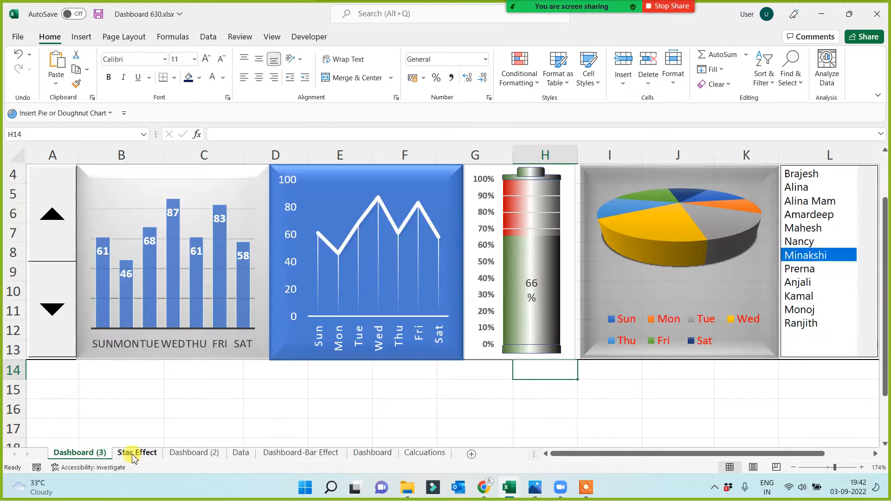
Rename the Dashboard (3) sheet as Speedometer.
left_click(132, 454)
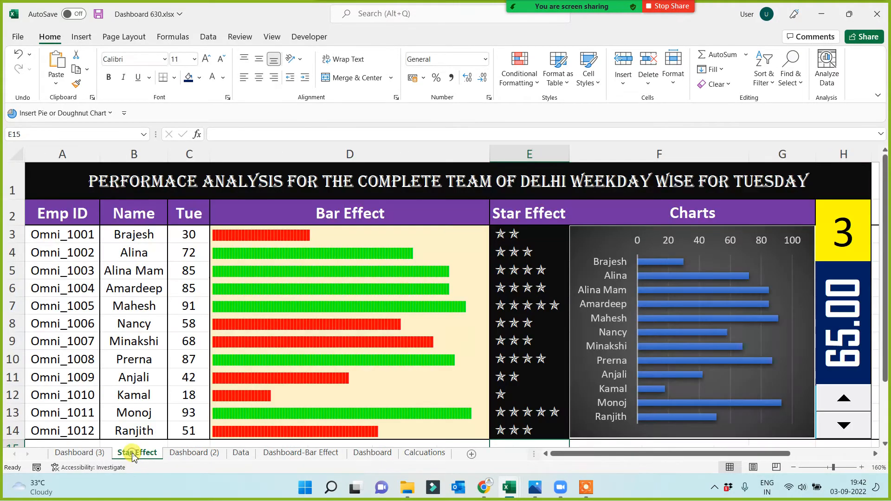
left_click(87, 453)
key("alt+h")
type("or")
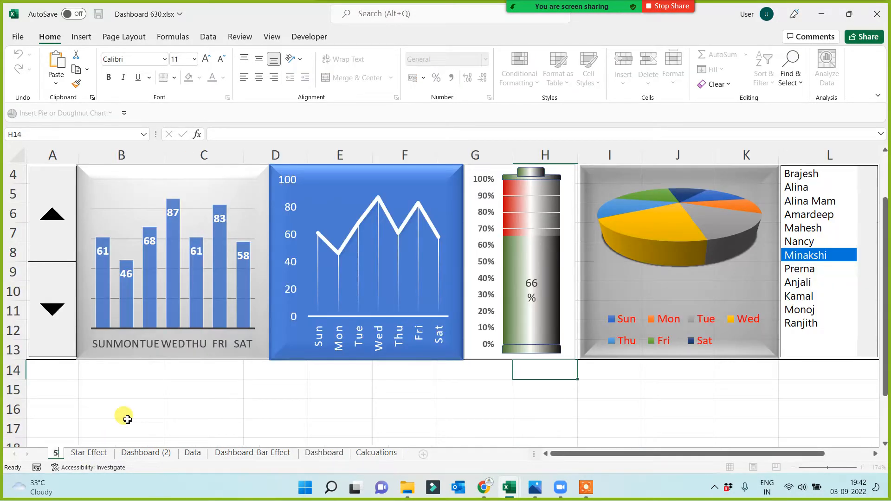
type("Speeco")
key("BackSpace")
key("BackSpace")
type("domete")
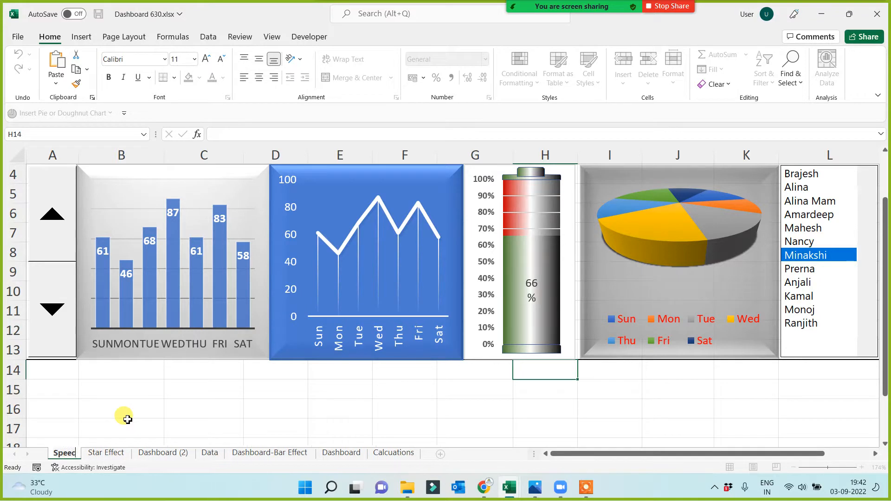
type("r")
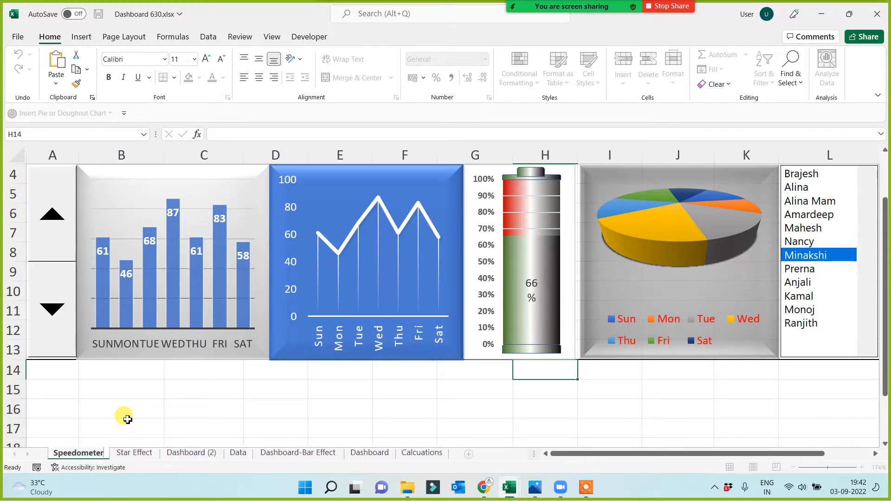
left_click(93, 389)
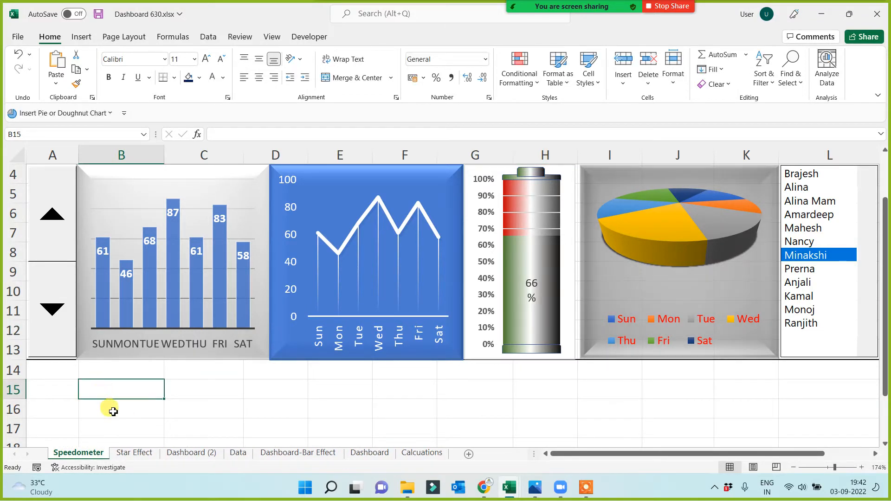
Delete the weekday column chart over columns B and C of the Speedometer sheet.
left_click(99, 357)
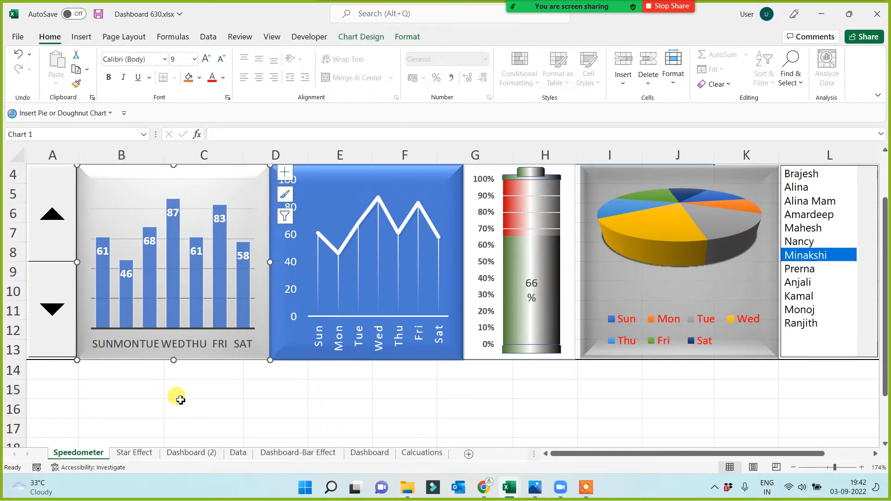
key("Delete")
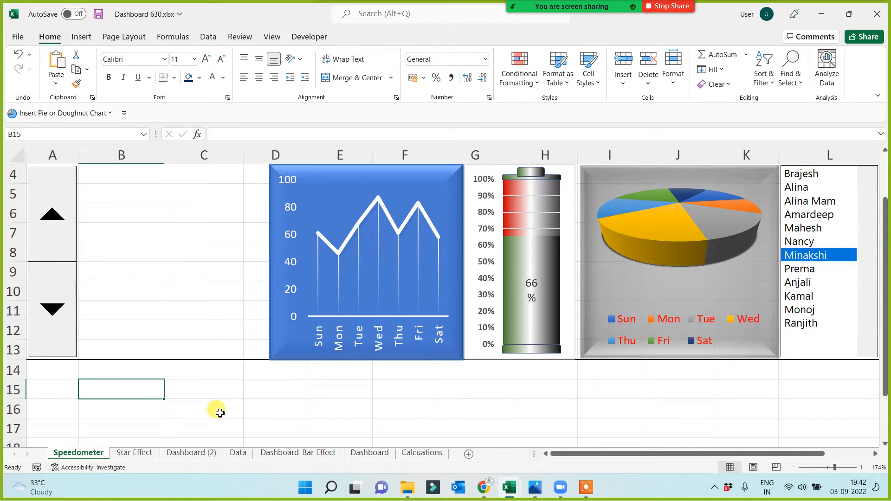
scroll(216, 411, "up", 1)
scroll(168, 353, "down", 1)
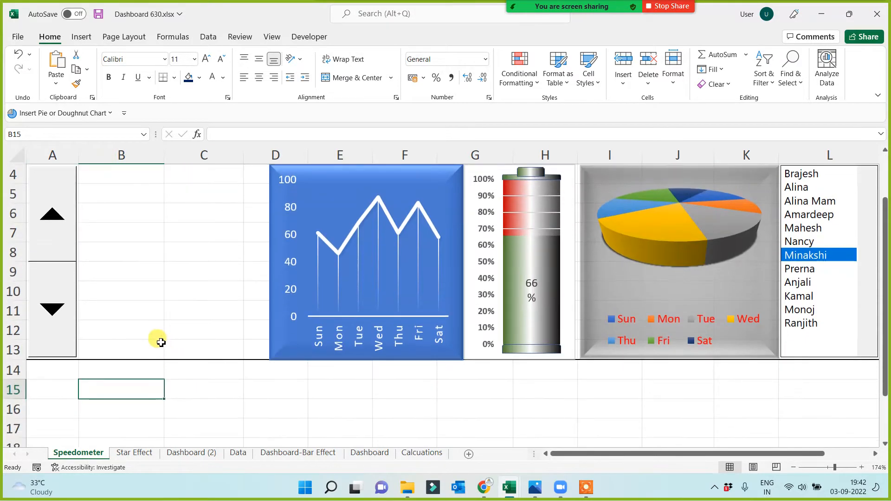
scroll(161, 343, "up", 1)
scroll(167, 320, "down", 1)
scroll(167, 321, "up", 1)
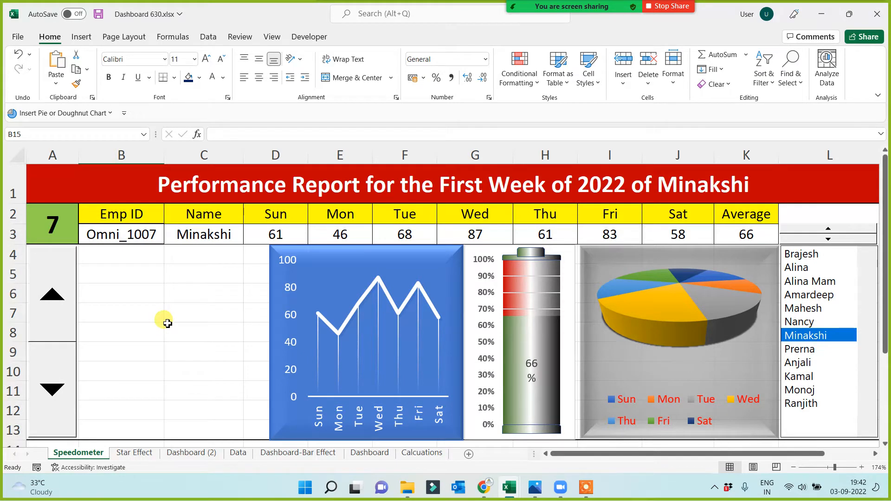
Enlarge the spinner beside the Average column upward so that it fills cells L2 and L3.
left_click(829, 216)
right_click(843, 228)
left_click(844, 215)
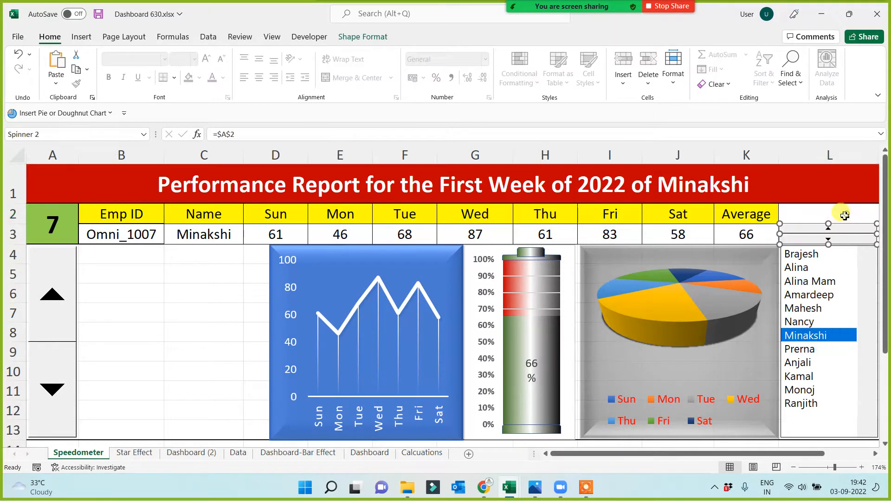
left_click_drag(828, 223, 830, 205)
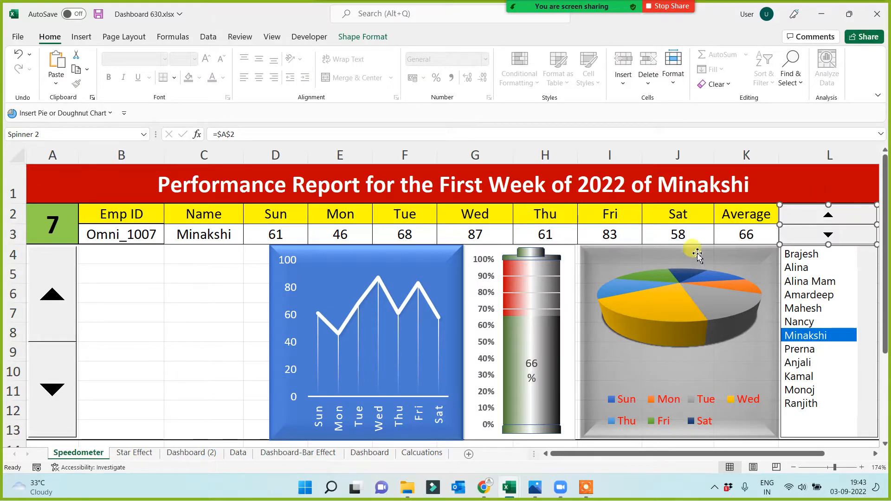
left_click(155, 326)
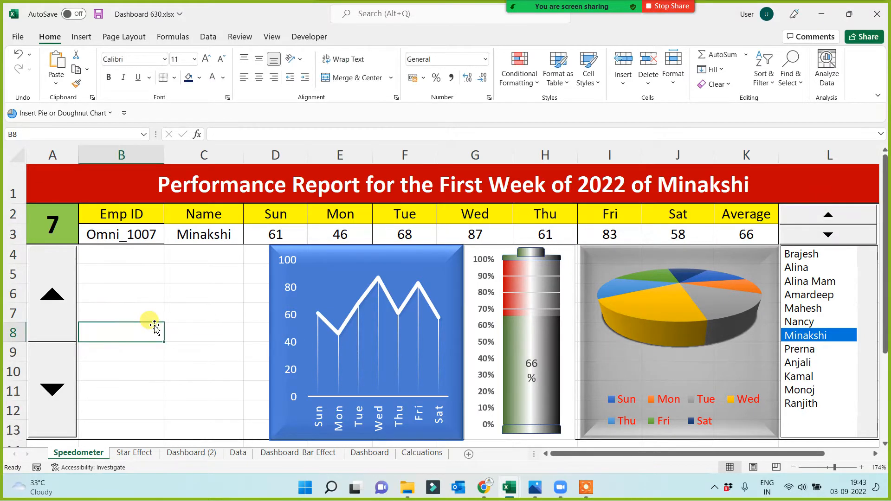
Enter the headings "data 1" in P2 and "data2" in R2, in the empty area beside the dashboard.
left_click(137, 256)
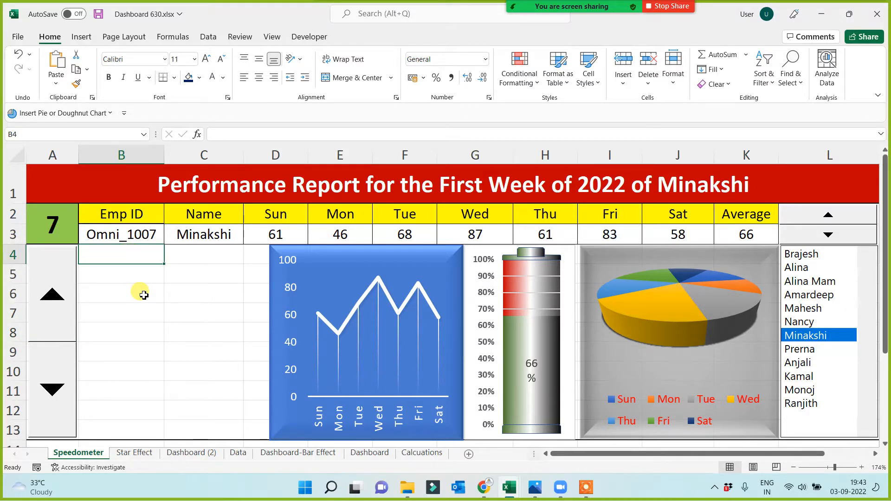
key("Right")
key("Right")
key("Right")
key("Right")
key("Right")
key("Right")
key("Right")
key("Right")
key("Right")
key("Right")
key("Right")
key("Right")
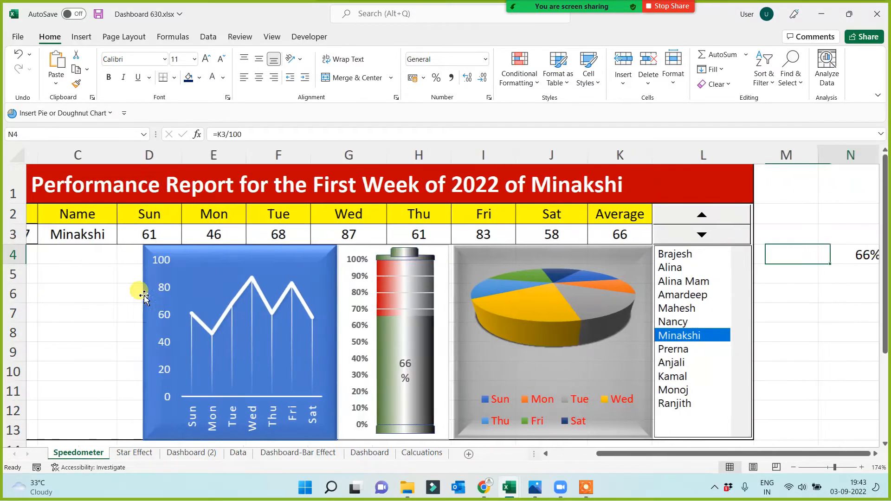
key("Right")
key("Right")
key("Right")
key("Right")
key("Right")
key("Left")
key("Left")
key("Left")
key("Up")
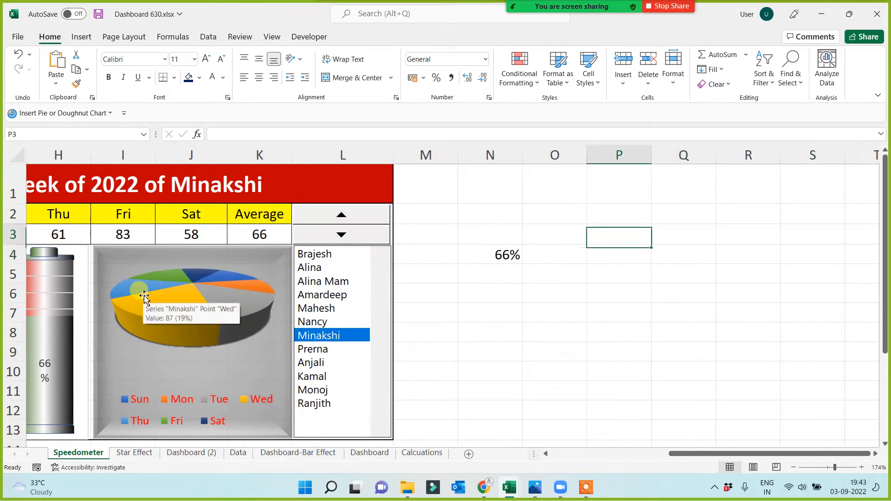
key("Up")
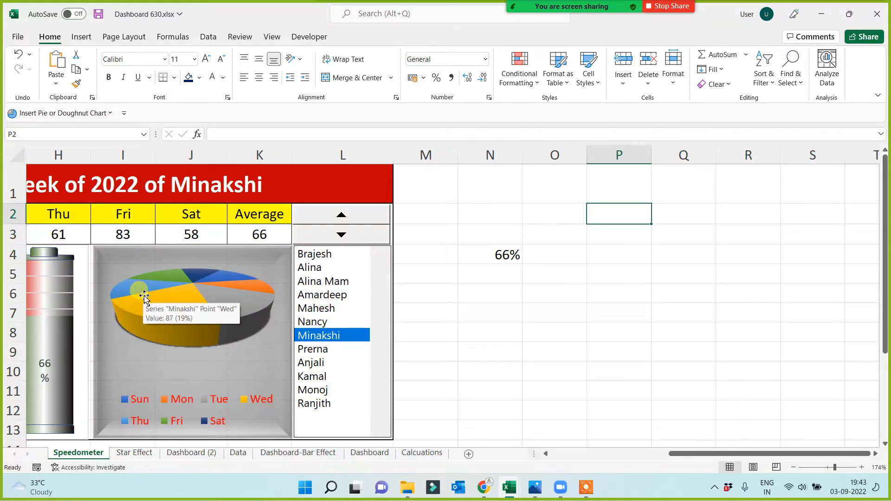
type("da")
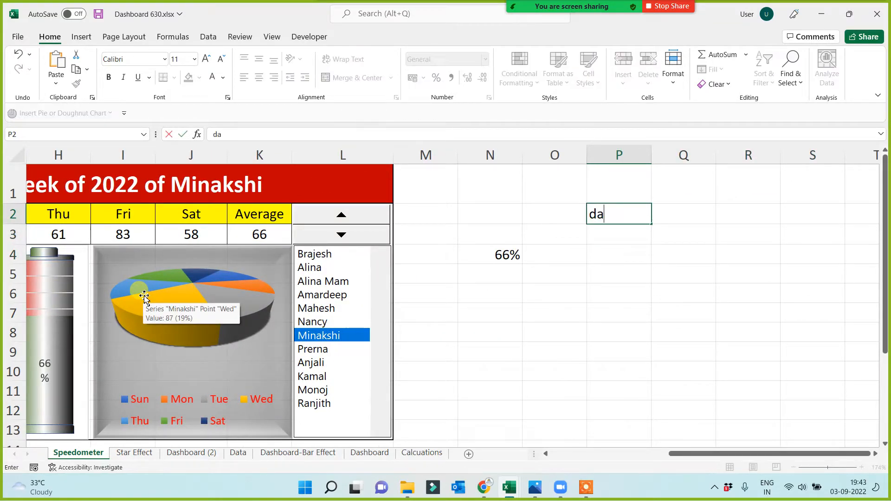
key("Right")
key("Right")
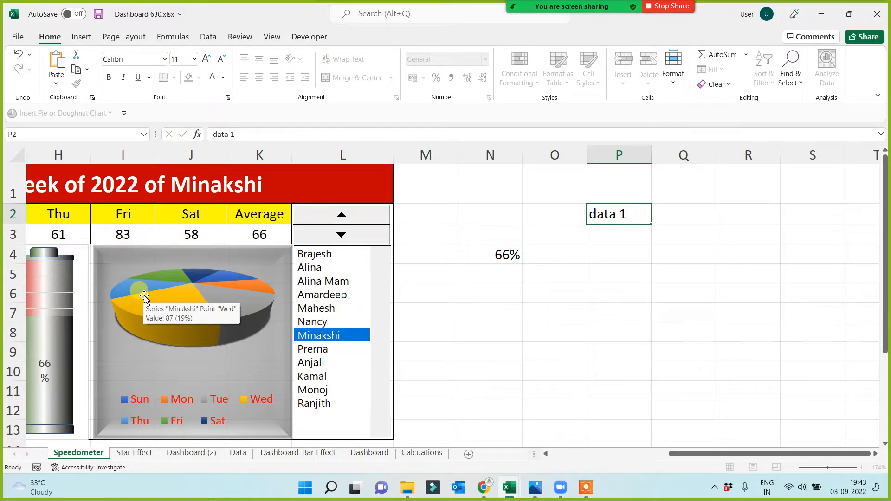
type("data2")
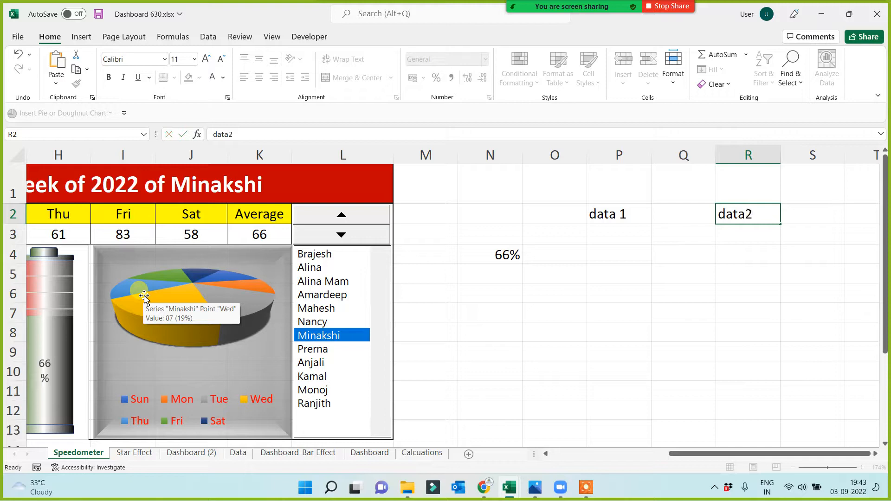
key("Return")
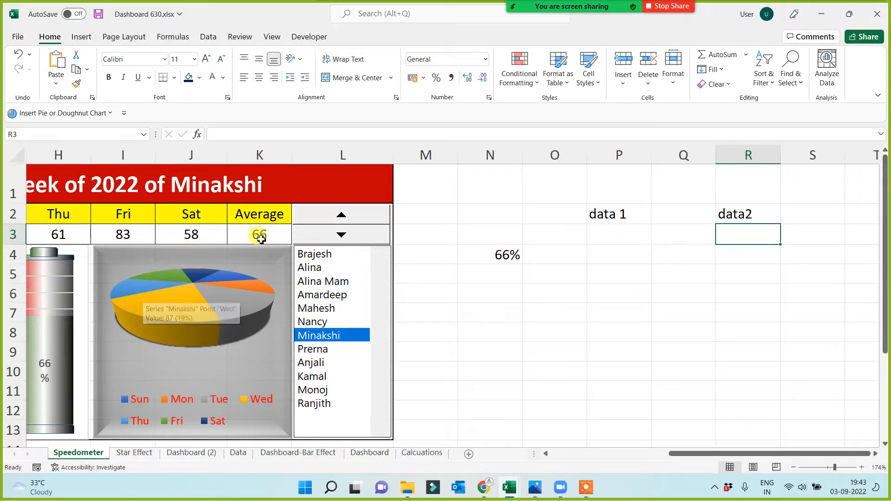
Enter 10 in P3 under the data 1 heading and fill it down to P12.
left_click_drag(609, 214, 618, 373)
left_click(680, 160)
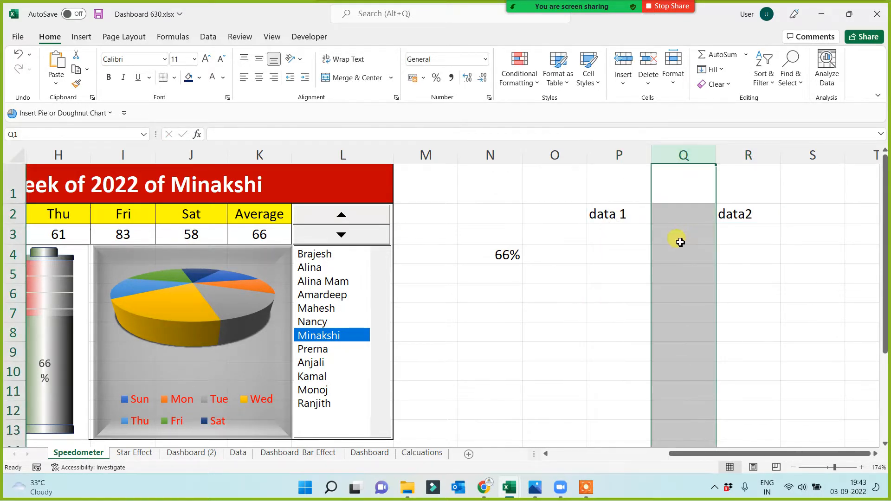
left_click(676, 235)
left_click(615, 233)
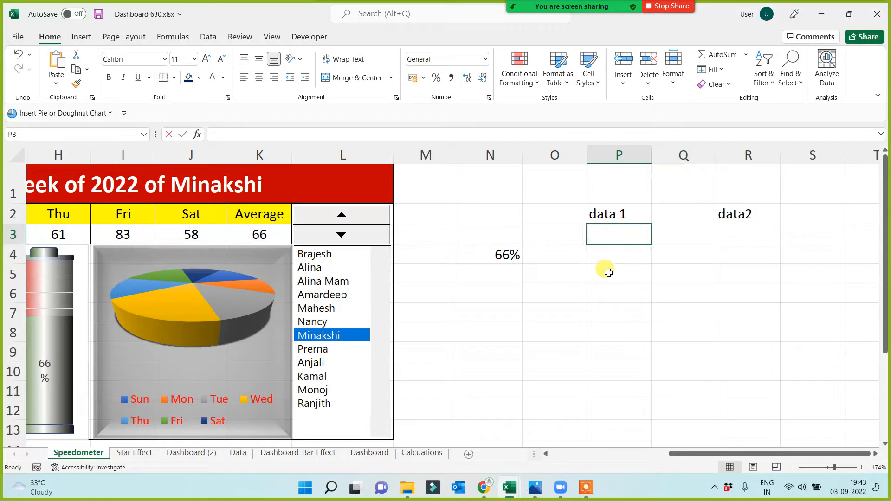
type("10")
key("Return")
left_click(622, 234)
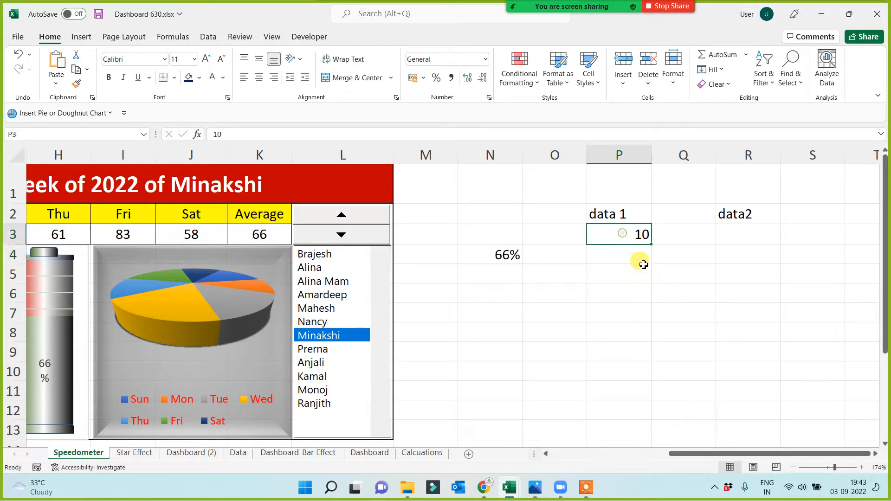
left_click_drag(651, 244, 645, 421)
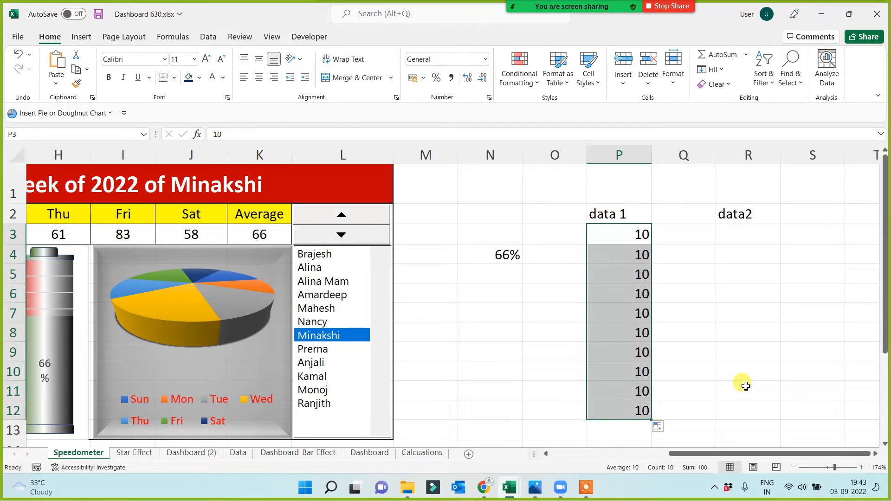
Go through the data 1 values in P3 to P12 one by one to count them.
left_click(619, 232)
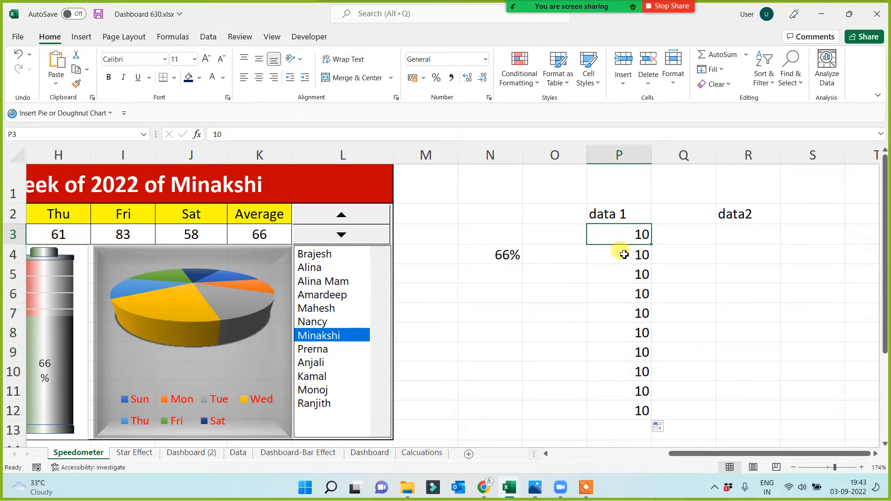
left_click(624, 254)
left_click(624, 274)
left_click(624, 294)
left_click(625, 313)
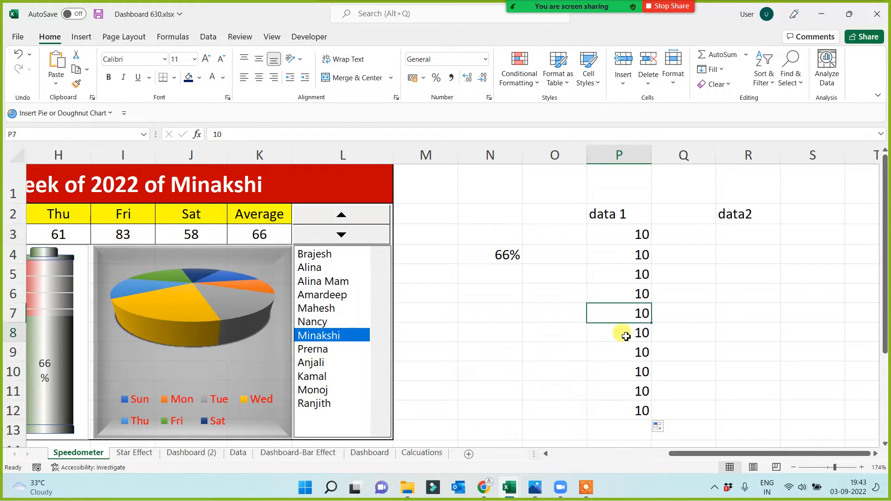
left_click(626, 333)
left_click(624, 353)
left_click(626, 372)
left_click(629, 391)
left_click(631, 410)
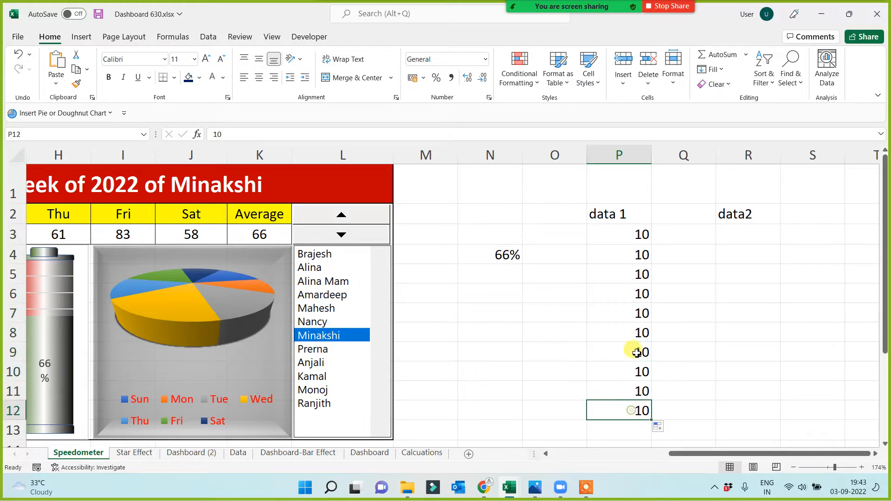
Enter 100 in P13 below the data 1 values and check the sum of P3:P13.
left_click_drag(629, 234, 627, 410)
left_click(633, 430)
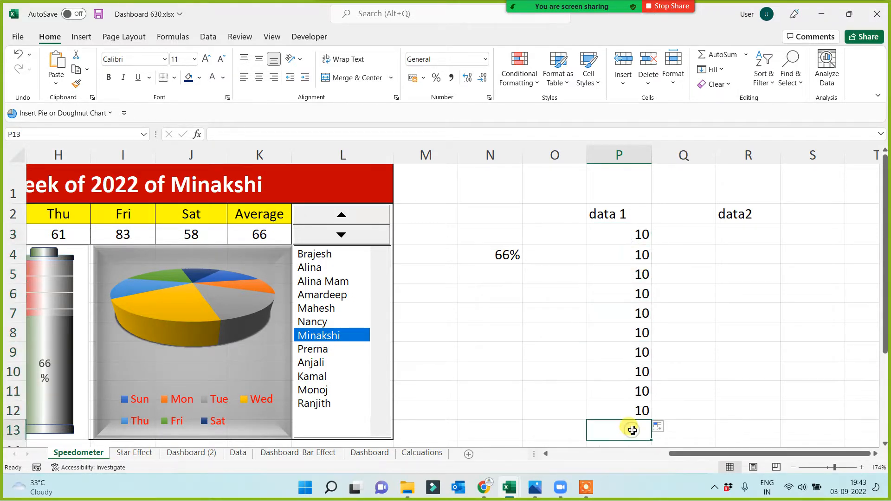
type("100")
left_click(739, 368)
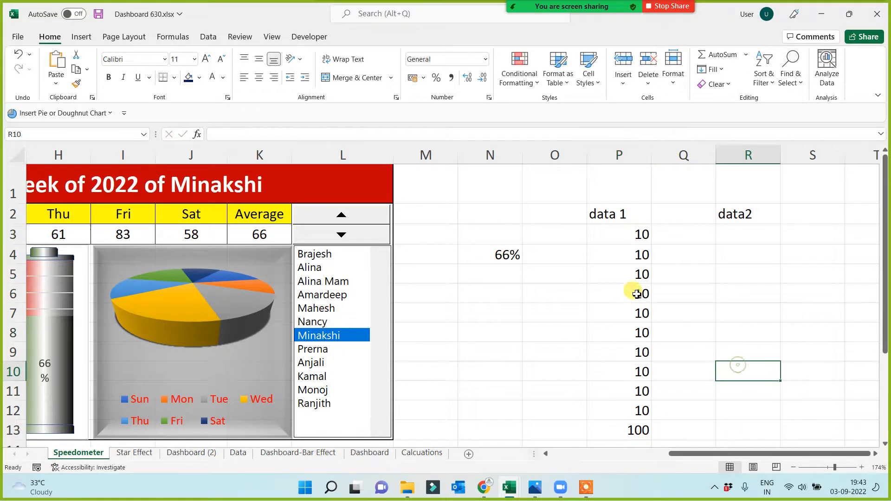
left_click_drag(626, 234, 629, 430)
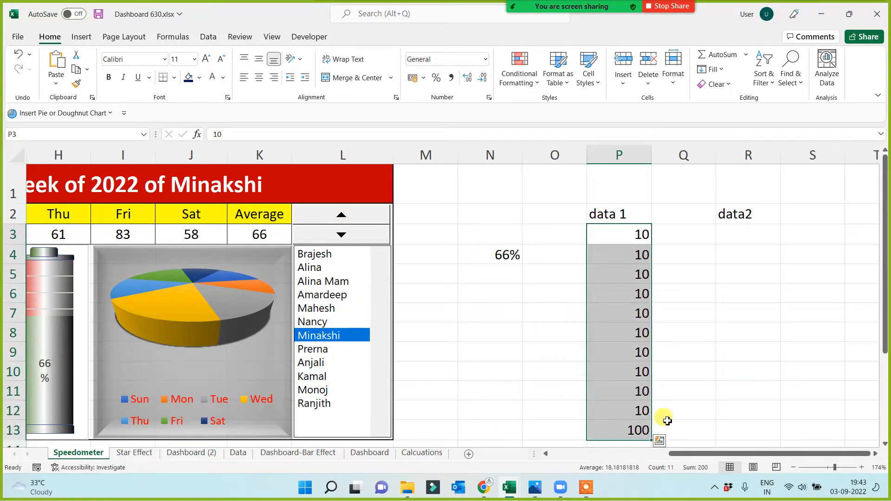
left_click(739, 369)
Link R3 under the data2 heading to the average in K3 and label it "value" in S3.
left_click(731, 234)
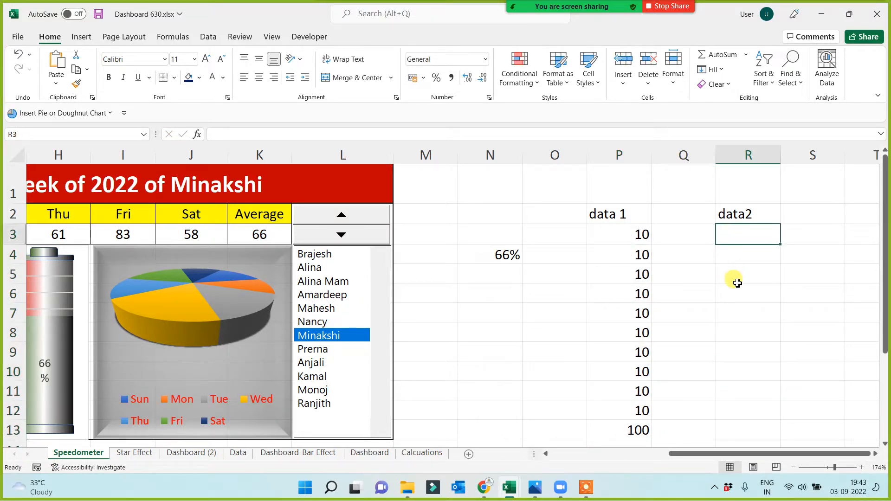
type("=")
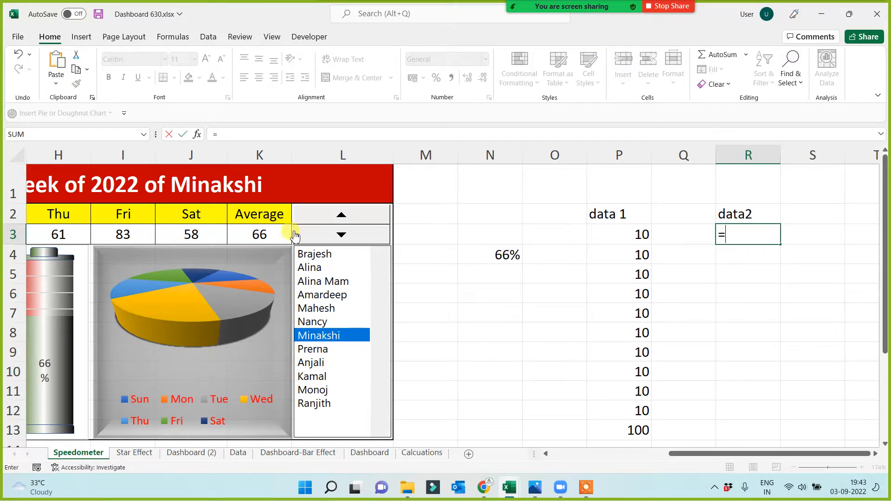
left_click(265, 233)
key("Return")
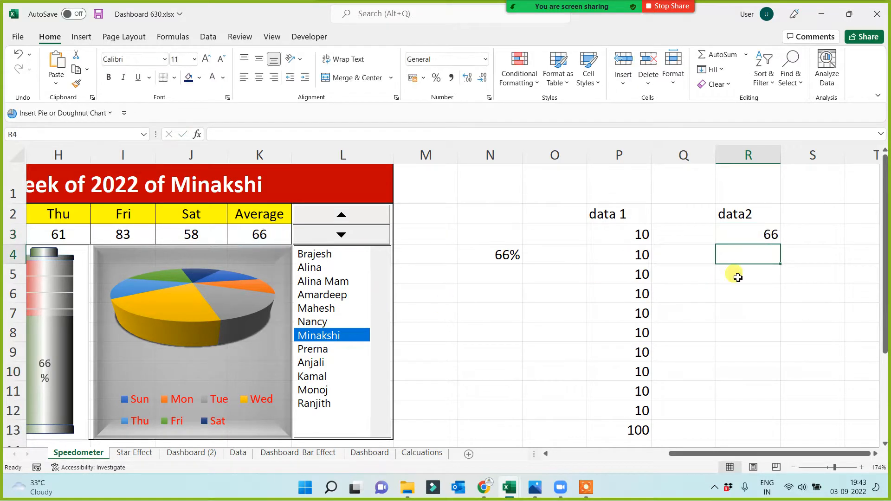
left_click(823, 239)
type("value")
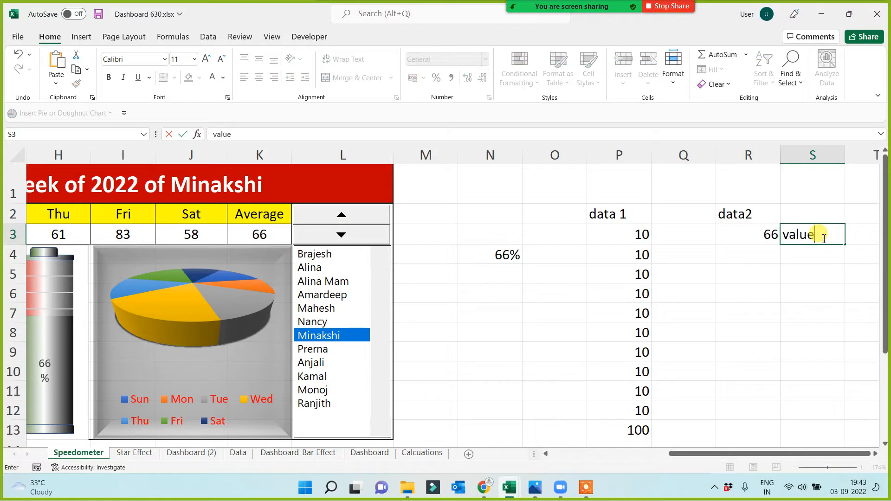
left_click(802, 270)
left_click(803, 256)
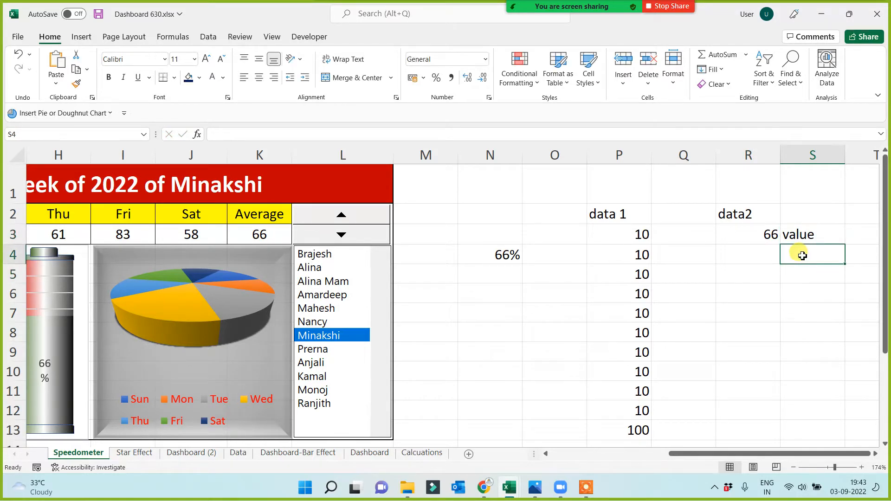
Label S4 "pointer" and enter 1 beside it in R4.
type("pointer")
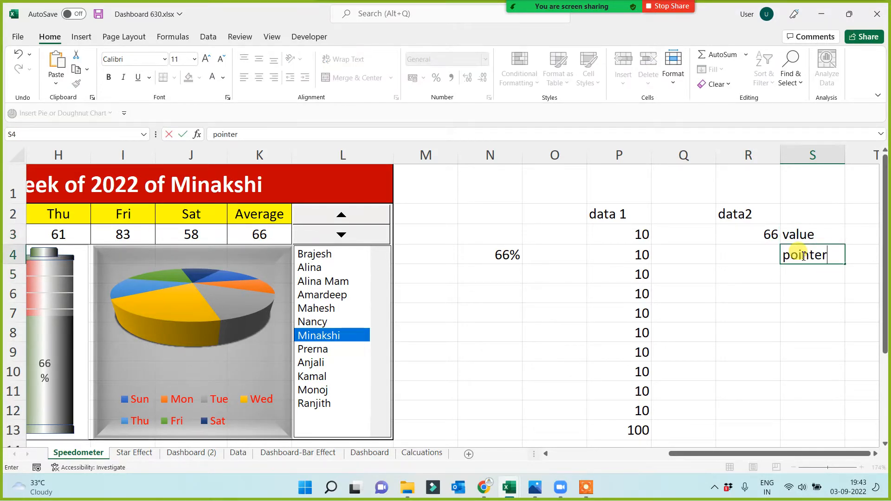
left_click(767, 253)
type("1")
left_click(752, 312)
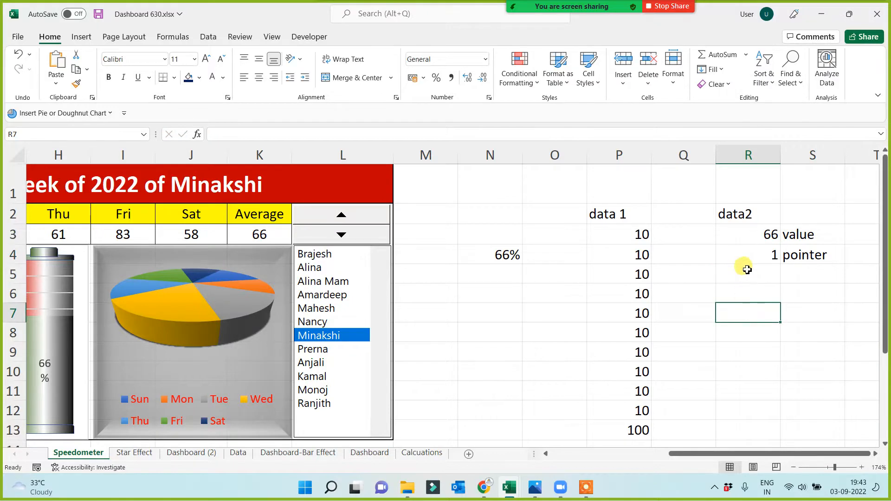
Enter the formula =200-(R3+R4) in R5 to calculate the remainder of the data2 series.
left_click(746, 270)
type("=200-(")
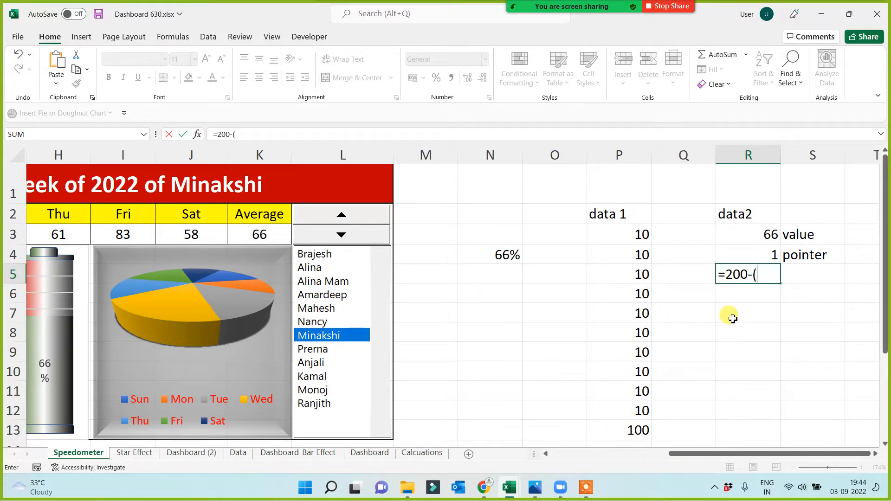
left_click(751, 234)
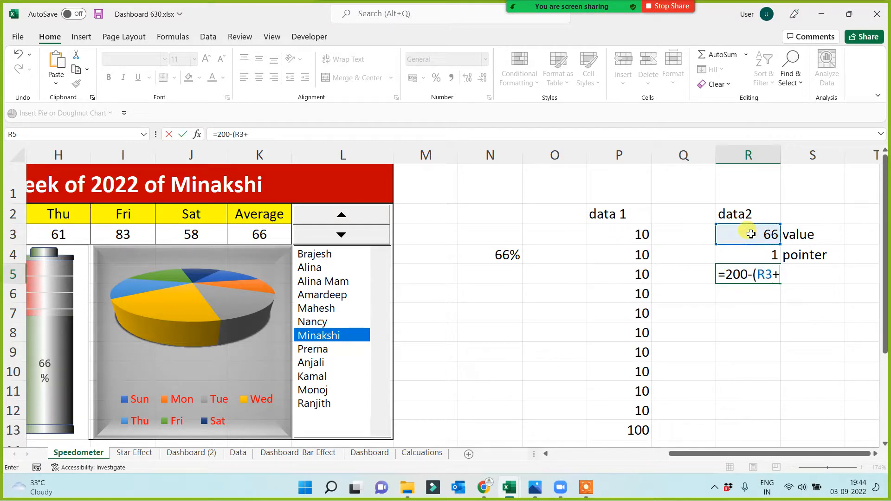
left_click(765, 253)
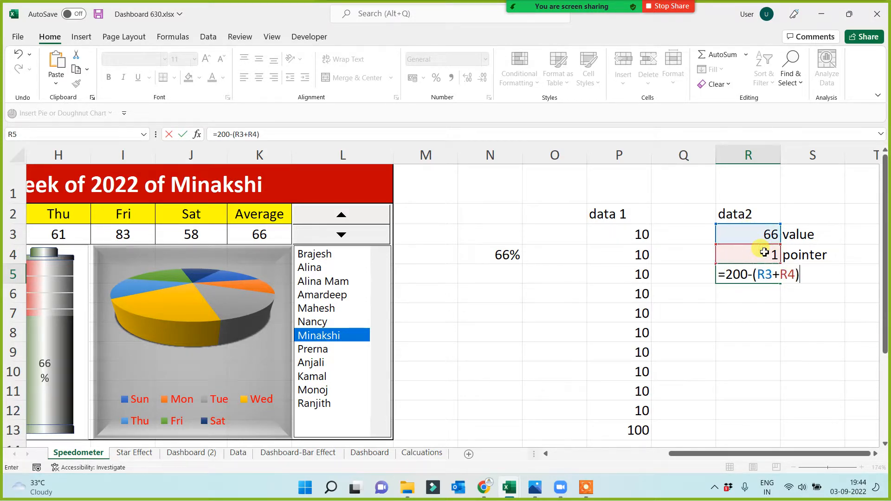
type(")")
key("Return")
Check the sums of the data2 values in R3:R5 and the data 1 values in P3:P13.
left_click_drag(748, 232, 757, 275)
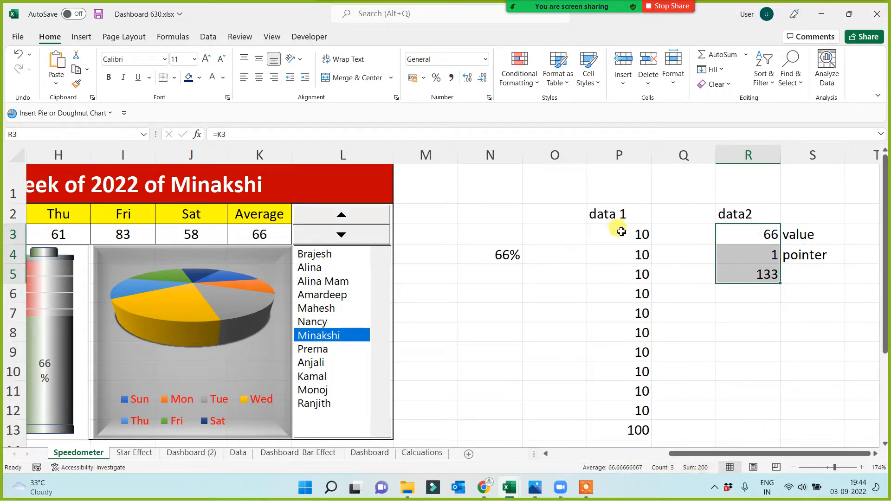
left_click_drag(621, 231, 618, 432)
left_click(801, 397)
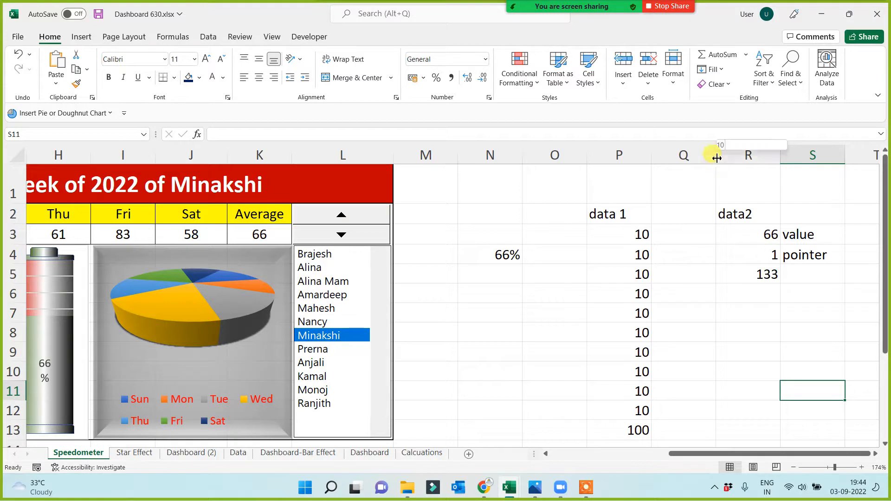
Narrow column Q and insert a doughnut chart from the data 1 values in P3:P13.
left_click_drag(717, 158, 685, 166)
left_click(721, 328)
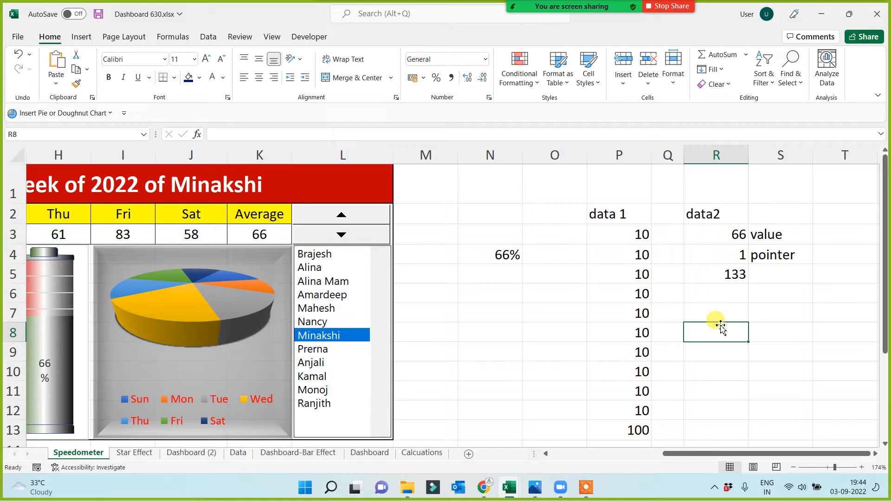
left_click_drag(625, 228, 604, 430)
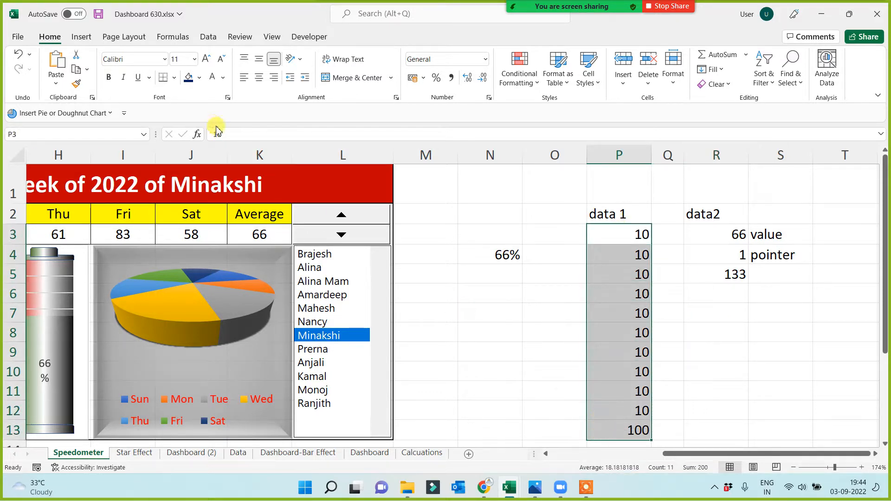
left_click(81, 38)
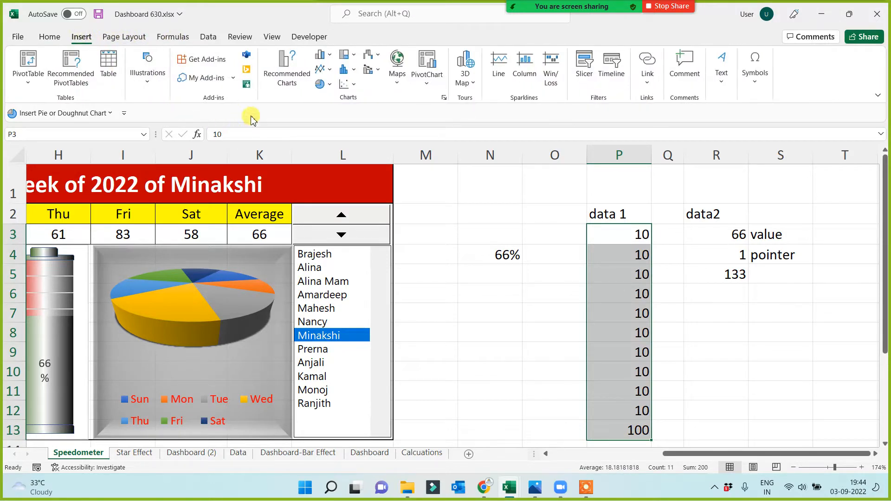
left_click(322, 84)
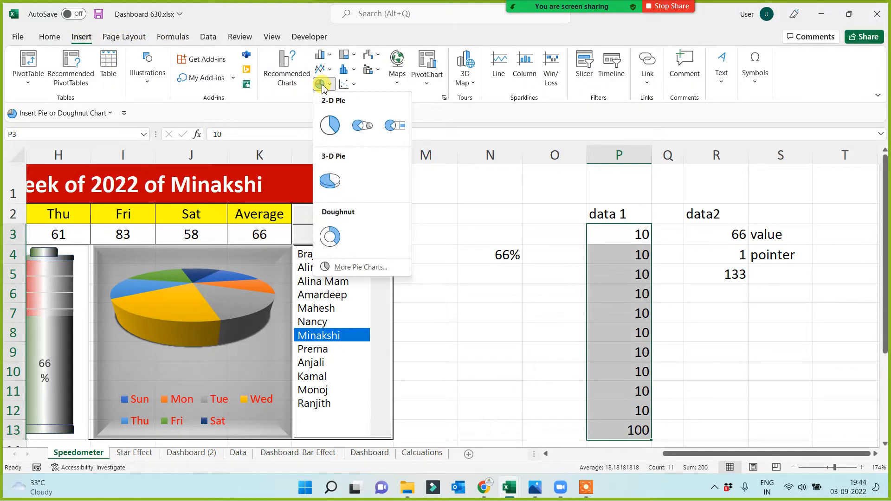
left_click(331, 238)
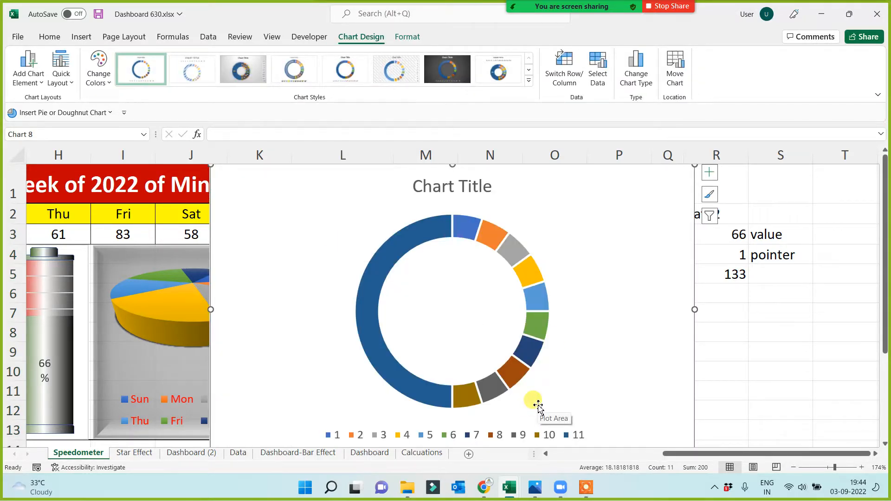
Delete the title and the legend of the doughnut chart.
left_click(461, 193)
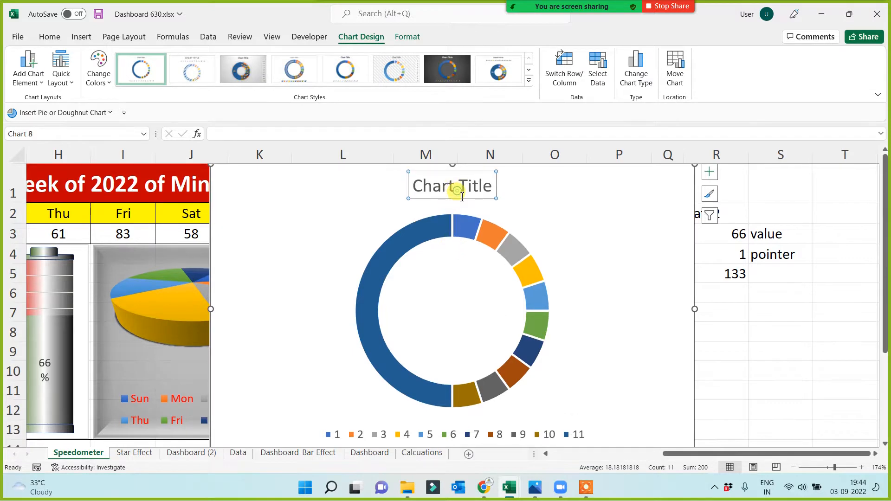
key("Delete")
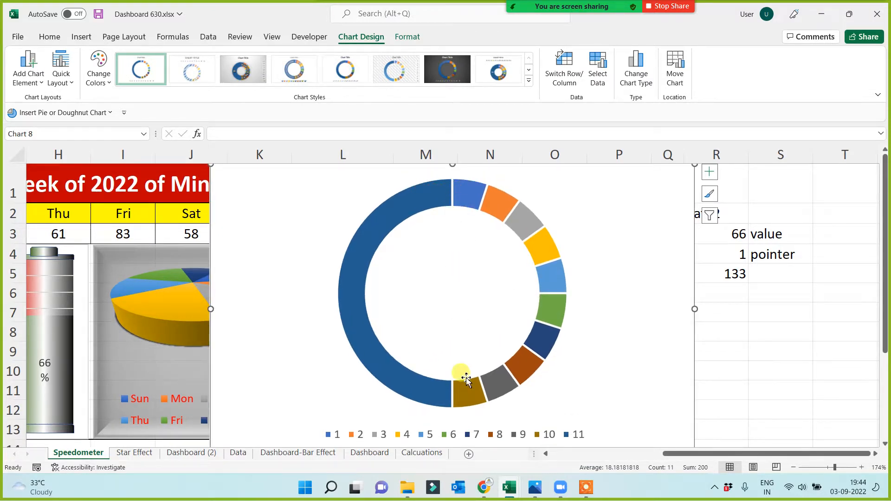
left_click(465, 436)
key("Delete")
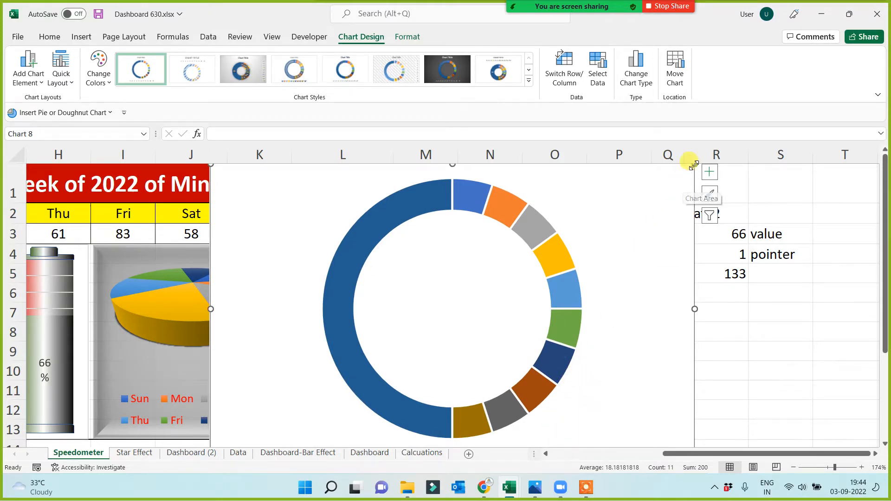
Shrink the doughnut chart and move it to span about columns K to P, rows 2 to 10.
left_click_drag(695, 165, 533, 276)
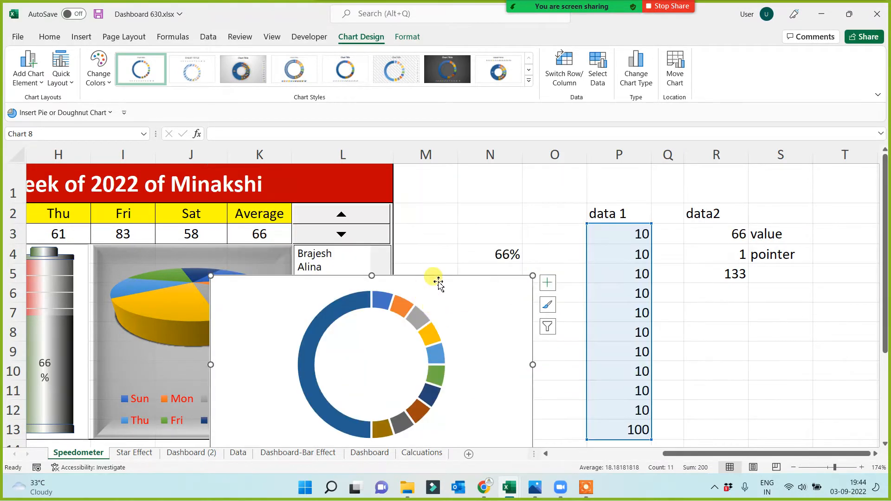
left_click_drag(436, 283, 509, 201)
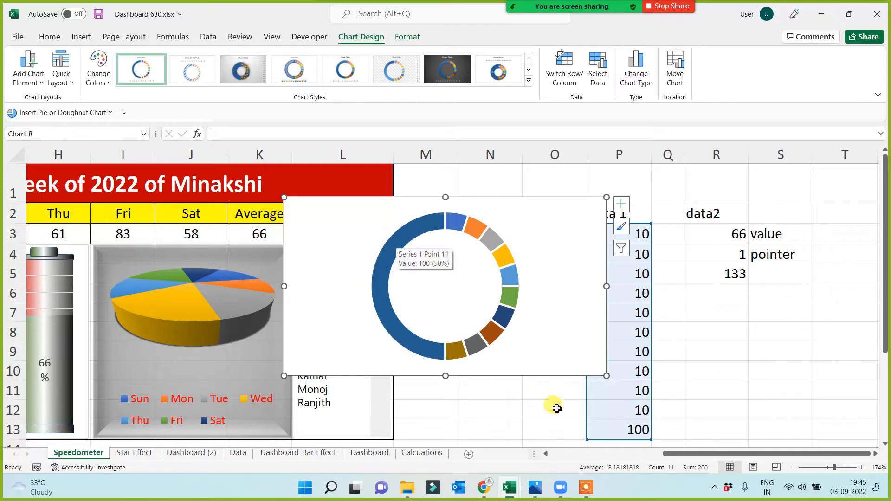
Remove the outline from the doughnut series.
left_click(422, 226)
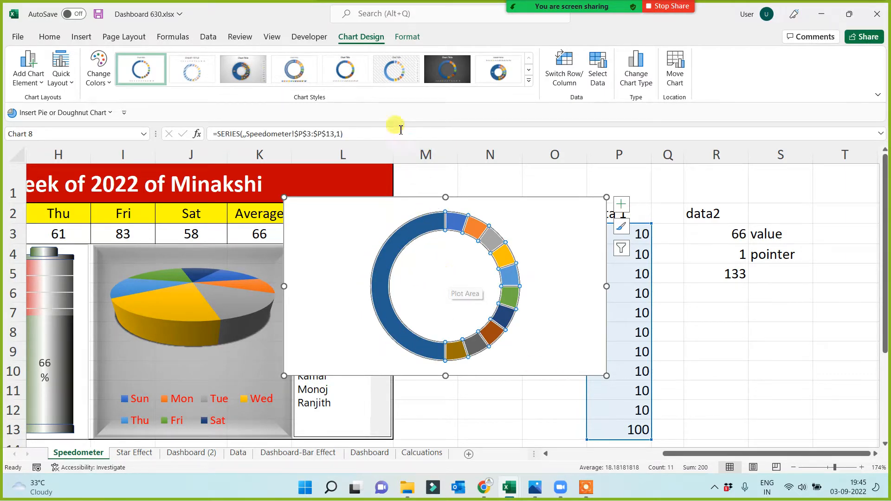
left_click(408, 37)
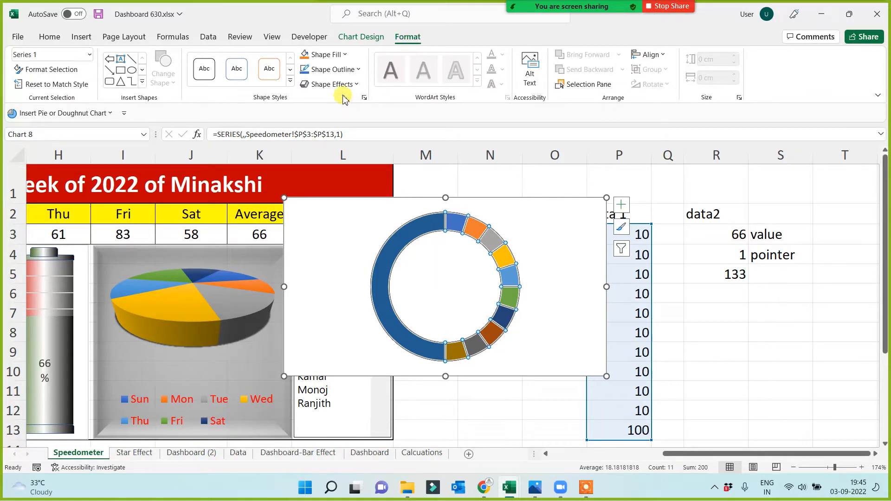
left_click(348, 73)
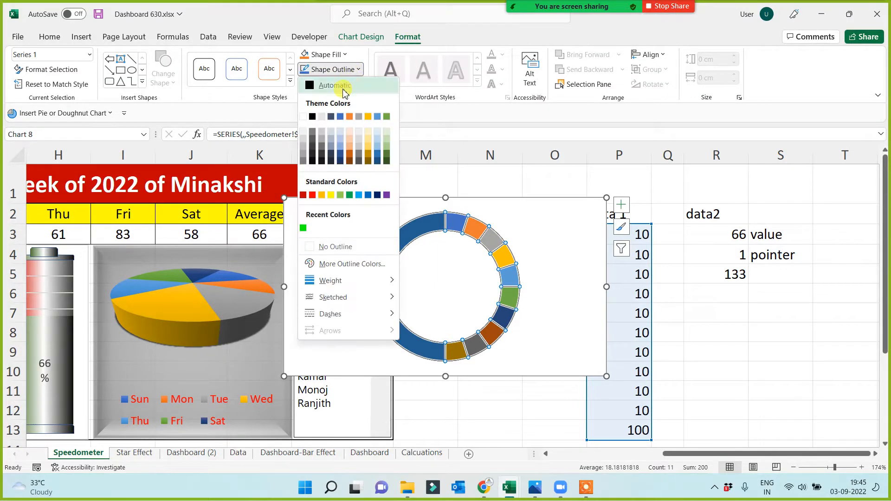
left_click(309, 250)
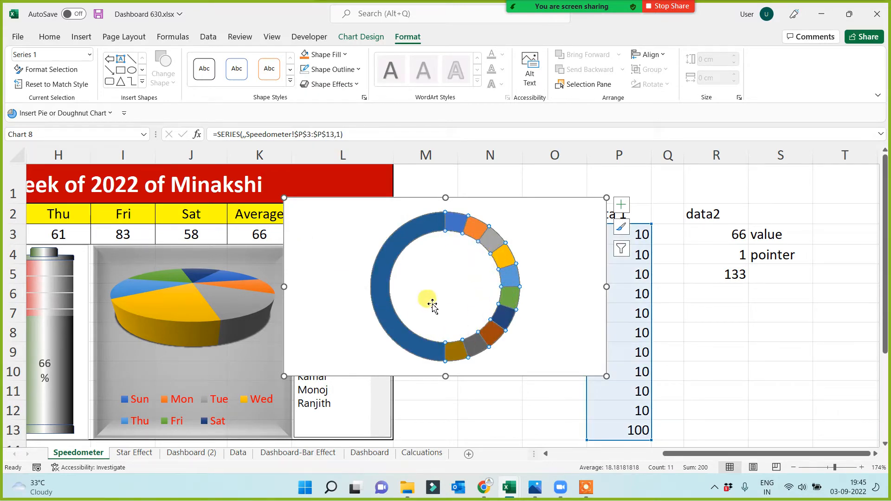
left_click(761, 332)
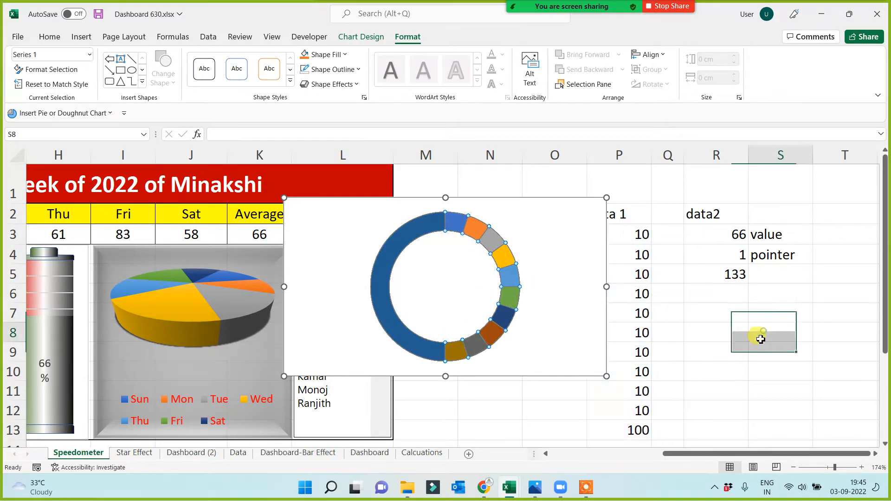
Apply a bevelled preset shape effect to the doughnut series.
left_click(418, 226)
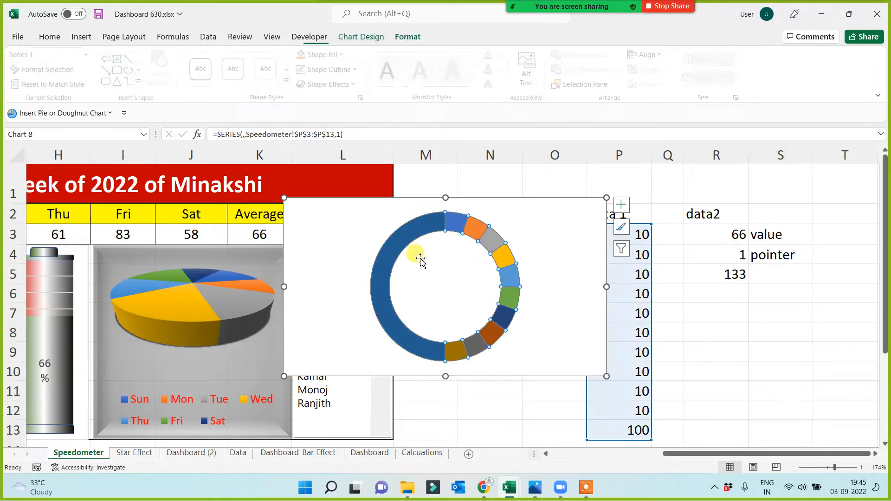
left_click(341, 85)
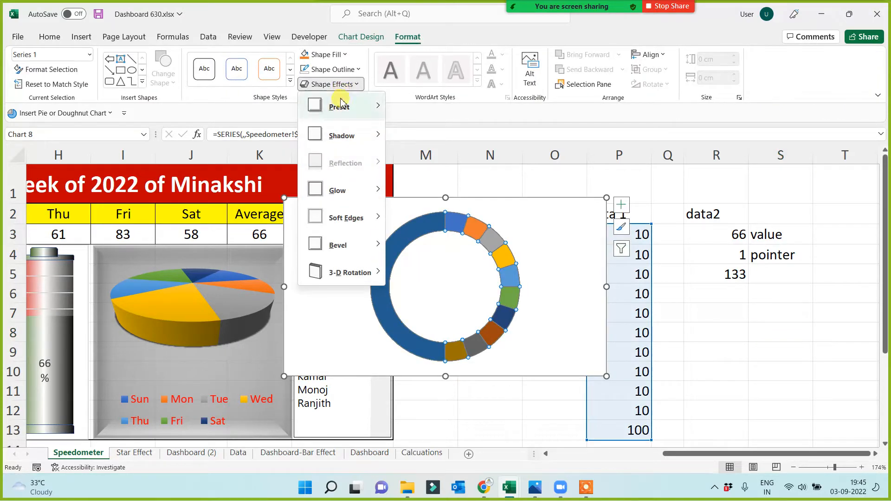
mouse_move(341, 107)
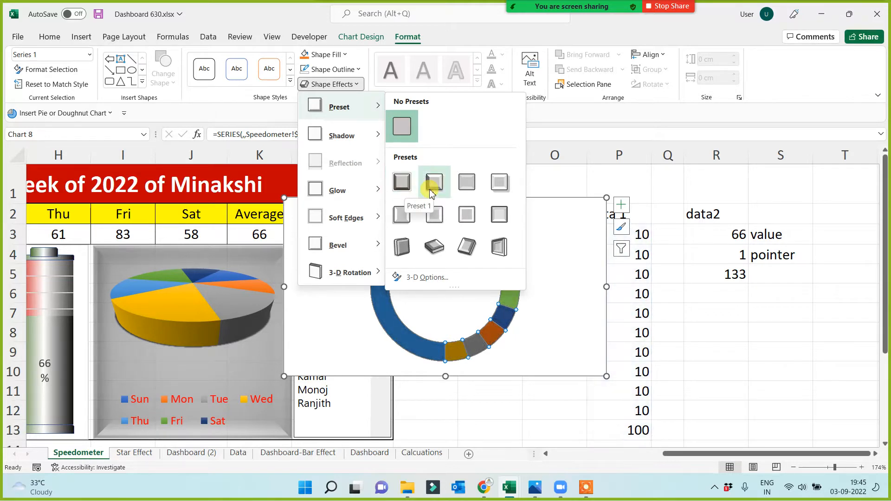
left_click(466, 190)
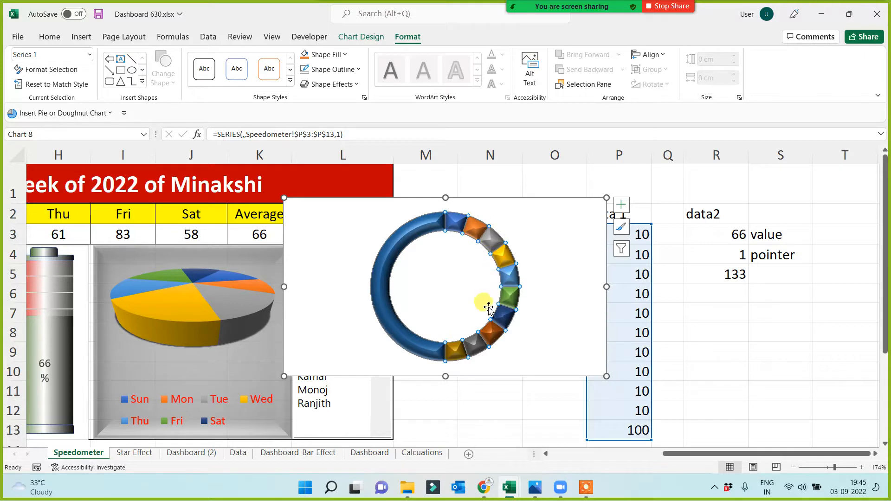
Set the doughnut series' hole size to 50% and its angle of first slice to 270°.
right_click(419, 233)
left_click(468, 365)
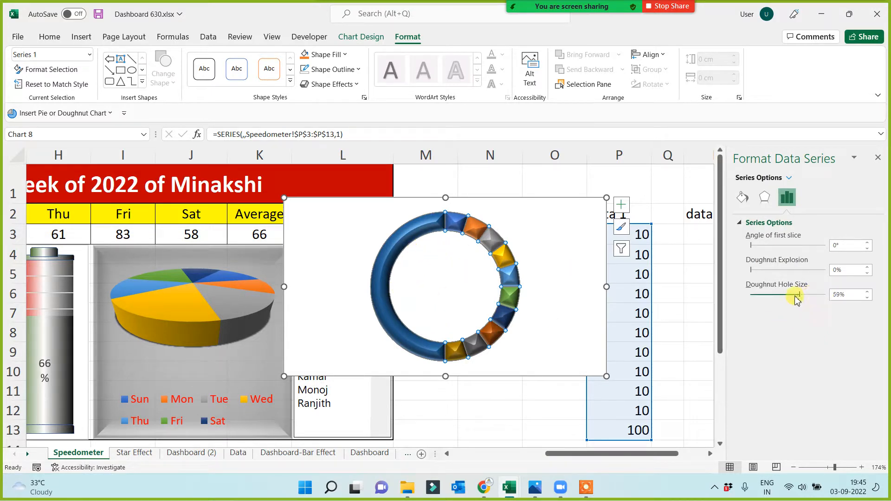
left_click_drag(788, 299, 790, 299)
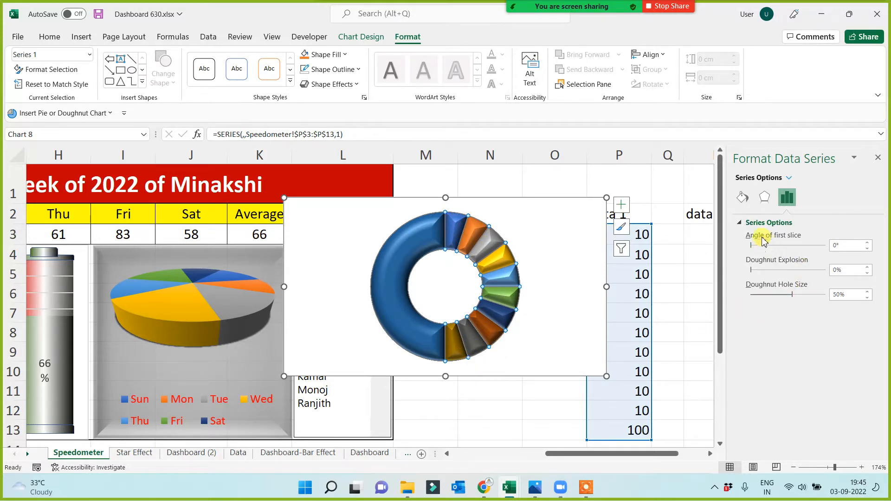
left_click(690, 381)
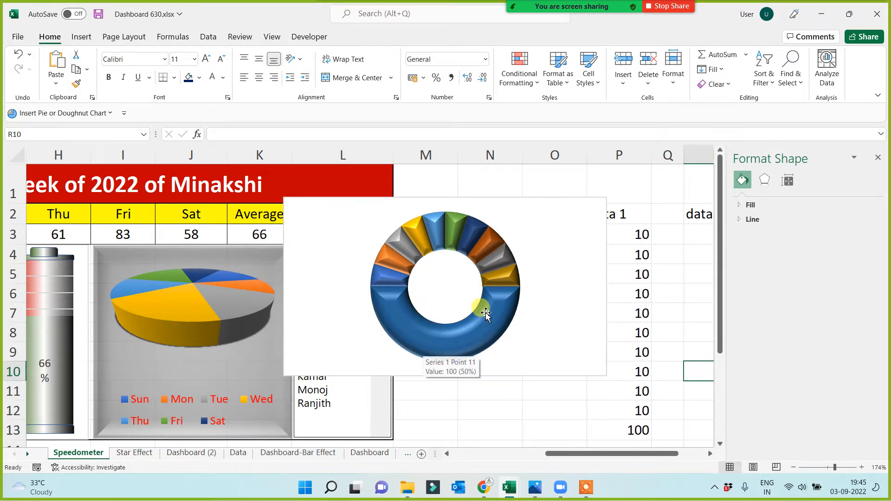
Set only the large lower slice of the doughnut to no fill and close the formatting pane.
left_click(408, 328)
left_click(406, 329)
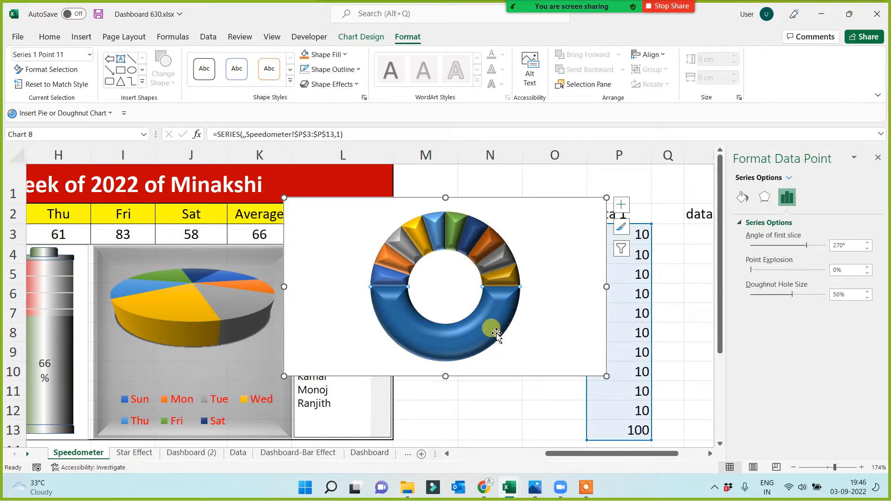
left_click(345, 54)
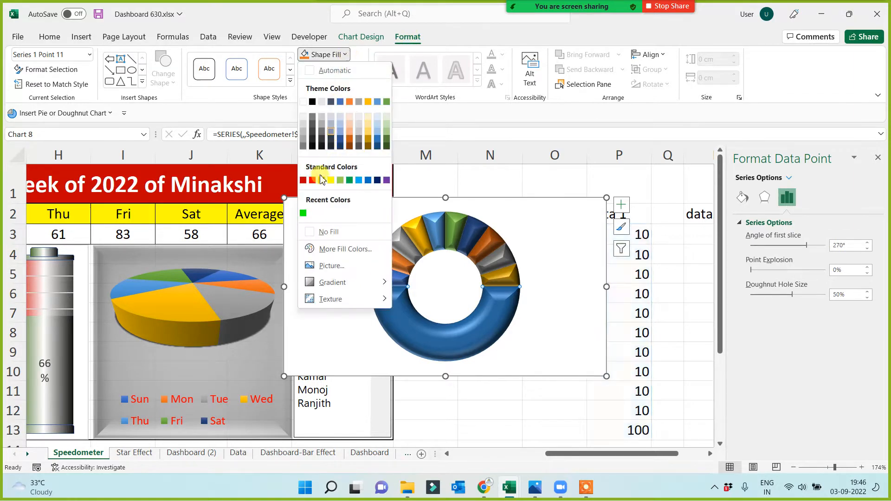
left_click(313, 234)
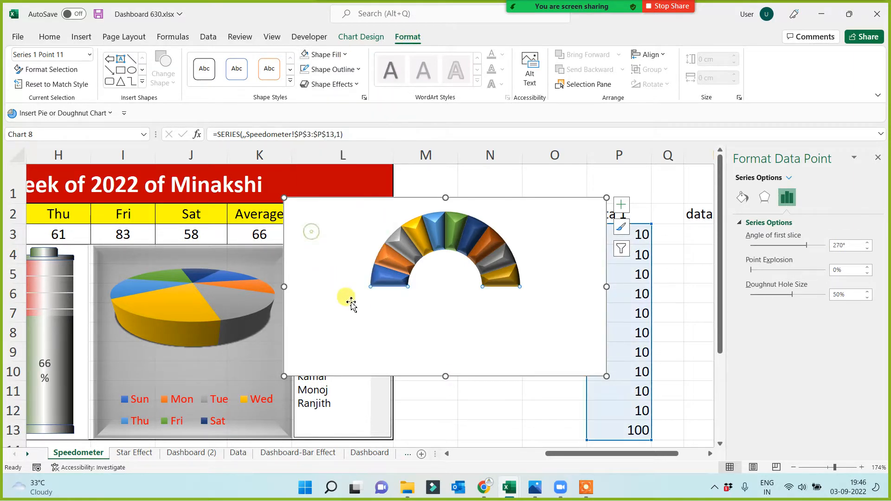
left_click(491, 425)
left_click(392, 306)
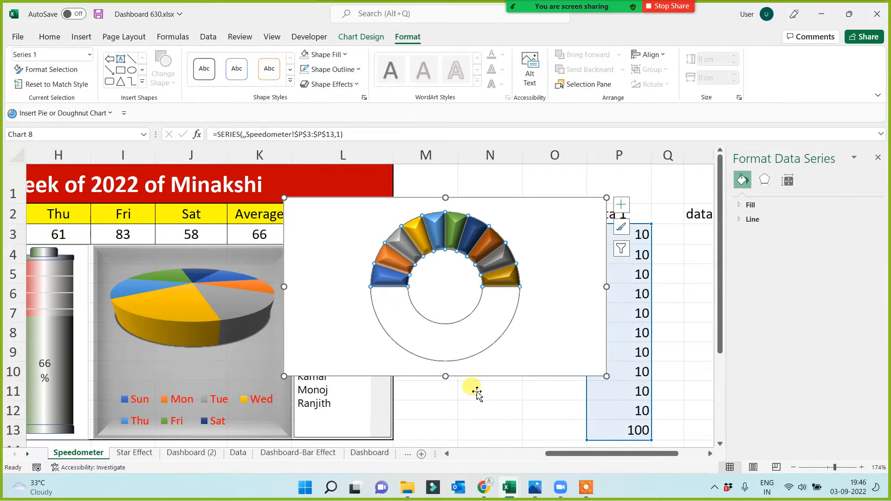
left_click(477, 413)
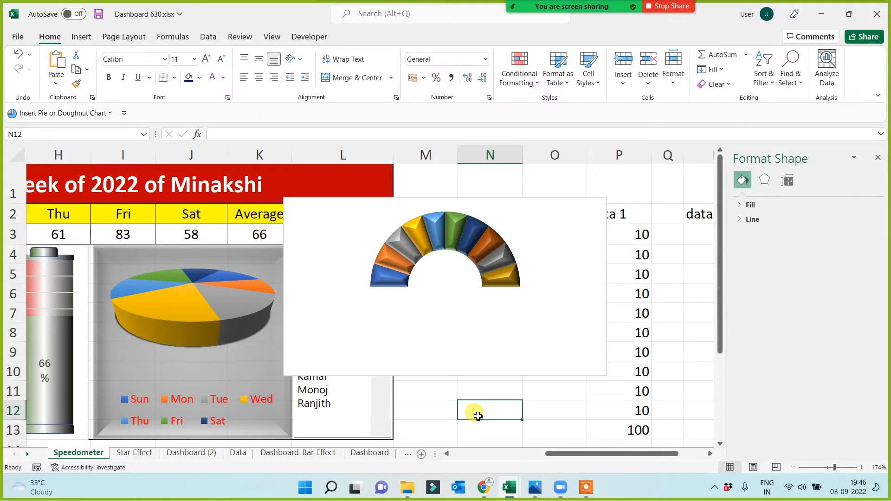
left_click(876, 156)
left_click(430, 284)
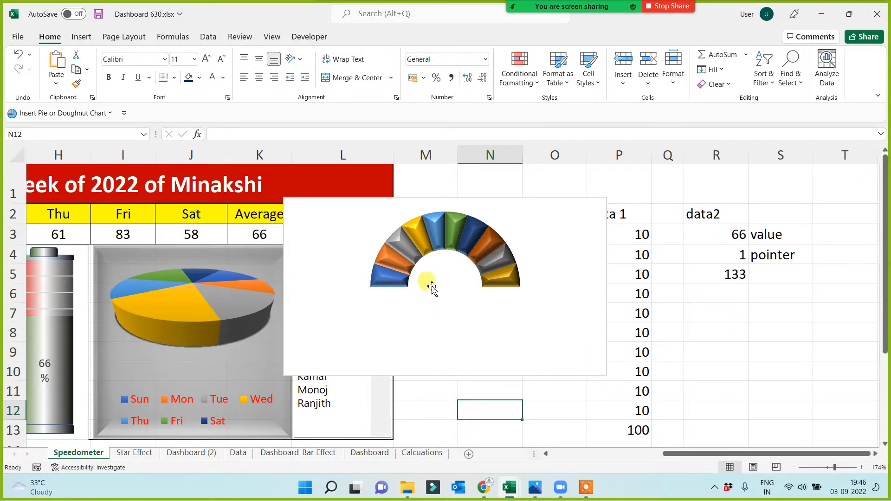
Add data labels to the doughnut series and enlarge the chart so it extends across column P and down to row 12.
right_click(419, 235)
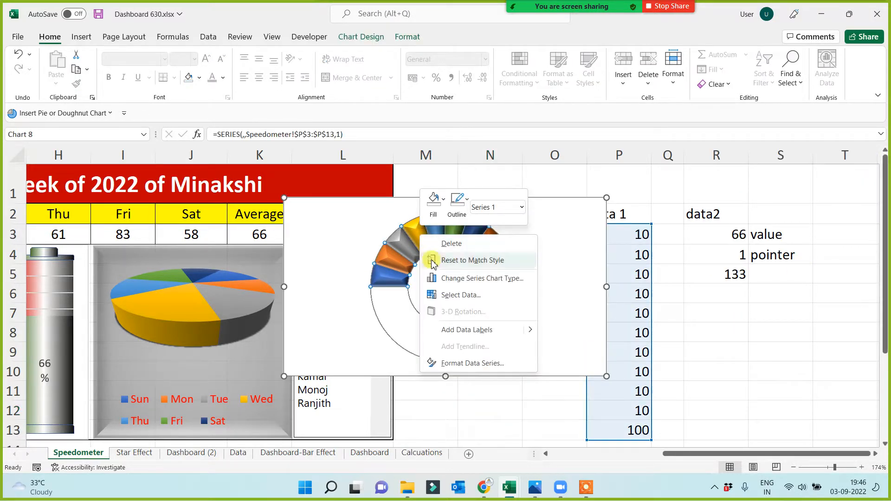
left_click(466, 330)
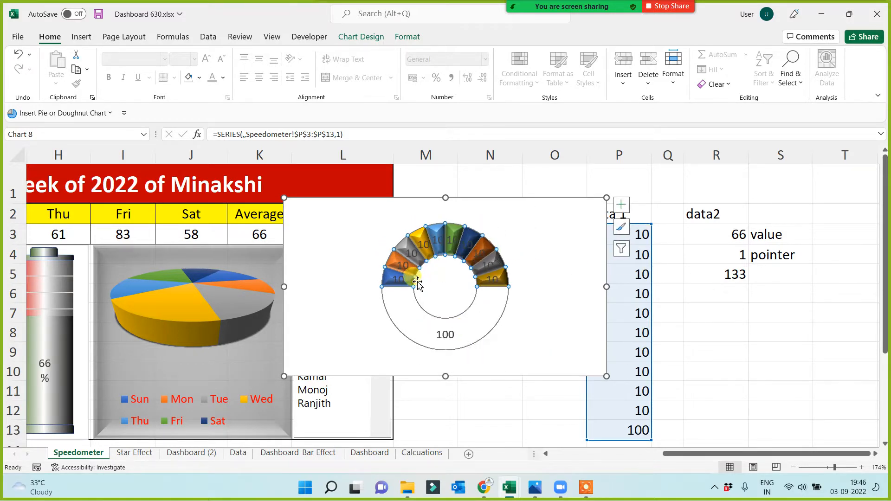
left_click_drag(607, 376, 653, 411)
Delete only the 100 data label of the invisible lower slice.
left_click(468, 364)
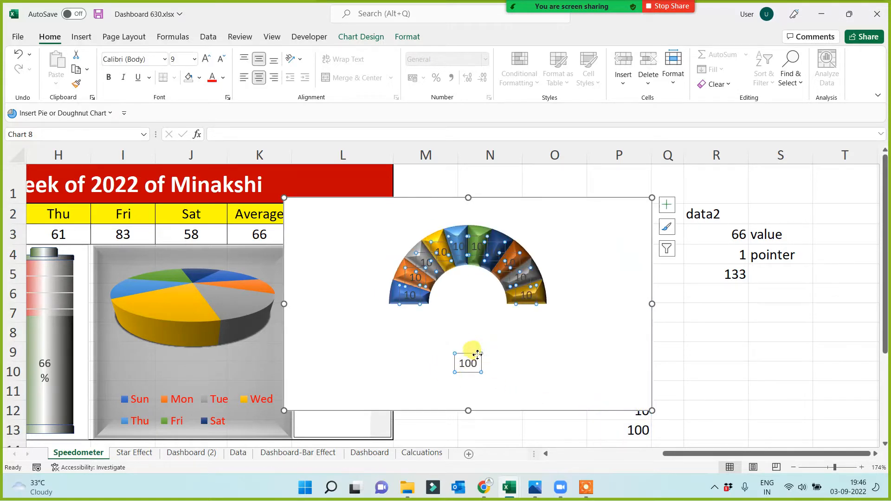
left_click(476, 354)
key("Delete")
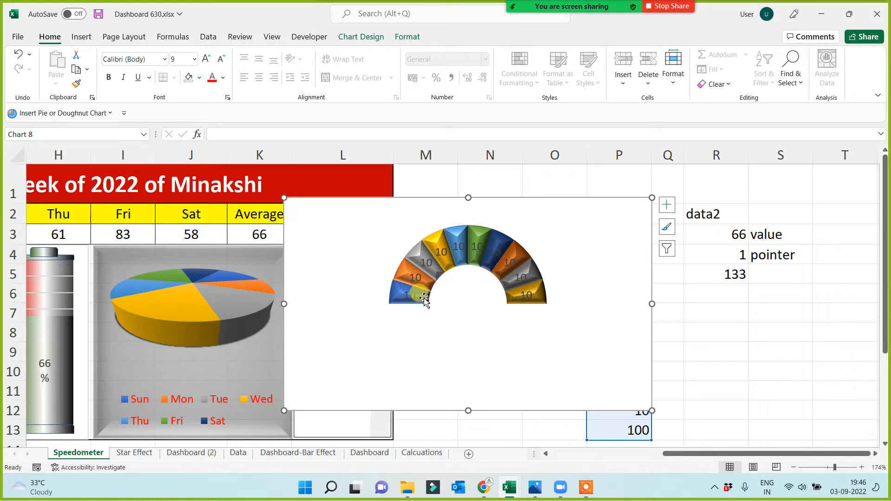
Set the font colour of the remaining doughnut data labels to yellow.
left_click(413, 277)
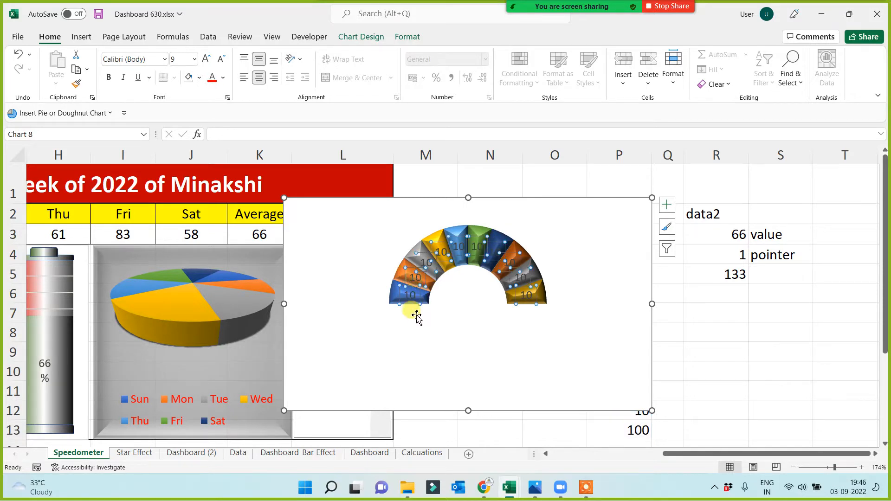
left_click(224, 78)
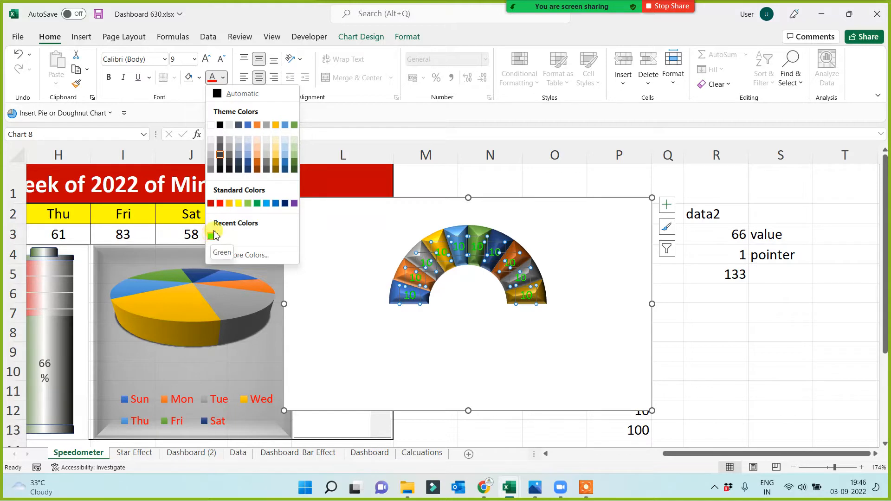
left_click(238, 204)
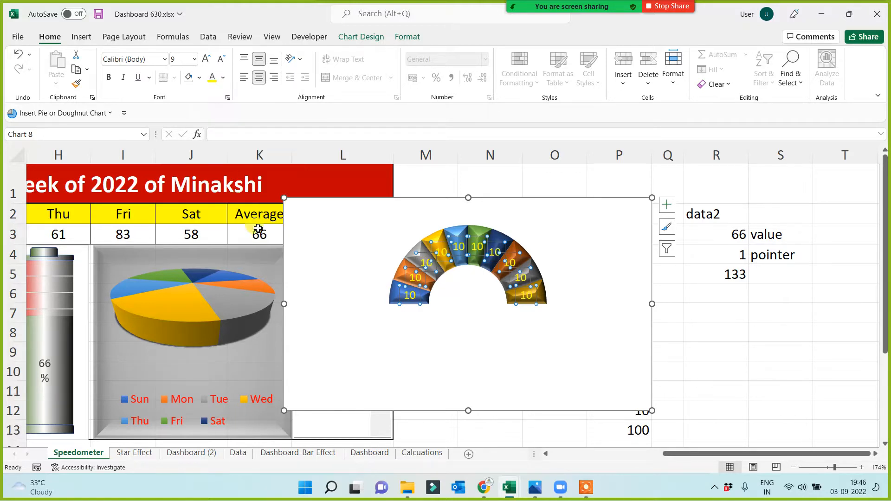
Change the data labels of the second to fifth gauge segments to 20, 30, 40 and 50.
left_click(415, 280)
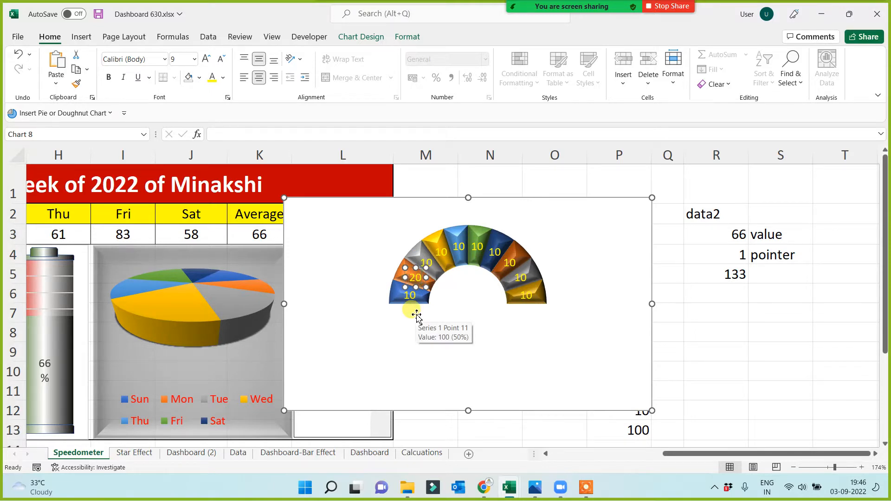
left_click(427, 265)
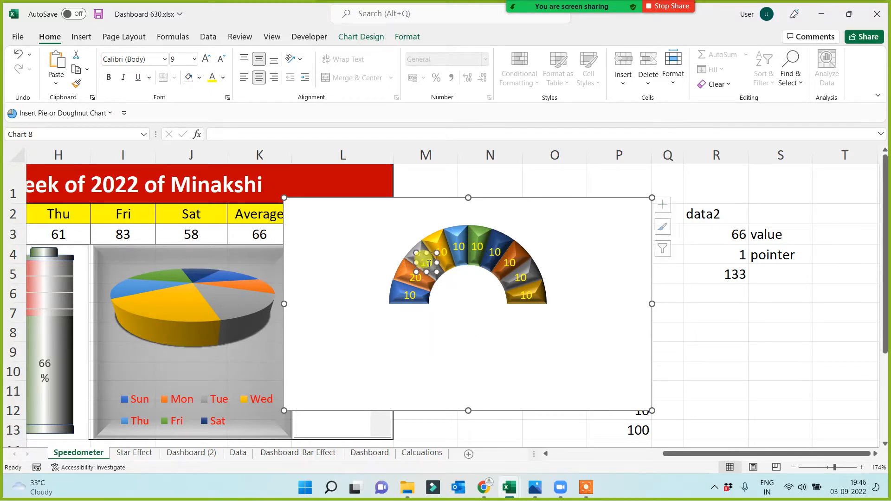
left_click(442, 253)
left_click(444, 254)
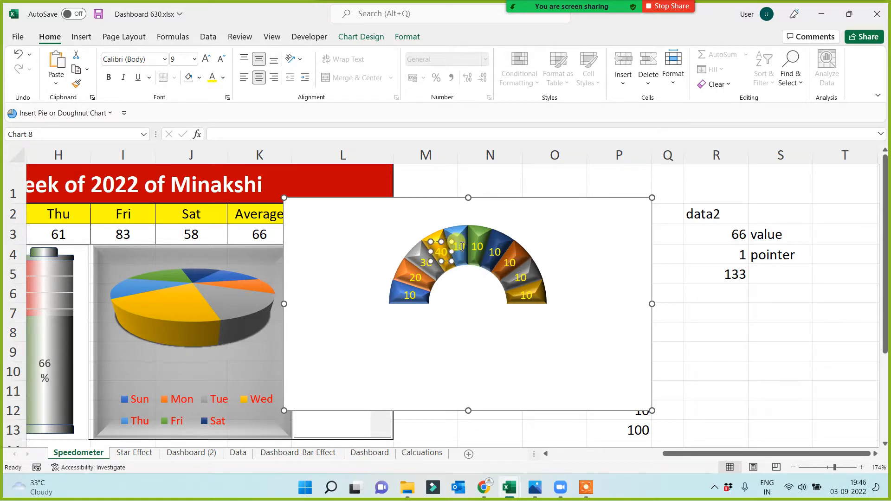
double_click(461, 247)
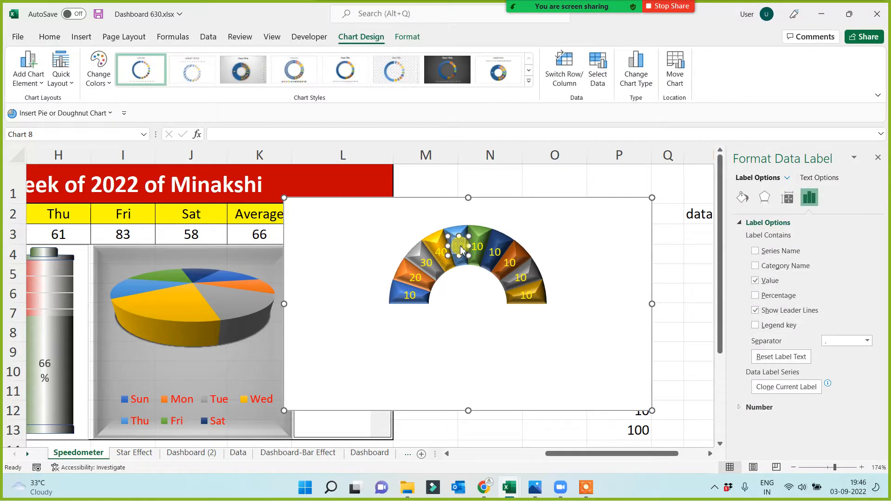
type("50")
Change the data labels of the sixth and seventh gauge segments to 60 and 70.
left_click(479, 250)
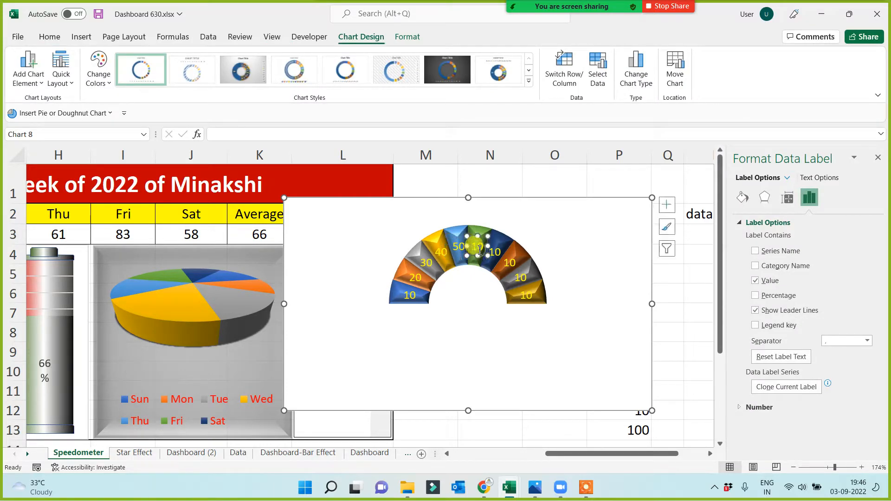
double_click(479, 249)
type("60")
left_click(496, 252)
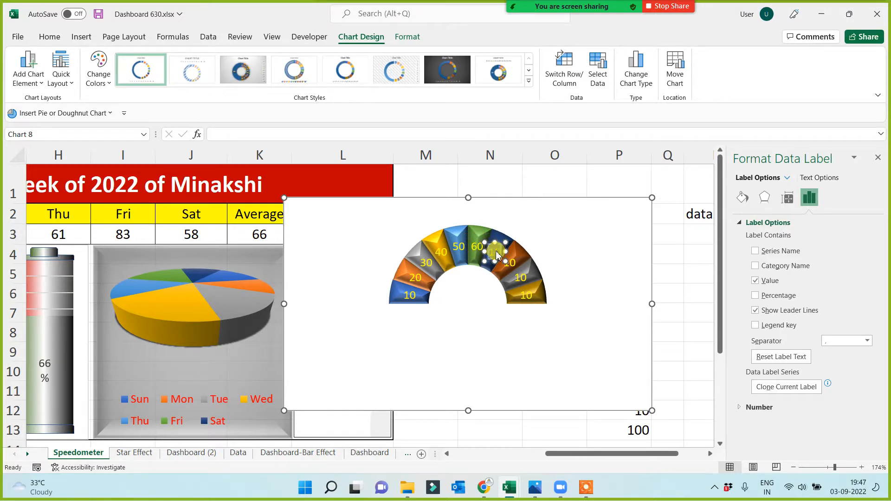
double_click(496, 253)
type("70")
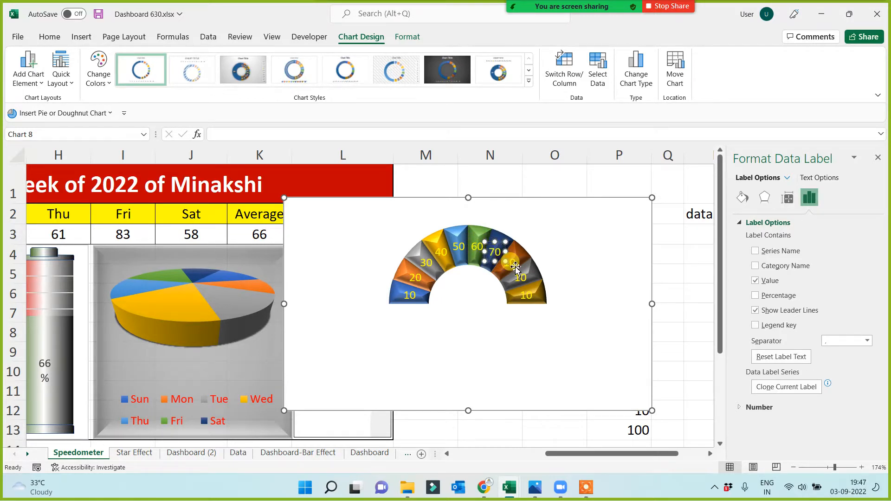
Change the data labels of the last three gauge segments to 80, 90 and 100.
left_click(511, 263)
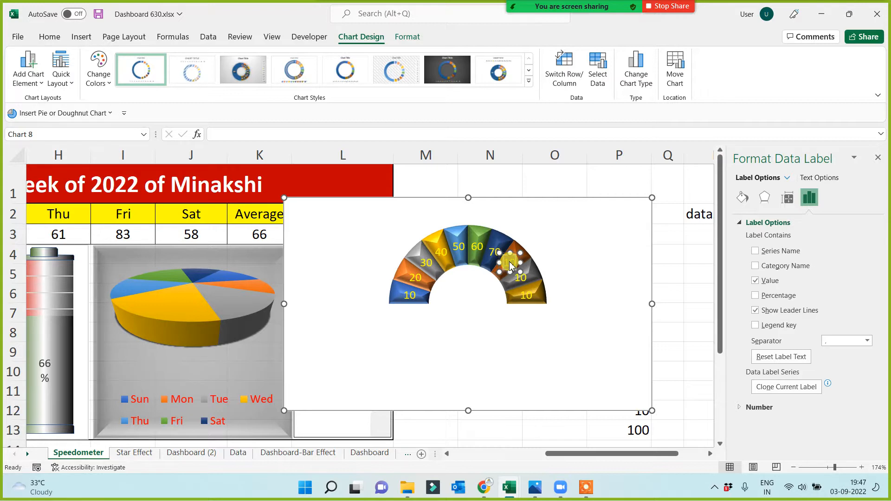
type("80")
left_click(522, 279)
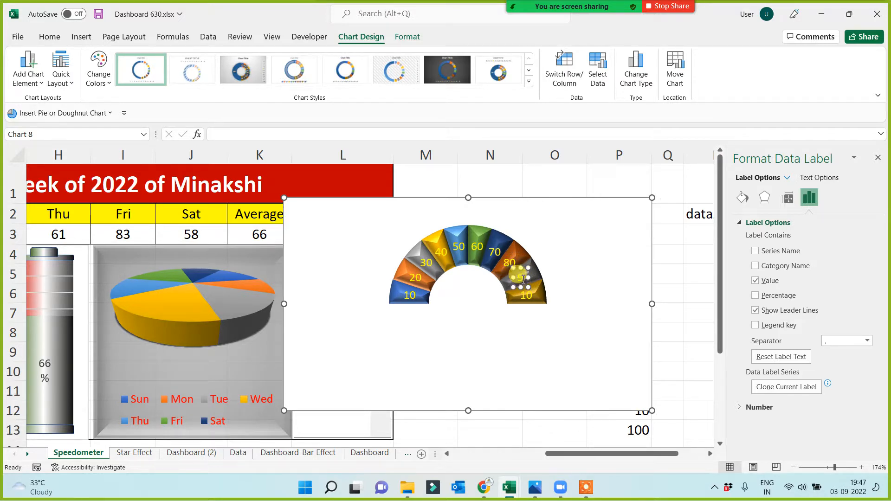
type("90")
left_click(530, 296)
double_click(532, 296)
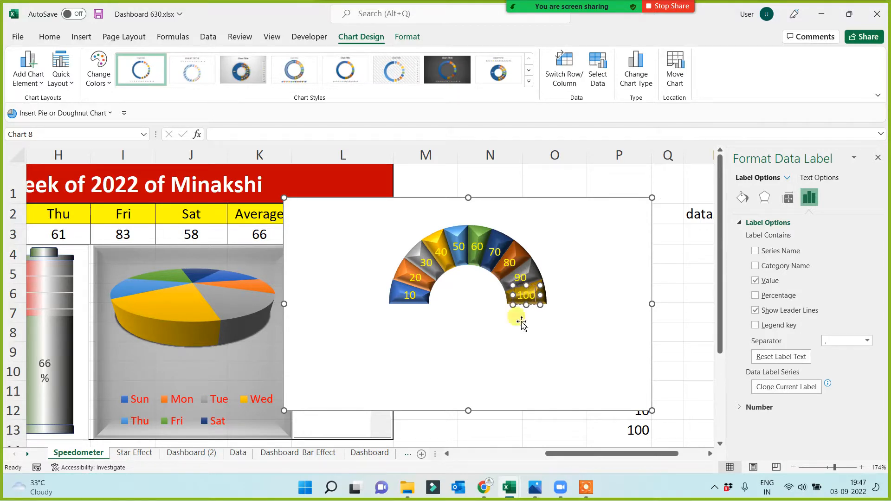
left_click(513, 359)
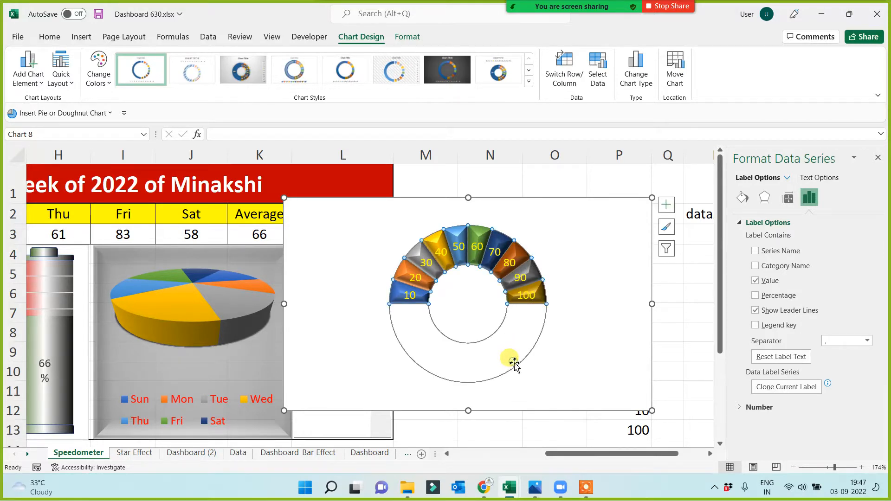
left_click(585, 489)
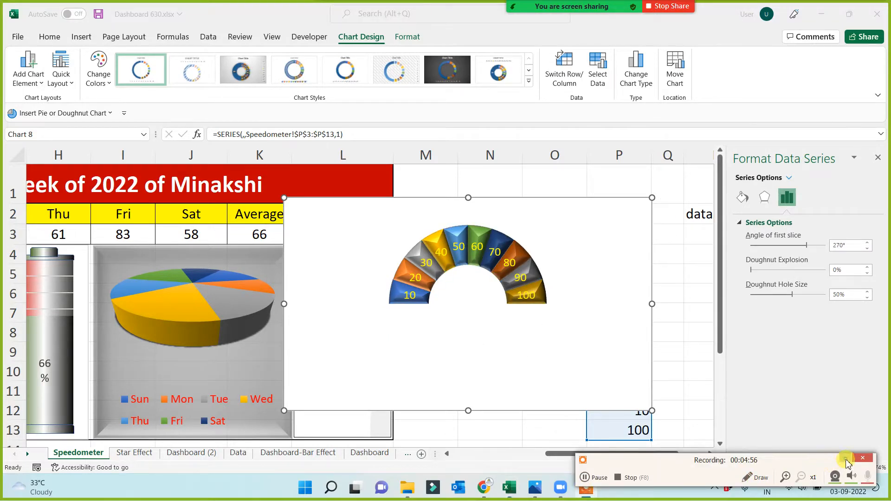
left_click(846, 460)
left_click(557, 340)
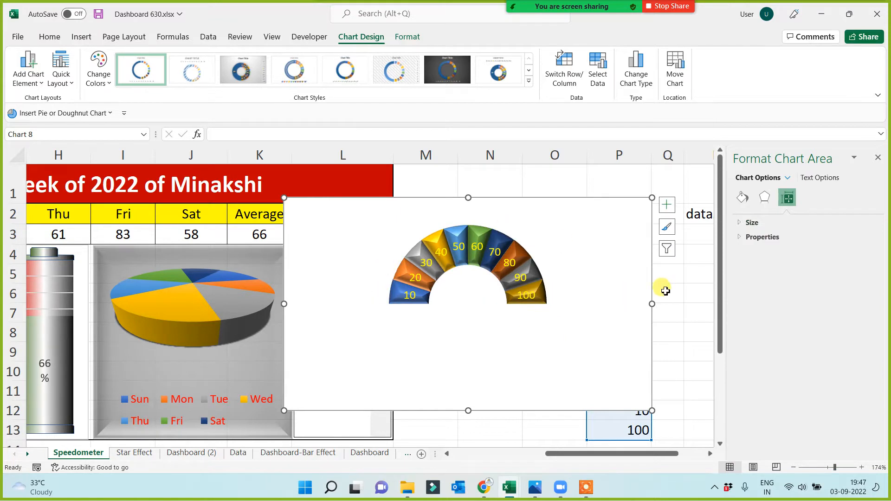
Add a second series to the chart with the data2 range R3:R5 on the Speedometer sheet as its values.
left_click(878, 158)
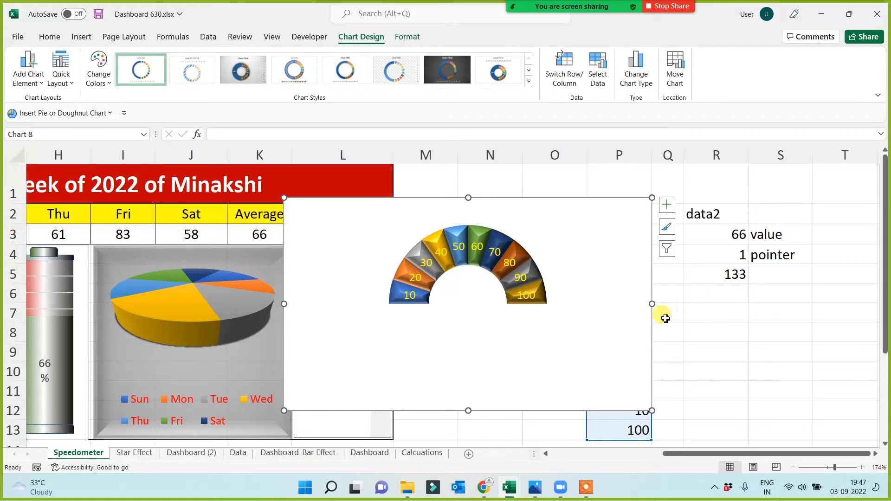
right_click(520, 254)
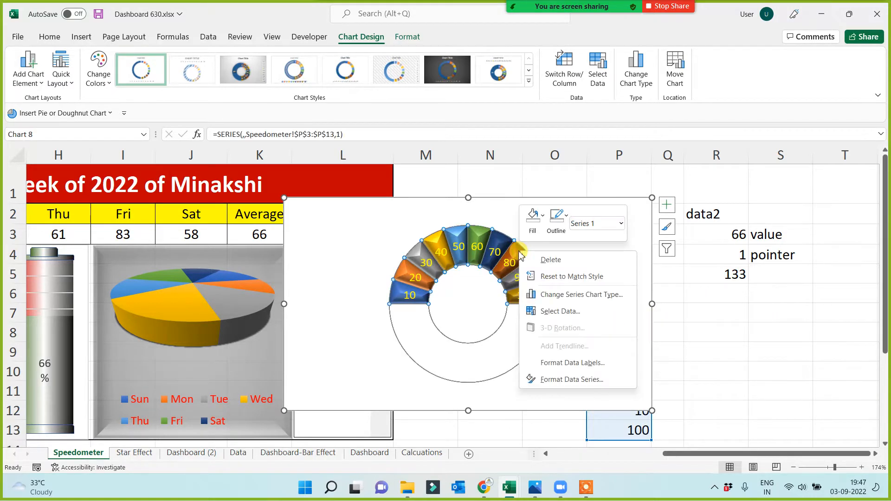
left_click(561, 314)
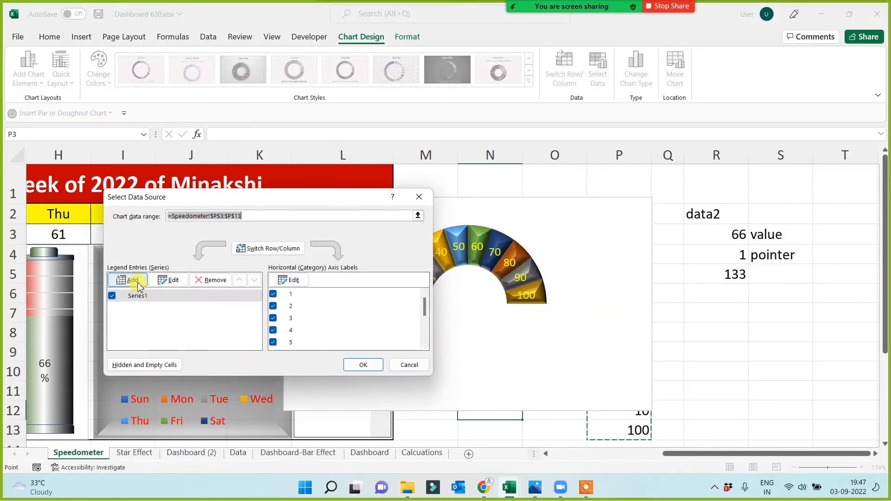
left_click(133, 280)
left_click(202, 273)
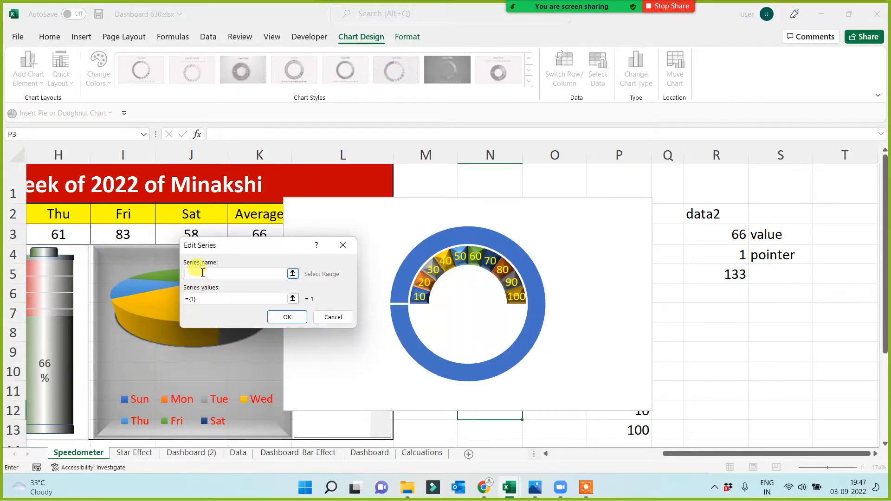
left_click_drag(206, 301, 167, 296)
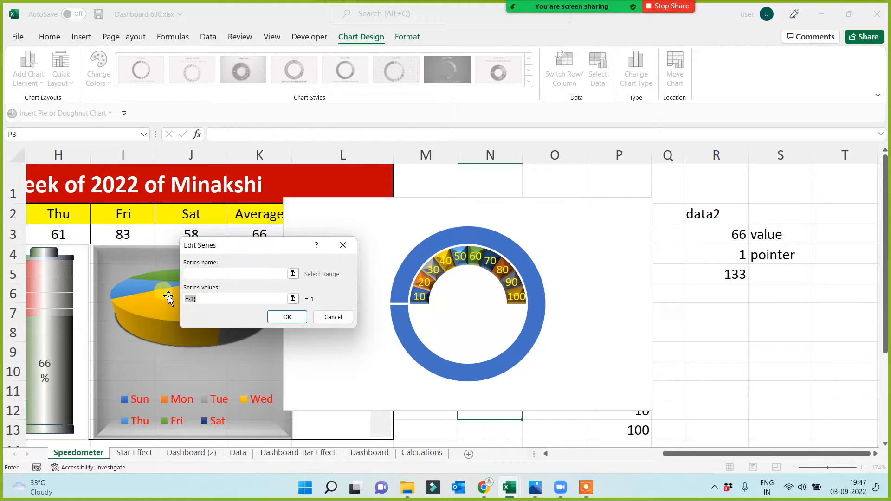
key("BackSpace")
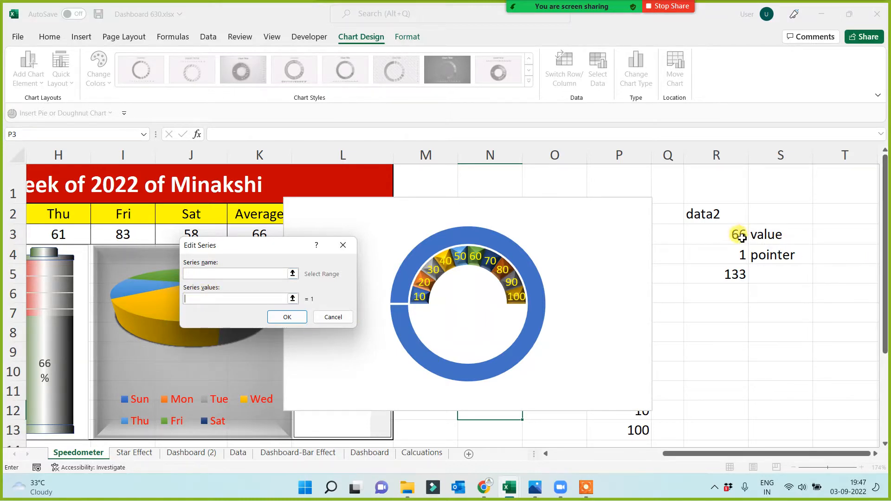
left_click_drag(737, 234, 732, 274)
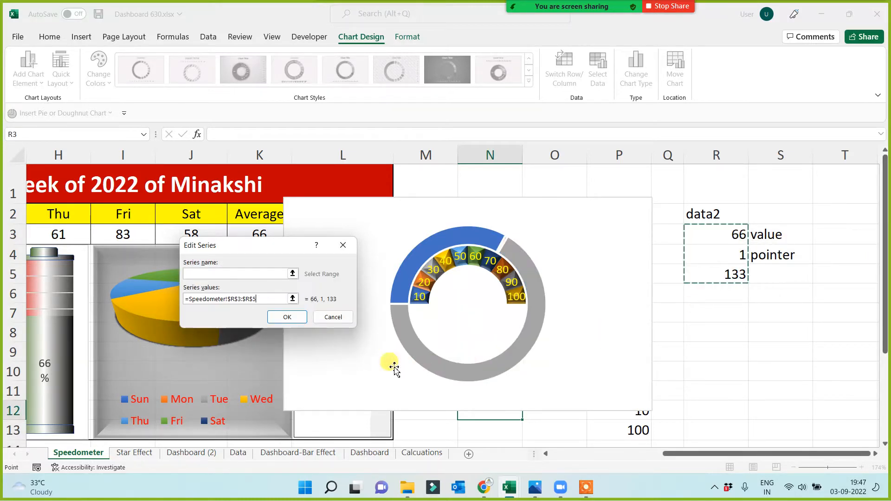
left_click(284, 318)
left_click(360, 364)
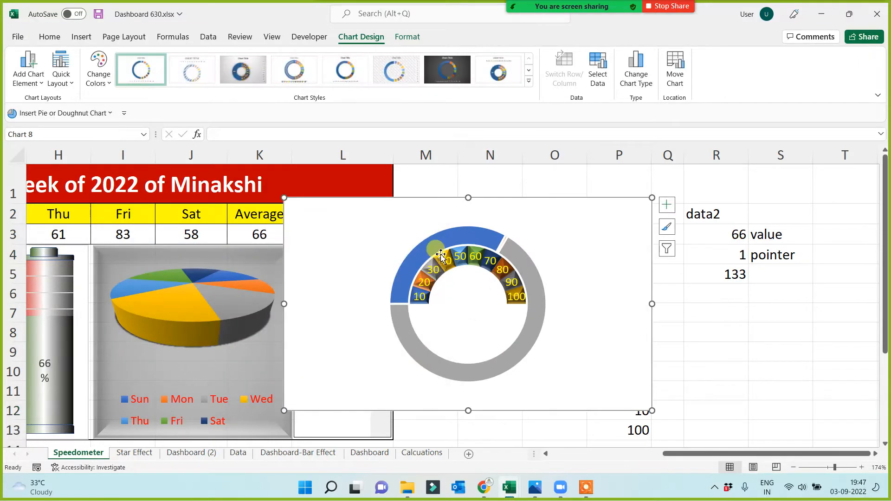
Remove the outline from the outer data2 ring and deselect the chart.
left_click(473, 234)
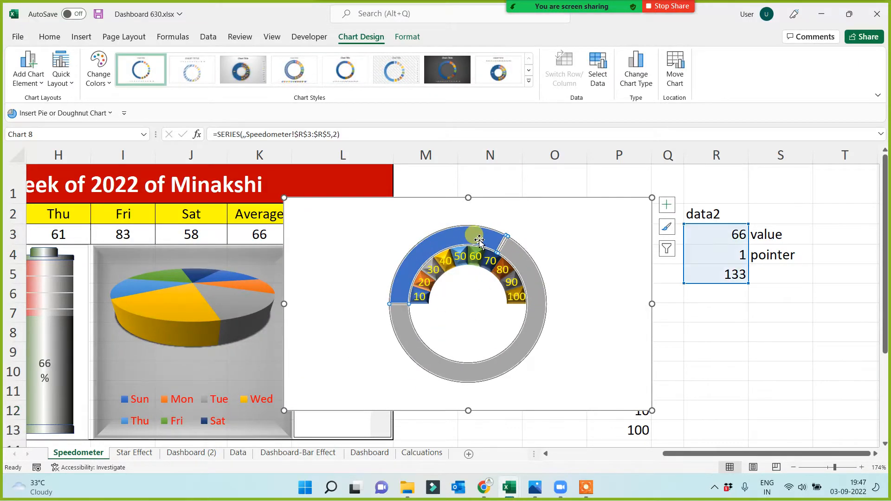
left_click(407, 37)
left_click(306, 70)
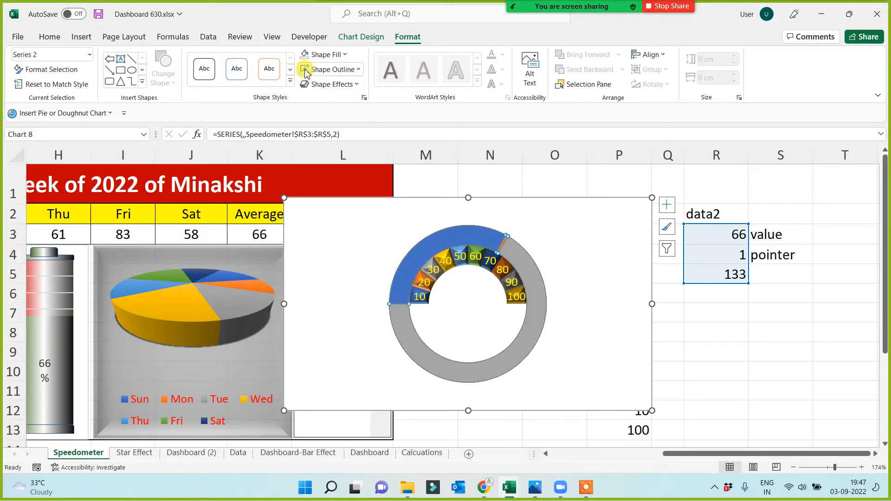
left_click(721, 364)
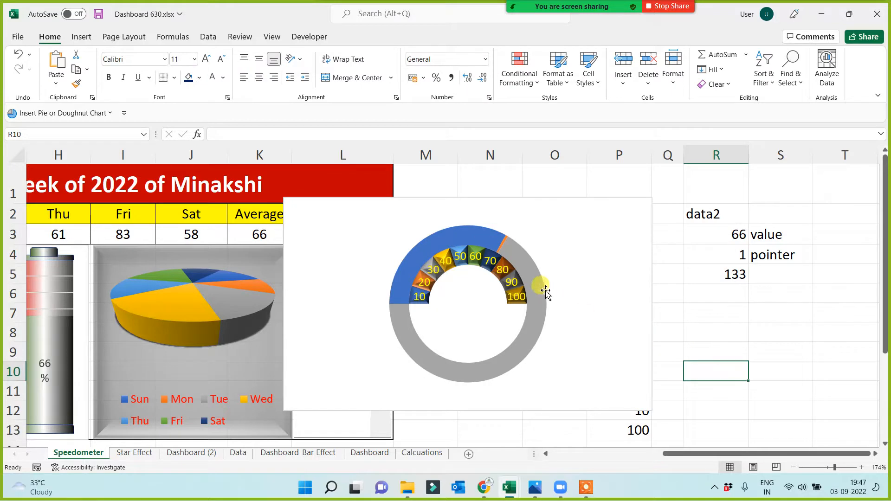
right_click(526, 270)
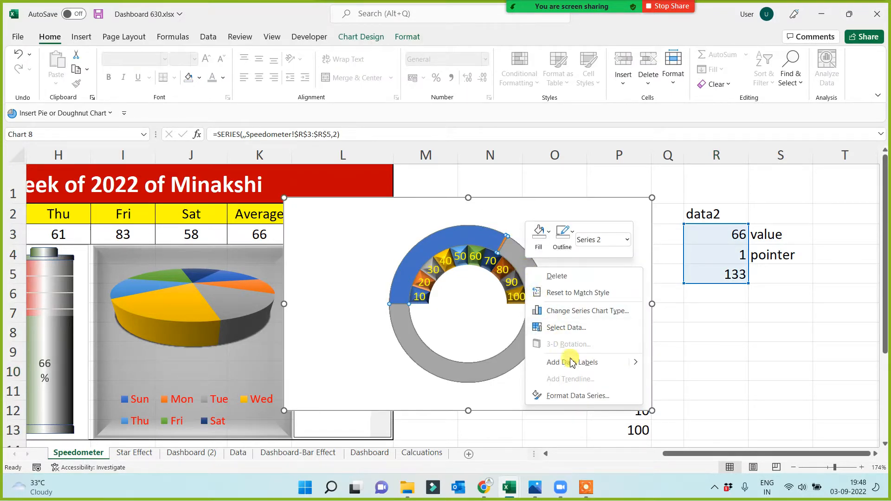
left_click(577, 397)
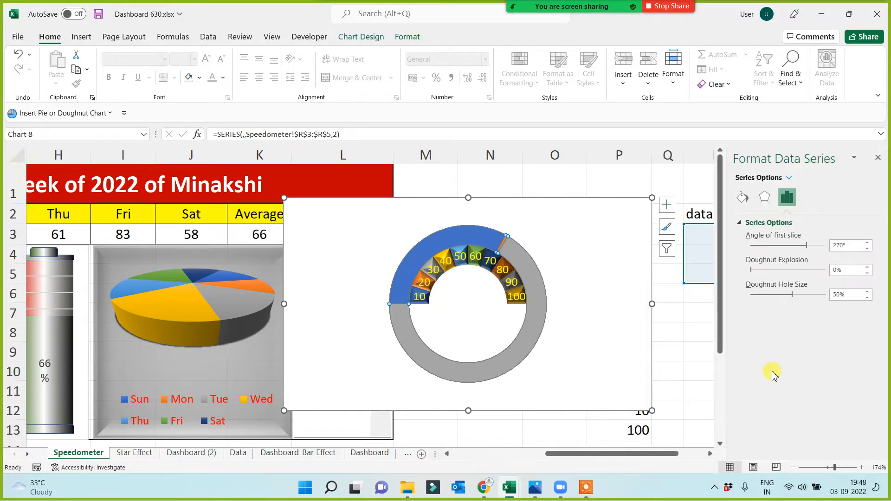
left_click(878, 157)
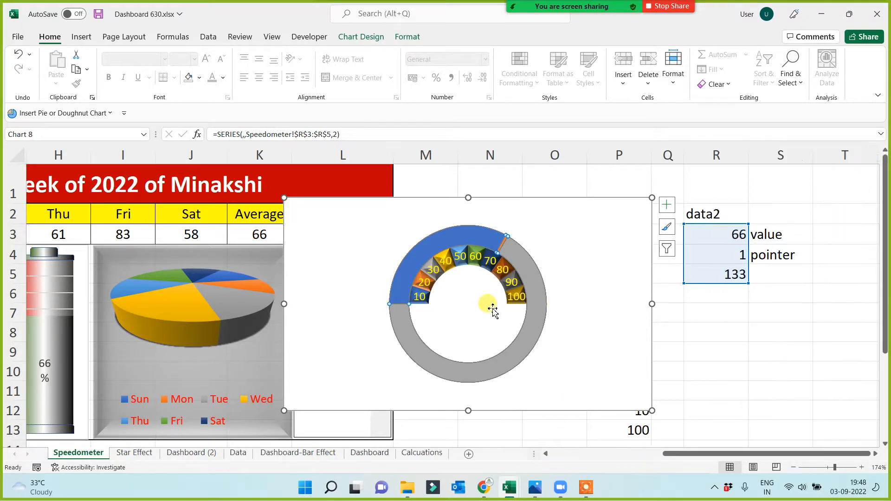
Change the chart type of Series2, the data2 ring, to Pie and keep Series1 as a Doughnut.
right_click(526, 271)
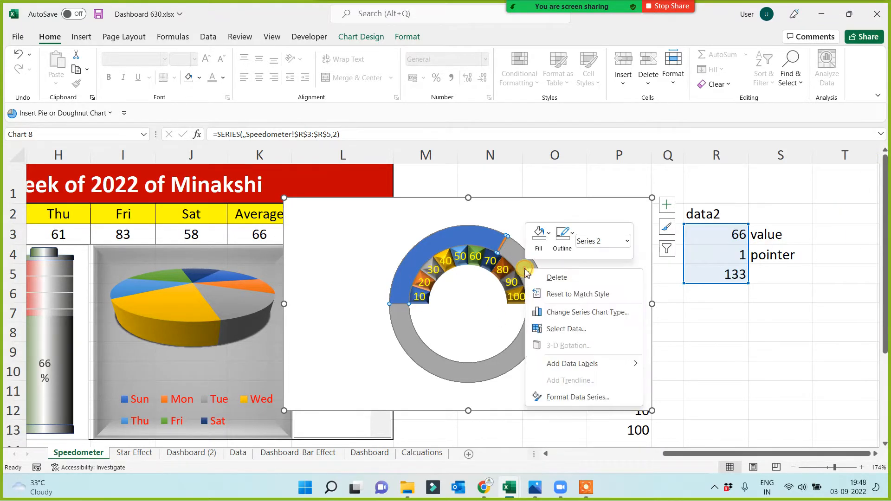
left_click(568, 313)
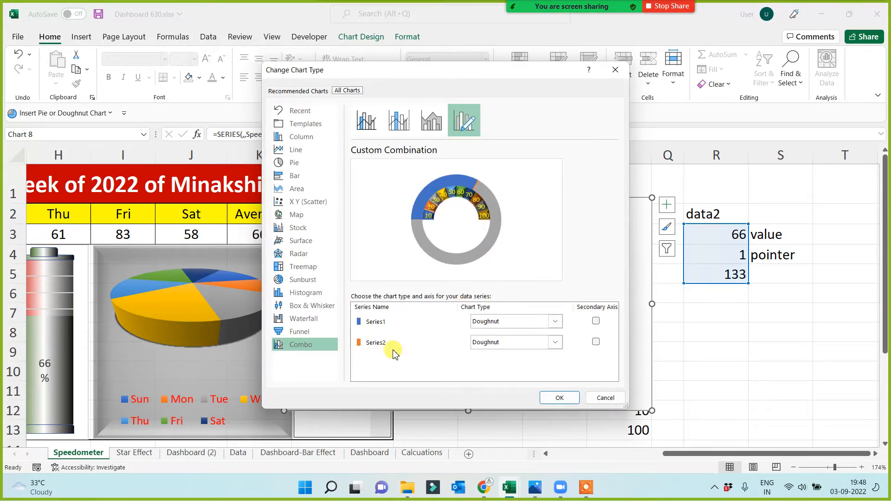
left_click(493, 343)
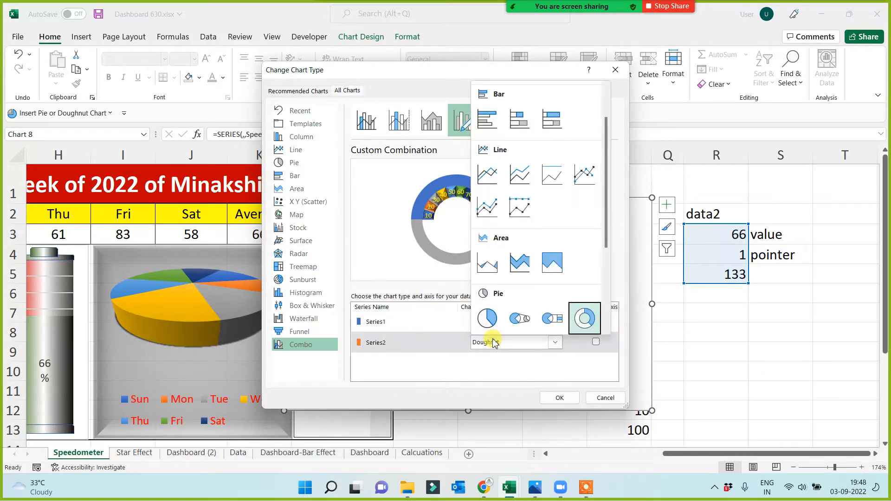
left_click(485, 316)
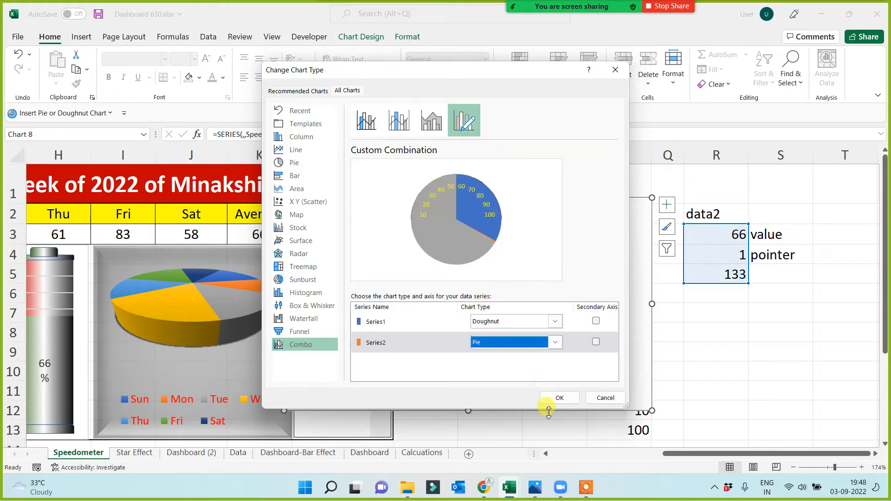
left_click(557, 398)
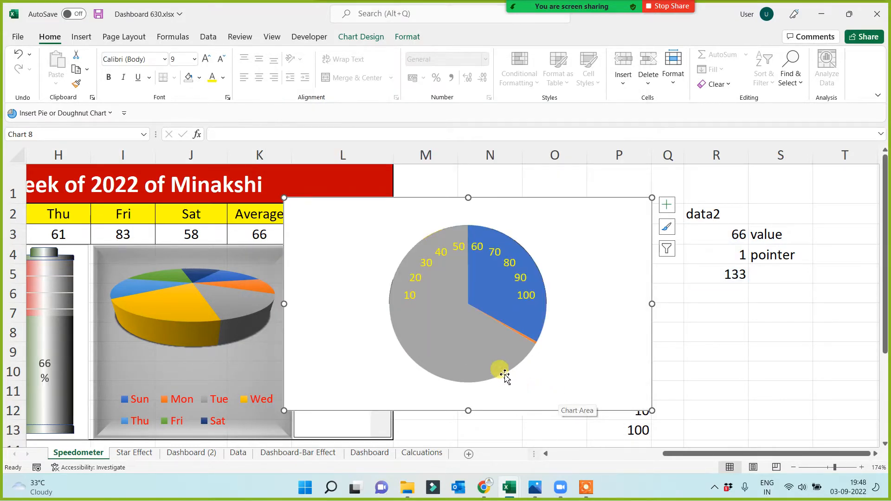
Set the angle of first slice of the data2 pie series to 270° and deselect the chart.
right_click(497, 299)
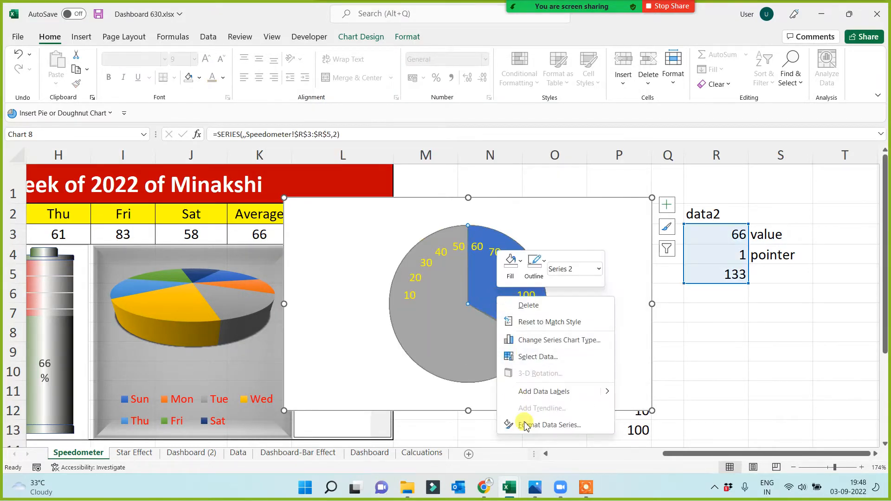
left_click(544, 423)
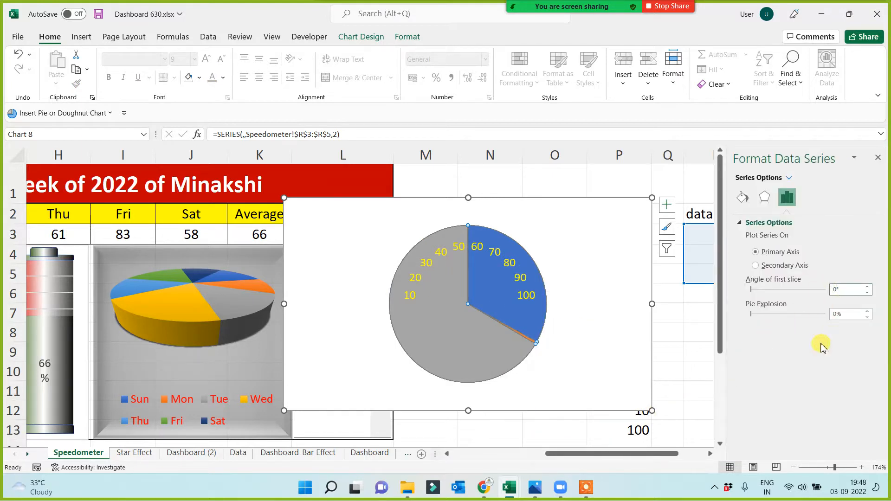
key("BackSpace")
left_click(688, 381)
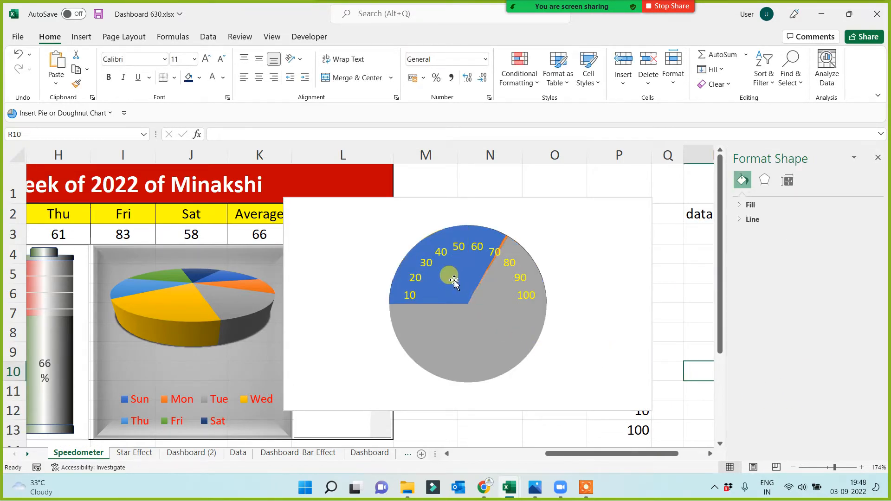
Remove the fill from the data2 pie's value slice and large remainder slice, leaving only the pointer coloured, and close the formatting options.
left_click(449, 269)
left_click(445, 281)
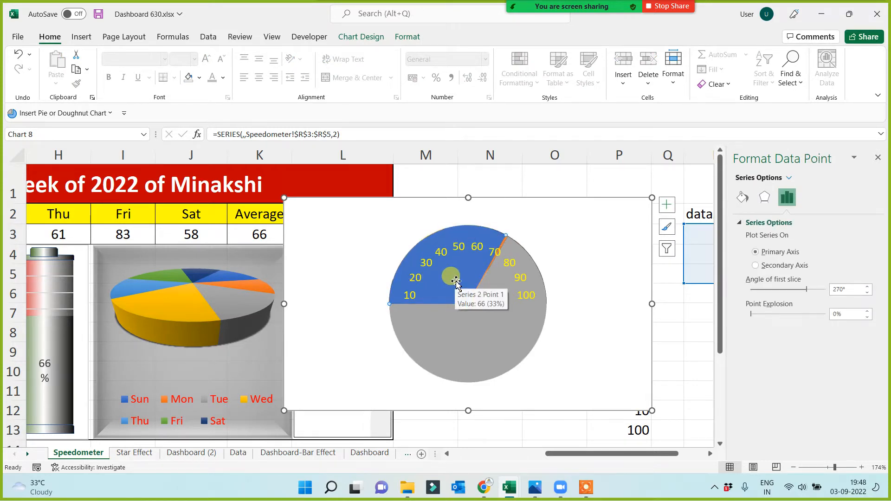
left_click(414, 38)
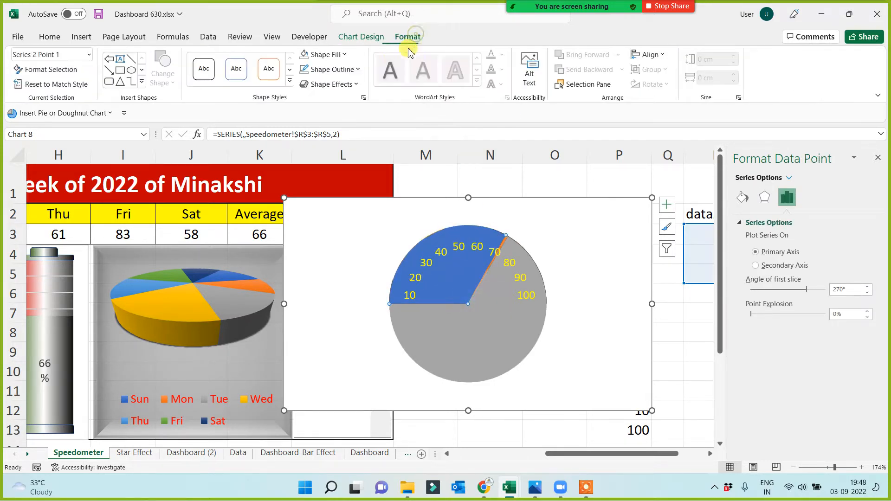
left_click(304, 55)
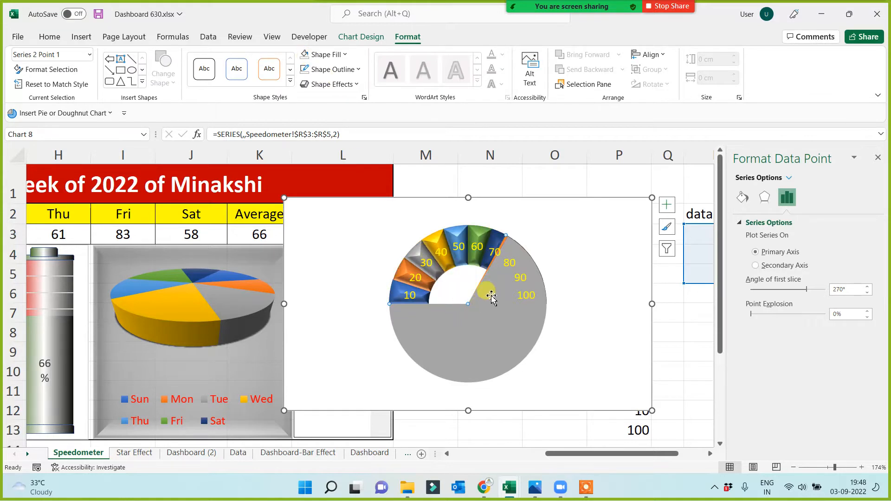
left_click(480, 340)
left_click(305, 54)
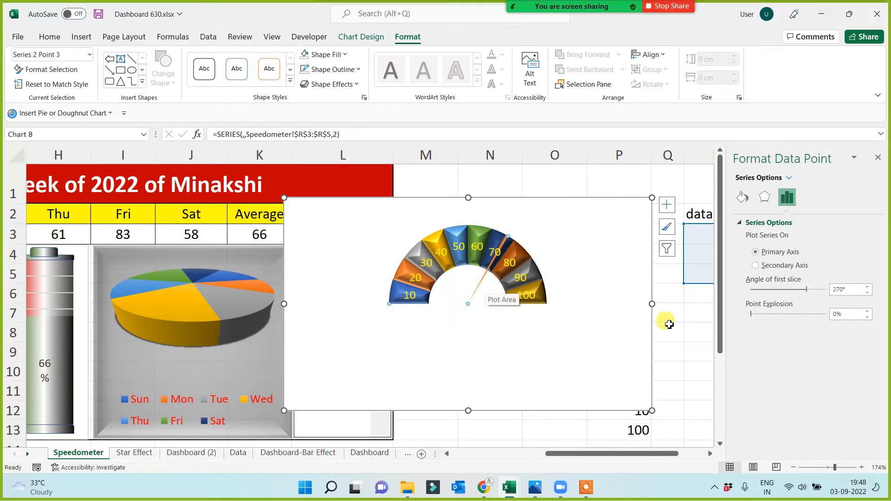
left_click(688, 332)
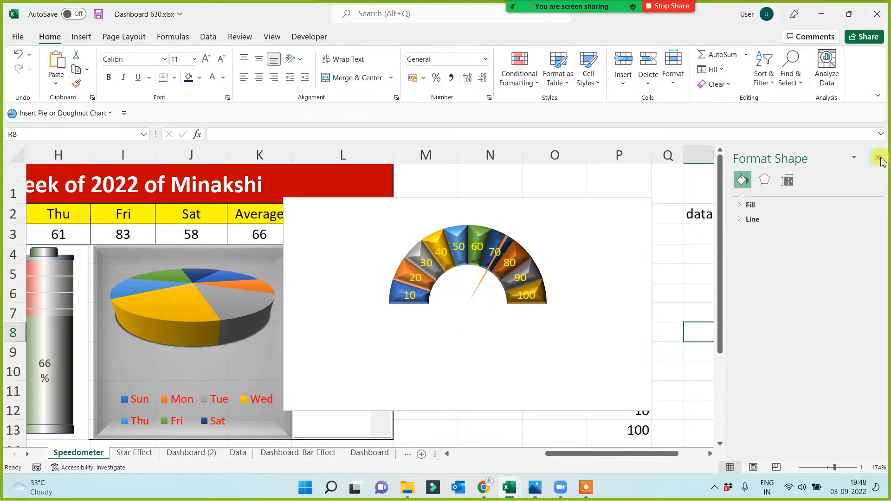
left_click(879, 159)
Enter 1 as the pointer value in cell R4 of data2.
left_click(726, 297)
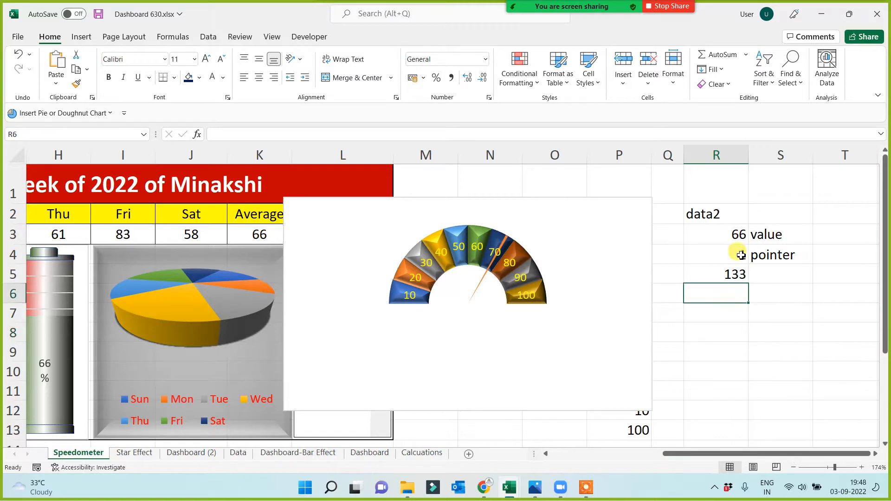
left_click(741, 255)
type("1")
left_click(712, 350)
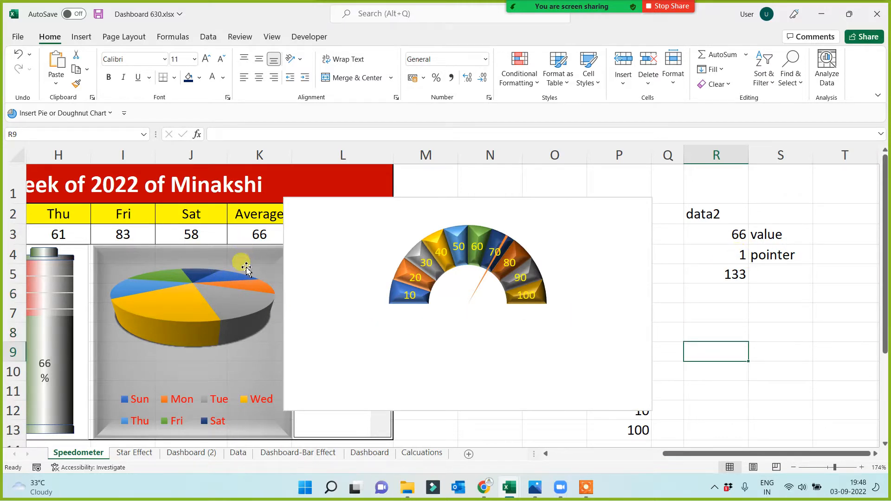
Move the speedometer chart clear of the employee list over columns M to S, and select three different employees to test the pointer.
left_click_drag(456, 214, 578, 237)
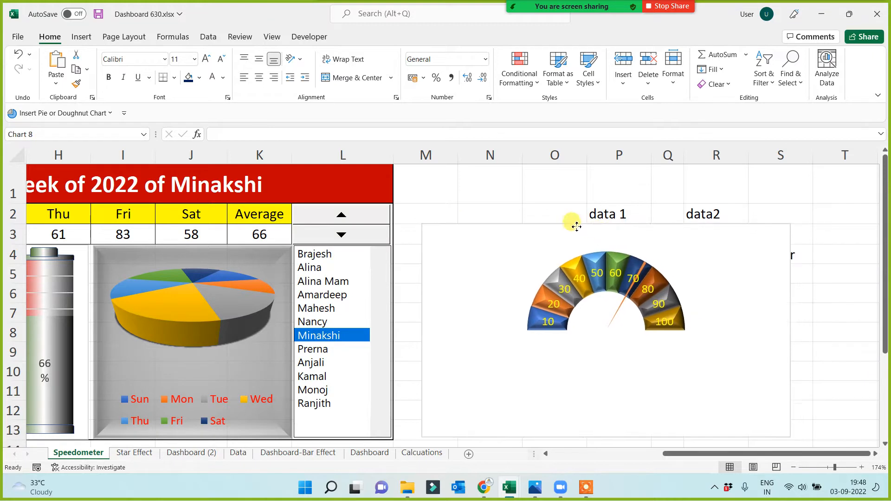
left_click(338, 298)
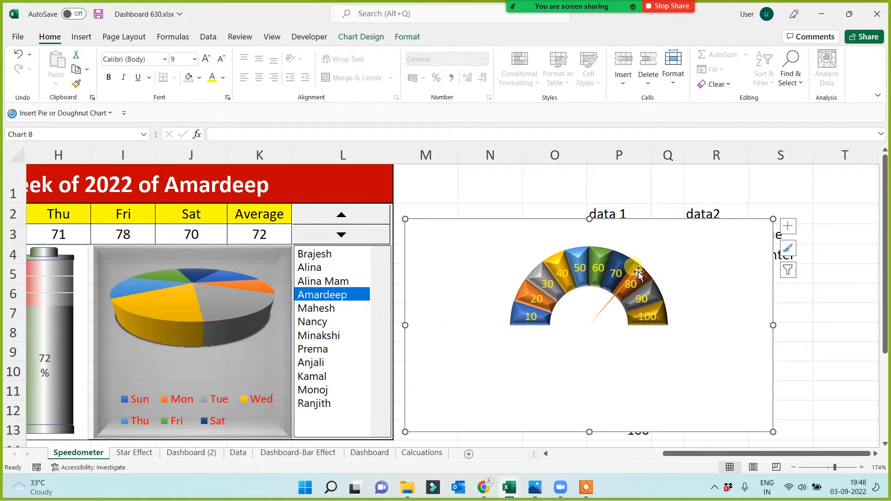
left_click(321, 337)
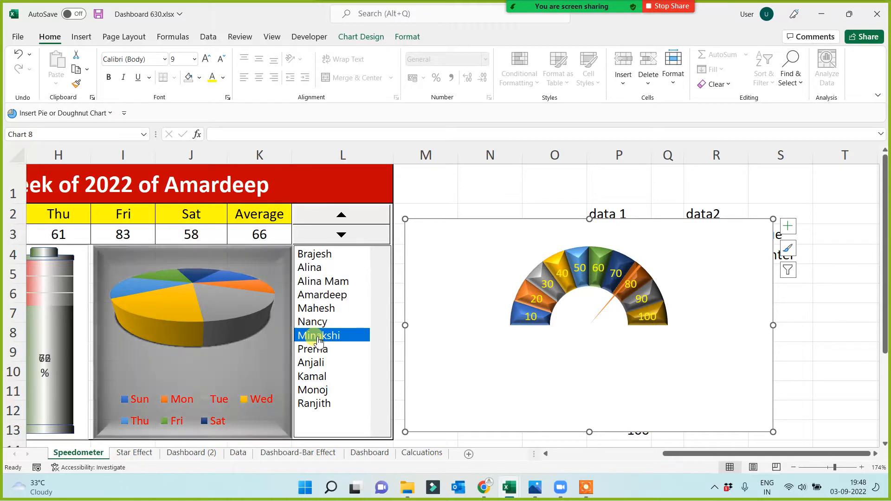
left_click(315, 368)
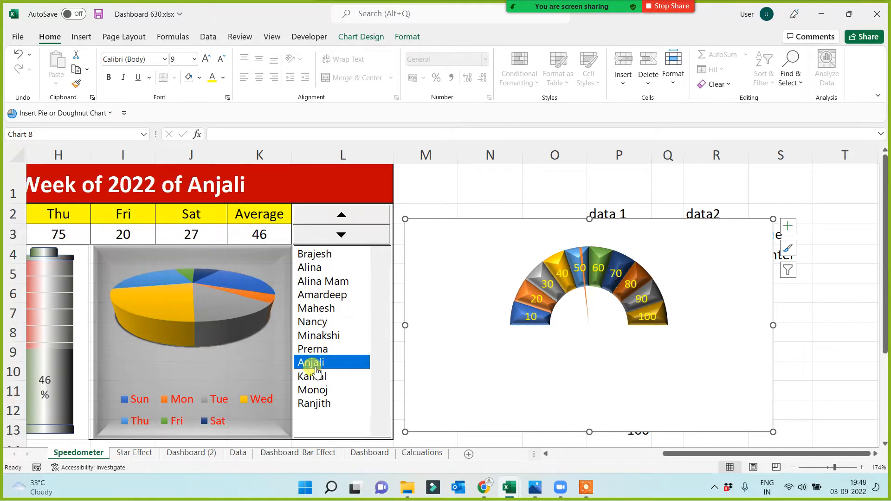
Add a data label to the pointer slice only.
left_click(582, 251)
left_click(583, 258)
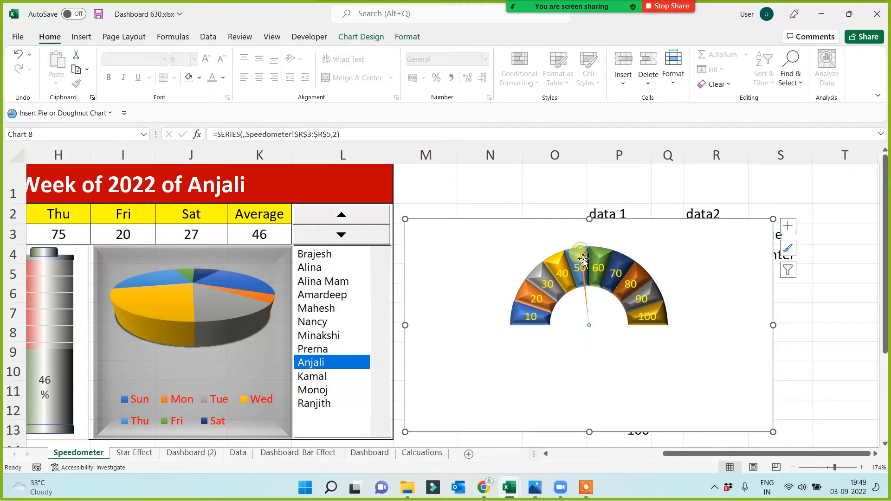
right_click(584, 259)
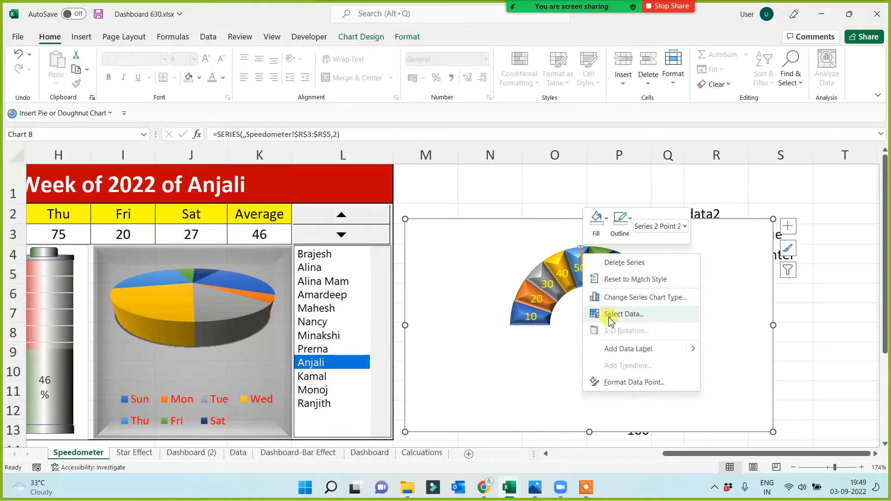
left_click(626, 352)
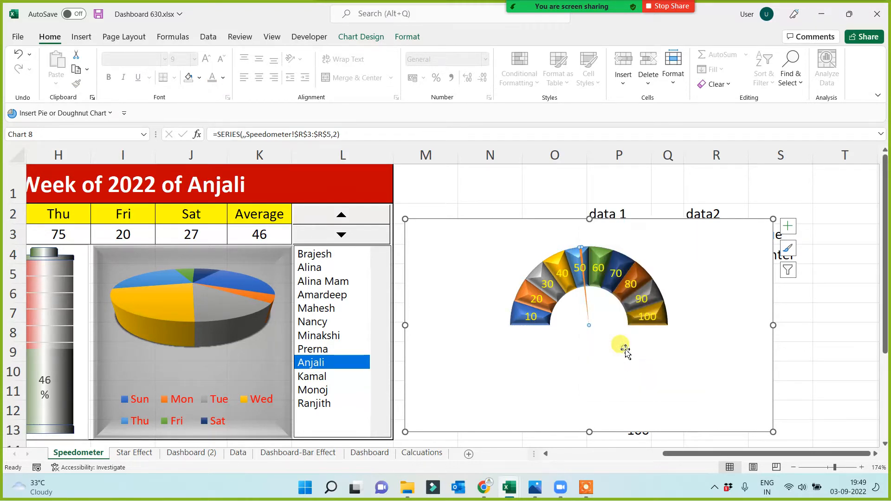
Link the pointer's data label to the Average cell with =Speedometer!$K$3 and deselect the chart.
left_click(580, 243)
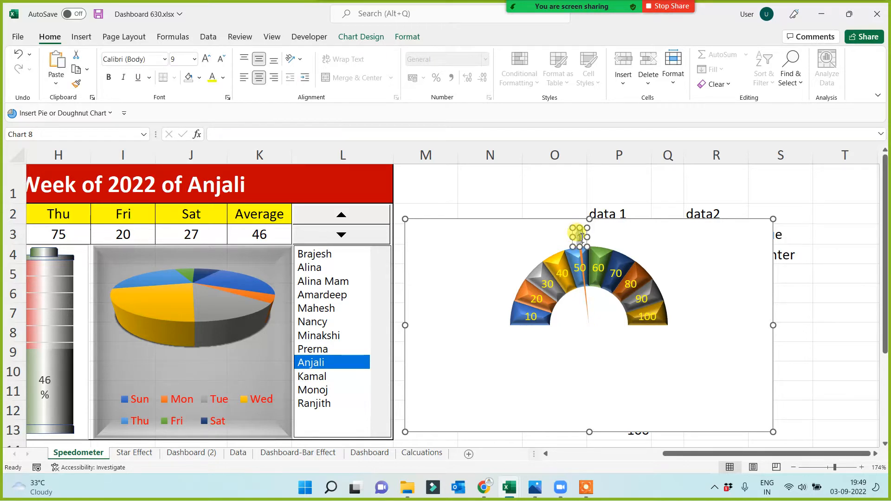
left_click(223, 134)
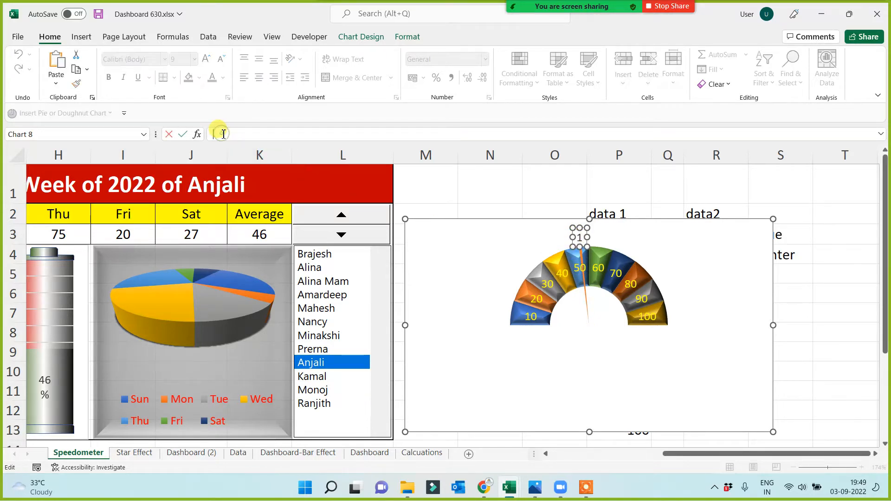
left_click(260, 237)
key("Return")
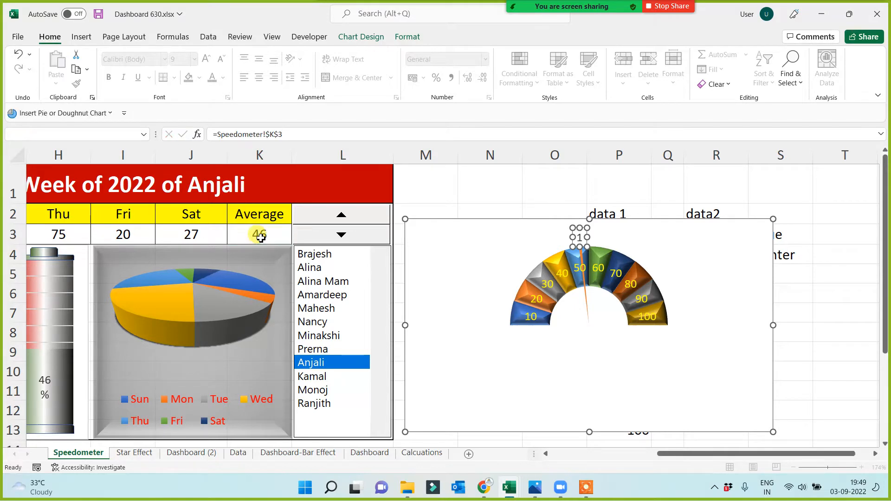
left_click(482, 195)
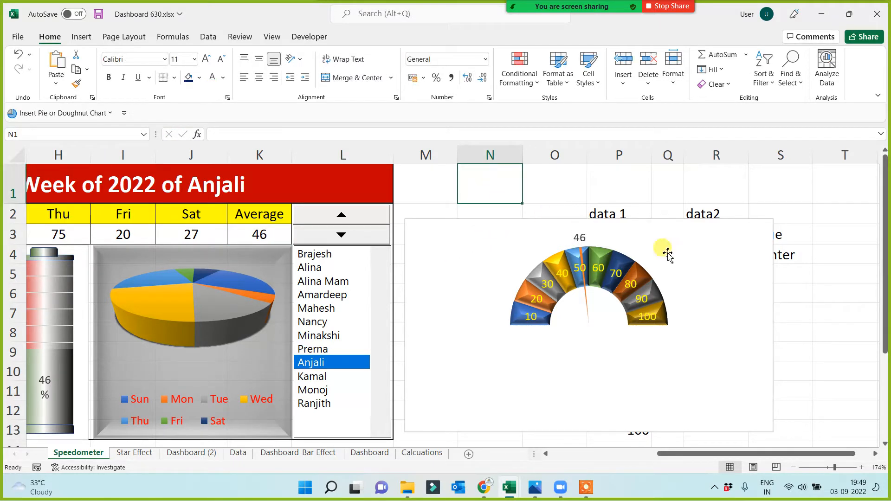
Select various employees in the list in turn to check that the pointer and its label follow each average.
left_click(822, 332)
left_click(316, 268)
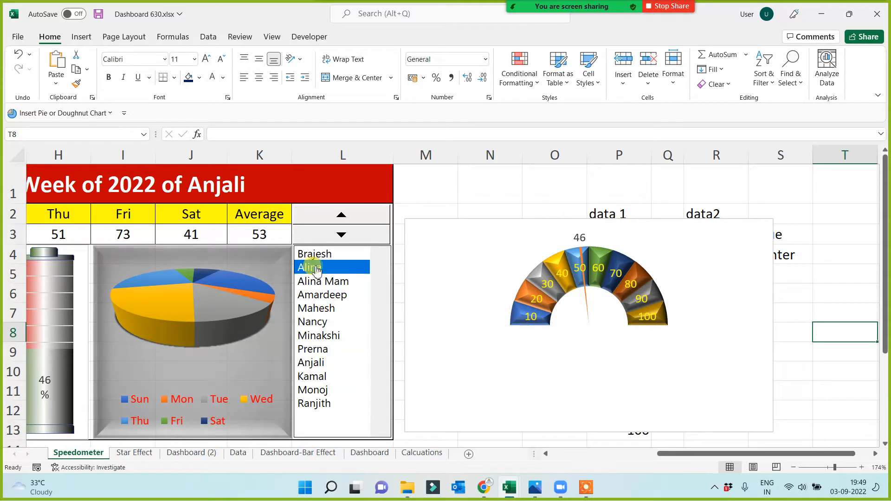
mouse_move(584, 253)
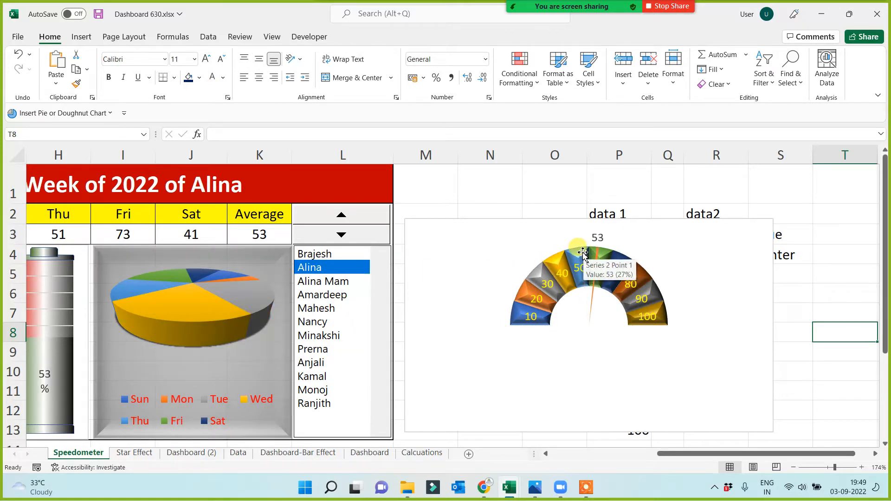
left_click(326, 255)
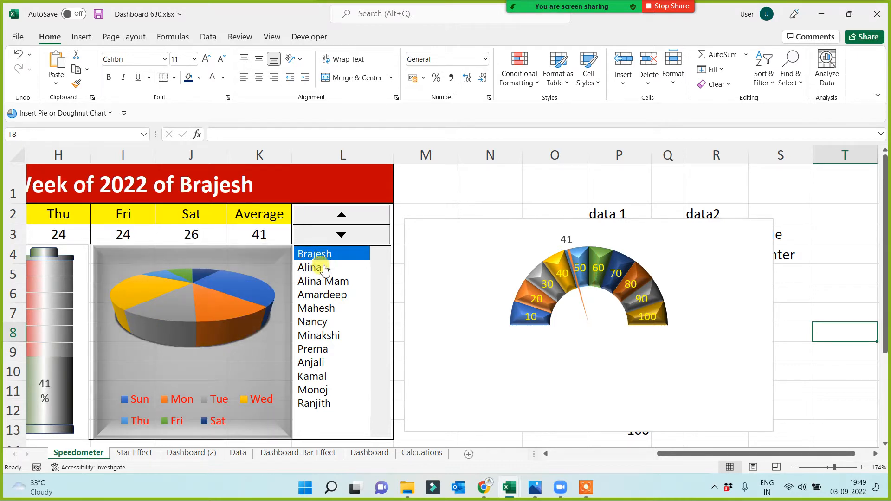
left_click(311, 366)
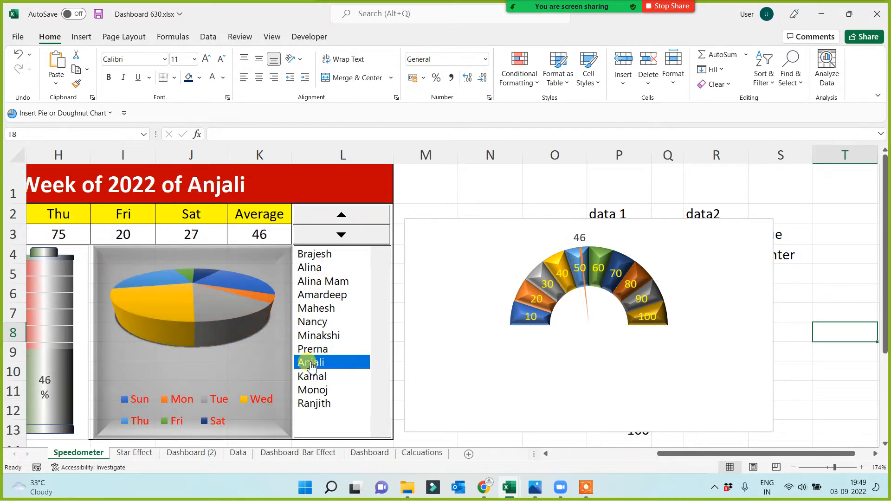
left_click(315, 378)
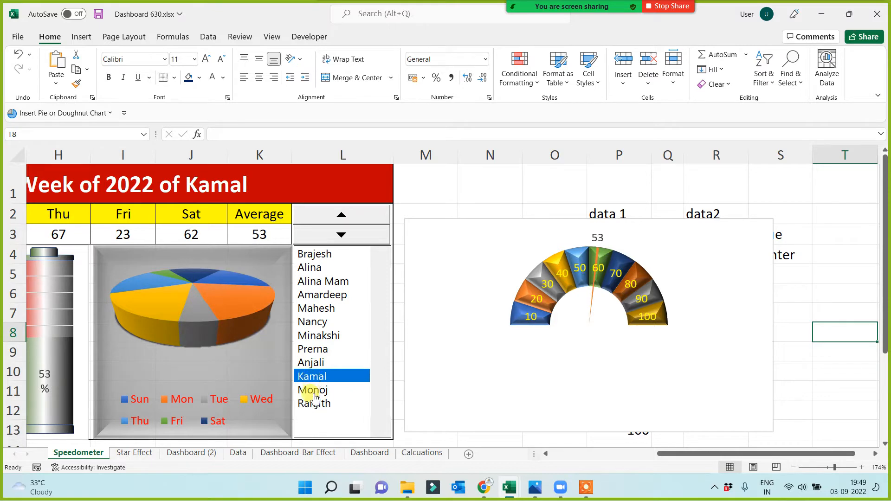
left_click(313, 393)
left_click(310, 350)
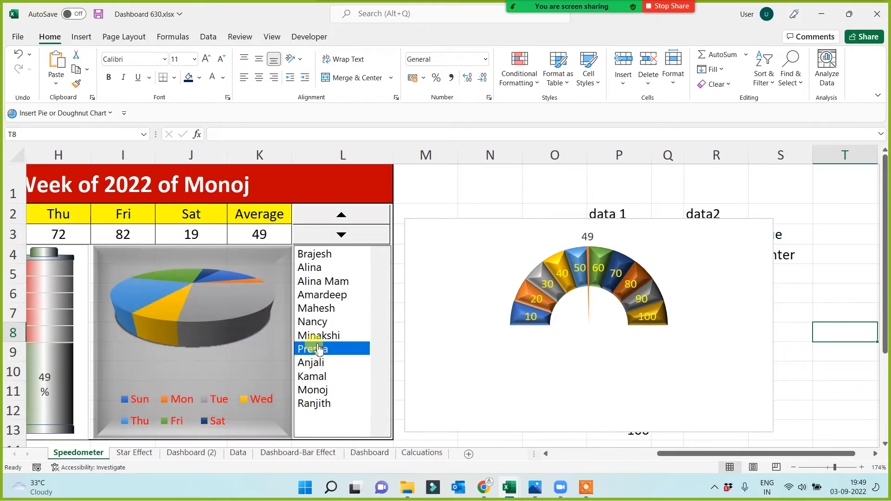
left_click(324, 296)
left_click(325, 282)
left_click(325, 254)
left_click(325, 281)
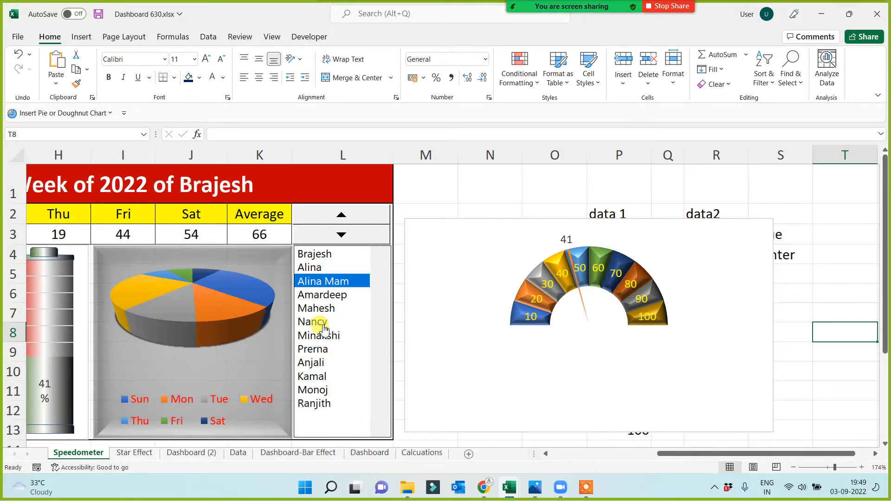
left_click(323, 325)
left_click(323, 338)
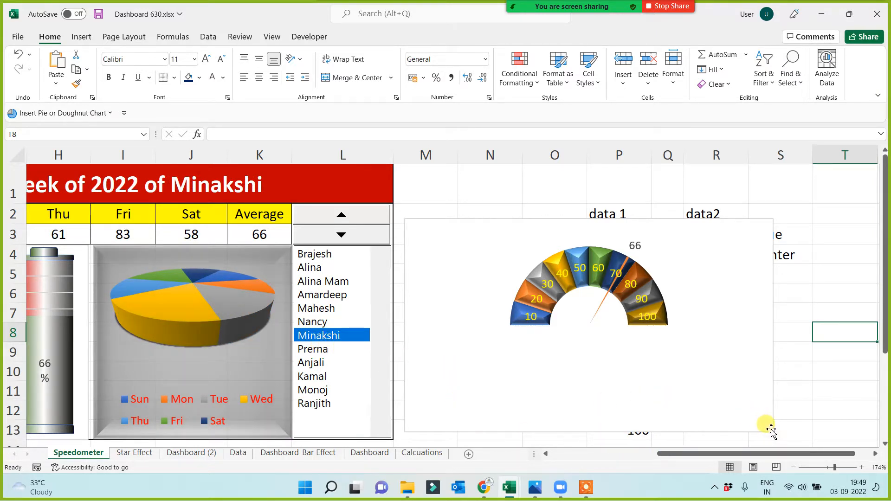
Remove the fill from the speedometer's chart area so that its background is transparent.
left_click(757, 393)
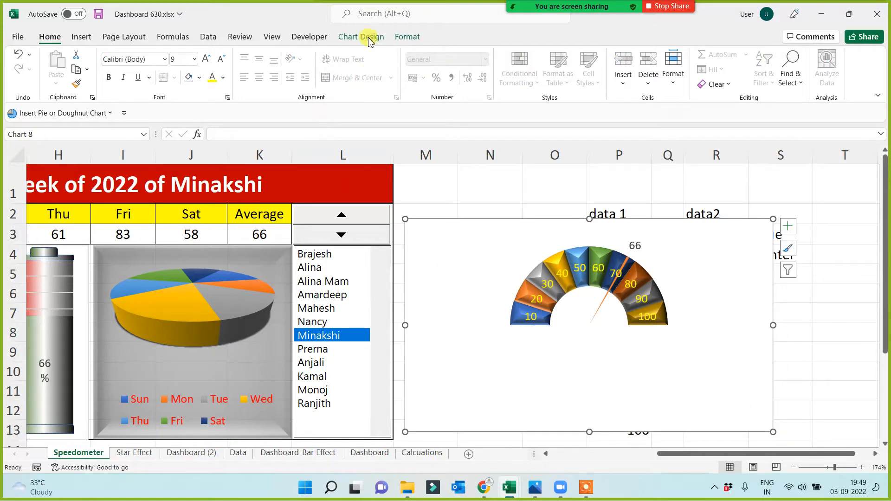
left_click(407, 36)
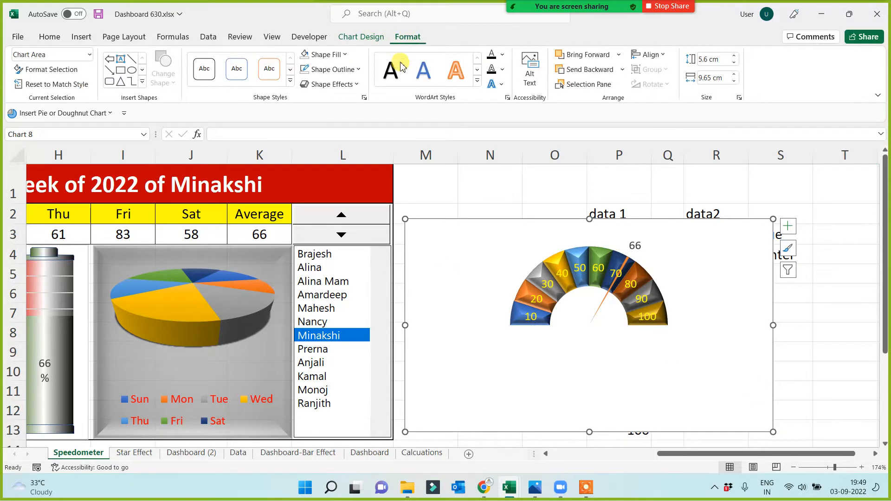
left_click(345, 55)
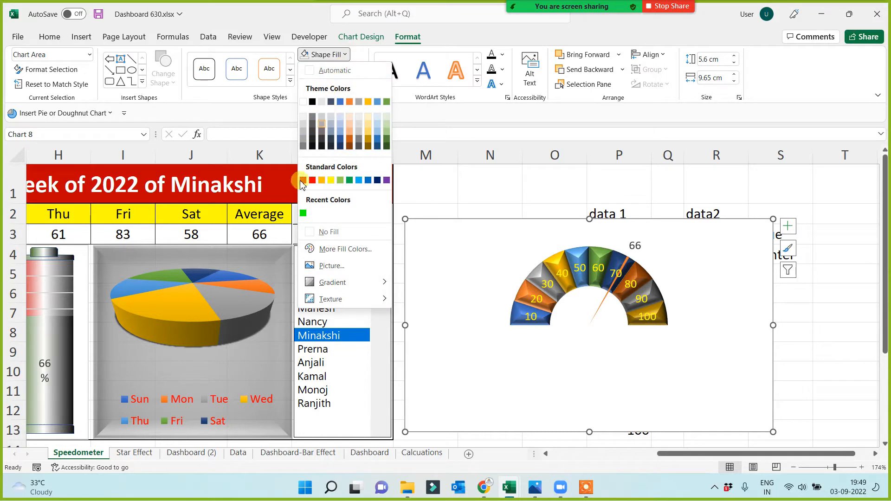
left_click(313, 233)
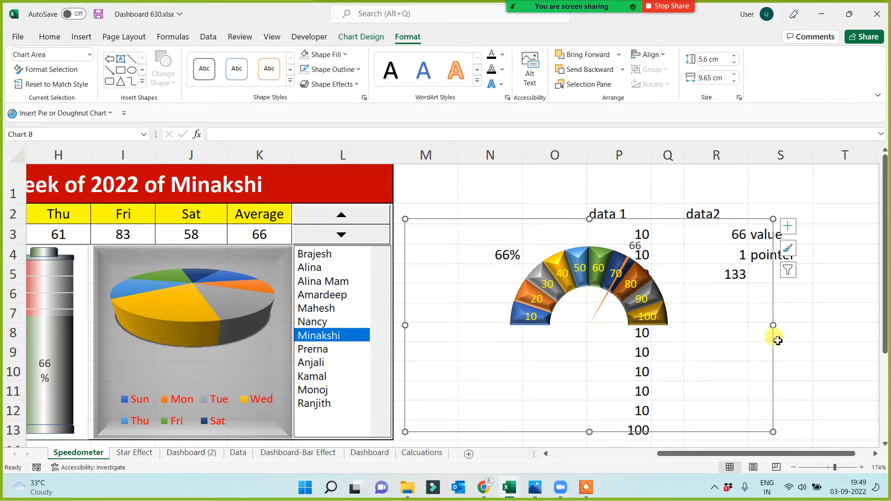
Move the speedometer chart into the empty dashboard space over columns B and C, beside the line chart, at about 7.08 cm wide.
left_click_drag(719, 459, 671, 459)
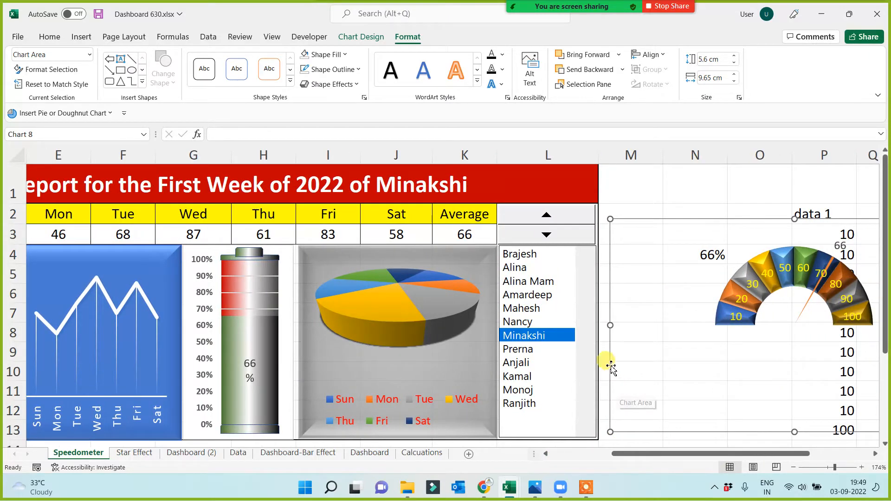
left_click_drag(609, 325, 164, 364)
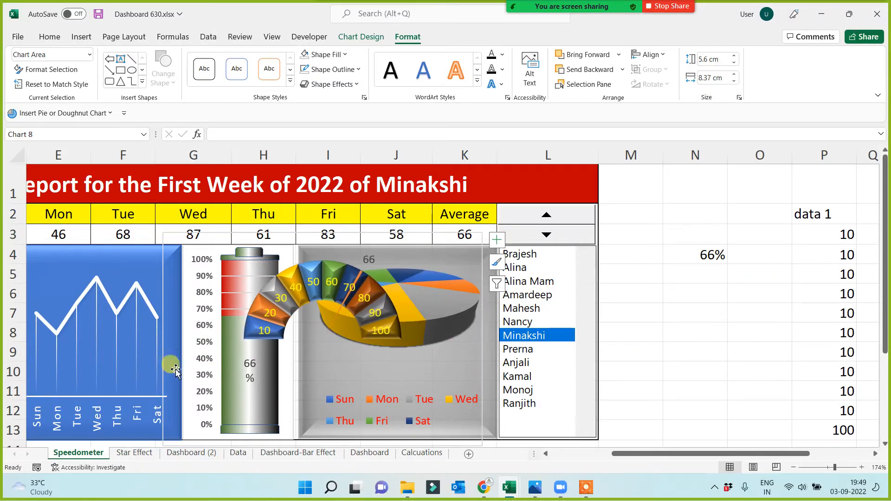
left_click_drag(617, 458, 553, 460)
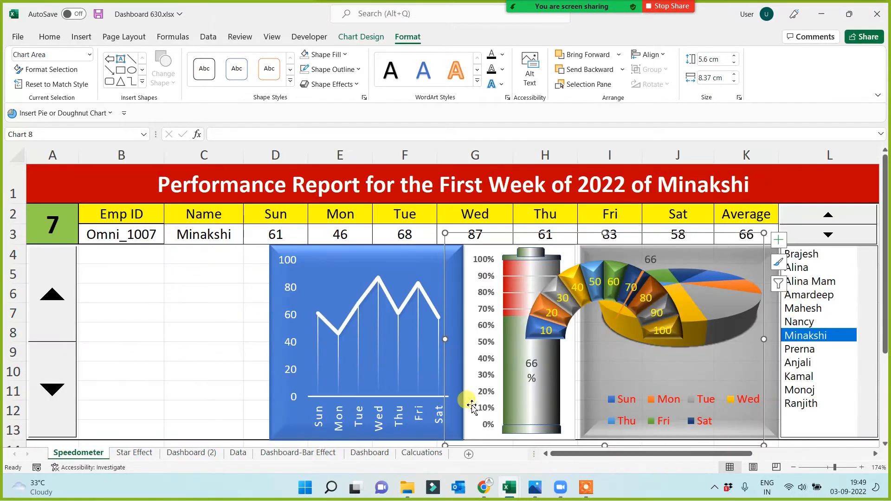
left_click_drag(442, 285, 21, 288)
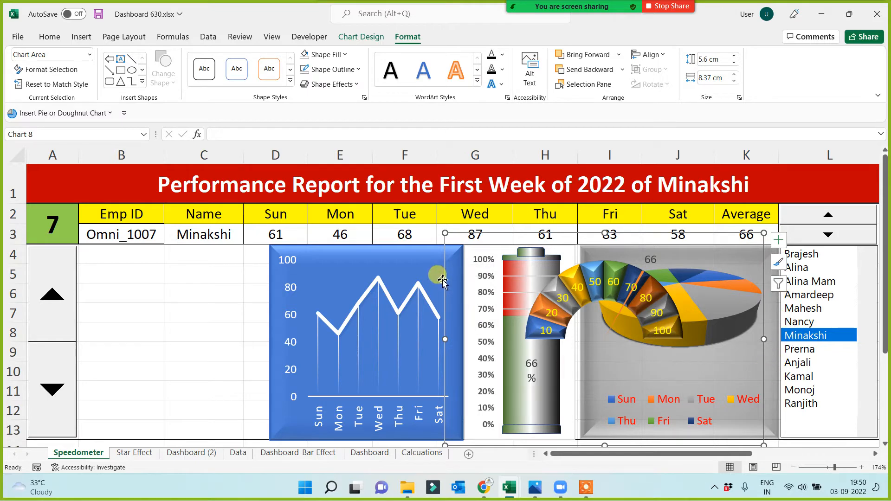
left_click_drag(441, 273, 40, 294)
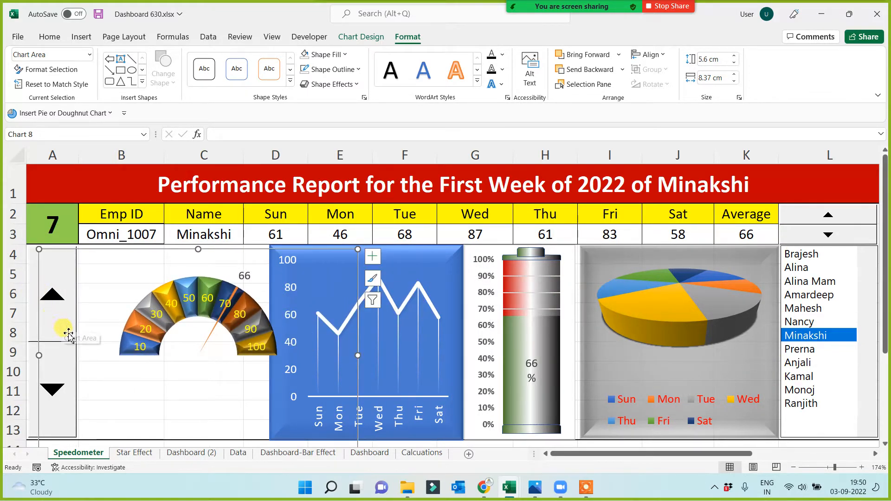
left_click_drag(41, 356, 34, 334)
Remove the outline of the speedometer's chart area and deselect the chart.
left_click(199, 409)
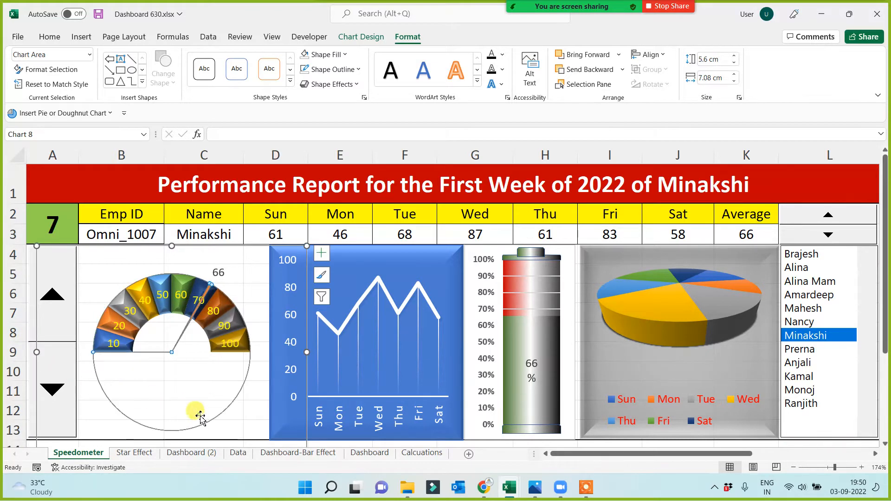
scroll(418, 432, "down", 1)
left_click(281, 426)
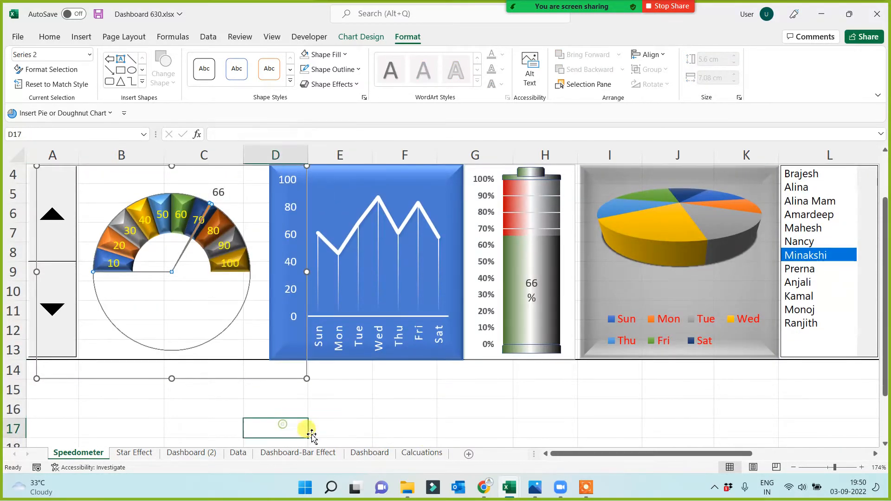
left_click(286, 378)
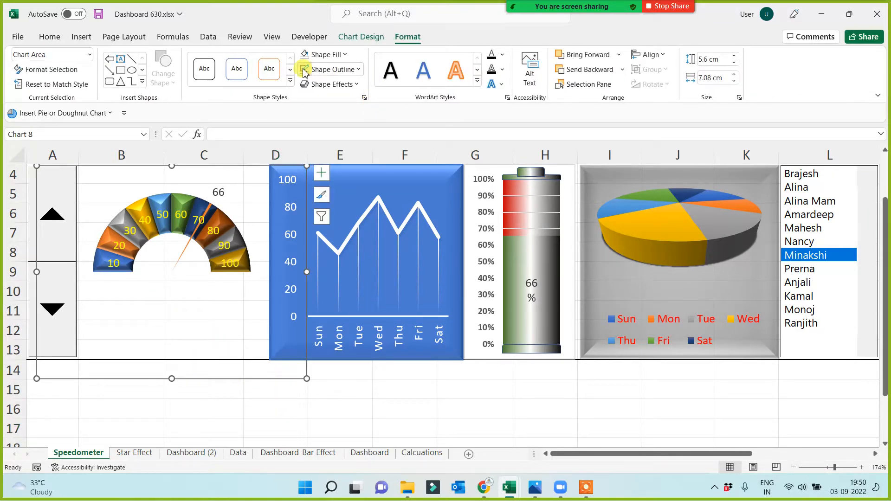
left_click(212, 409)
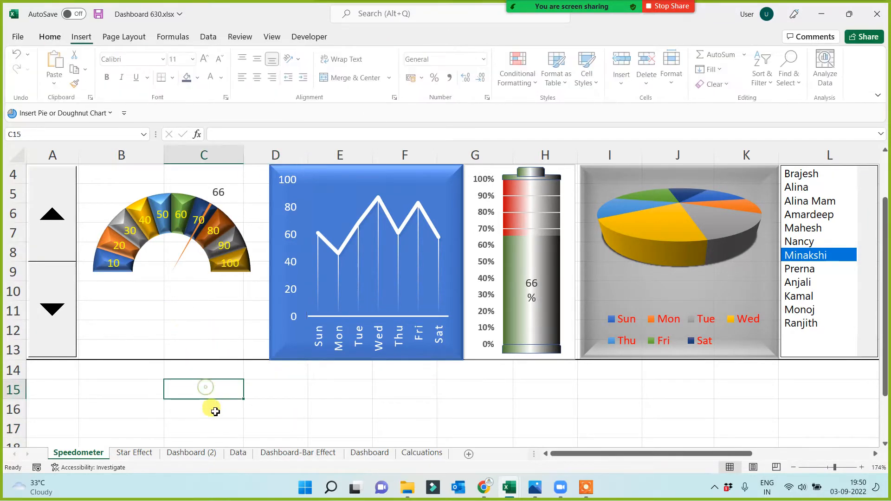
Shift the speedometer chart slightly down and right within its dashboard space and deselect it.
scroll(202, 278, "up", 1)
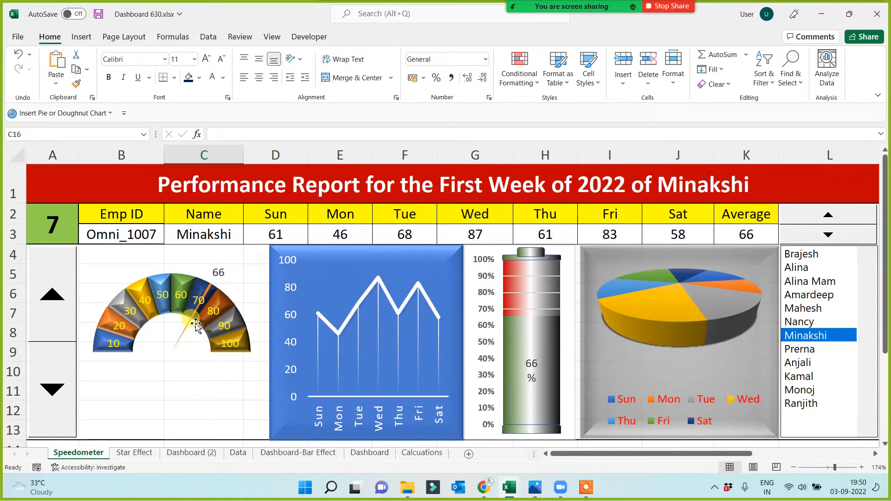
mouse_move(123, 257)
left_mouse_down()
mouse_move(150, 264)
mouse_move(125, 264)
left_mouse_up()
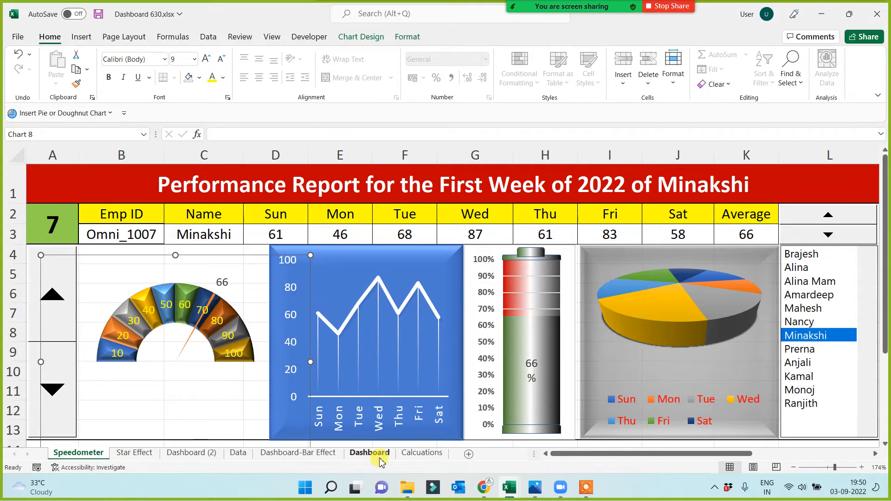
scroll(249, 428, "down", 1)
left_click(192, 426)
Fill cells B4:D13 behind the speedometer with light gold.
left_click(130, 416)
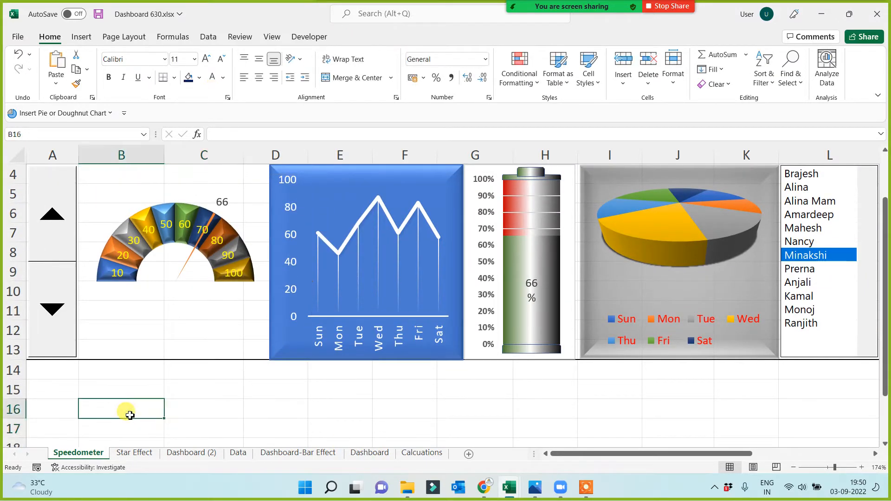
key("Up")
key("Up")
key("Up")
key("shift+Right")
key("shift+Right")
key("shift+Up")
key("shift+Up")
key("shift+Up")
key("shift+Up")
key("shift+Up")
key("shift+Up")
key("shift+Up")
key("shift+Up")
key("shift+Up")
key("shift+Up")
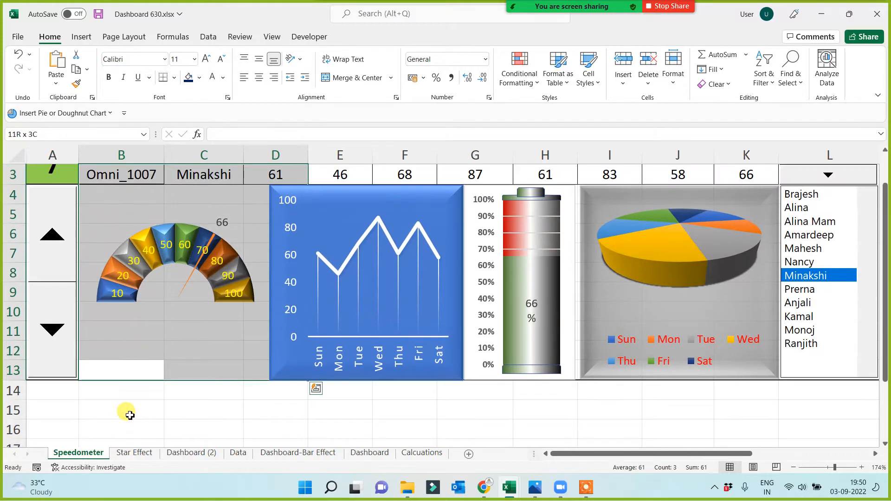
key("shift+Down")
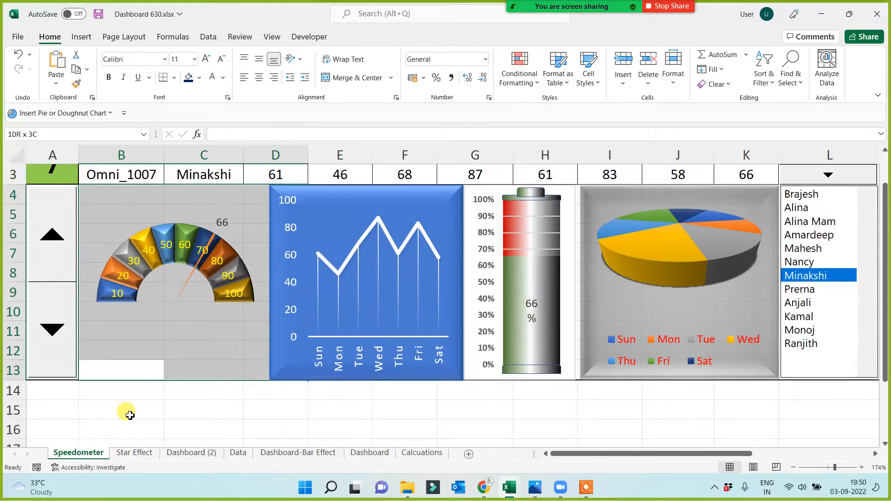
left_click(200, 78)
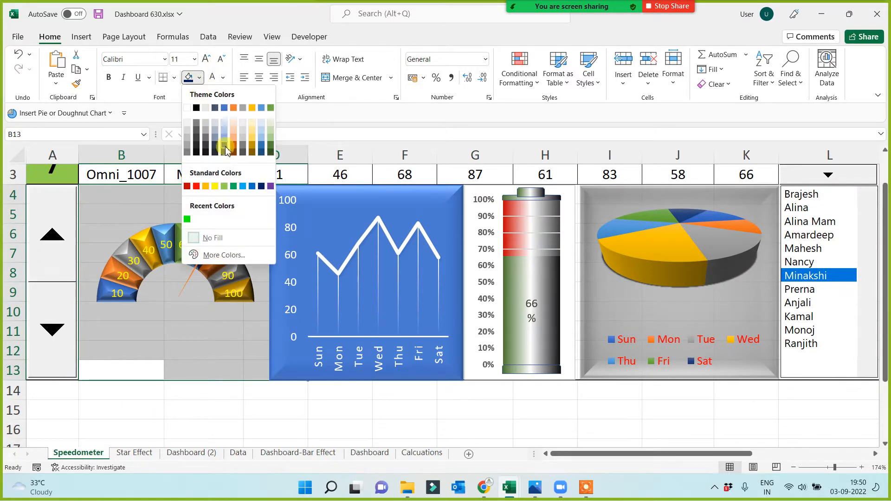
left_click(251, 124)
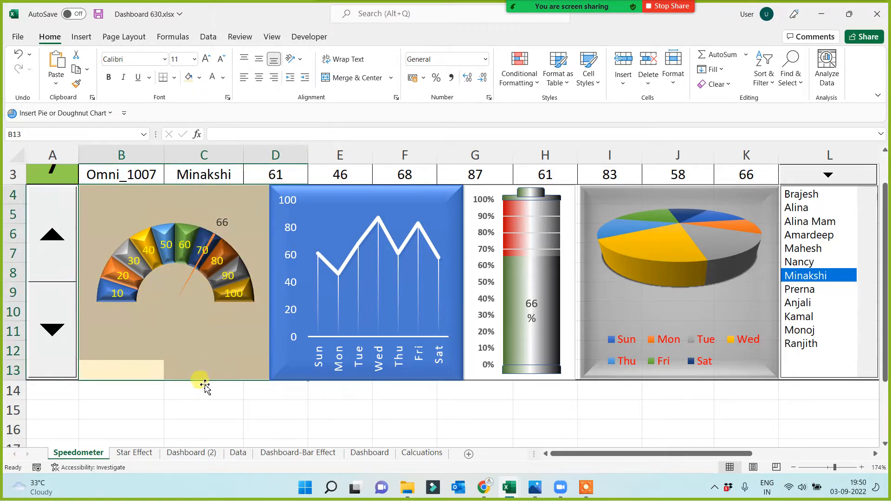
Nudge the speedometer chart slightly over its coloured background and deselect it.
left_click(187, 407)
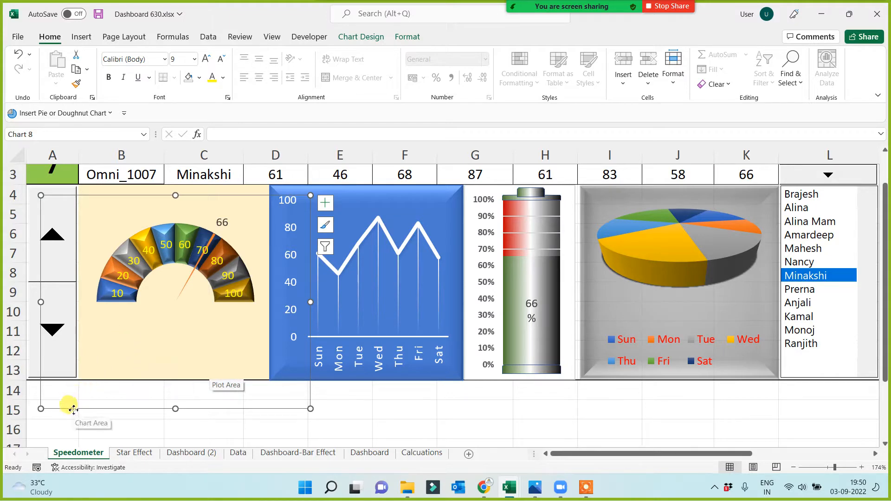
left_click_drag(74, 409, 73, 410)
left_click(375, 424)
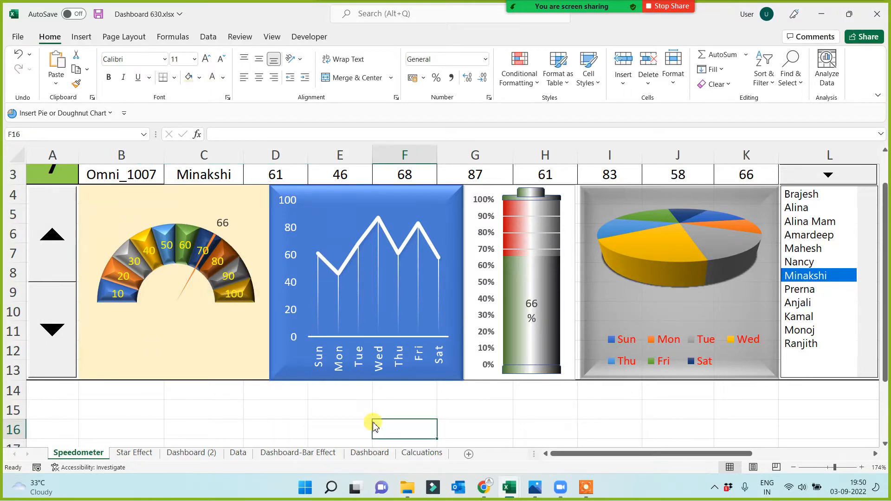
Select different employees in the list repeatedly to check that the placed speedometer and the other dashboard charts follow each selection.
scroll(374, 423, "up", 1)
left_click(821, 295)
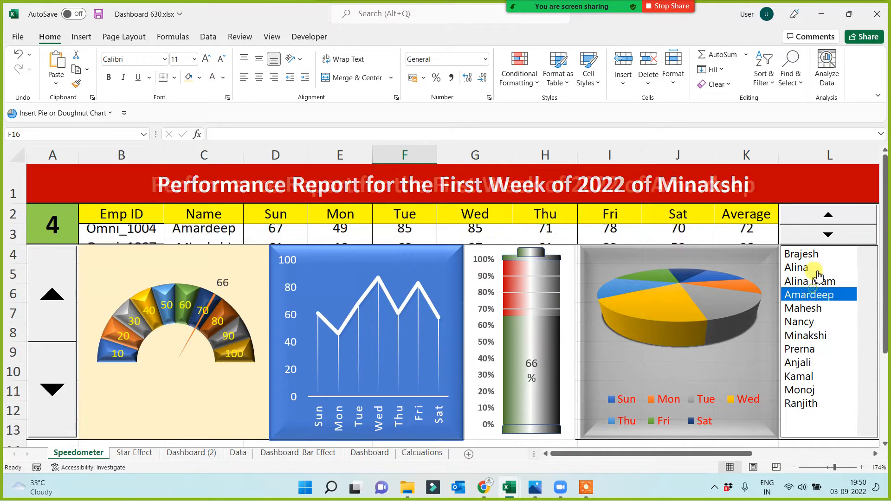
left_click(819, 269)
left_click(813, 256)
left_click(810, 272)
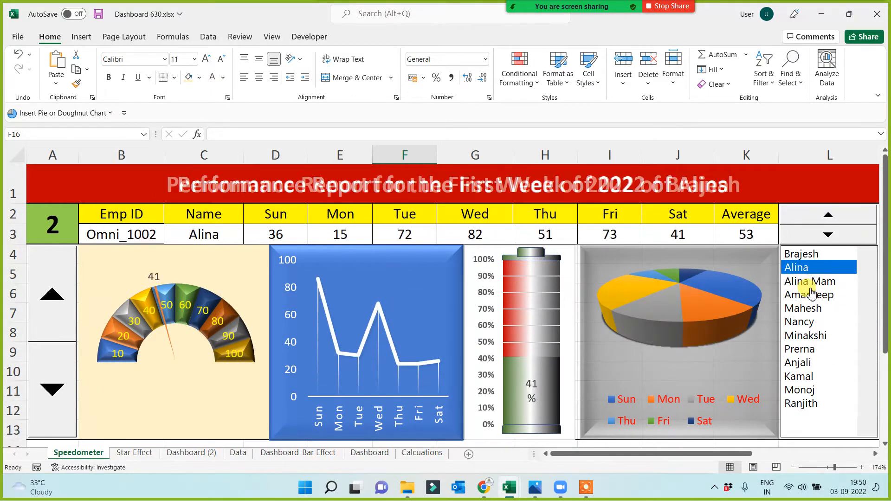
left_click(808, 292)
left_click(808, 313)
left_click(802, 338)
left_click(802, 364)
left_click(797, 381)
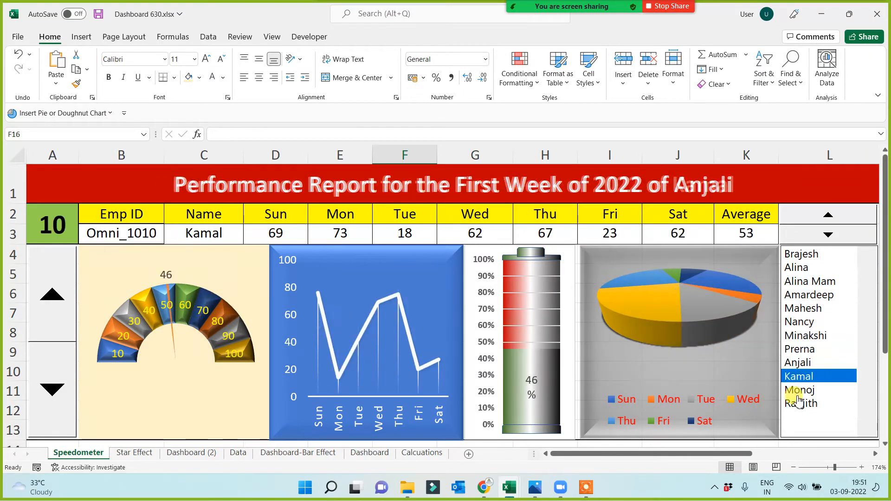
left_click(797, 394)
left_click(802, 364)
left_click(809, 323)
left_click(811, 296)
left_click(813, 270)
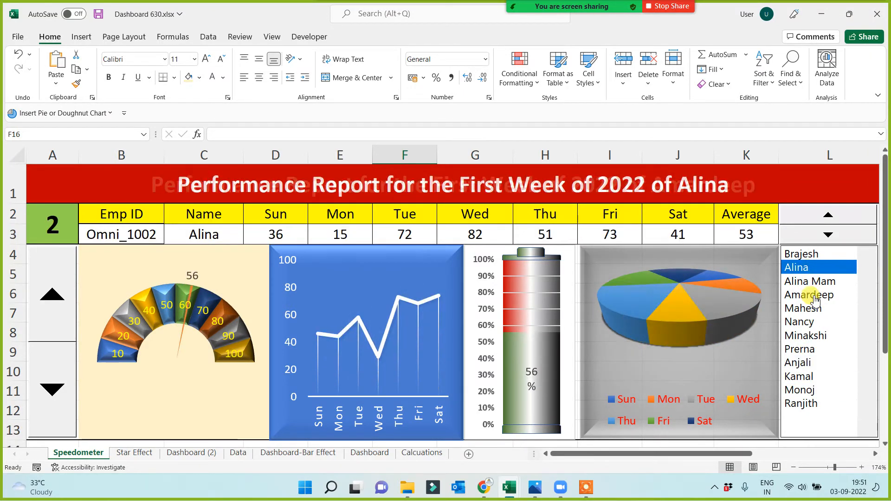
left_click(810, 295)
left_click(804, 335)
left_click(803, 349)
left_click(805, 367)
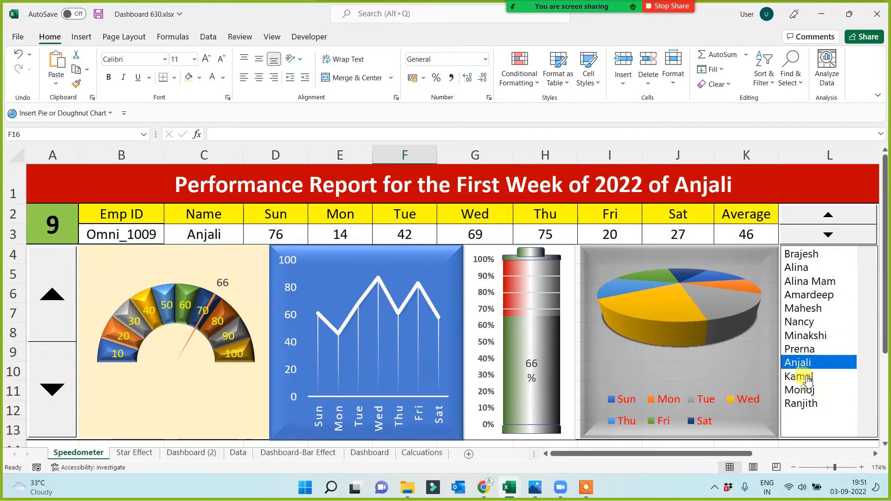
left_click(800, 390)
left_click(803, 308)
left_click(811, 282)
left_click(797, 267)
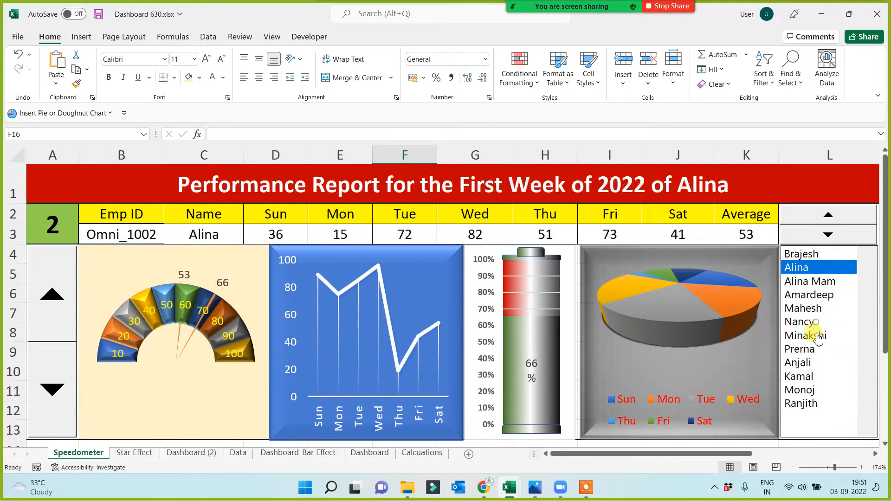
left_click(800, 322)
left_click(800, 349)
left_click(798, 363)
left_click(803, 309)
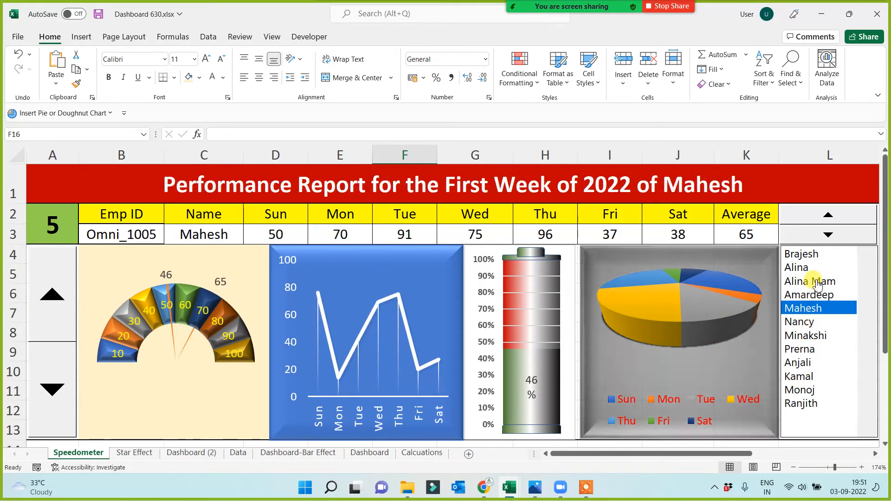
left_click(796, 267)
left_click(801, 254)
left_click(816, 295)
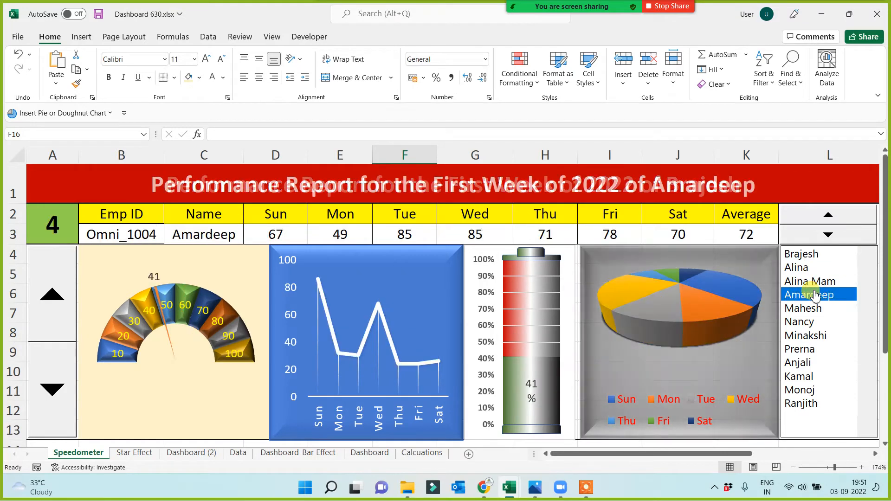
left_click(803, 309)
left_click(806, 338)
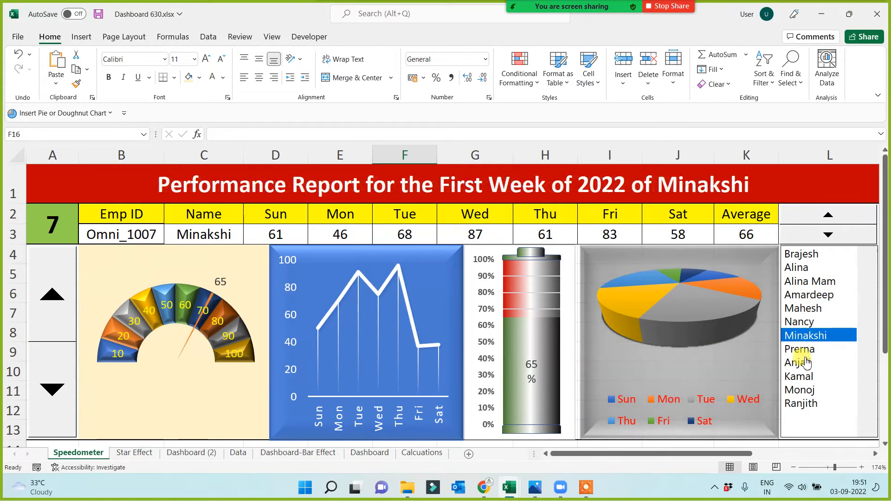
left_click(798, 362)
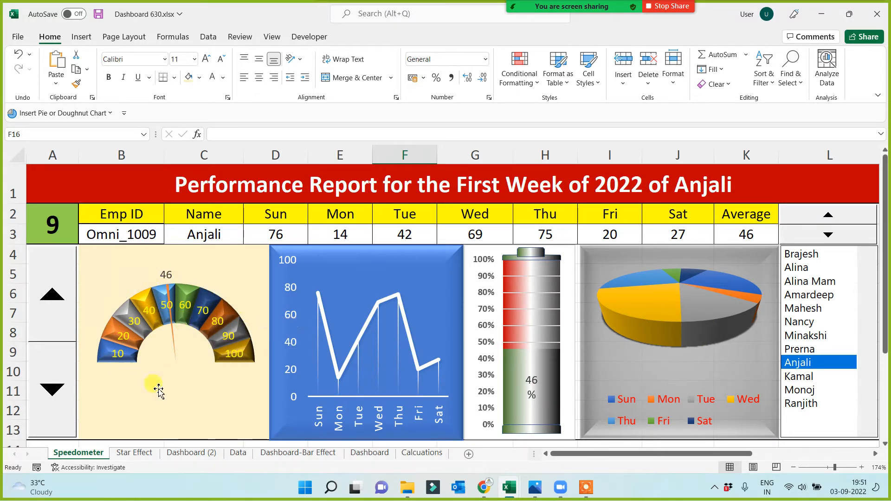
left_click(812, 310)
left_click(812, 282)
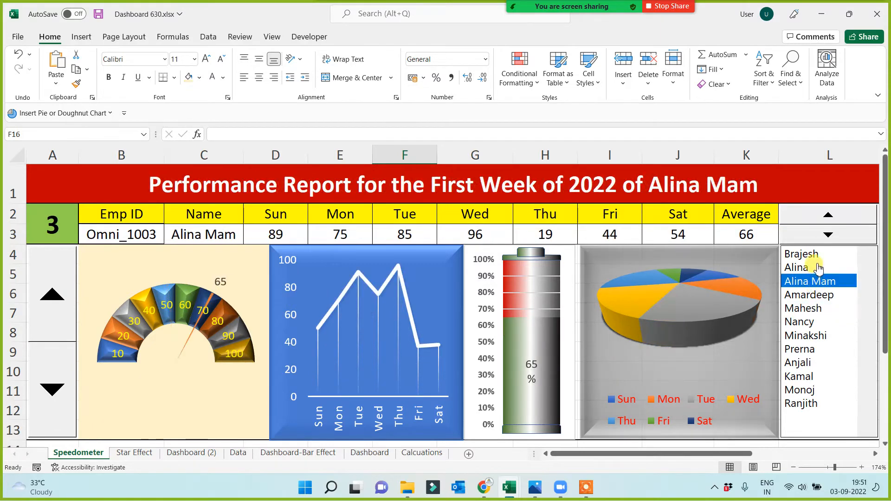
left_click(817, 268)
left_click(803, 322)
left_click(803, 349)
left_click(805, 377)
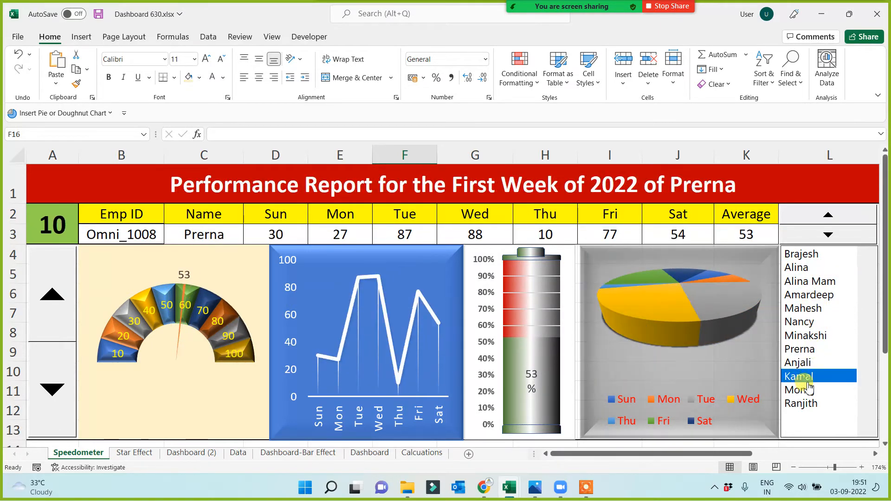
left_click(800, 309)
left_click(806, 335)
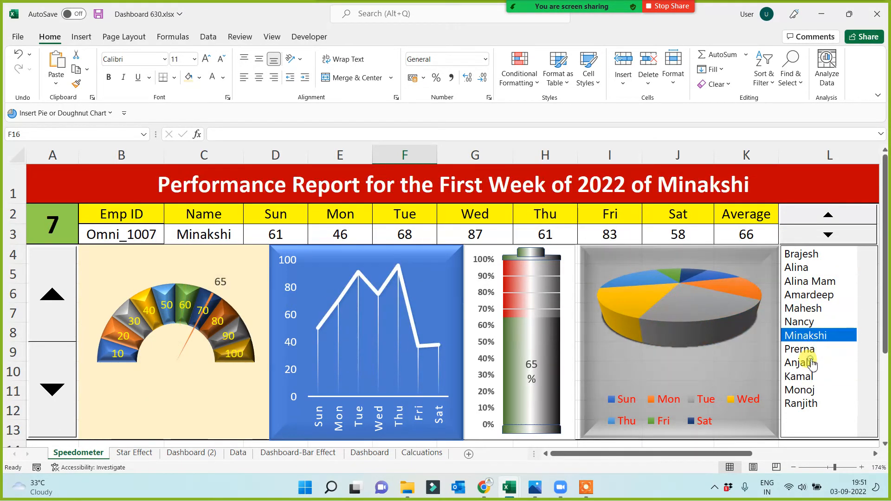
Switch among further employees in the list to compare the speedometer pointer with the battery, line and pie charts.
left_click(812, 363)
left_click(801, 281)
left_click(812, 322)
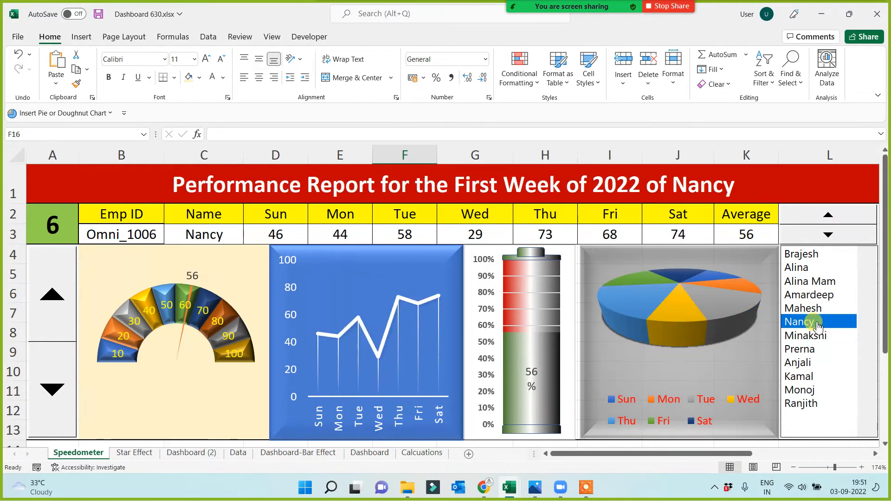
left_click(821, 283)
left_click(813, 308)
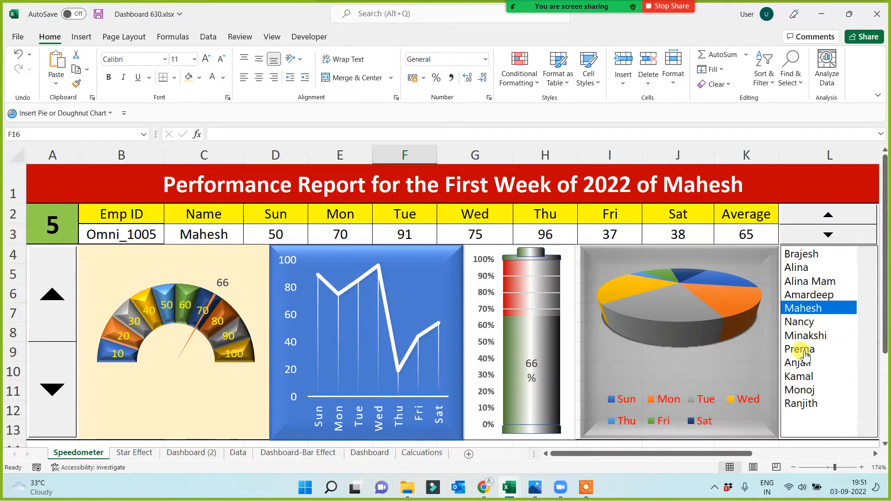
left_click(805, 350)
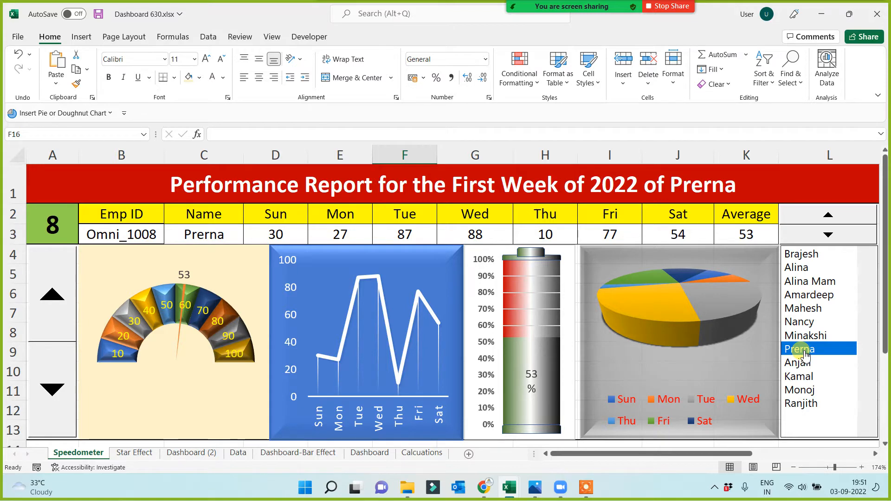
left_click(812, 308)
left_click(805, 335)
left_click(799, 363)
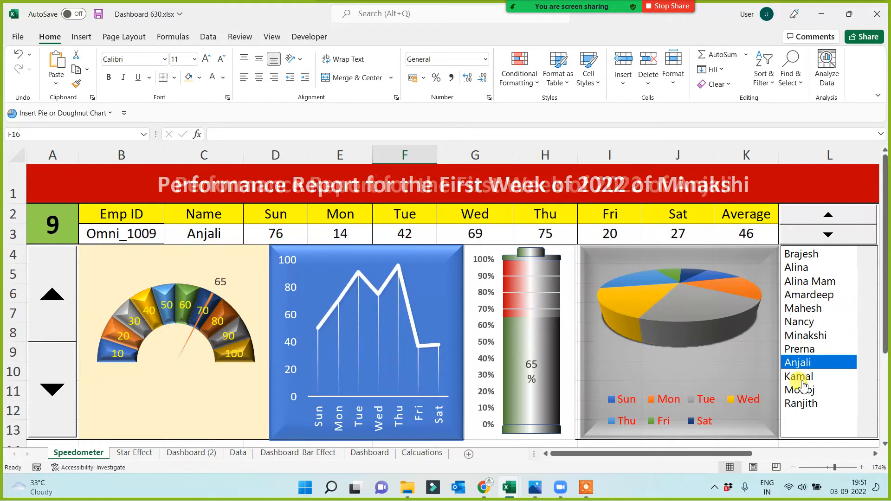
left_click(802, 381)
left_click(815, 297)
left_click(818, 284)
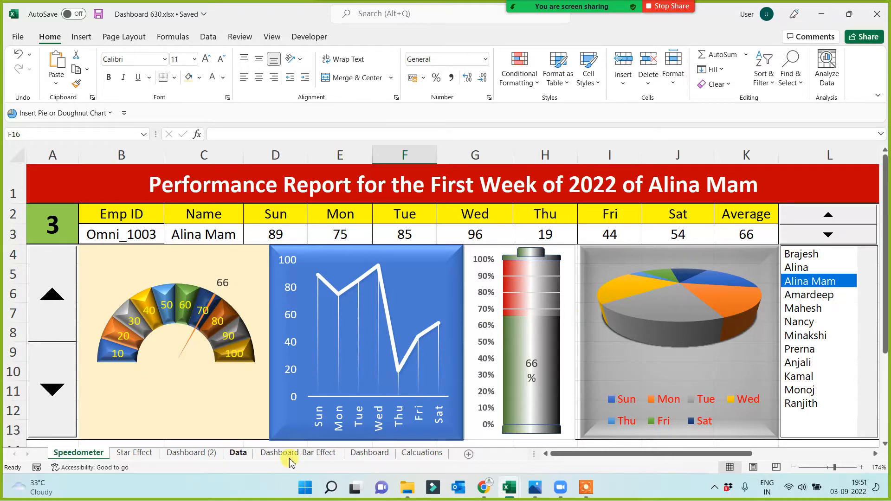
Create a copy of the Dashboard sheet and place it before the Speedometer sheet.
left_click(369, 454)
right_click(368, 456)
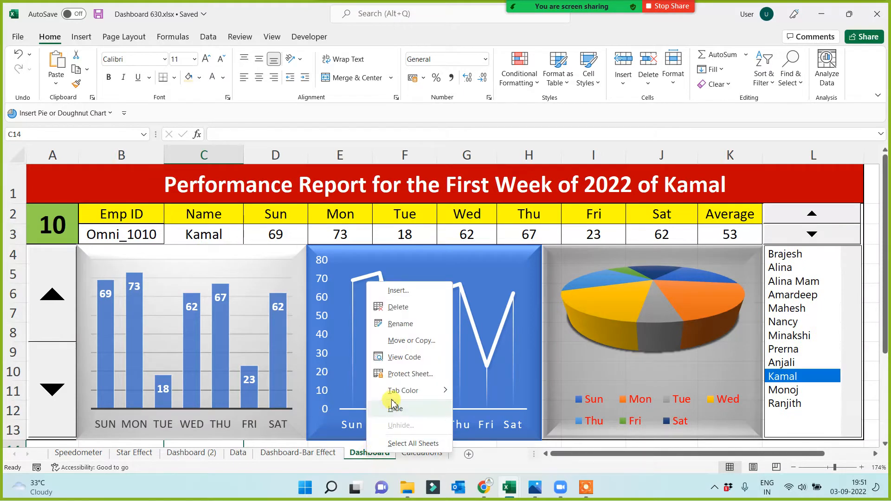
left_click(407, 342)
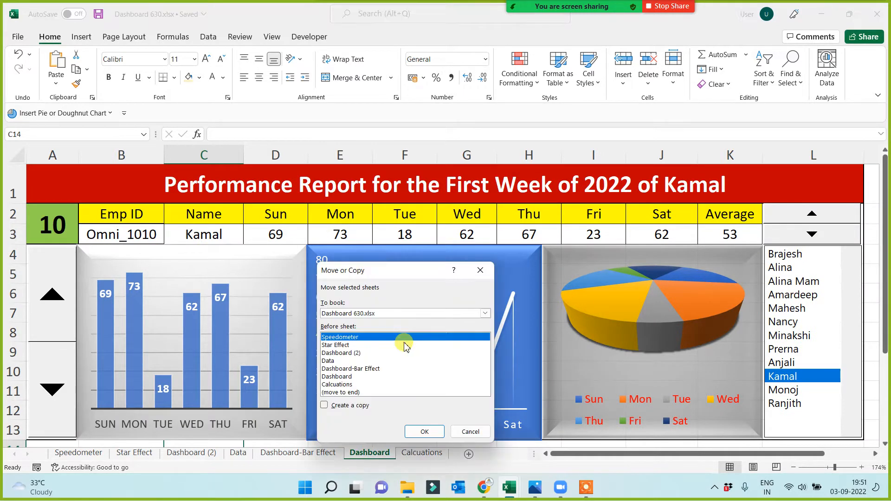
left_click(342, 406)
left_click(429, 435)
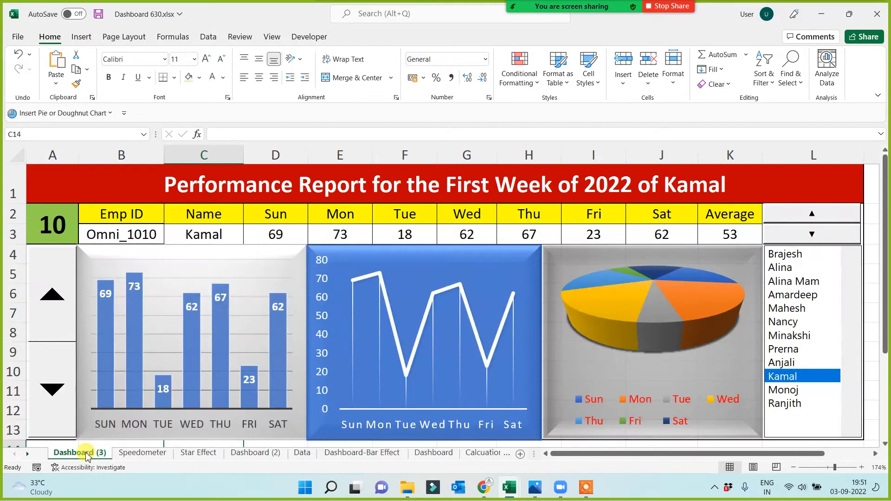
Rename the copied Dashboard (3) sheet as Traffic Signals.
double_click(79, 453)
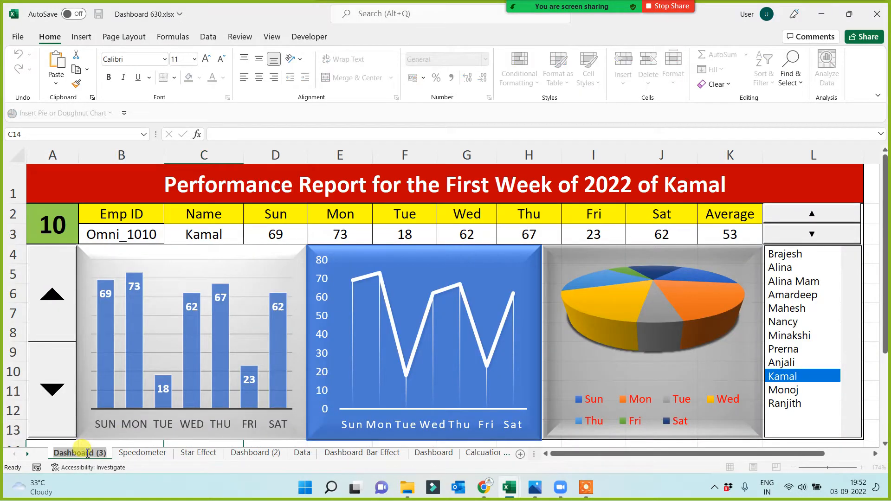
type("Traffi")
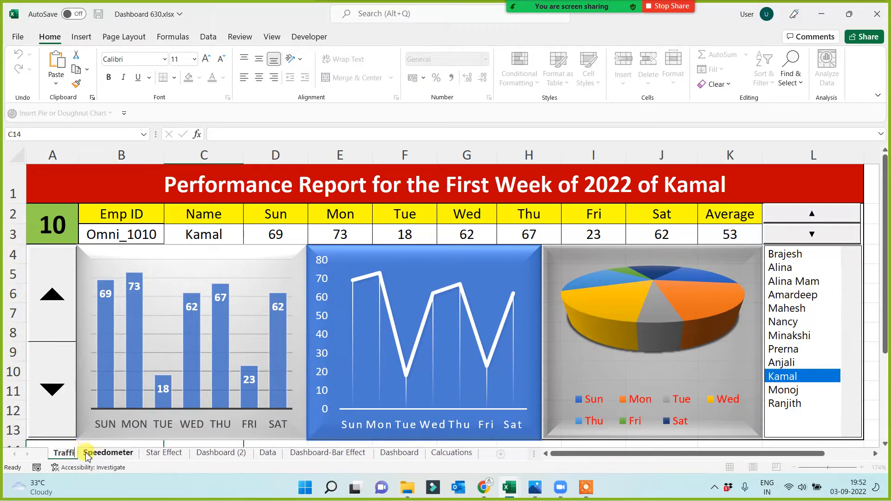
type("c Signals")
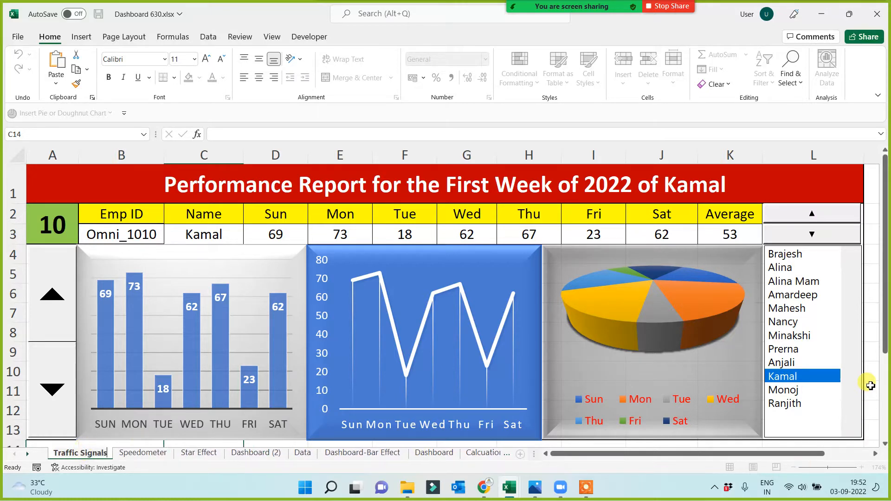
left_click(873, 371)
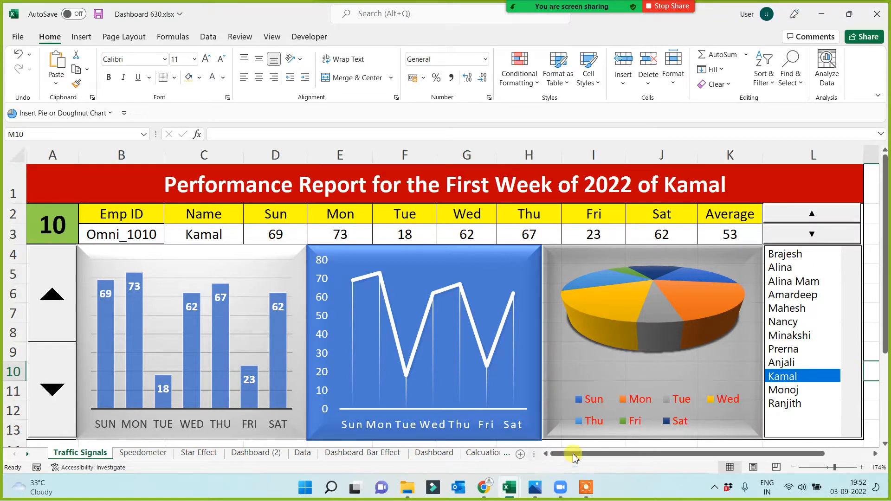
Narrow the column, line and pie charts and move the line chart beside the column chart, leaving a gap before the pie chart.
left_click(304, 359)
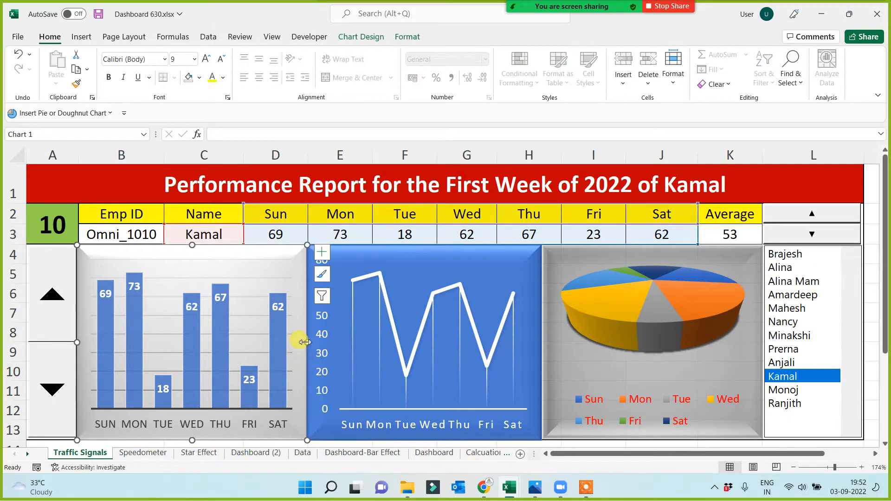
left_click_drag(306, 342, 270, 351)
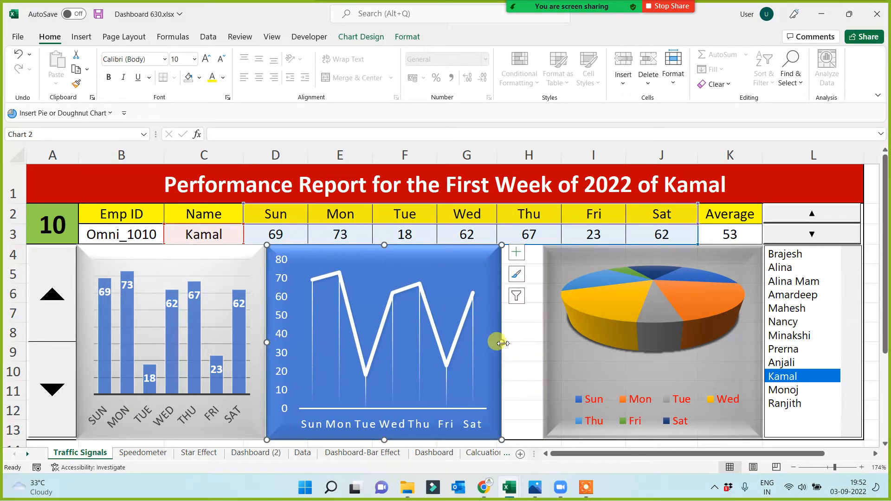
left_click_drag(501, 344, 474, 343)
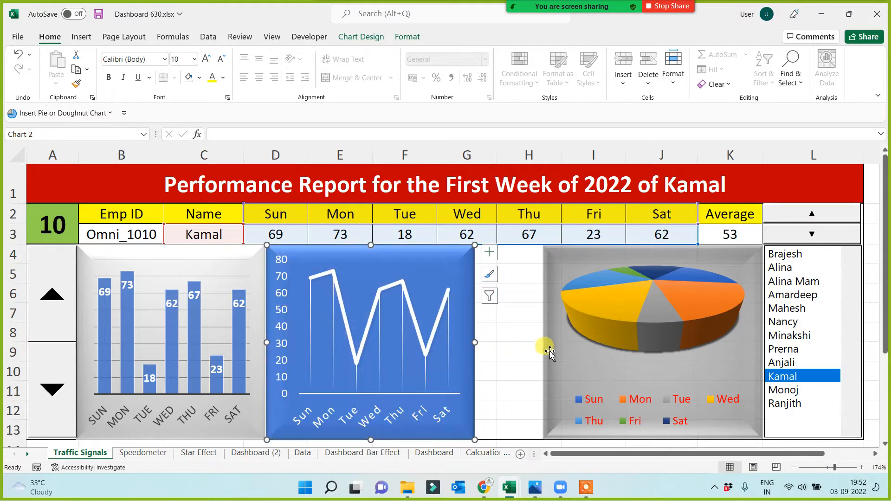
left_click(547, 353)
left_click_drag(543, 343, 556, 343)
Fill cells G4:H13 in the gap between the line and pie charts with near-black.
left_click_drag(491, 256, 525, 424)
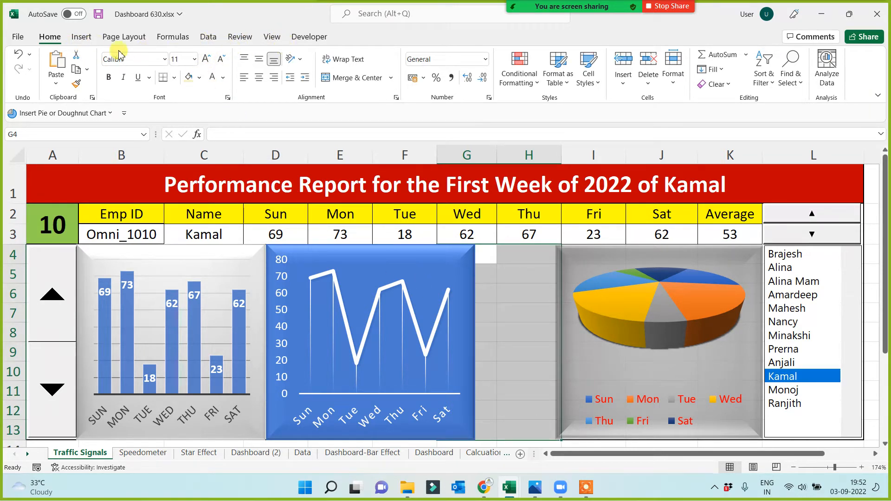
left_click(199, 78)
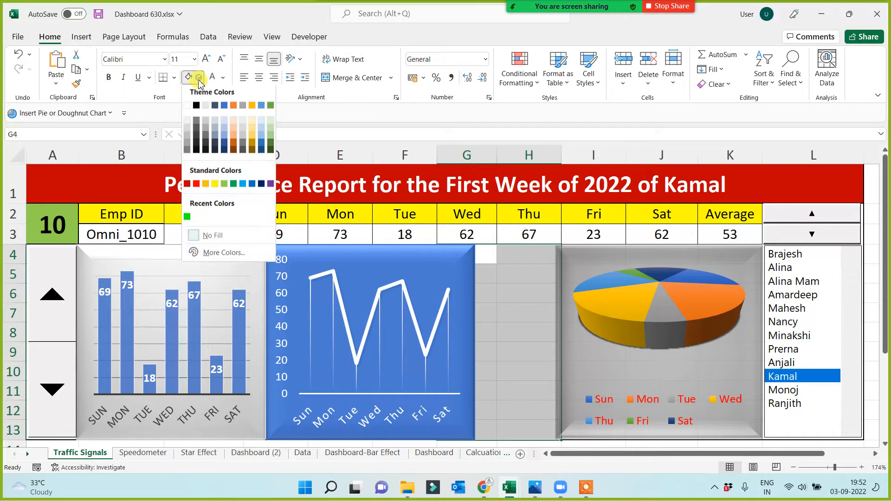
left_click(197, 148)
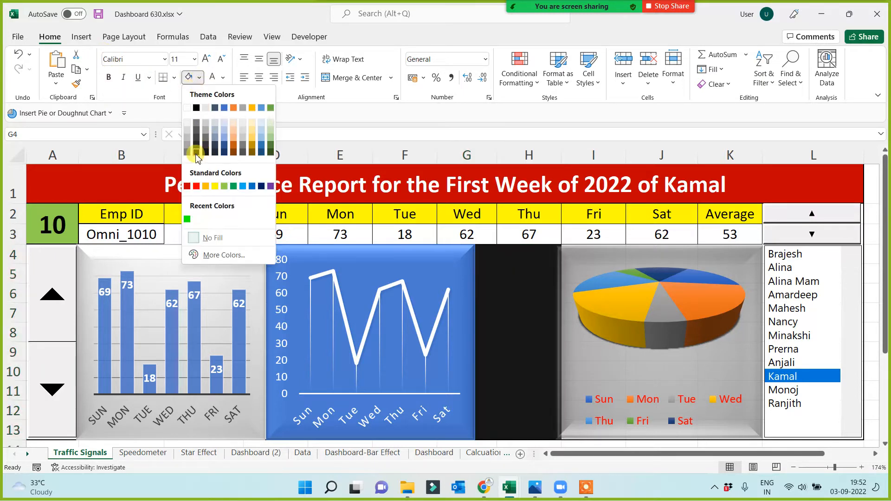
left_click(513, 328)
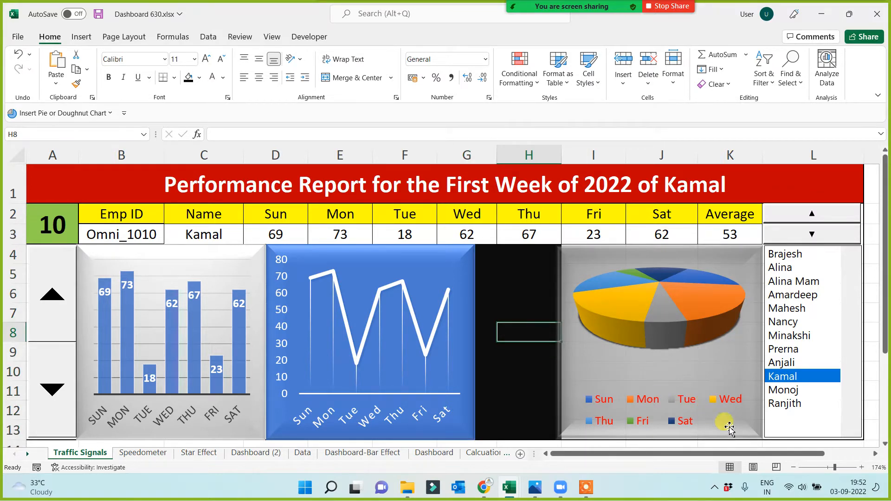
Enter the first signal rule ">60, Green" in cell P2, outside the dashboard.
left_click(873, 455)
left_click(873, 455)
left_click(873, 455)
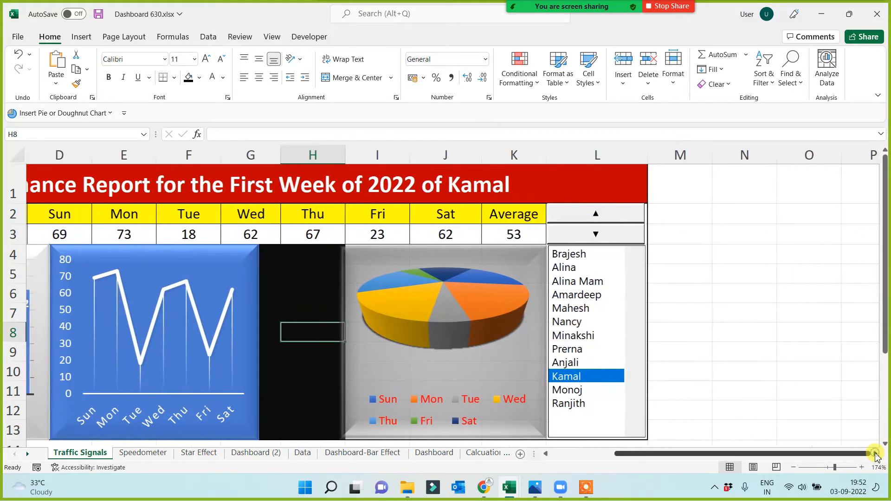
left_click(874, 455)
left_click(875, 455)
left_click(679, 352)
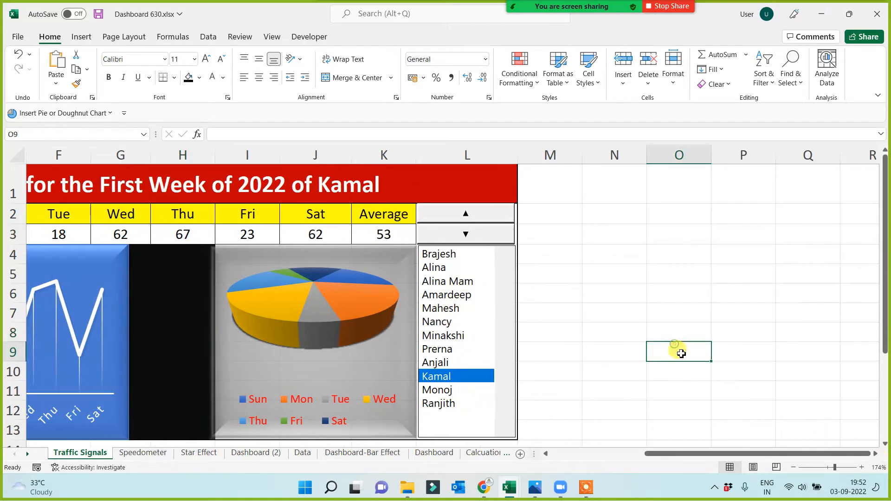
left_click(618, 220)
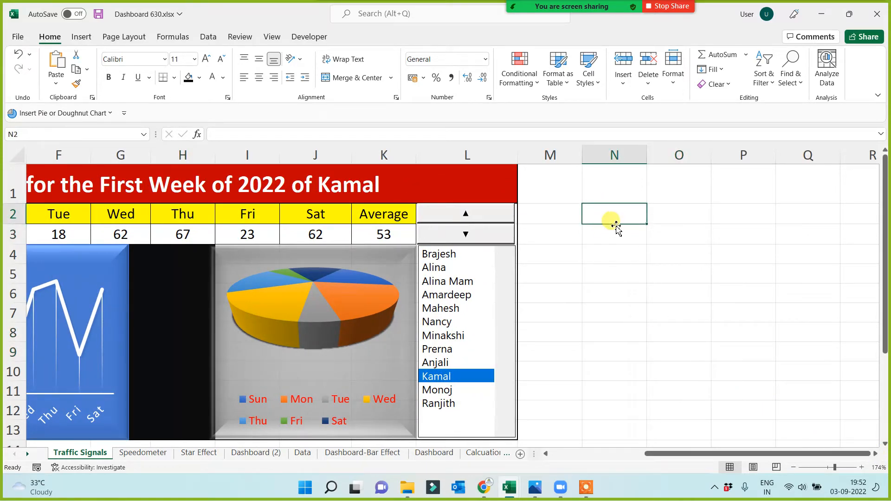
left_click(742, 219)
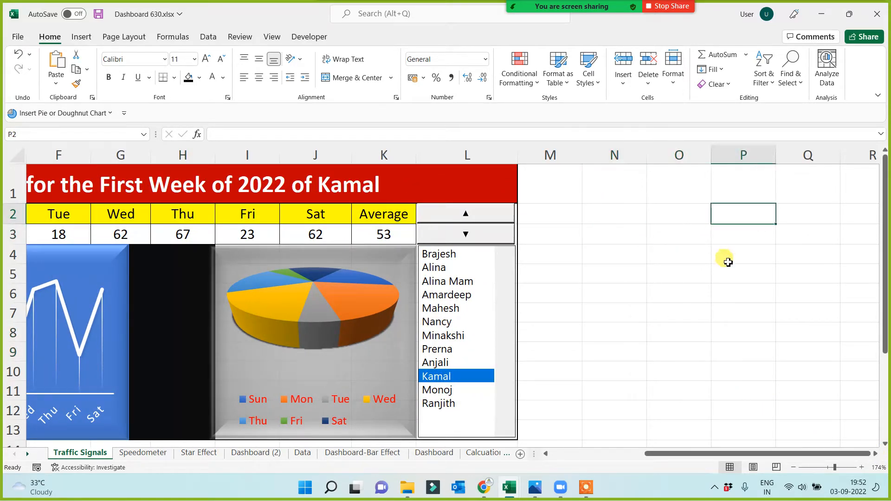
type(">60")
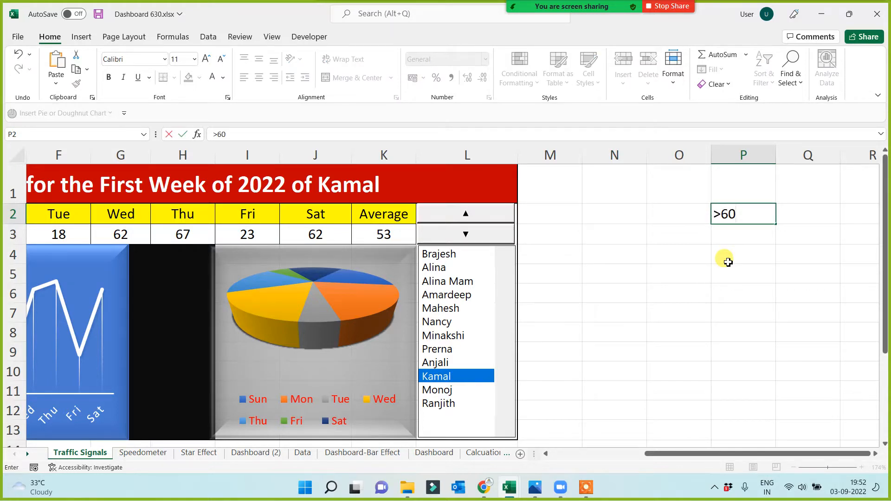
type(", Green")
key("Return")
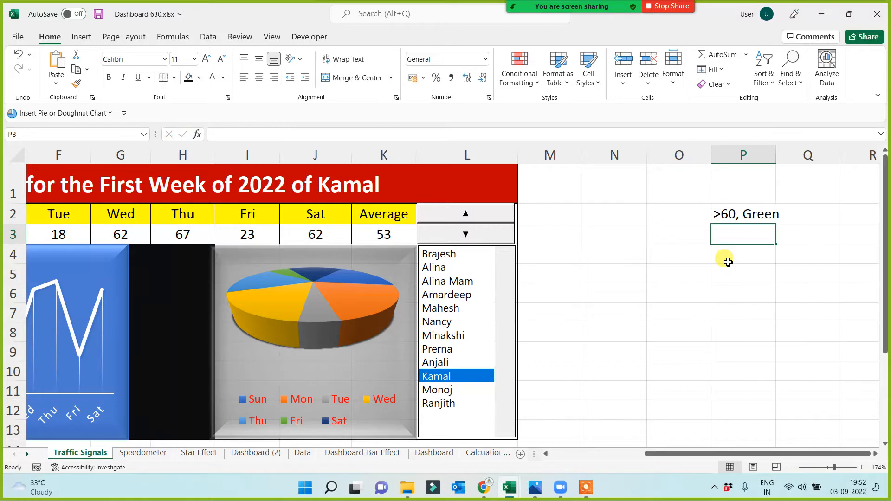
Enter the signal rules "50-60, Yellow" in P3 and "<50, Red" in P4.
type("50")
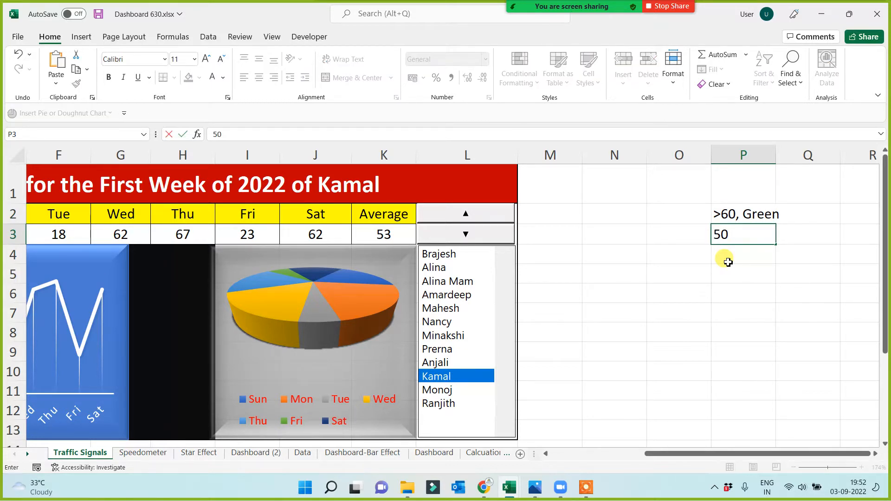
type("-60, Yellow")
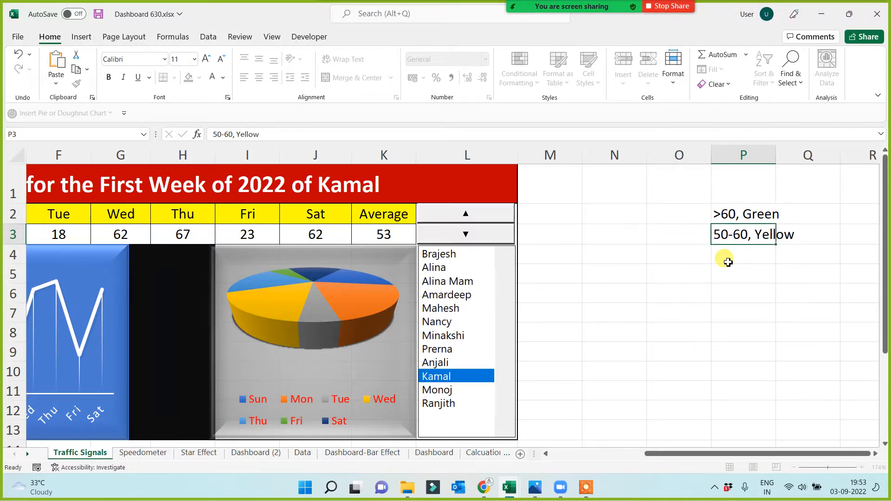
key("Return")
type("<50")
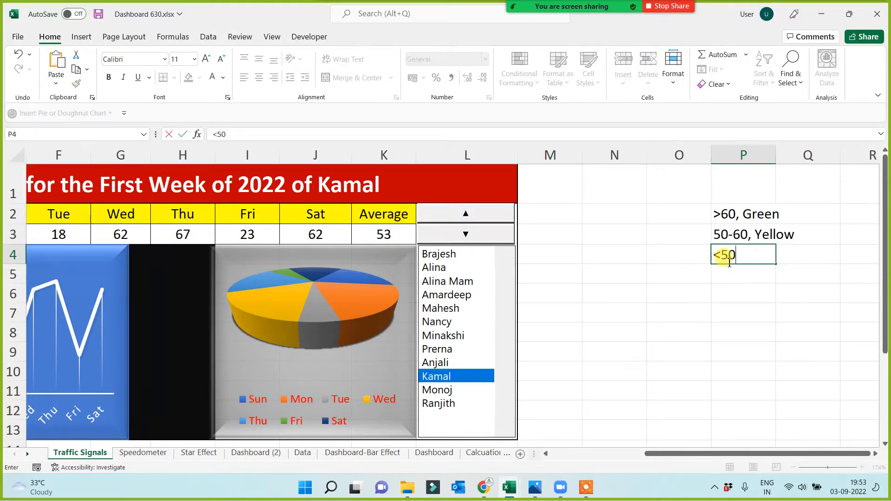
type(", Red")
key("Return")
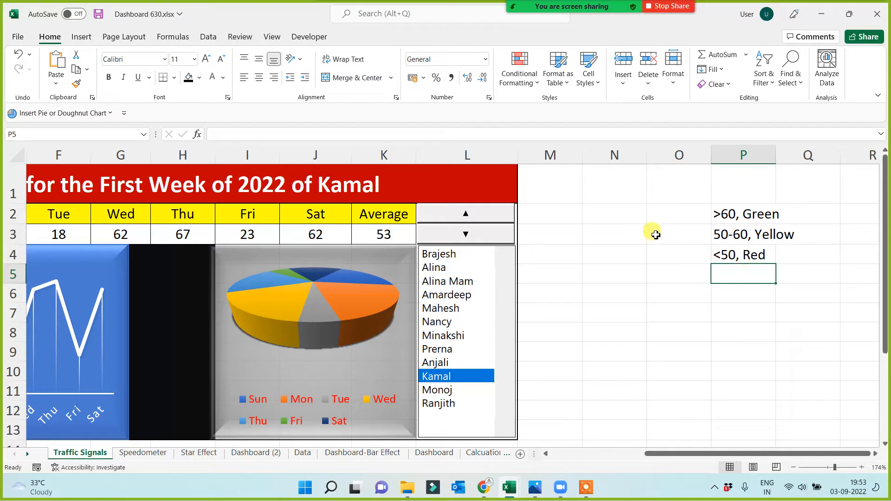
Enter =IF(K3>60,"=","") in cell N2 as the green signal test on the average.
left_click(640, 213)
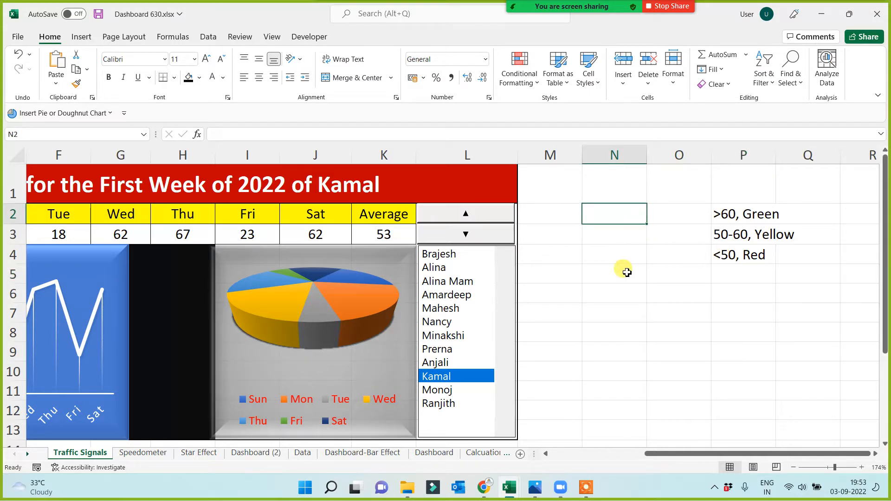
type("=if(")
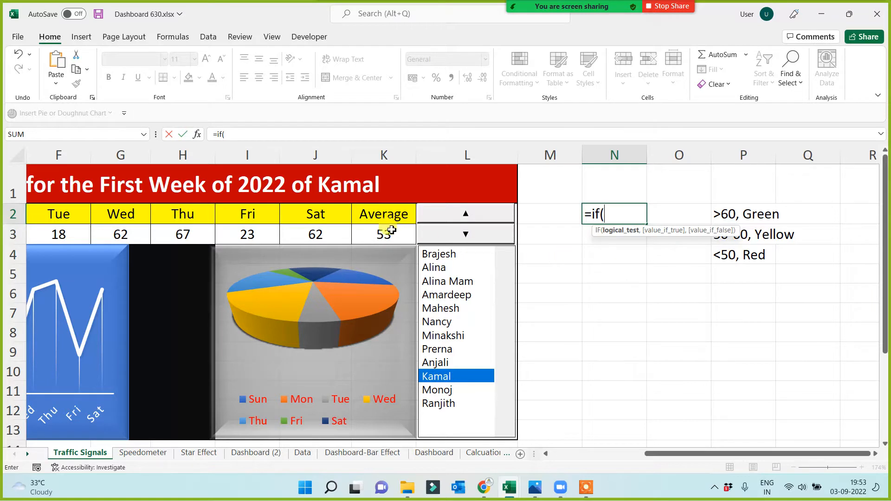
left_click(383, 231)
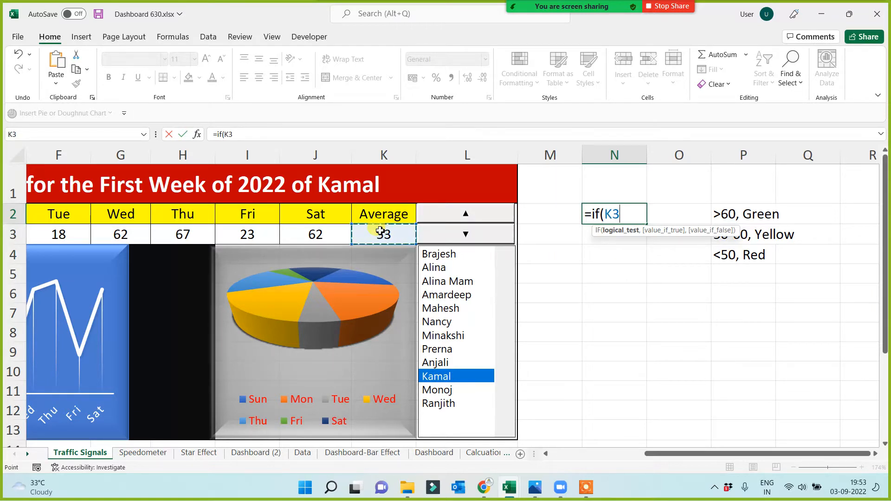
type(">60,\"=")
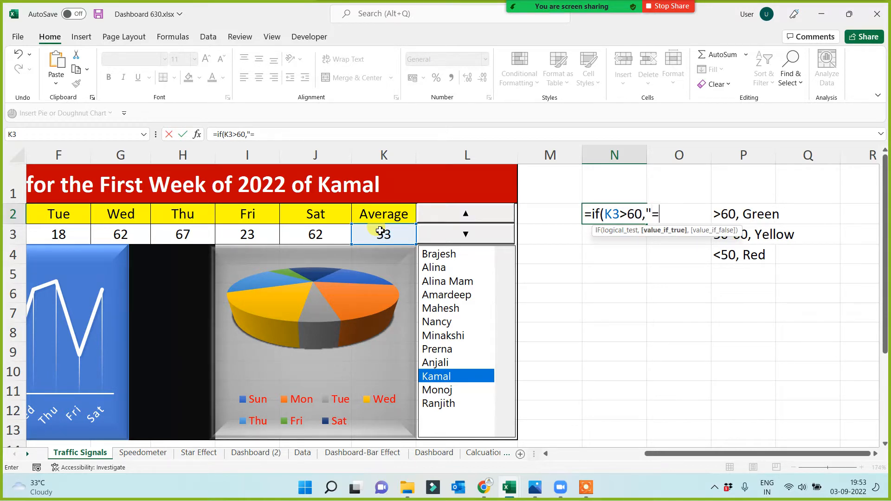
type("\",")
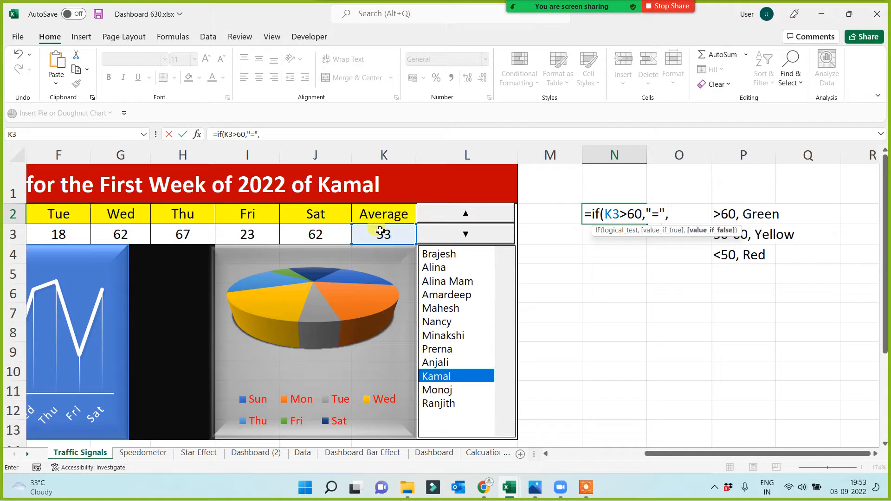
type("\"\")")
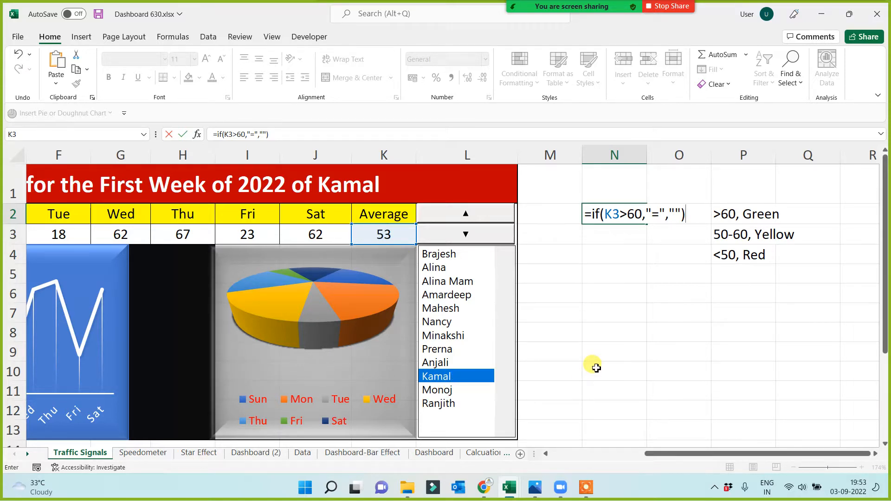
key("Return")
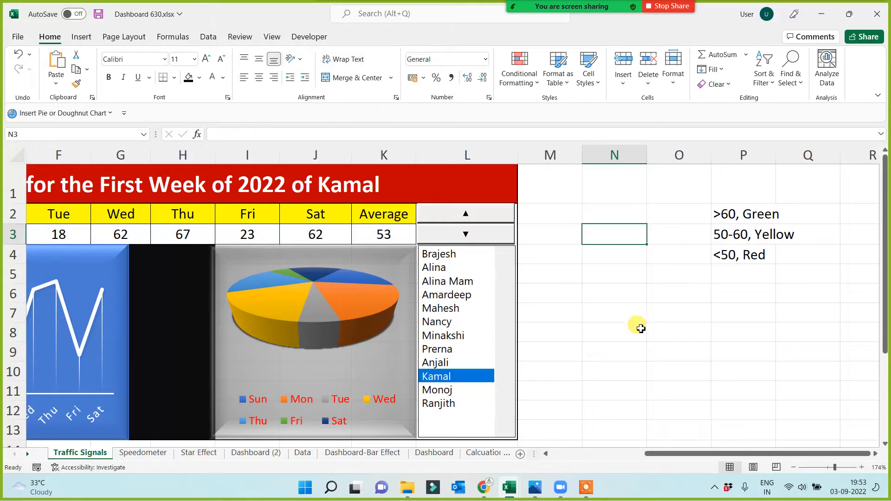
Enter =IF(K3<50,"=","") in cell N4 as the red signal test on the average.
left_click(633, 254)
type("=")
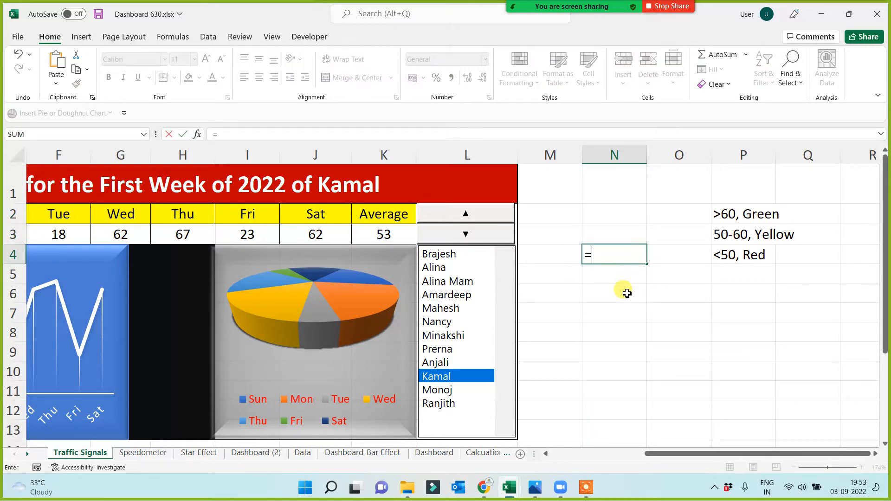
type("if(")
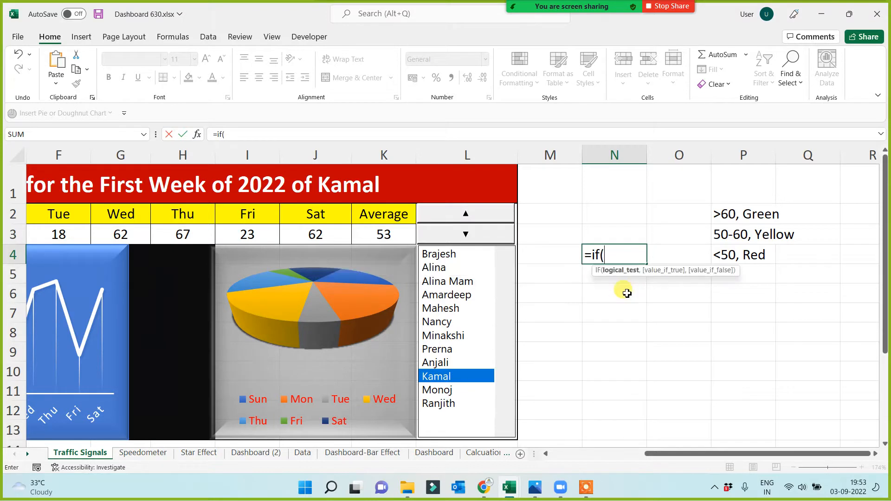
left_click(378, 233)
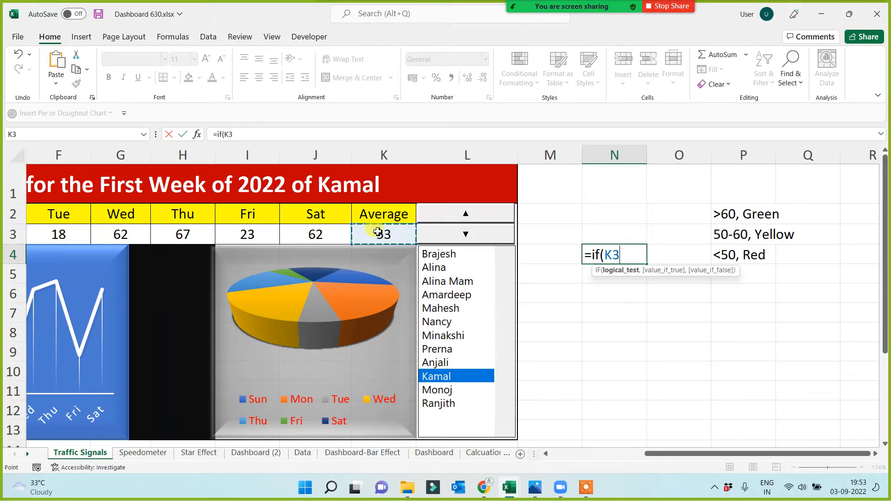
type("<50")
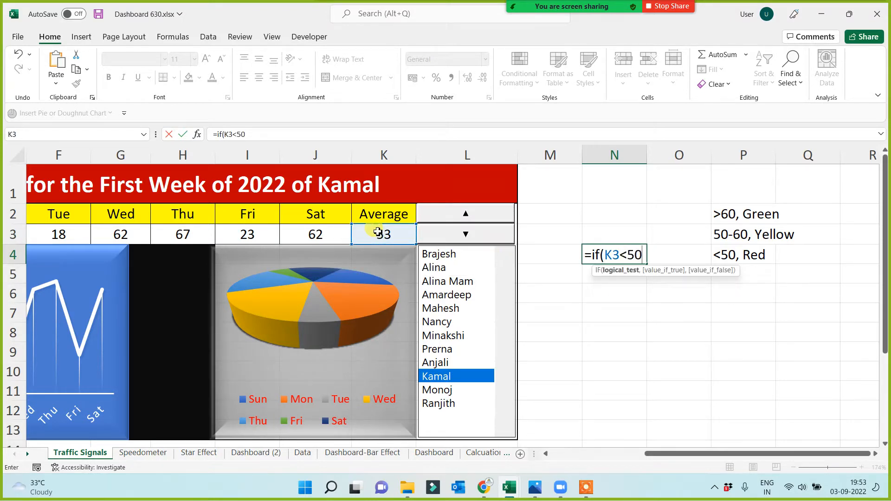
type(",\"=")
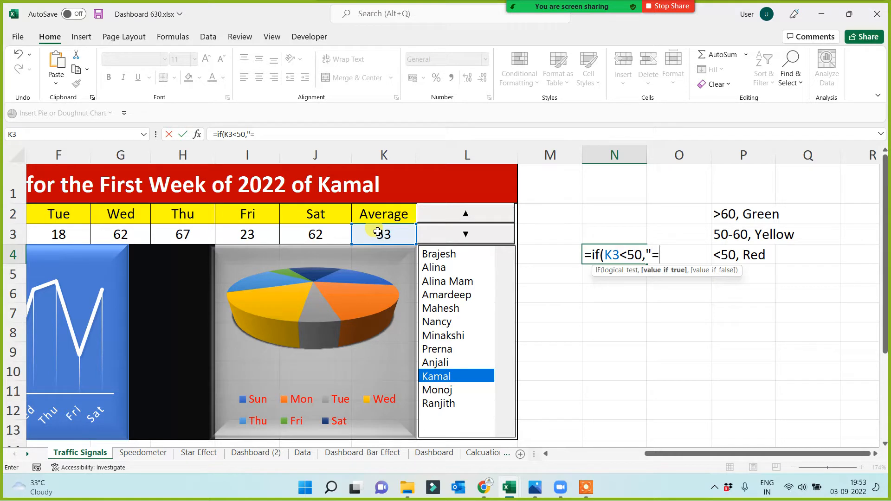
type("\",\"\"")
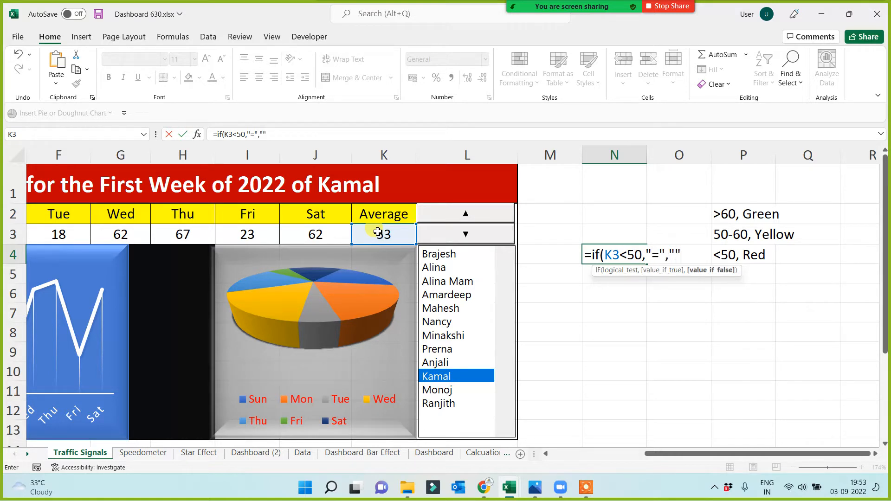
type(")")
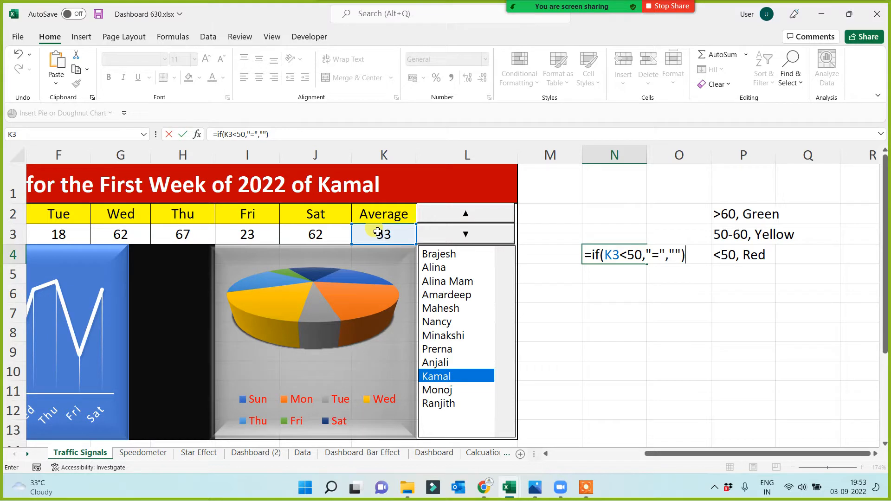
key("Return")
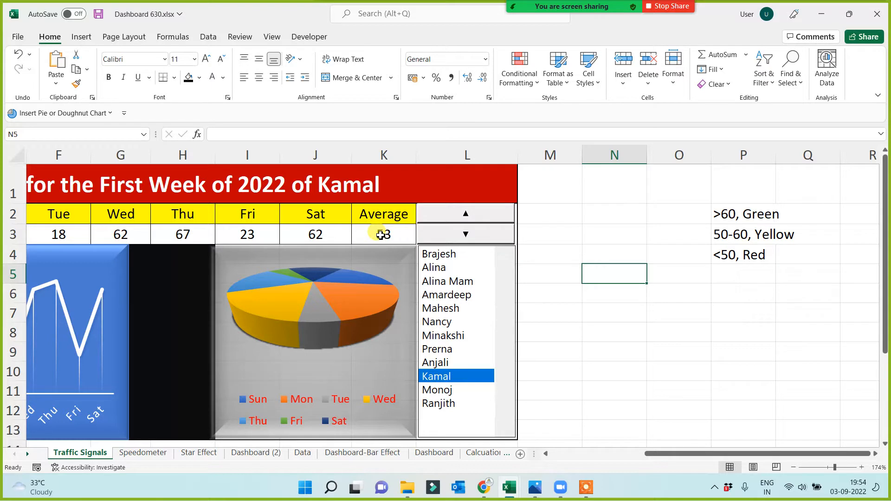
Enter =IF(AND(K3>=50,K3<=60),"=","") in cell N3 as the yellow signal test on the average.
left_click(623, 255)
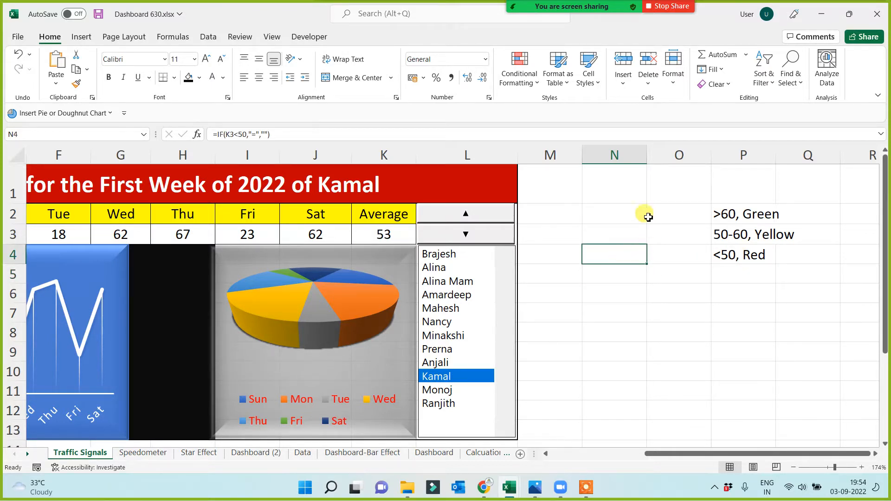
left_click(622, 214)
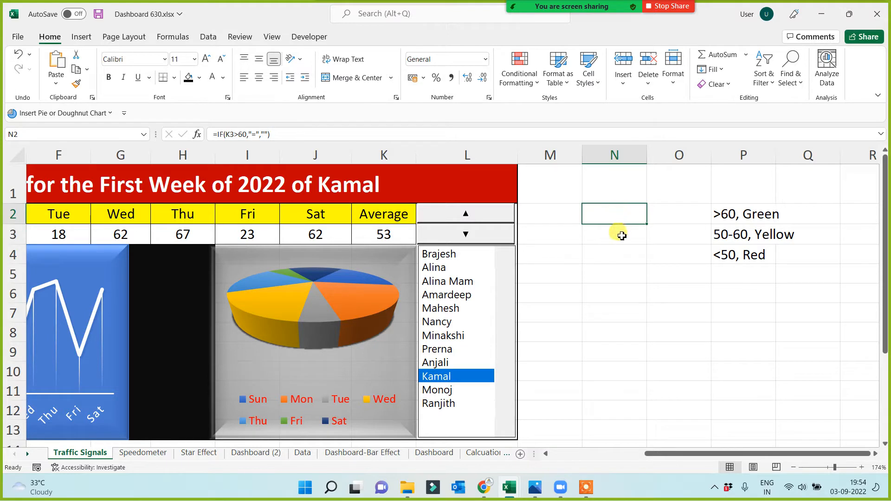
left_click(622, 235)
type("=")
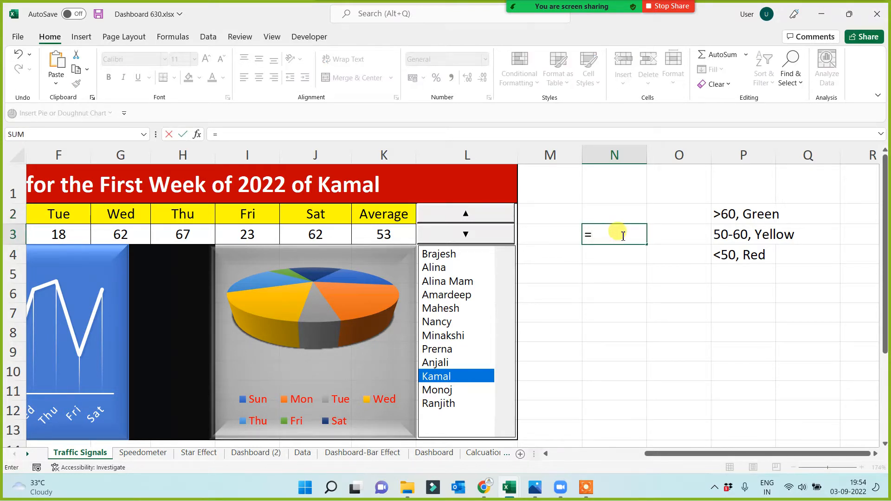
type("if")
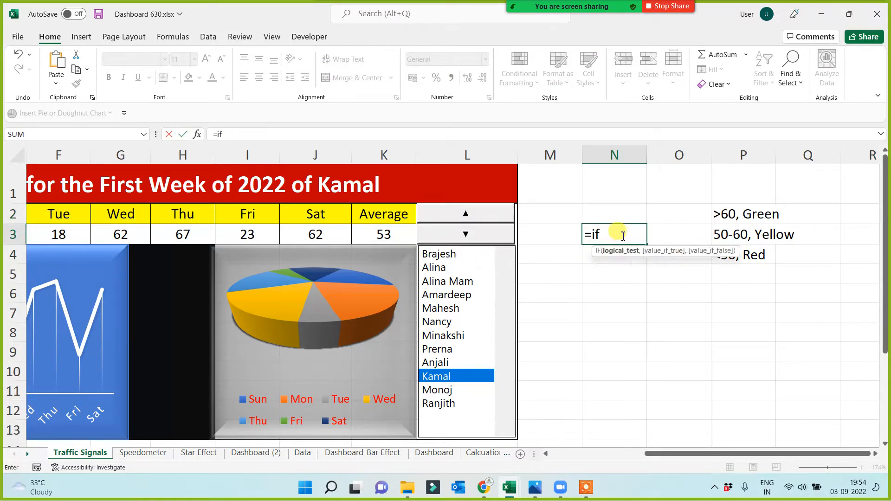
type("(and(")
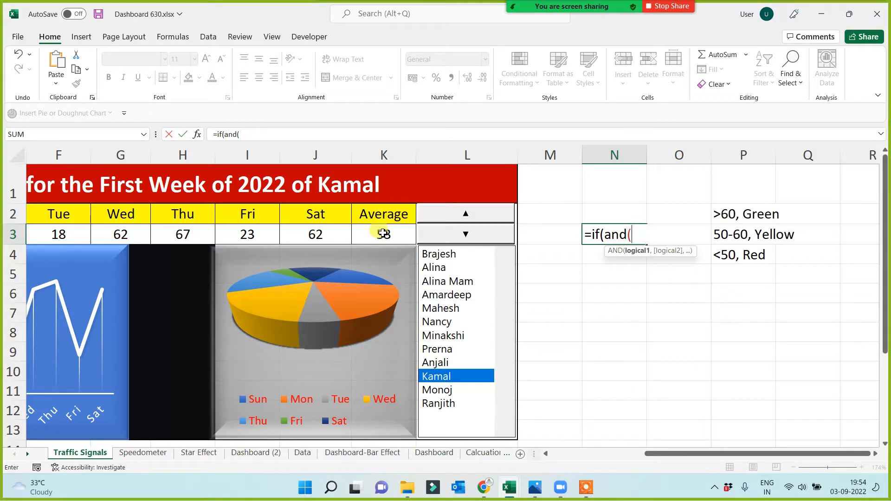
left_click(383, 233)
type(">=")
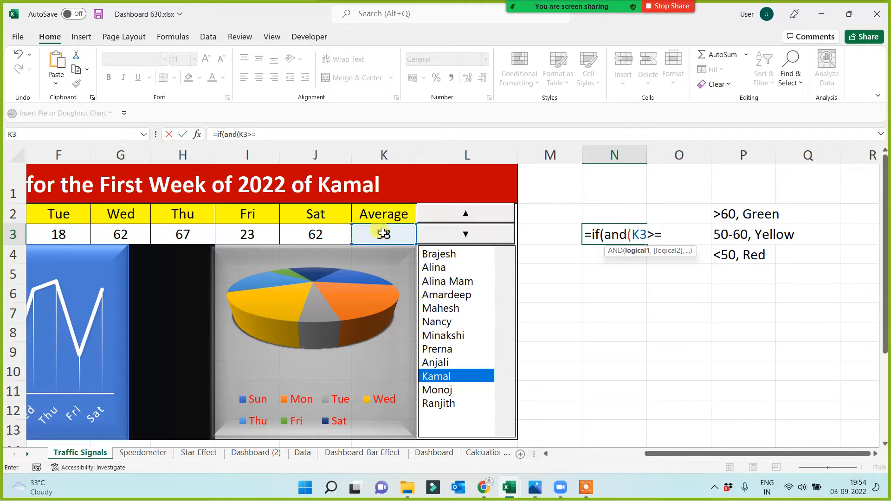
type("50,")
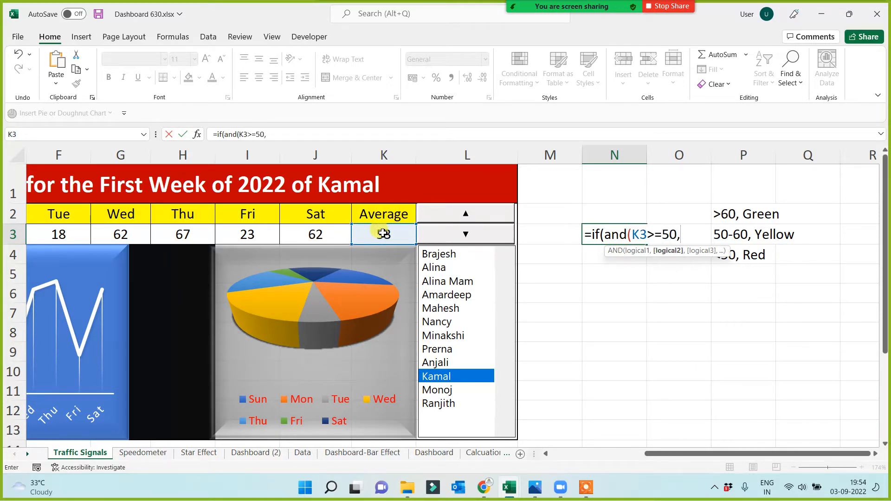
left_click(384, 239)
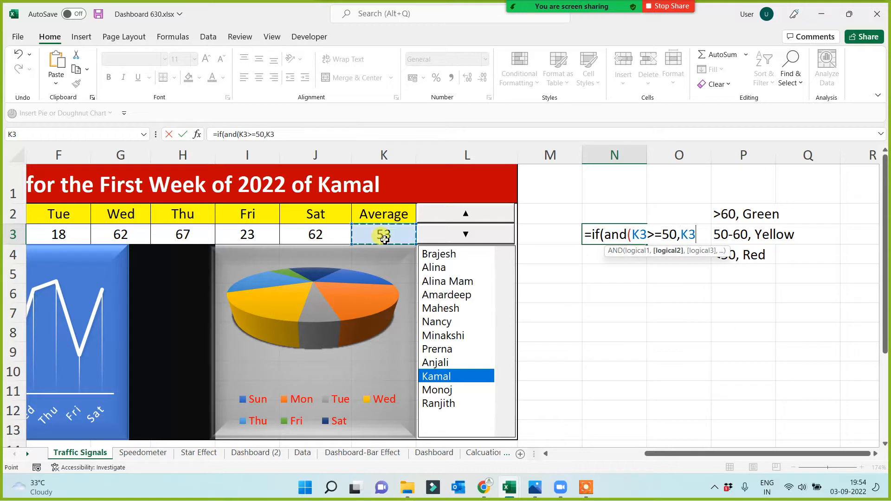
type("<=")
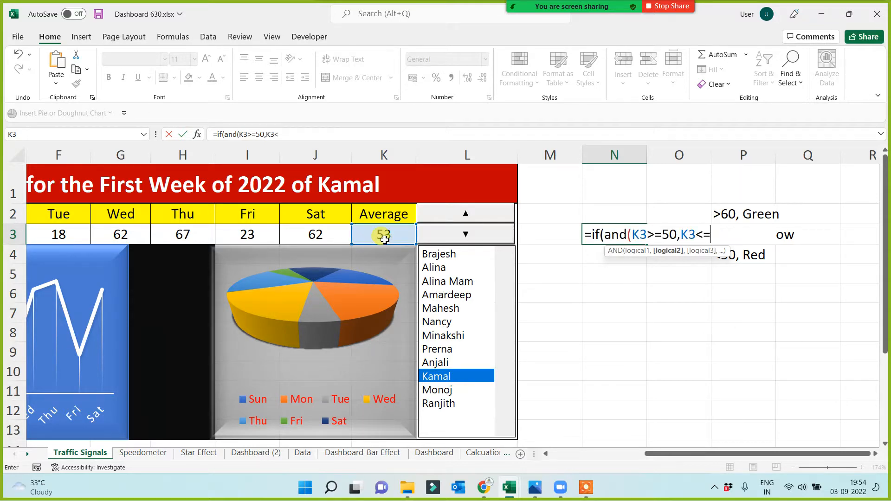
type("60)")
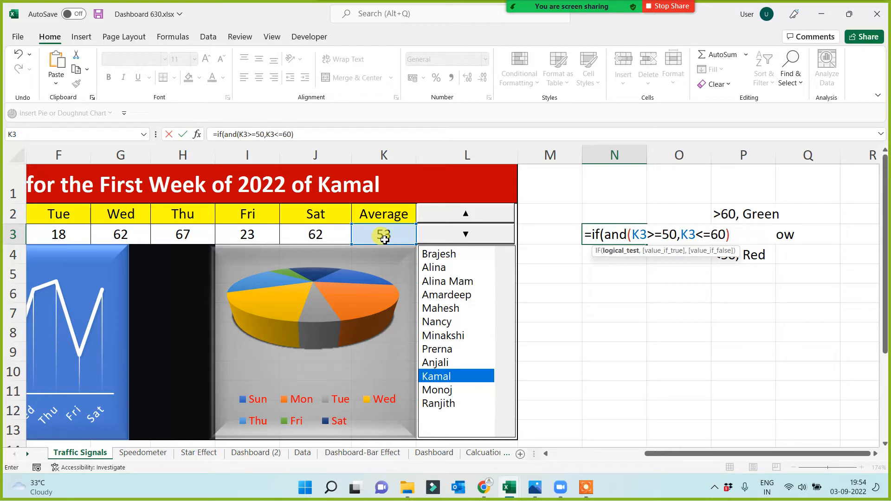
type(",\"=")
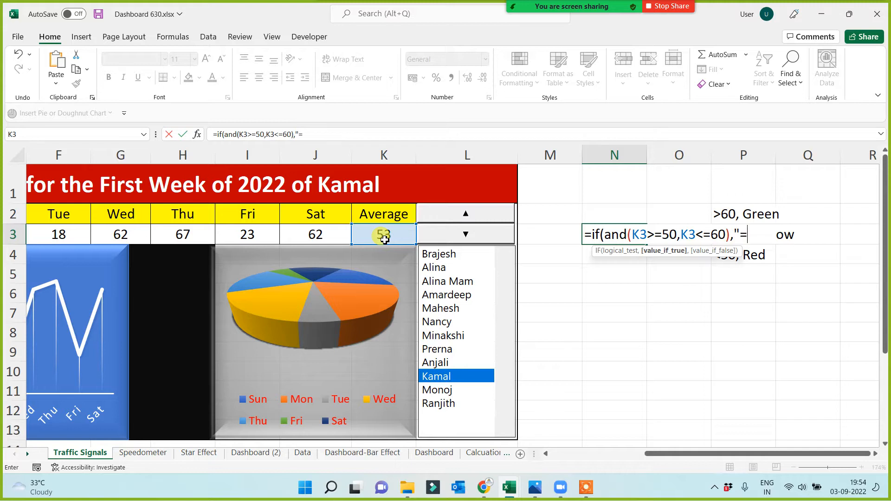
type("\",")
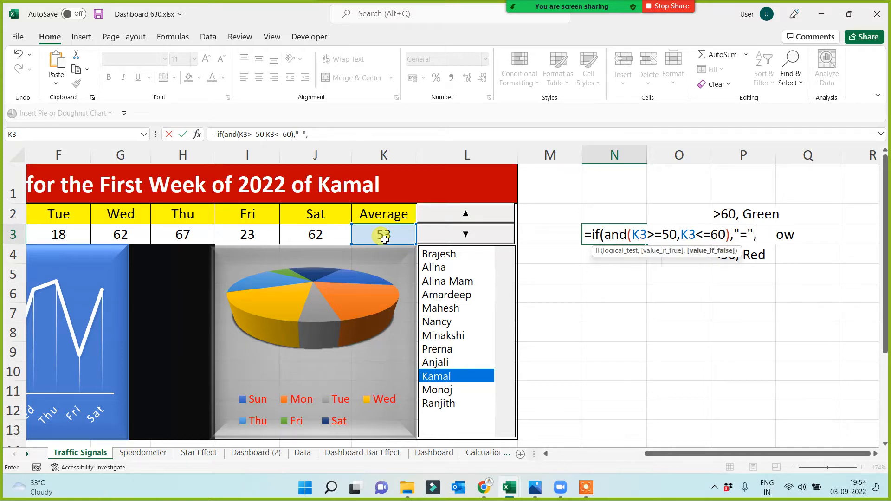
type("\"\"_")
type(")")
key("Return")
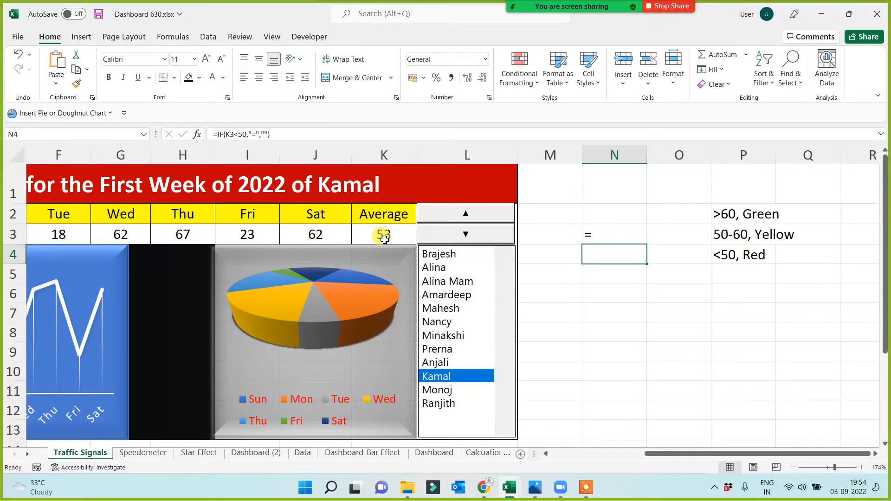
Select several employees in the list box in turn to check which of the signal formulas in N2:N4 responds to each average.
left_click(687, 346)
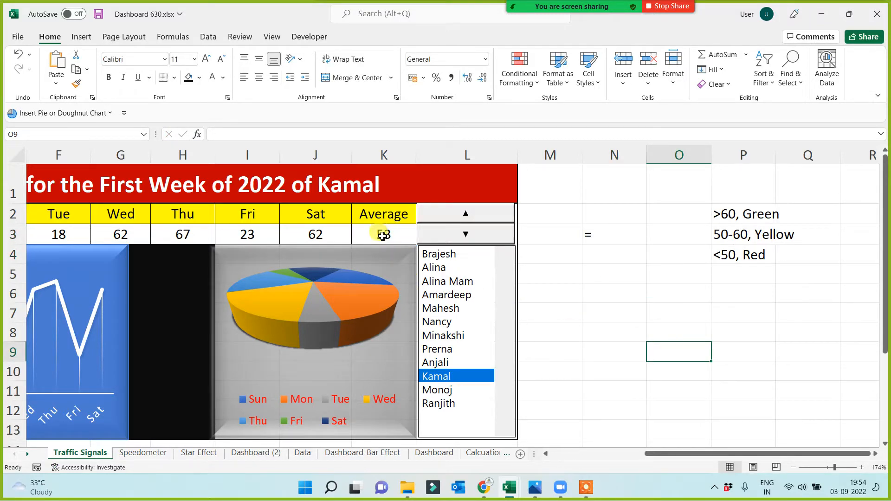
left_click_drag(613, 204, 613, 259)
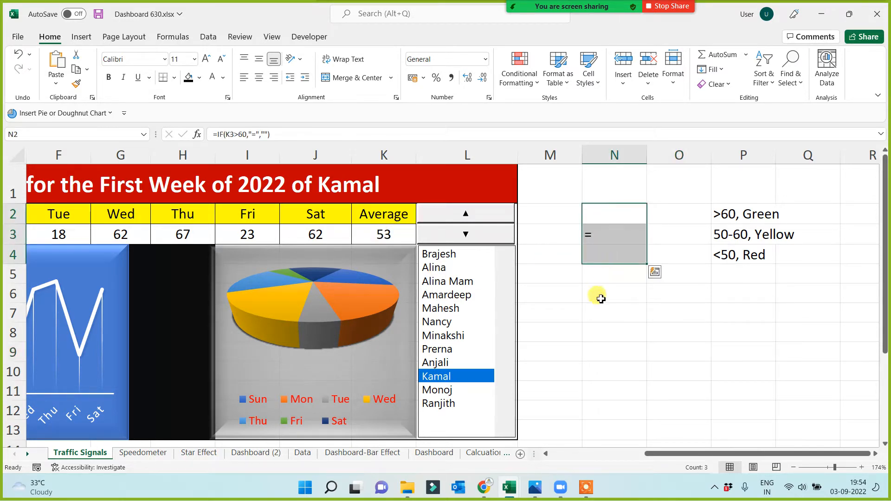
left_click(598, 334)
left_click(459, 295)
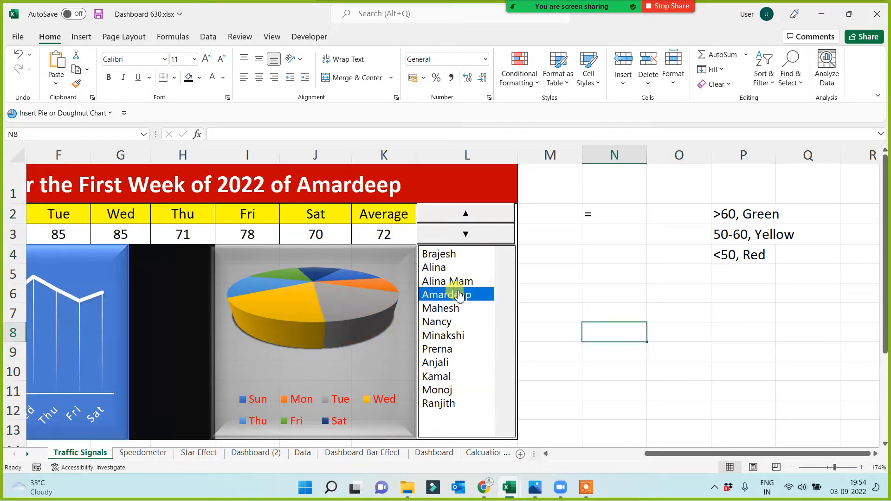
left_click(441, 255)
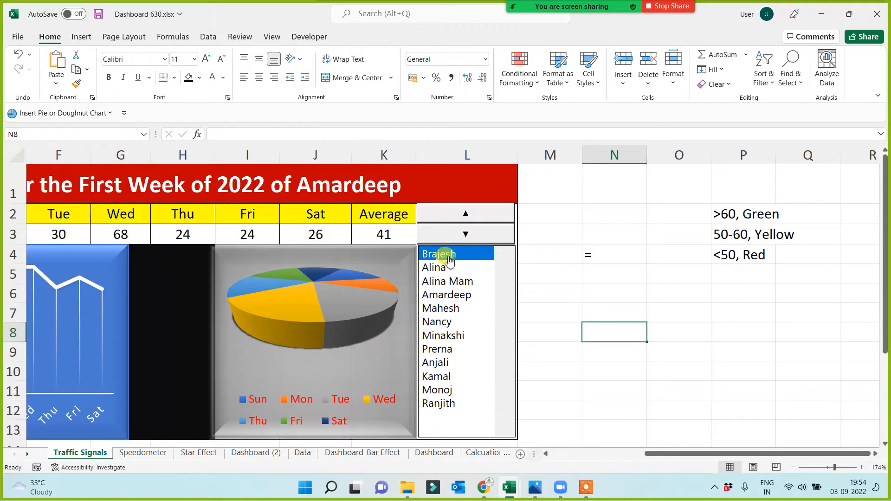
left_click(447, 268)
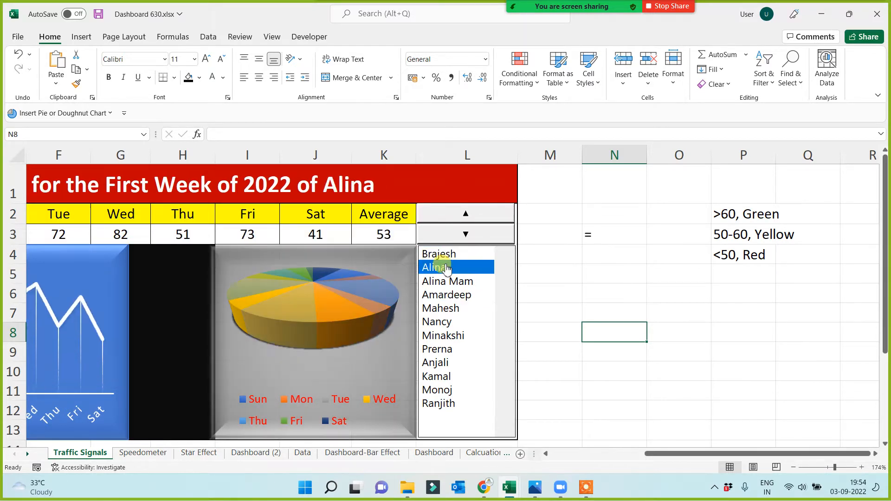
left_click(447, 281)
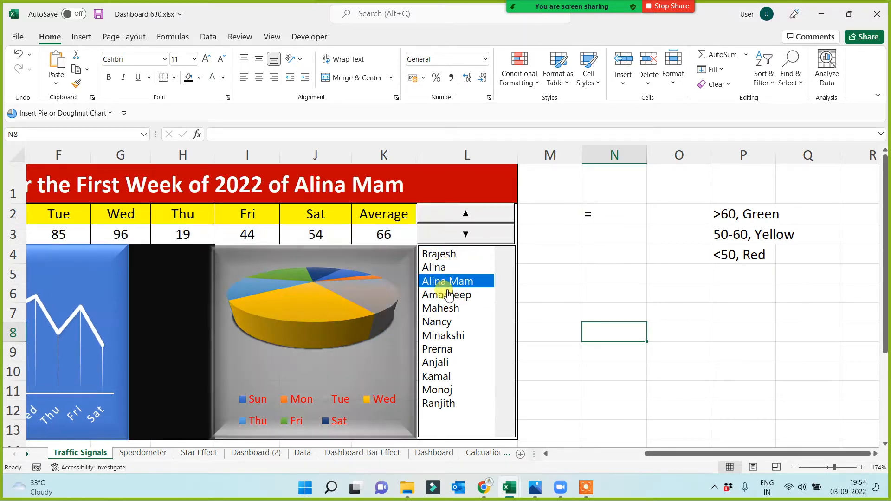
left_click(446, 295)
left_click(448, 255)
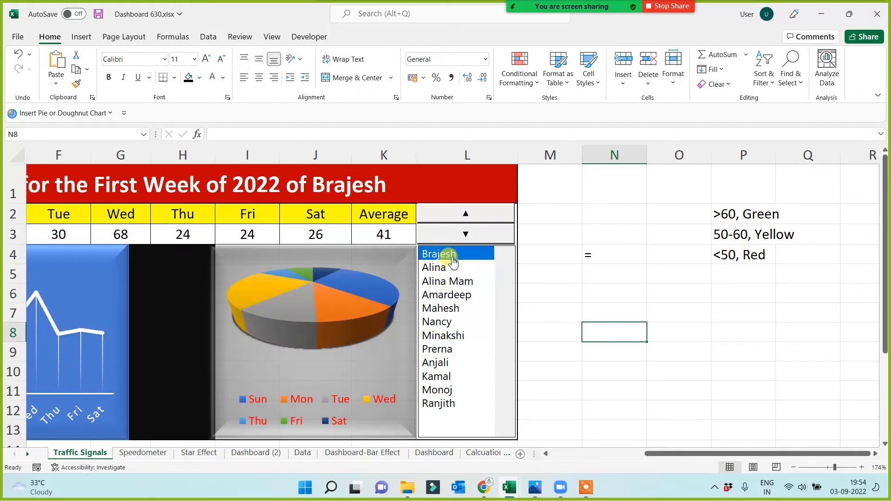
left_click(586, 487)
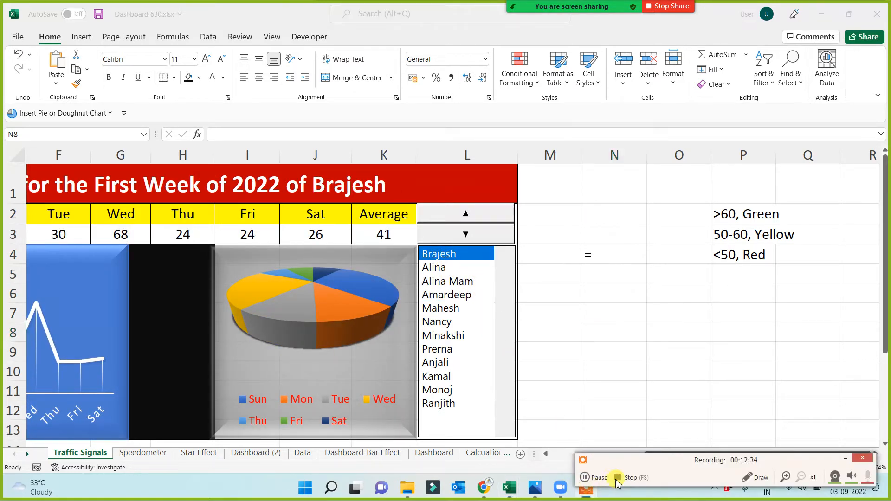
left_click(606, 333)
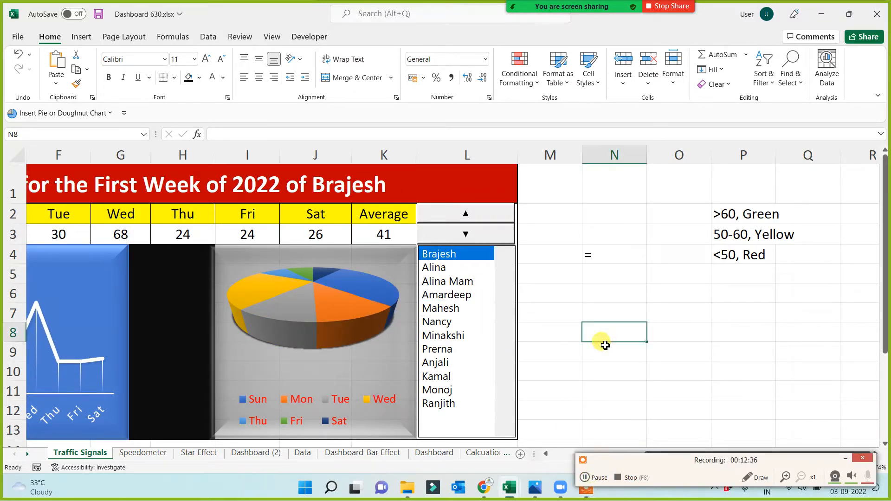
left_click(845, 462)
left_click(628, 382)
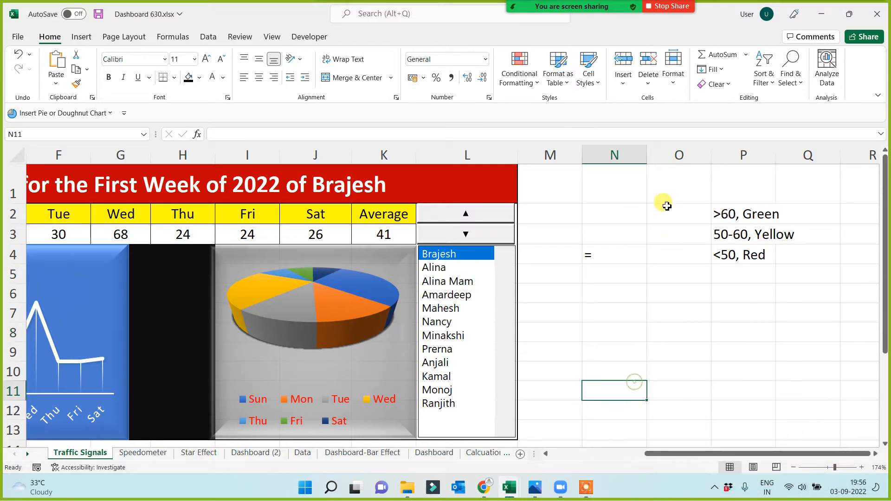
Examine how the signal formulas in N2:N4 follow the average in K3 for several employees, comparing them with the colour rules in P2:P4.
left_click(398, 235)
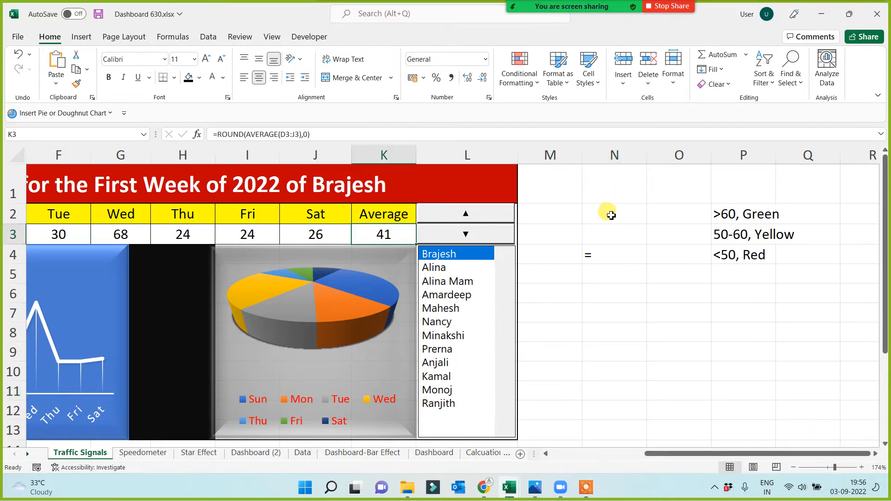
left_click_drag(609, 214, 606, 252)
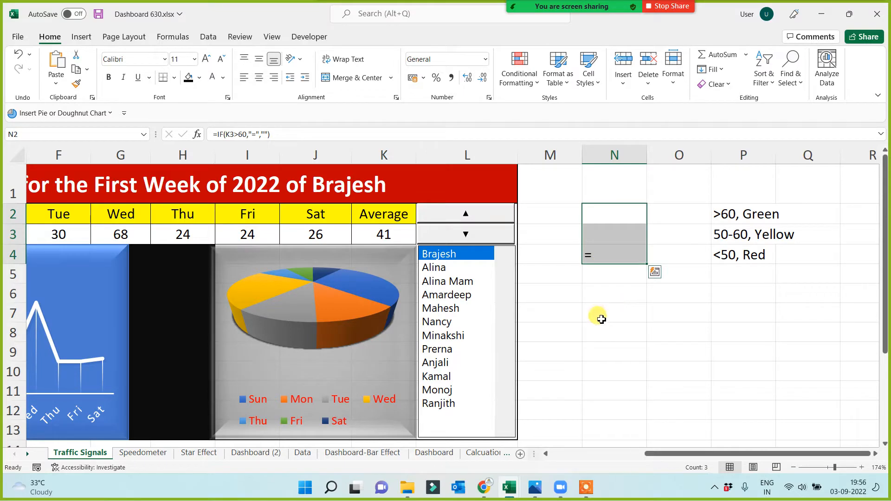
left_click(446, 269)
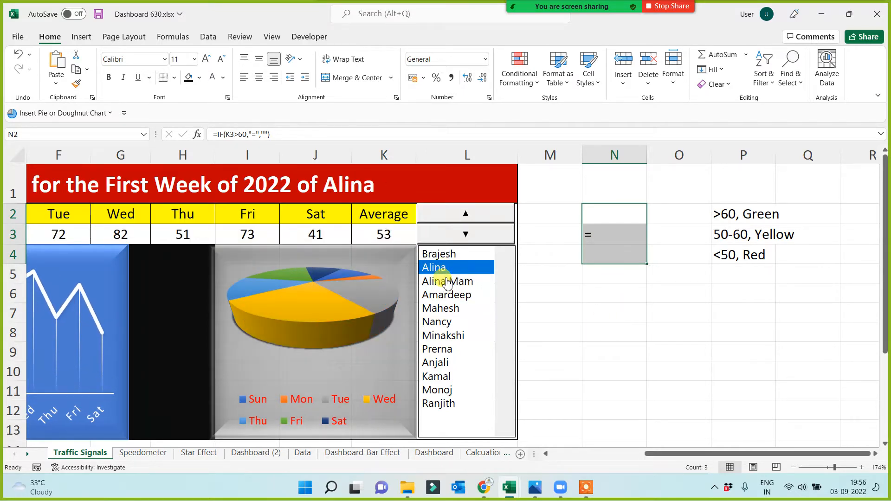
left_click(447, 282)
left_click(446, 308)
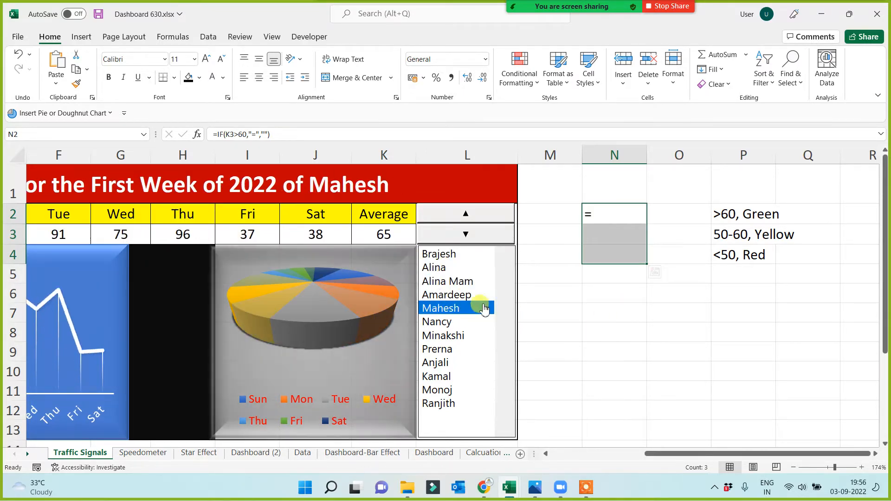
left_click(478, 291)
left_click(597, 313)
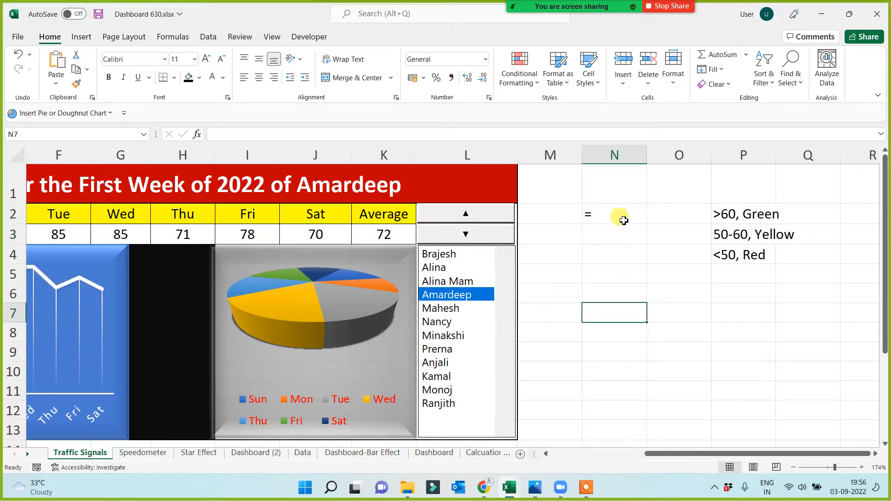
left_click_drag(618, 208, 618, 253)
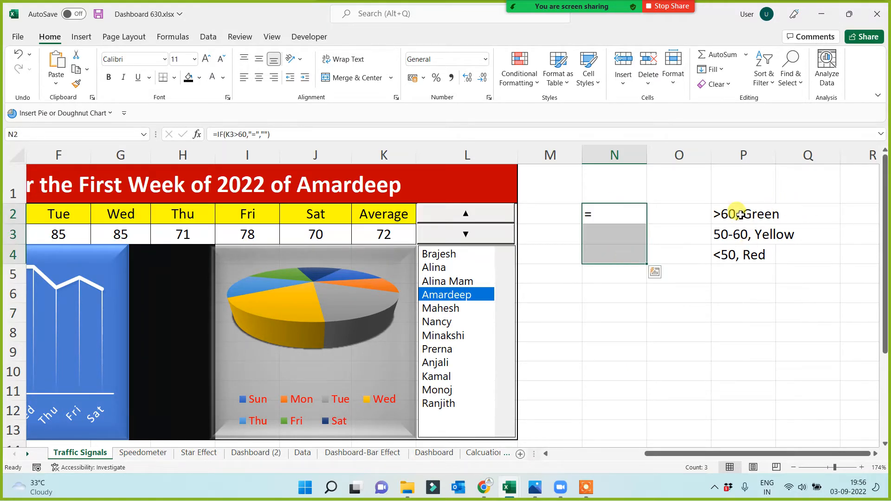
left_click_drag(737, 211, 741, 256)
left_click_drag(623, 221, 620, 275)
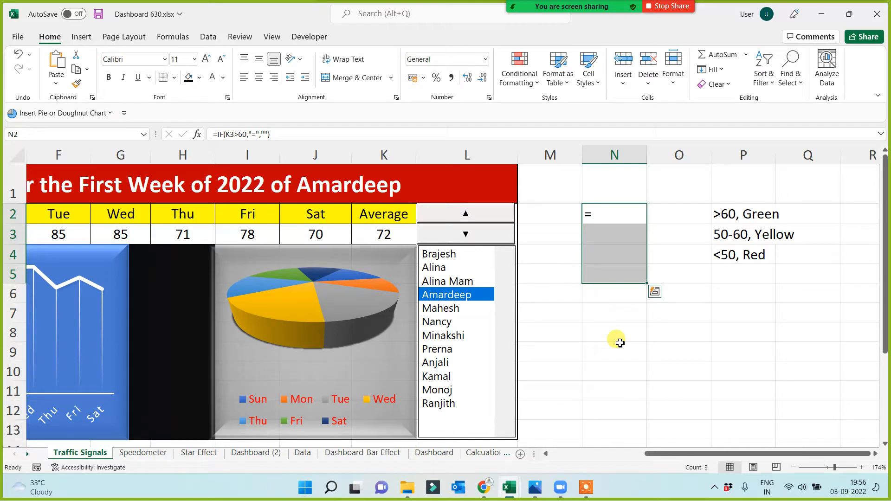
left_click(620, 343)
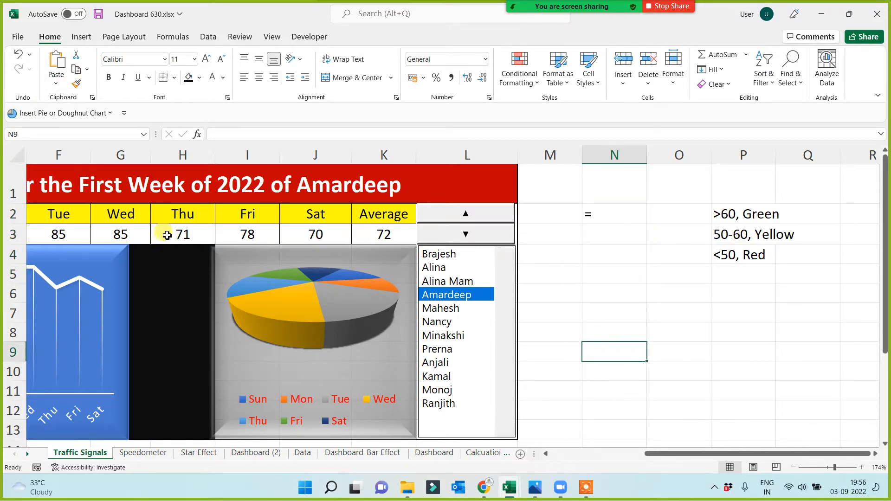
Draw a rectangle about 1.8 cm high and 1.9 cm wide in the upper part of the black panel between the line and pie charts.
left_click(81, 37)
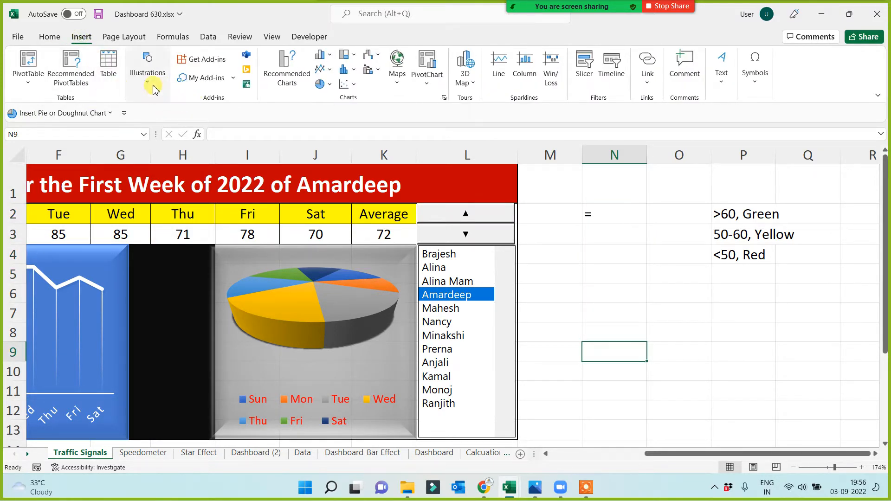
left_click(153, 83)
left_click(168, 120)
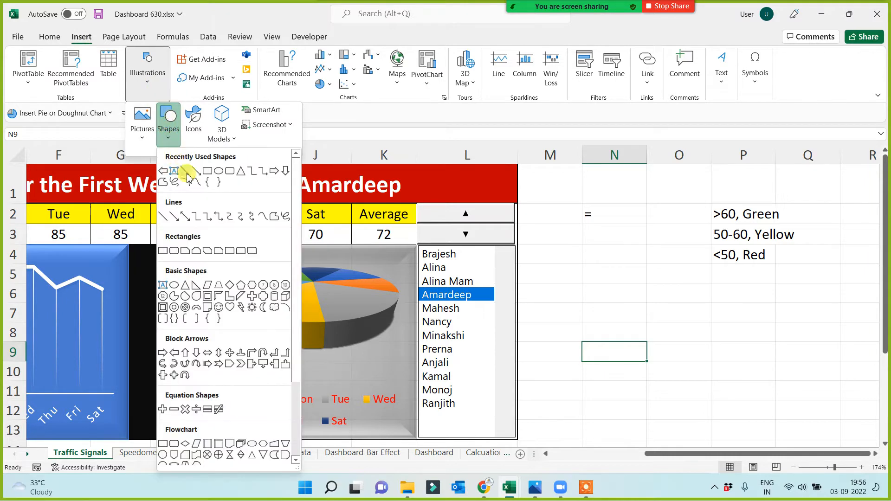
left_click(207, 171)
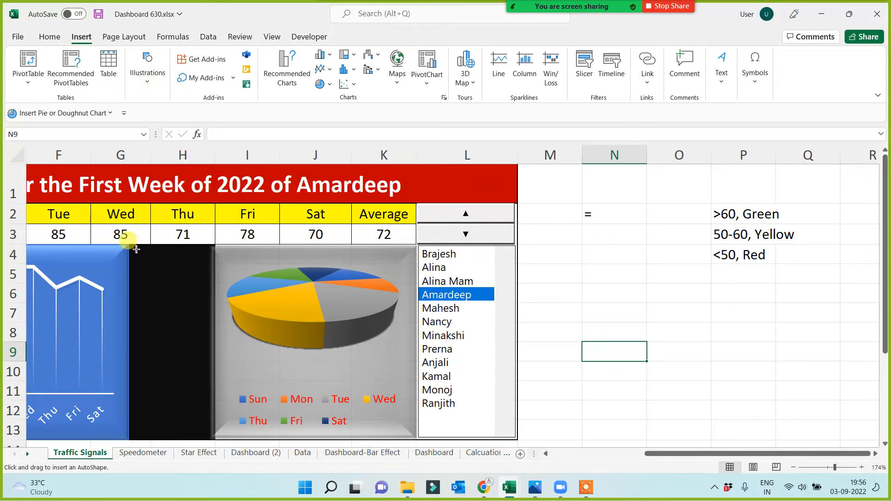
left_click_drag(136, 250, 208, 316)
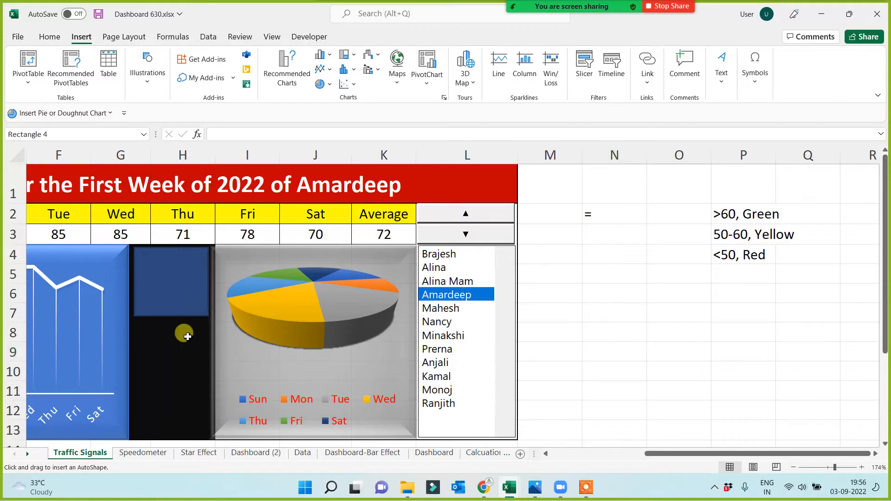
Link the new rectangle's text to the green signal cell with the formula =$N$2.
left_click(223, 136)
type("=")
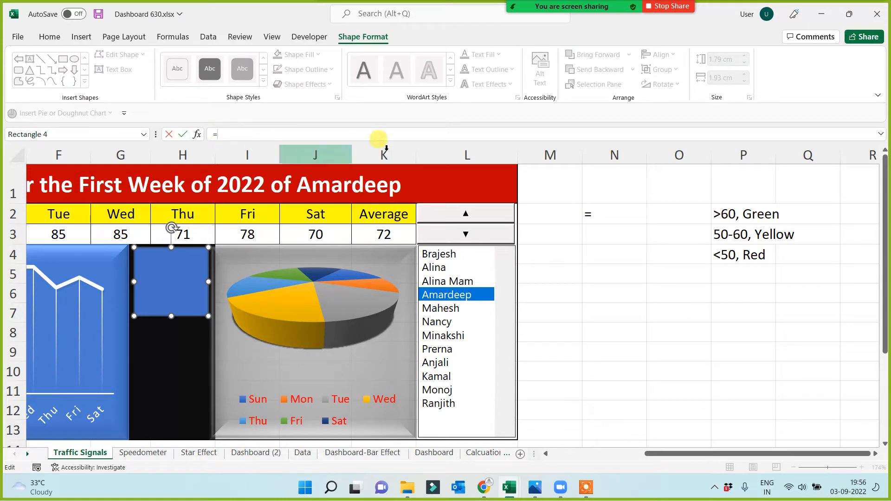
left_click(621, 222)
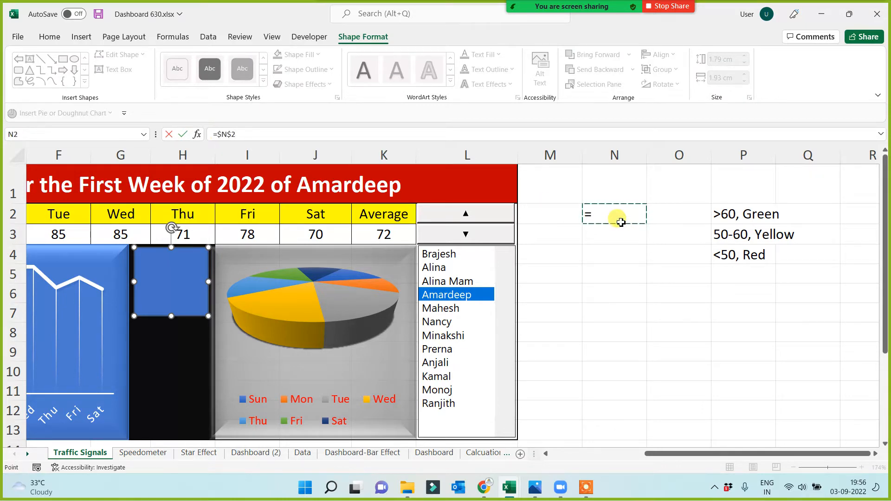
key("Return")
left_click(736, 330)
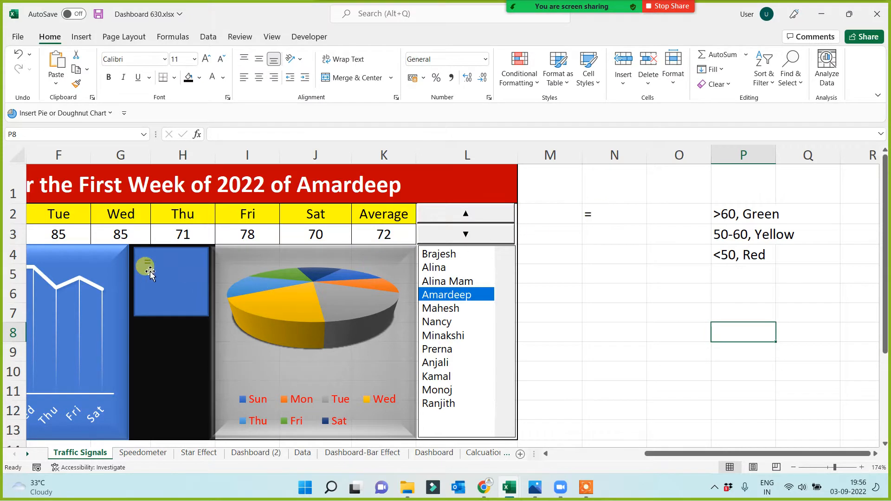
Switch between employees with averages above and below 60 to check that the rectangle's text follows cell N2.
left_click(448, 282)
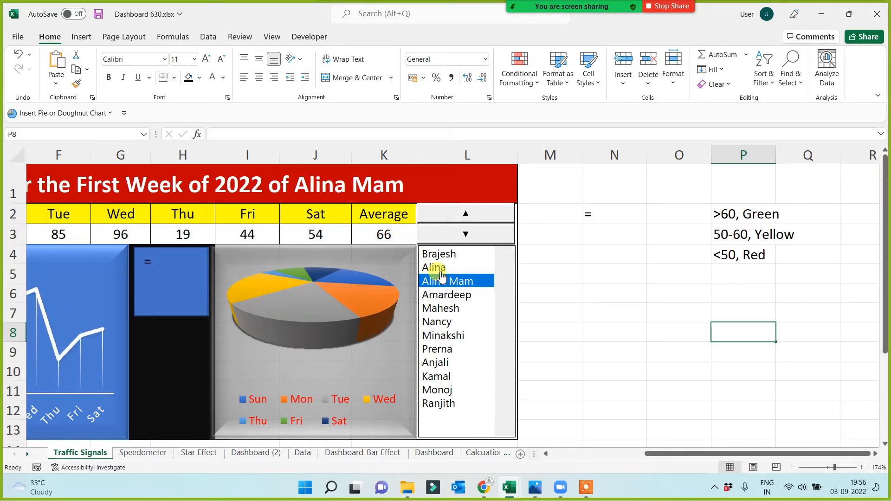
left_click(434, 267)
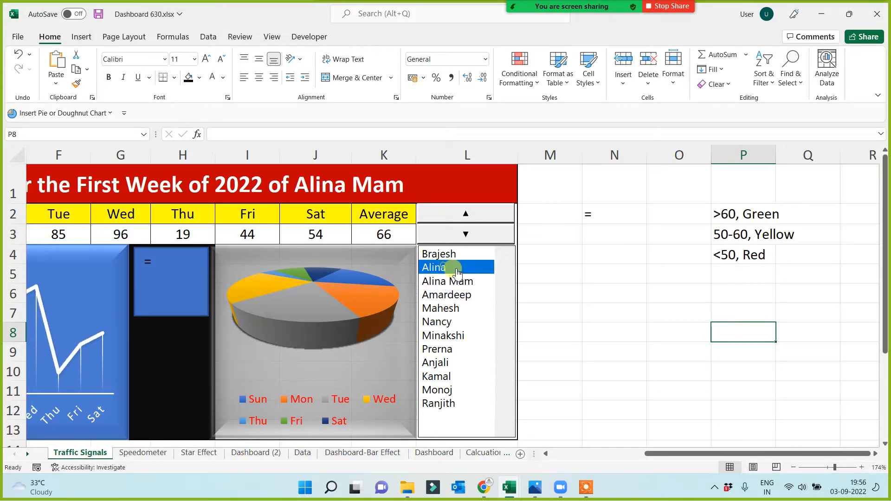
left_click(596, 213)
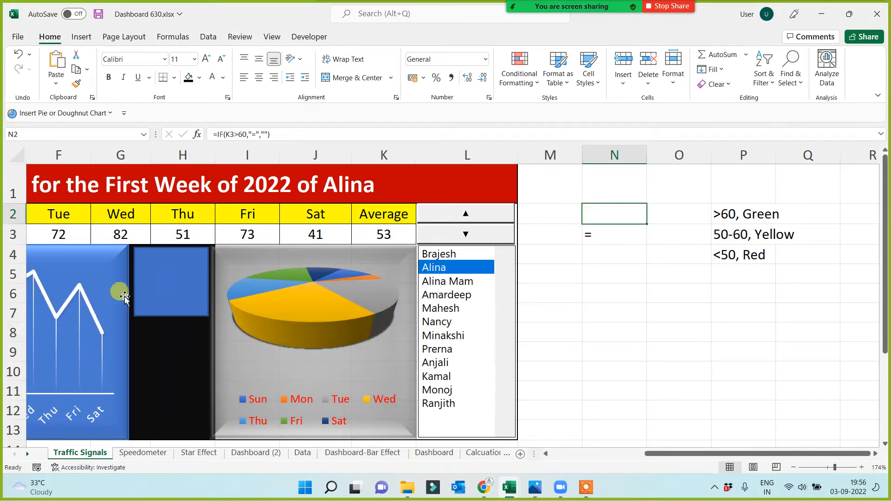
left_click(441, 281)
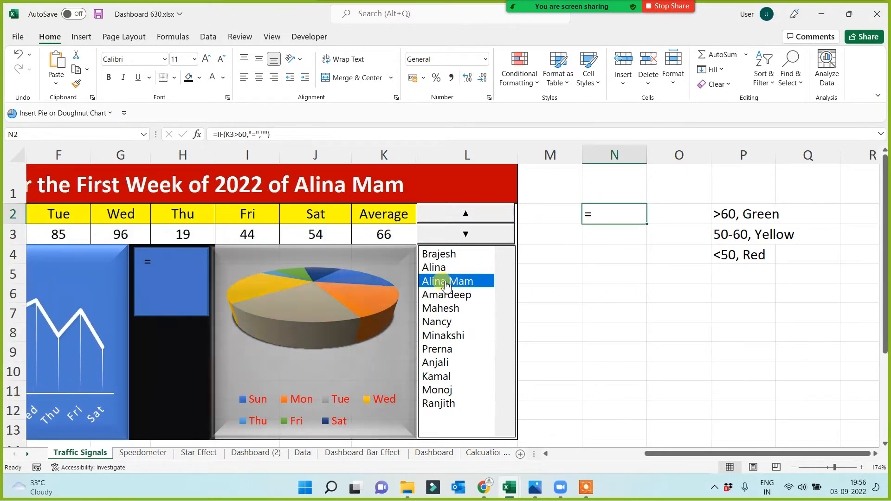
Centre the rectangle's linked text horizontally and vertically, and set its font to Webdings.
left_click(157, 283)
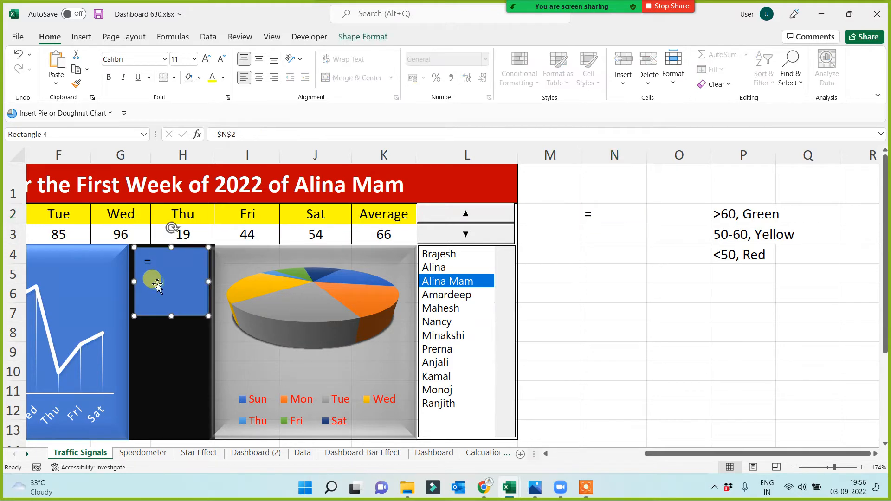
left_click(260, 77)
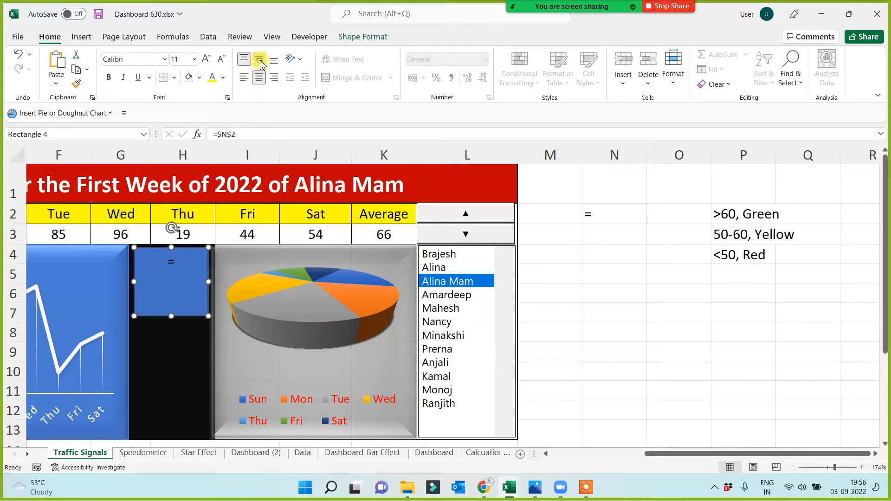
left_click_drag(667, 458, 582, 462)
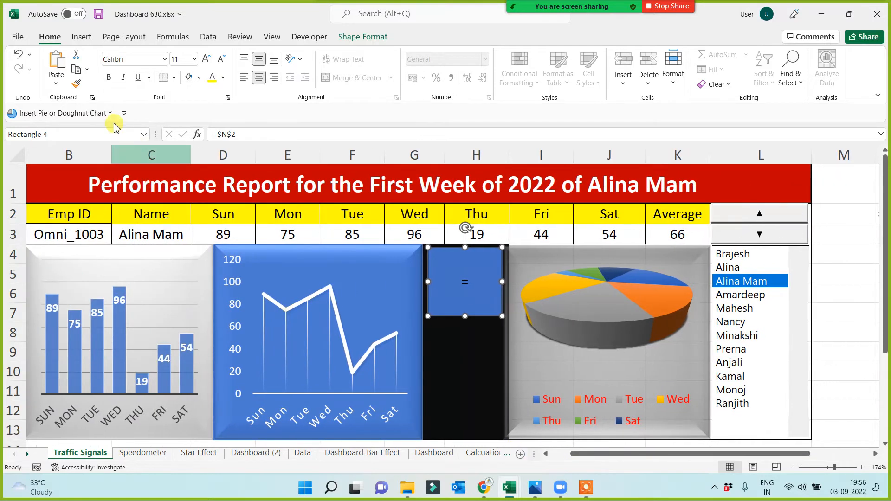
left_click(130, 61)
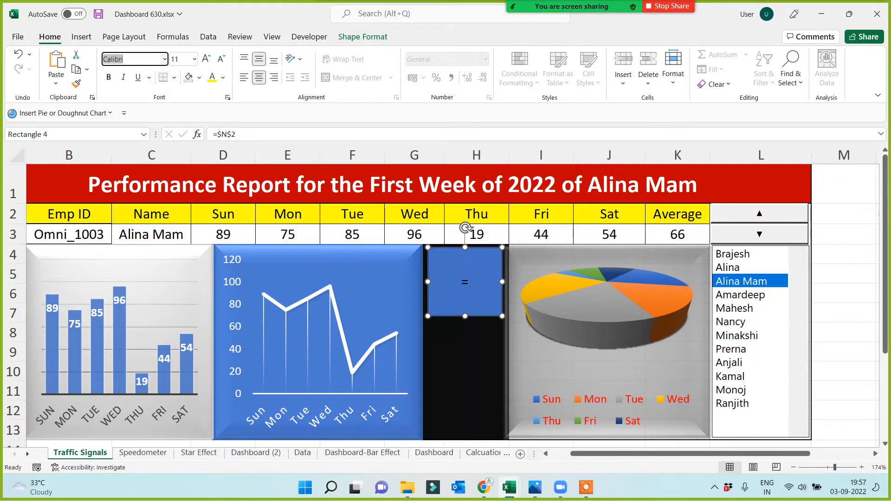
type("Webdings")
key("Return")
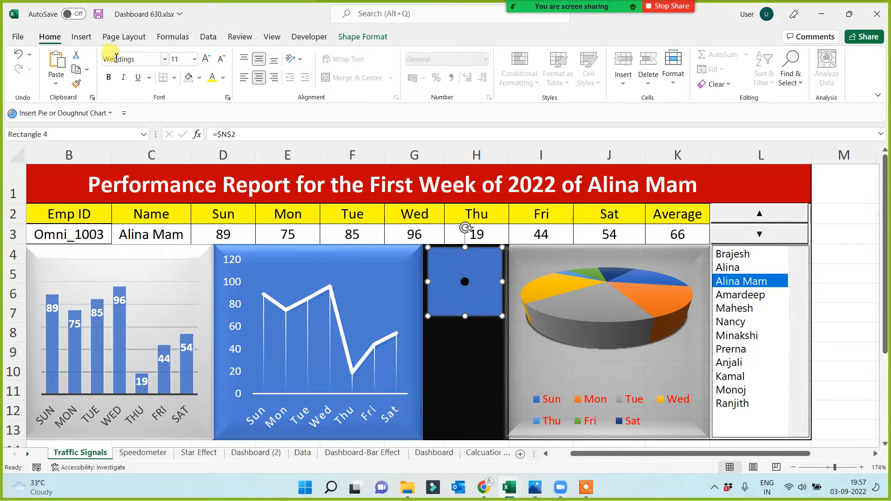
Colour the rectangle's symbol with the recently used bright green and set its font size to 45.
left_click(223, 78)
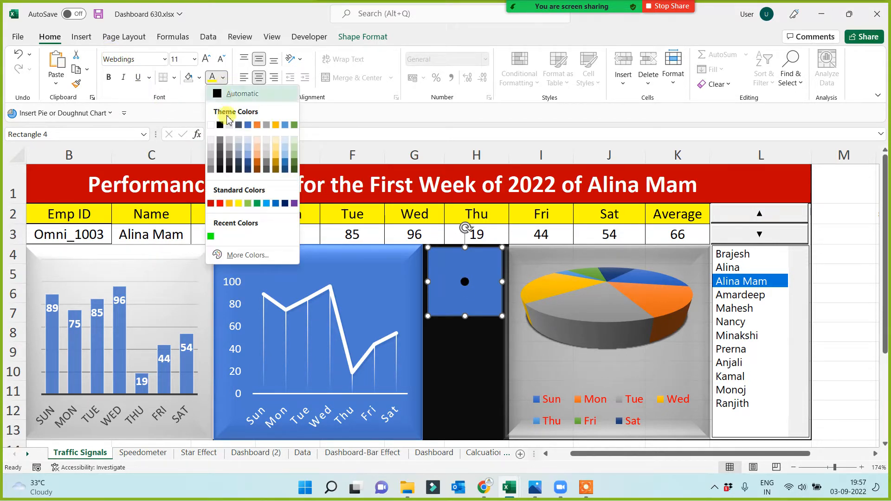
left_click(211, 236)
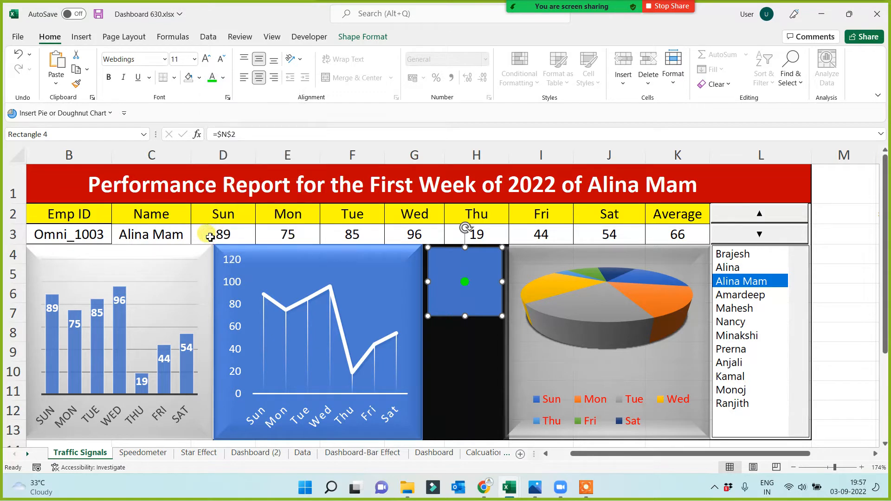
left_click(458, 286)
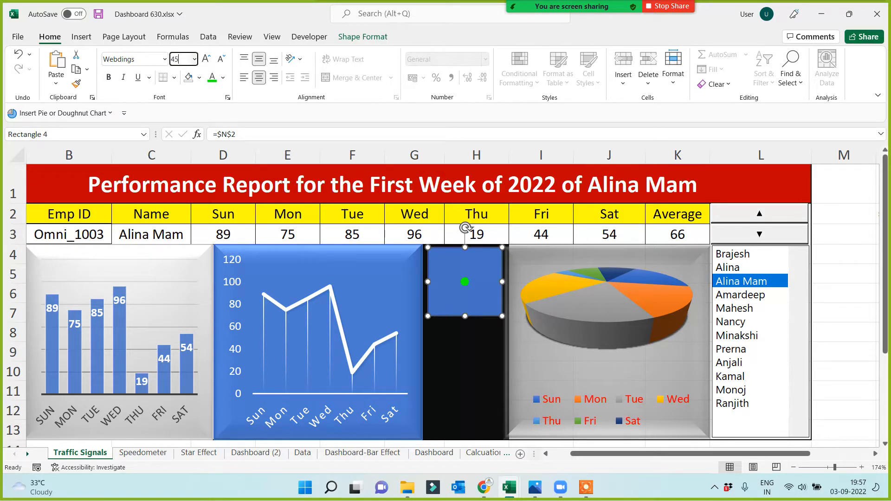
key("Return")
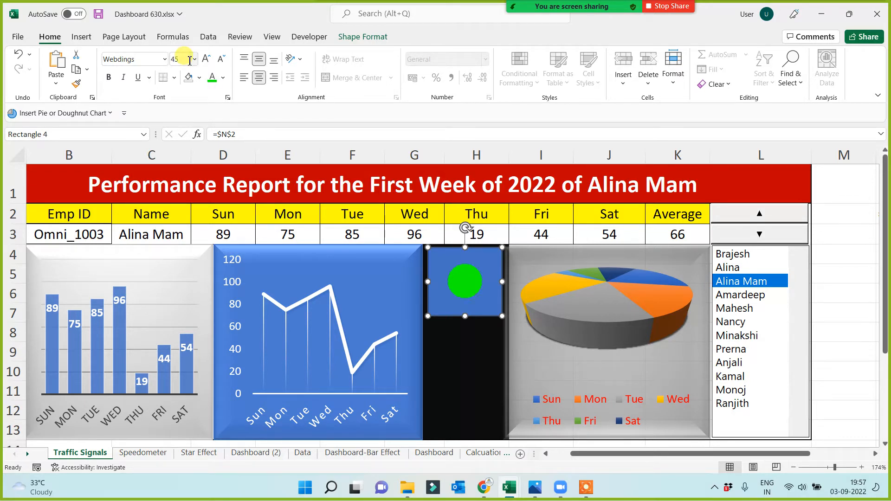
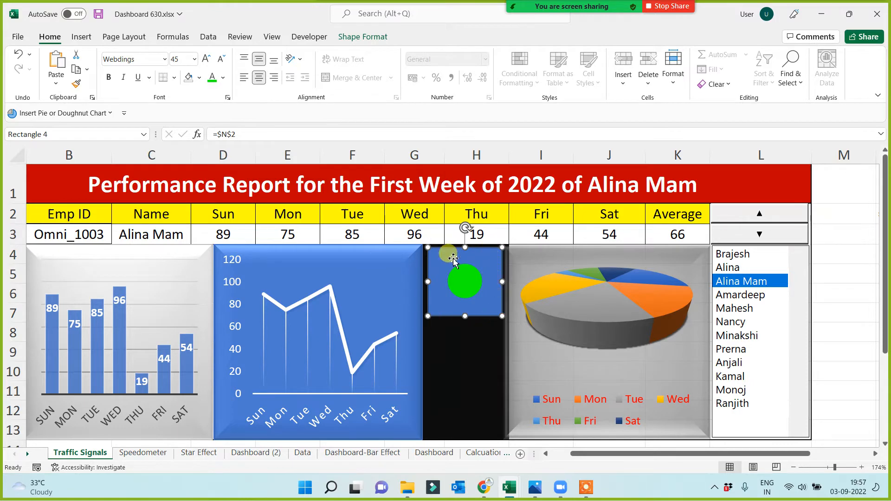
Remove the fill and the outline from the green signal's rectangle.
left_click(357, 37)
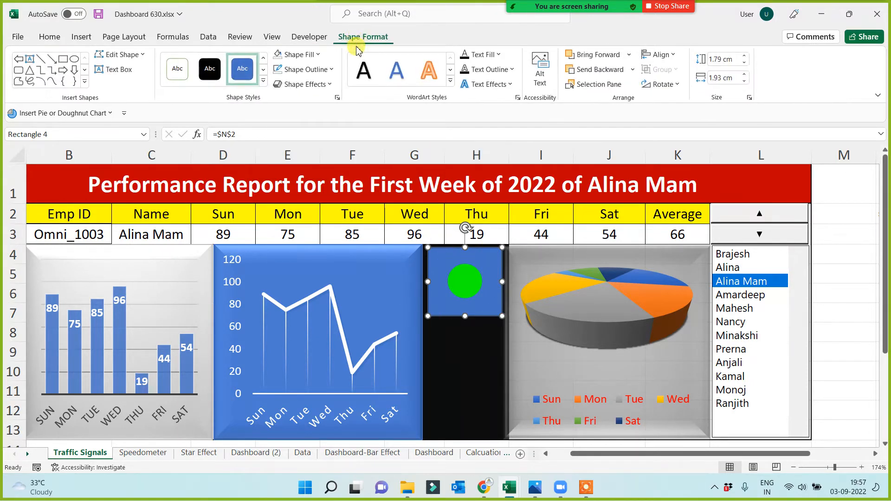
left_click(277, 59)
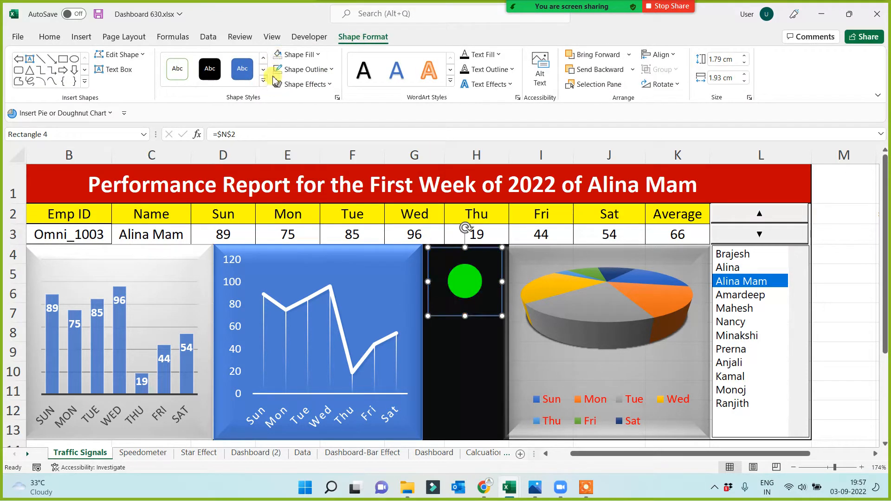
left_click(277, 72)
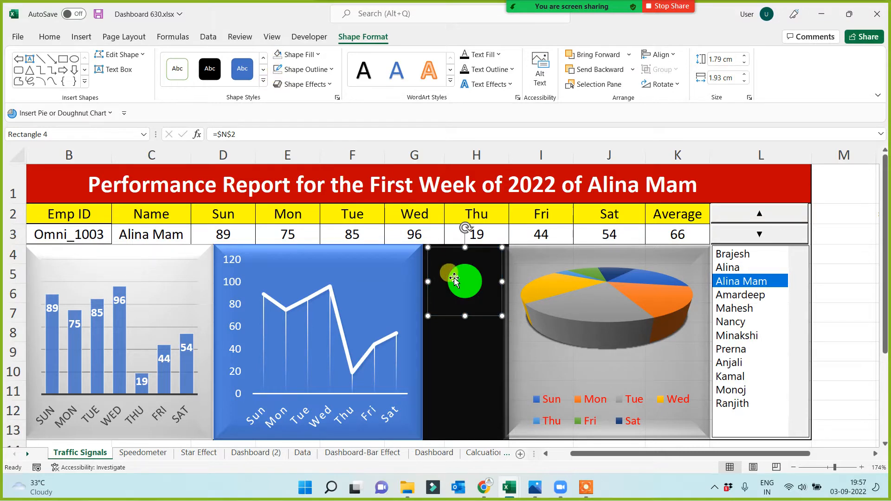
Apply the strongest green glow text effect to the green signal's symbol.
left_click(470, 353)
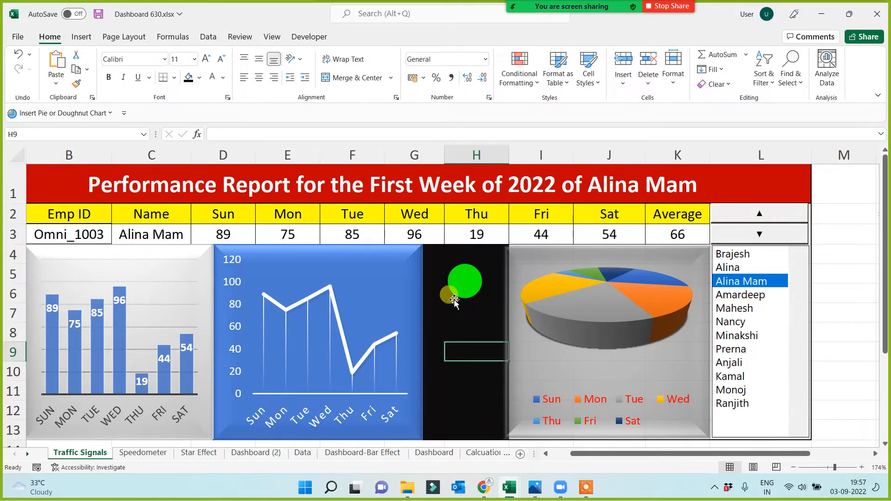
left_click(464, 280)
left_click(458, 361)
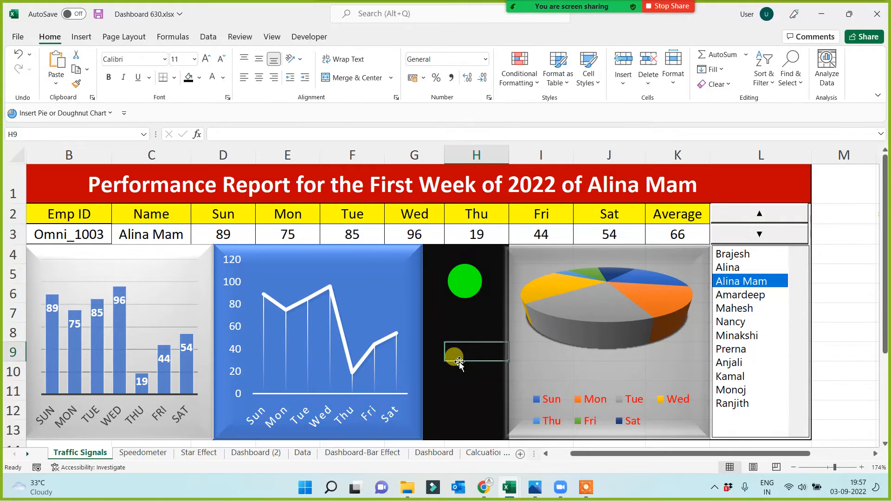
left_click(465, 283)
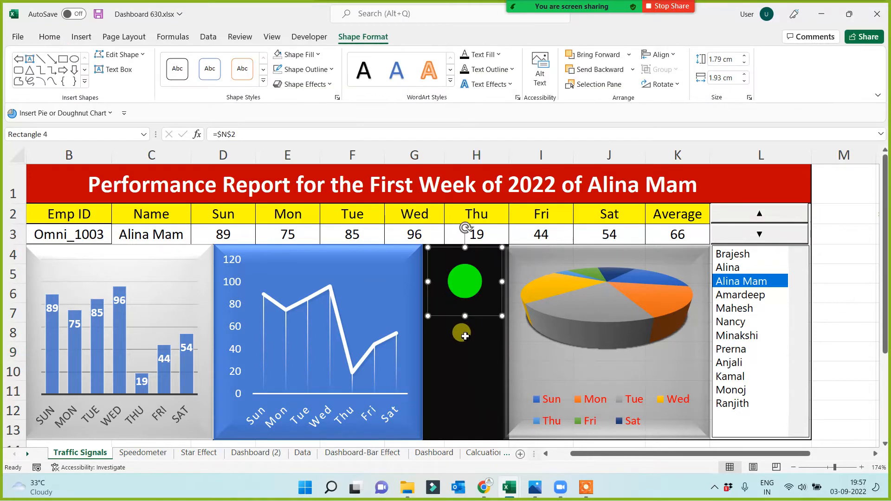
left_click_drag(465, 337, 467, 281)
left_click(491, 85)
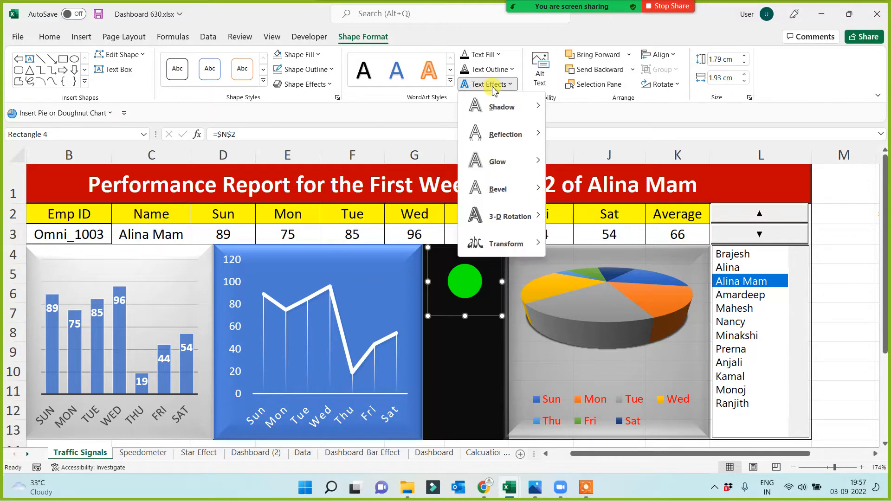
mouse_move(493, 163)
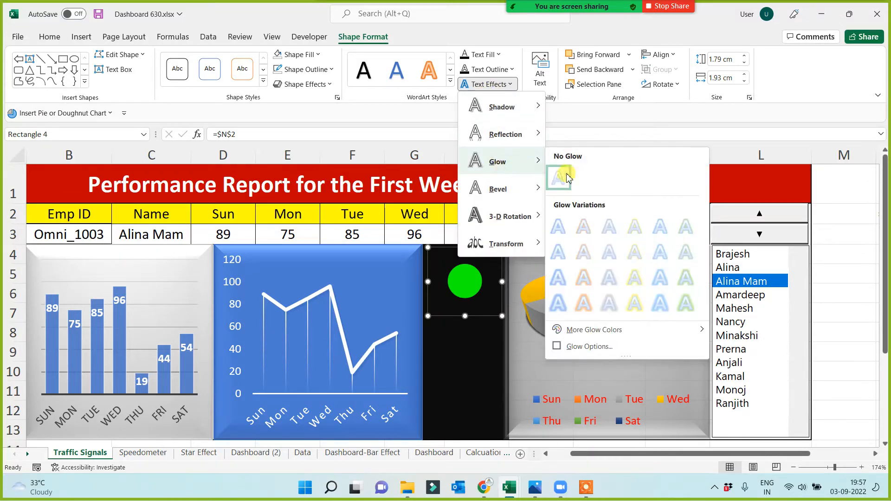
left_click(686, 303)
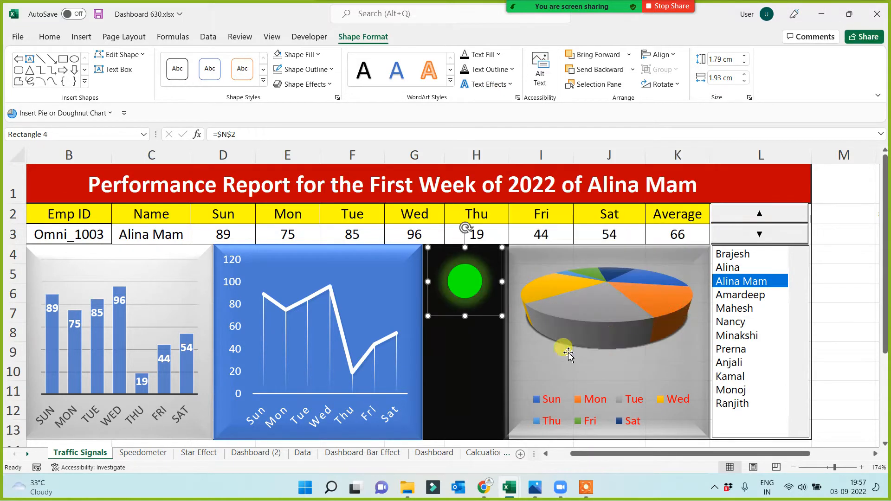
left_click(463, 357)
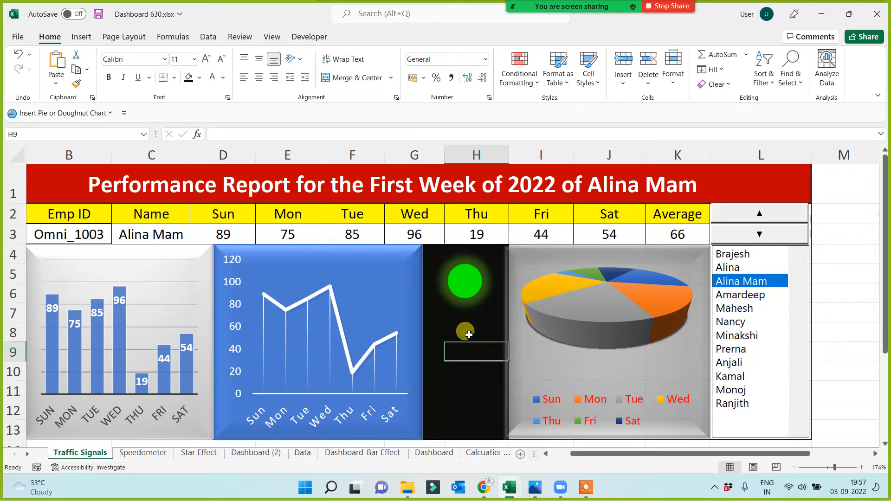
Move the green signal slightly up, duplicate it twice, and place the copies below it in the middle and at the foot of the black strip.
left_click(466, 283)
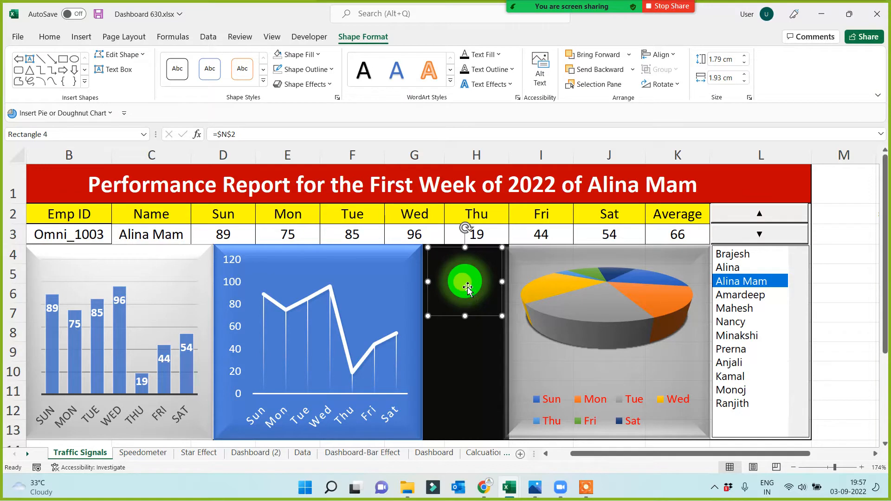
left_click_drag(468, 289, 467, 281)
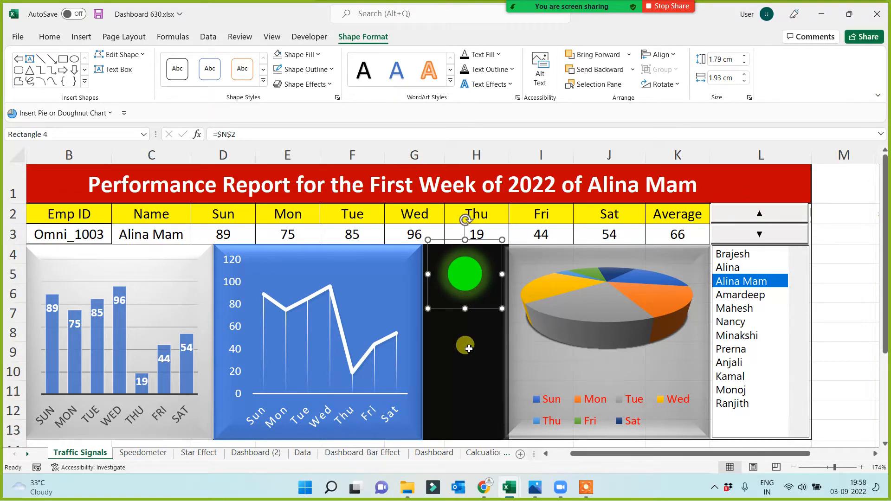
key("ctrl+d")
key("ctrl+d")
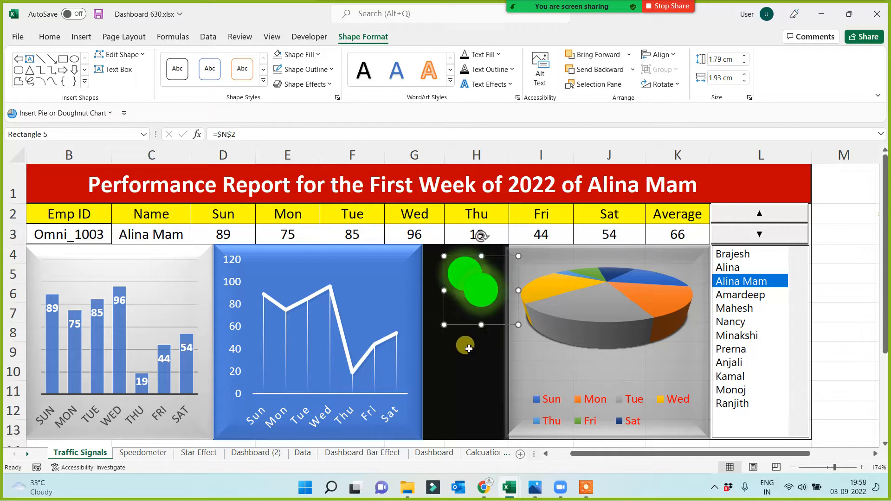
left_click_drag(494, 318, 461, 429)
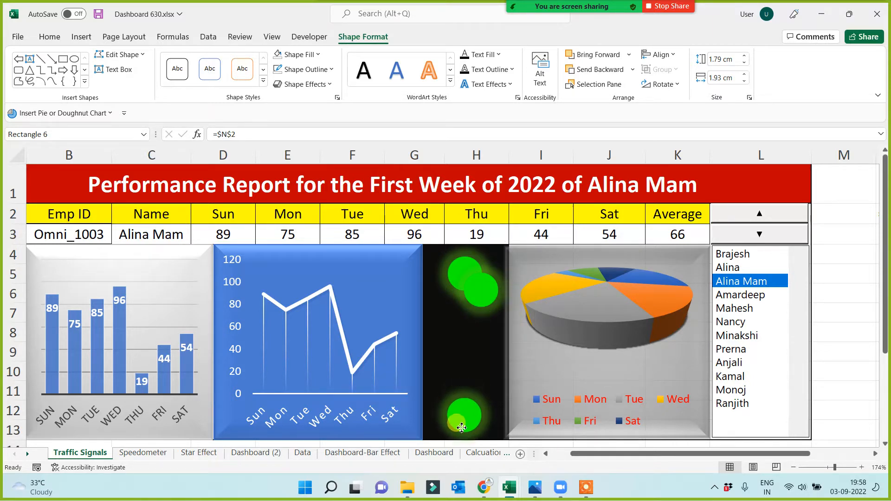
left_click_drag(481, 299, 465, 336)
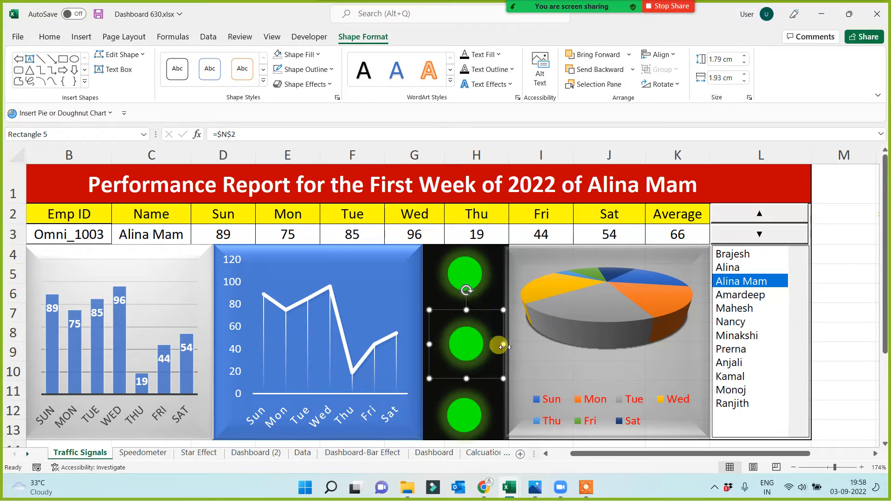
left_click(489, 271)
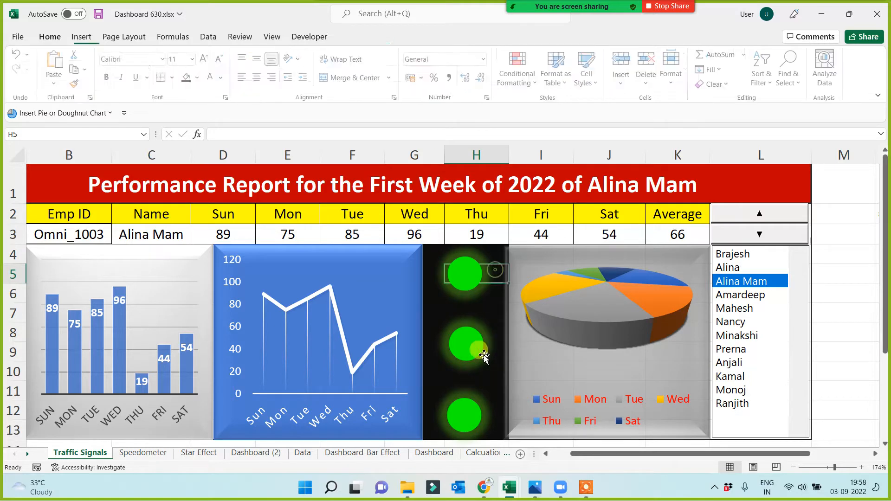
Review the top signal's cell link and the IF formulas in cells N3 and N4 for the other two signals.
left_click(437, 305)
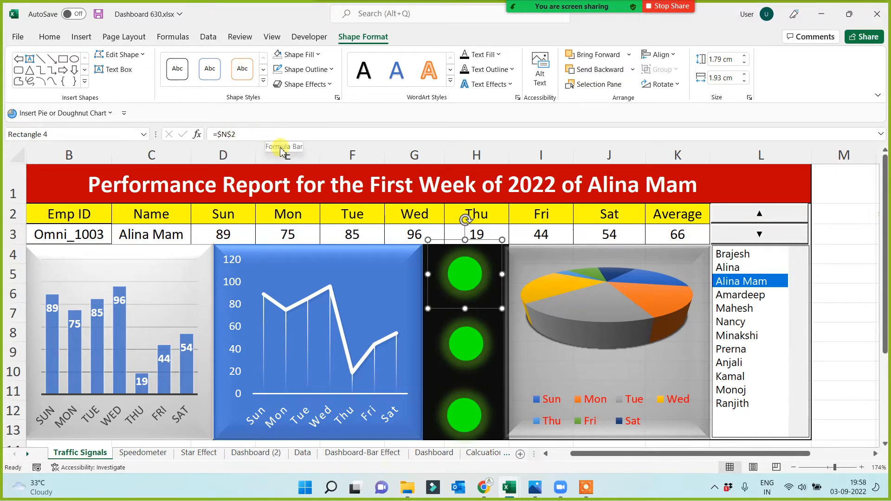
left_click(876, 455)
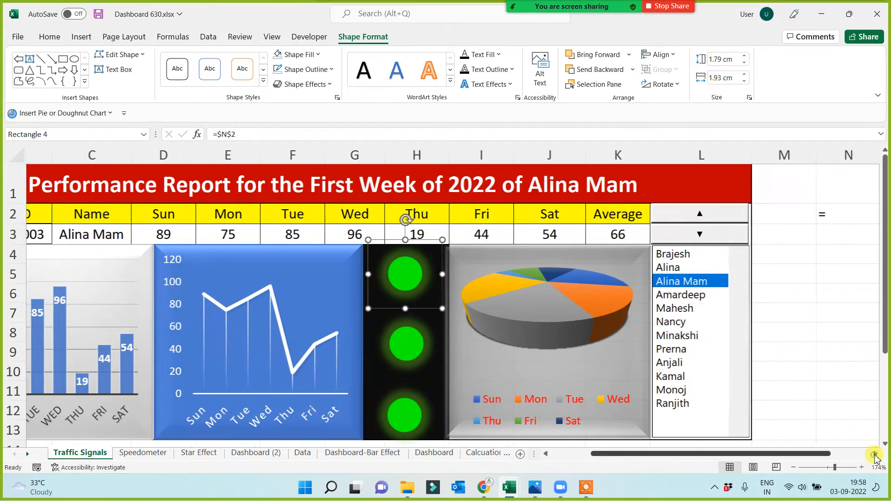
left_click(875, 455)
left_click(727, 234)
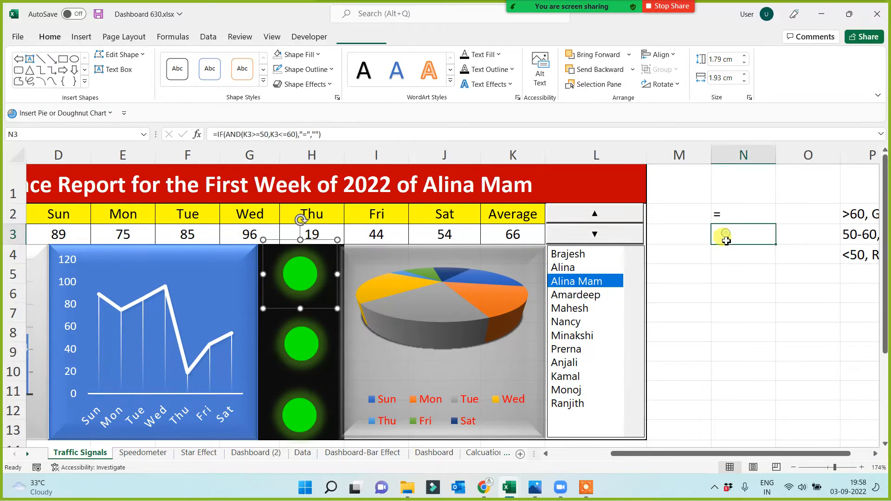
left_click(731, 256)
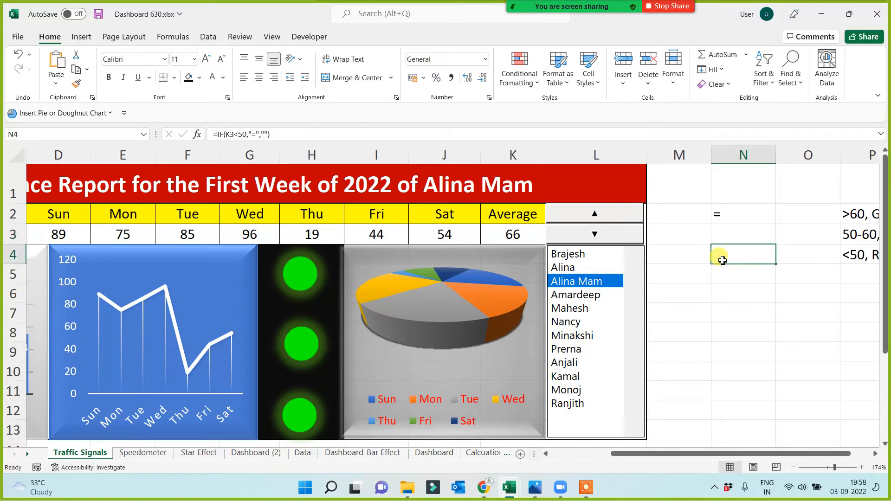
left_click(302, 277)
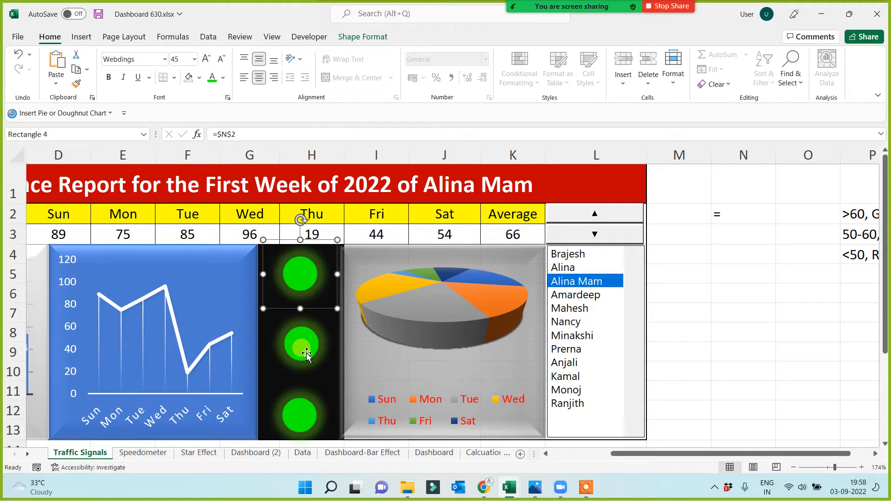
left_click_drag(620, 455, 570, 459)
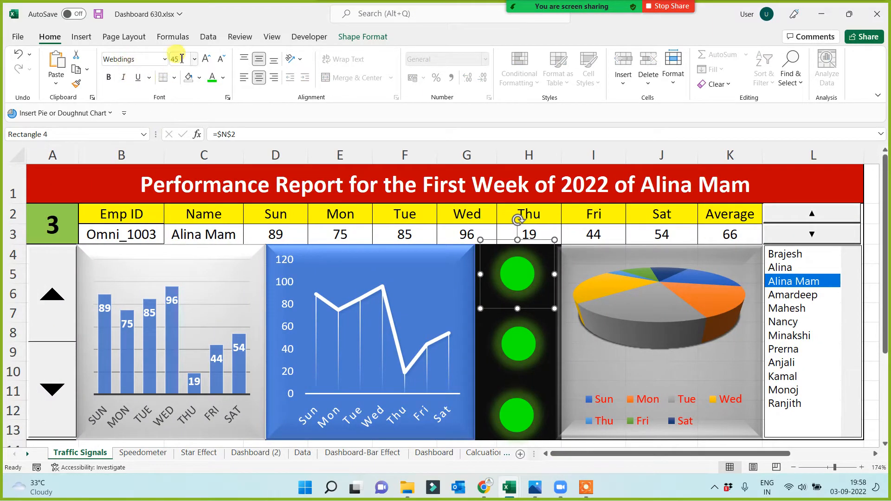
left_click_drag(601, 454, 644, 456)
Link the middle signal's rectangle to cell N3 and the lowest signal's rectangle to cell N4.
left_click(381, 355)
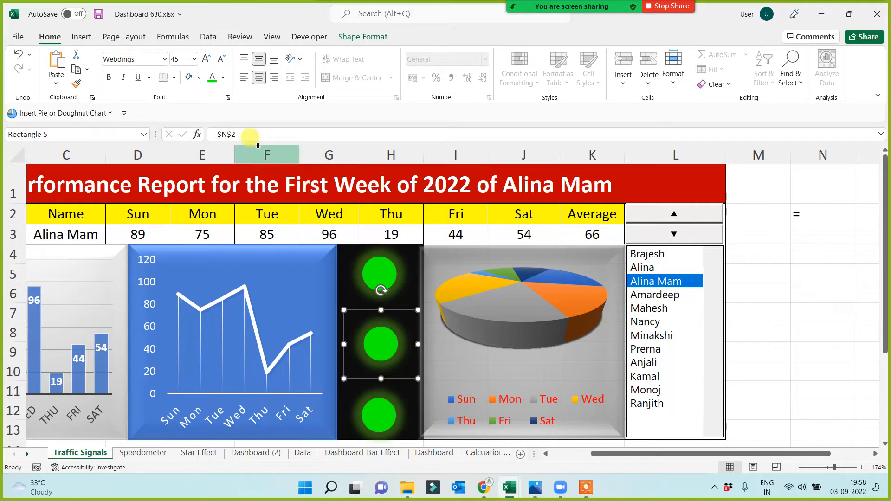
left_click(250, 134)
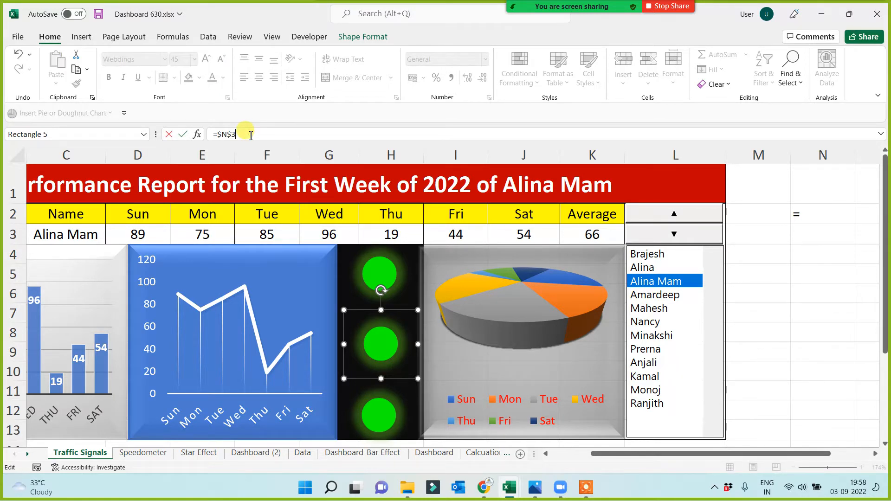
key("Return")
left_click(370, 419)
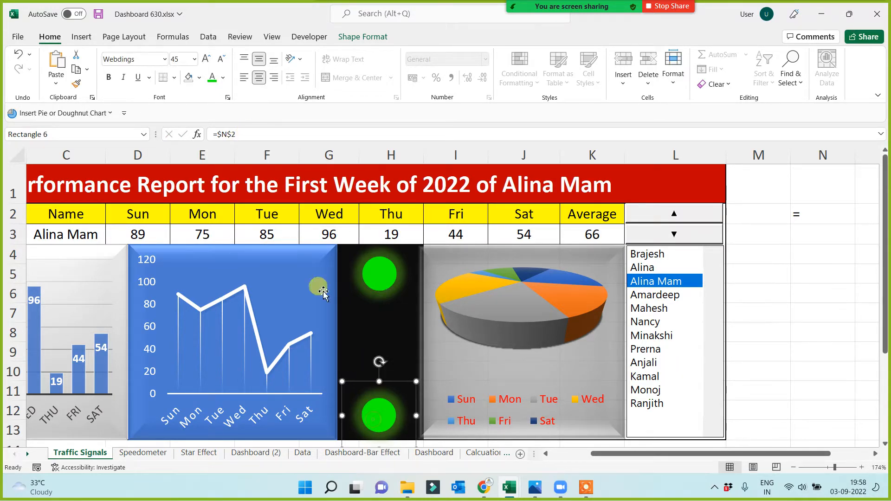
left_click(242, 134)
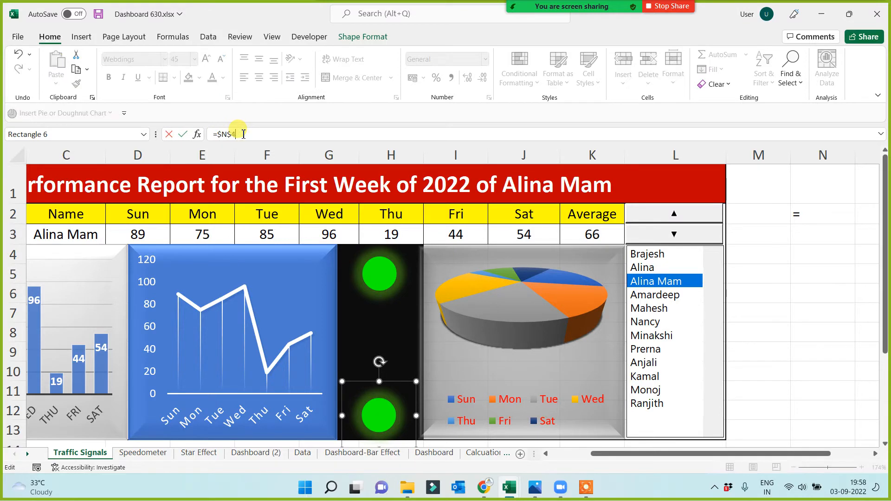
type("4")
key("Return")
left_click(809, 337)
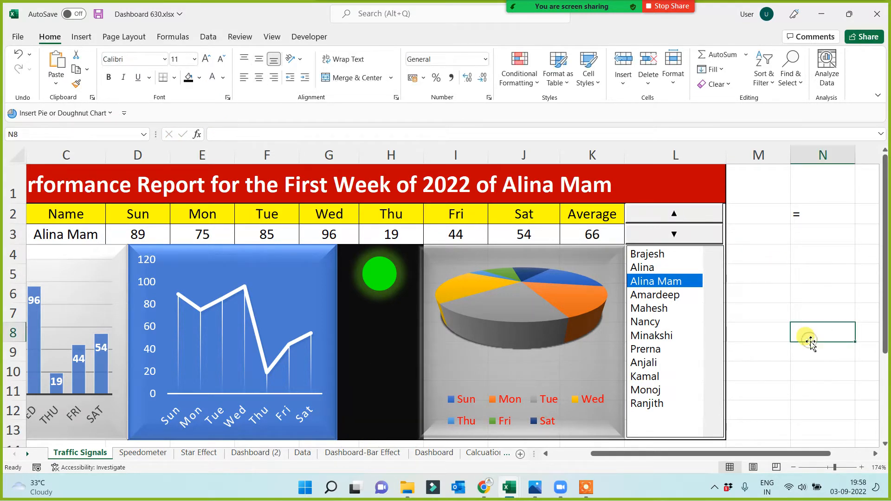
Review formula cells N2:N4 and select the second employee in the list to test the middle signal.
left_click(817, 216)
left_click_drag(816, 217, 815, 256)
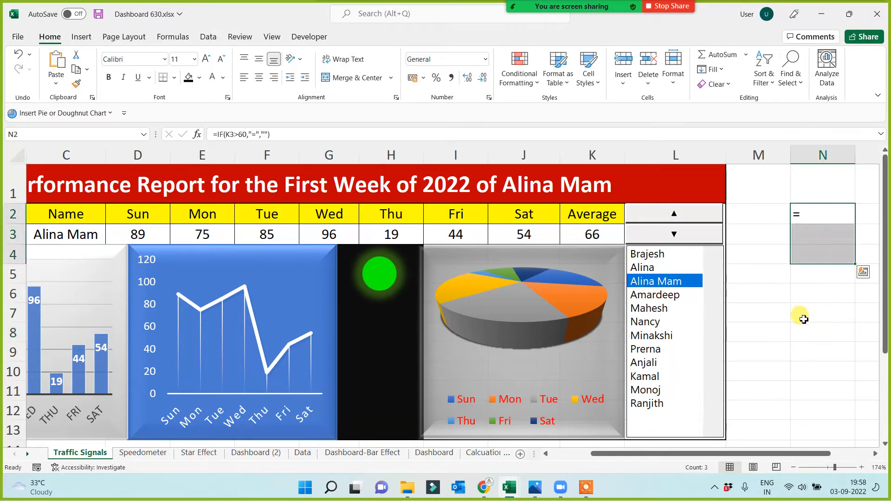
left_click(881, 455)
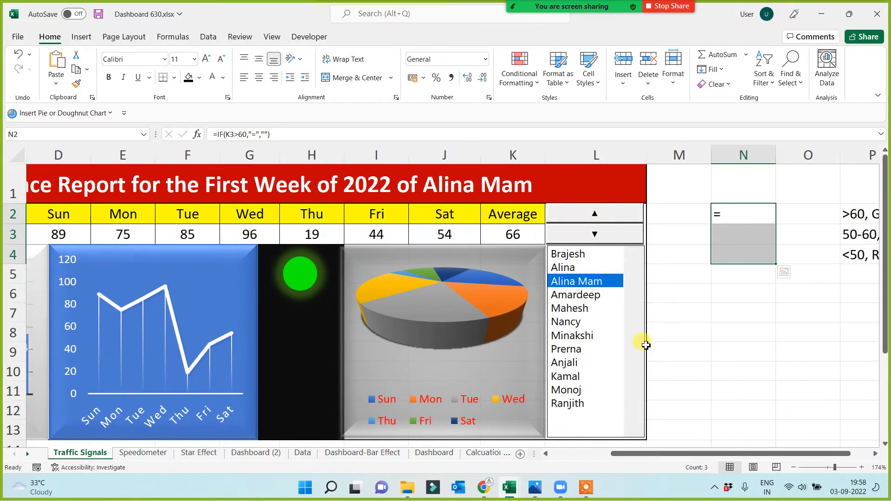
left_click(570, 271)
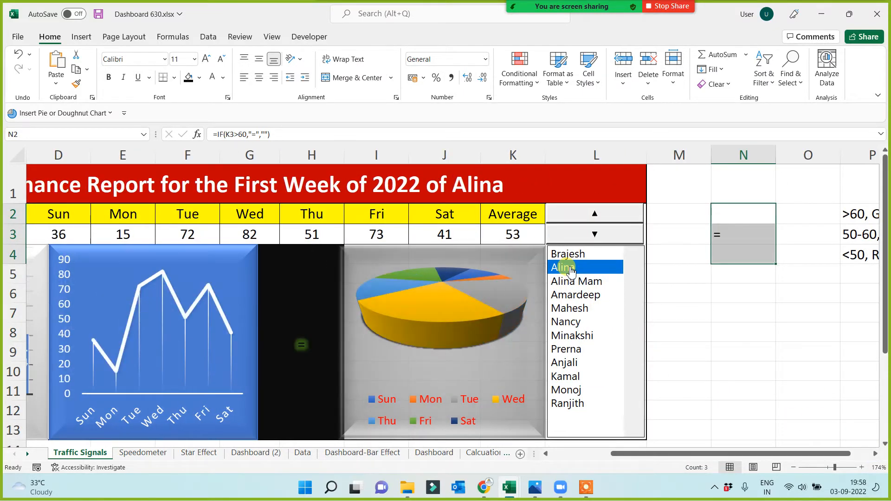
Colour the middle signal's symbol yellow, set its font size to 45 and its font to Webdings.
left_click(303, 348)
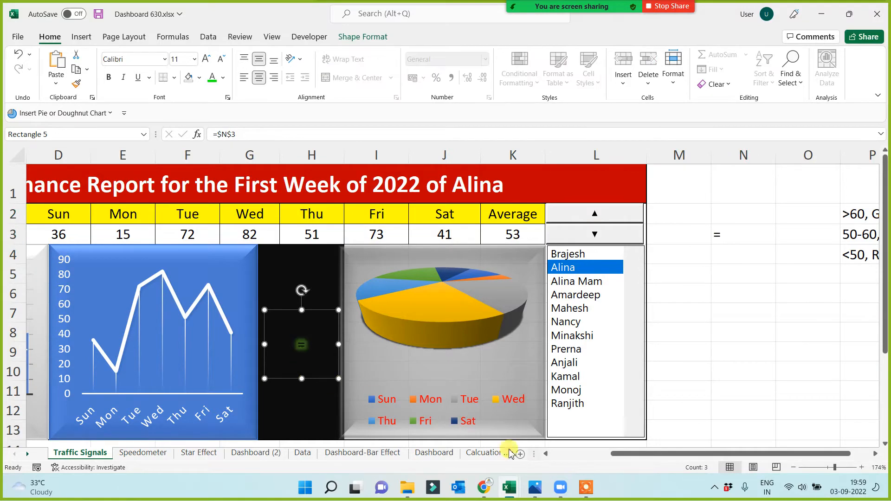
left_click(574, 455)
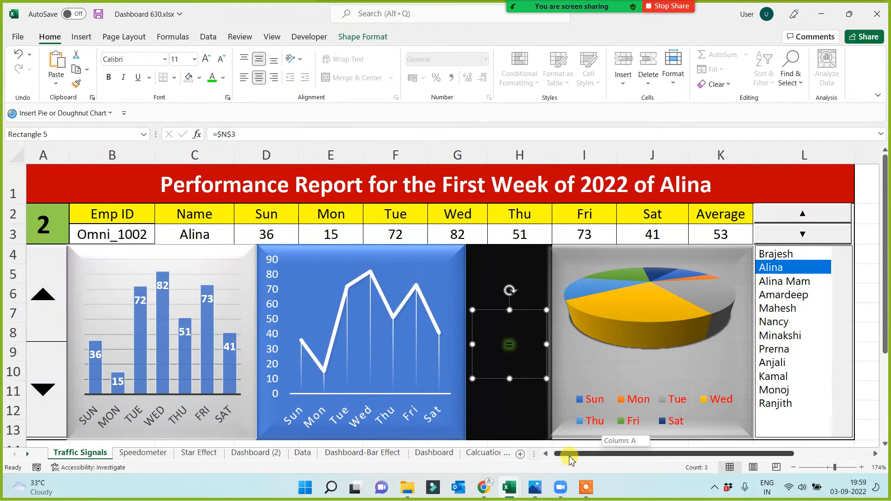
left_click(223, 77)
left_click(239, 205)
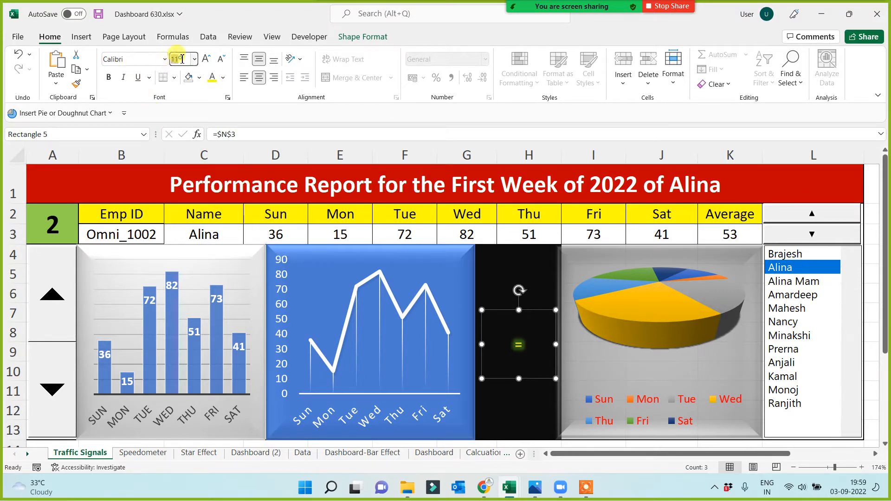
left_click(143, 61)
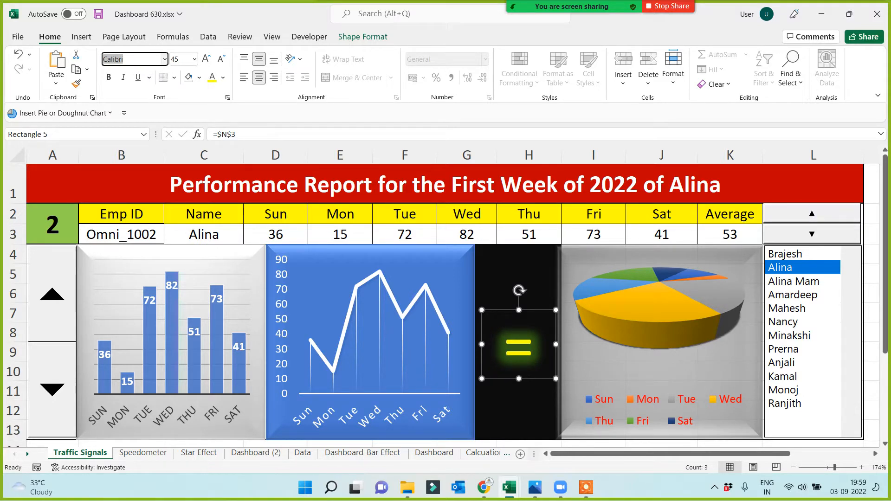
type("Webdings")
key("Return")
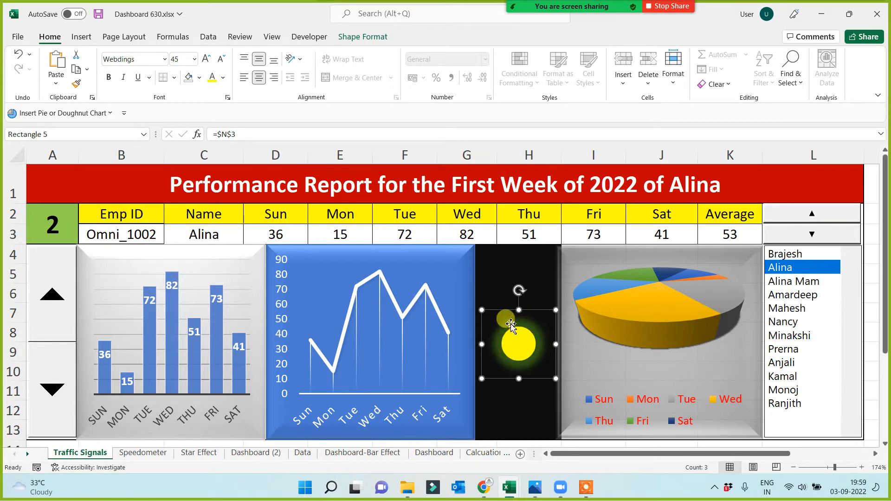
Apply the strongest gold glow text effect to the yellow signal's symbol.
left_click(368, 37)
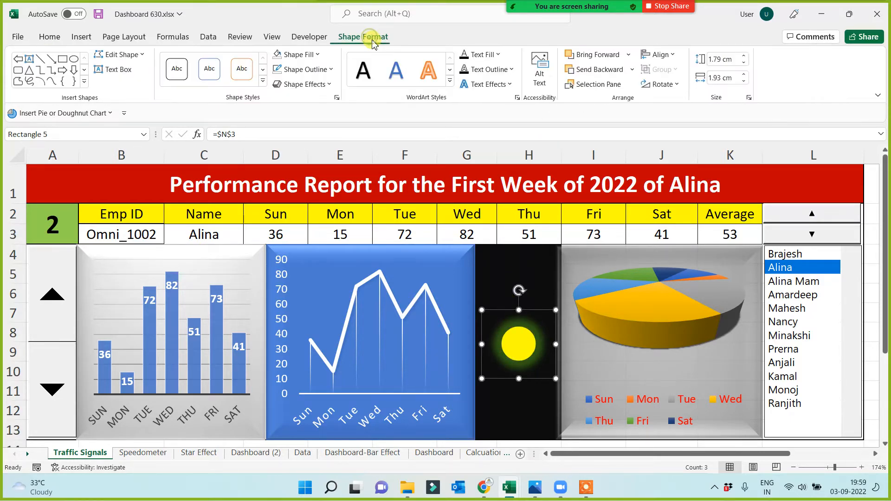
left_click(495, 85)
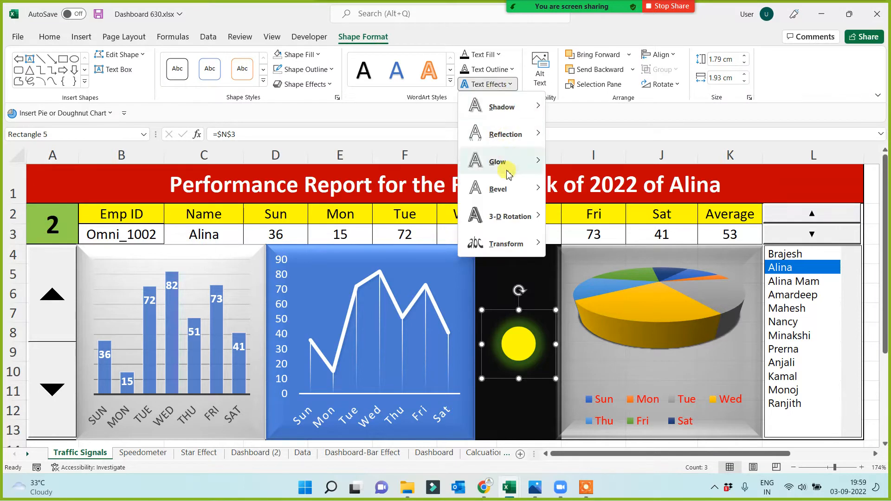
mouse_move(504, 163)
left_click(632, 304)
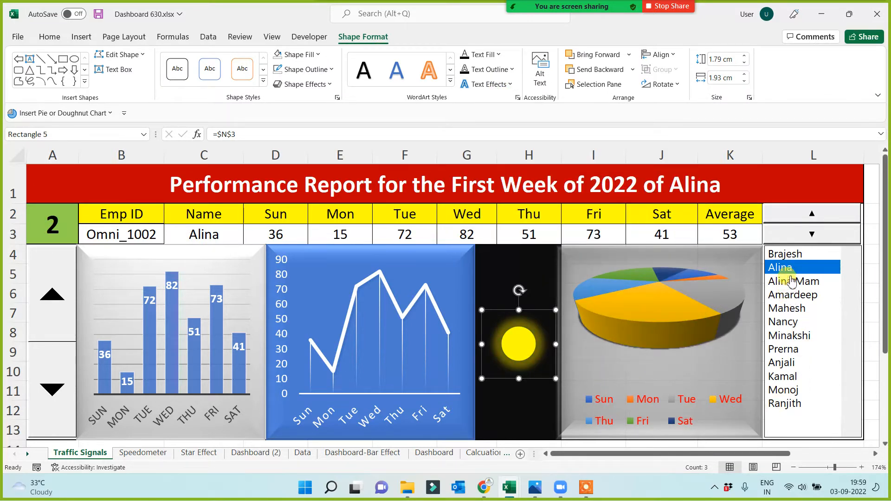
Select the first employee in the list and format the lowest signal's symbol in red, size 45, Webdings font.
left_click(784, 254)
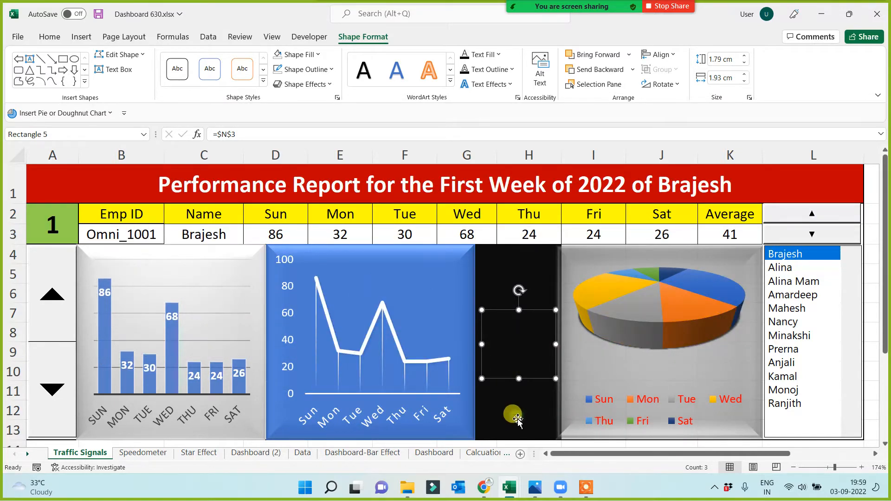
left_click(518, 419)
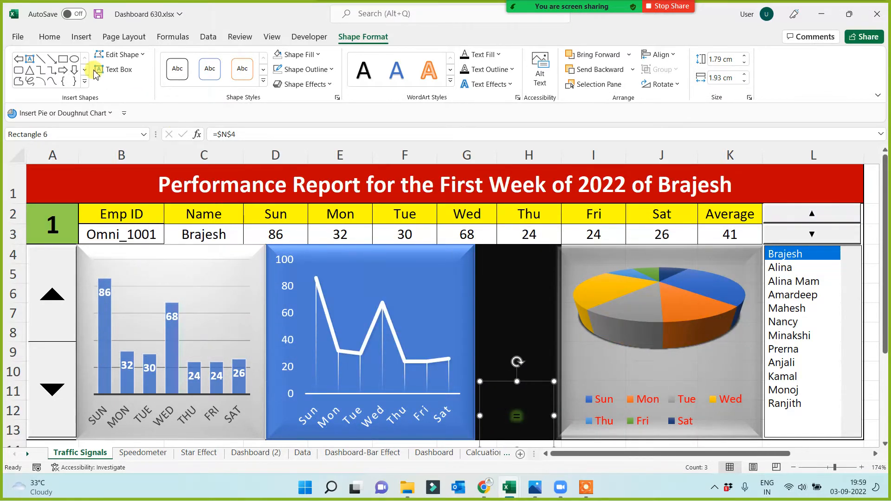
left_click(55, 40)
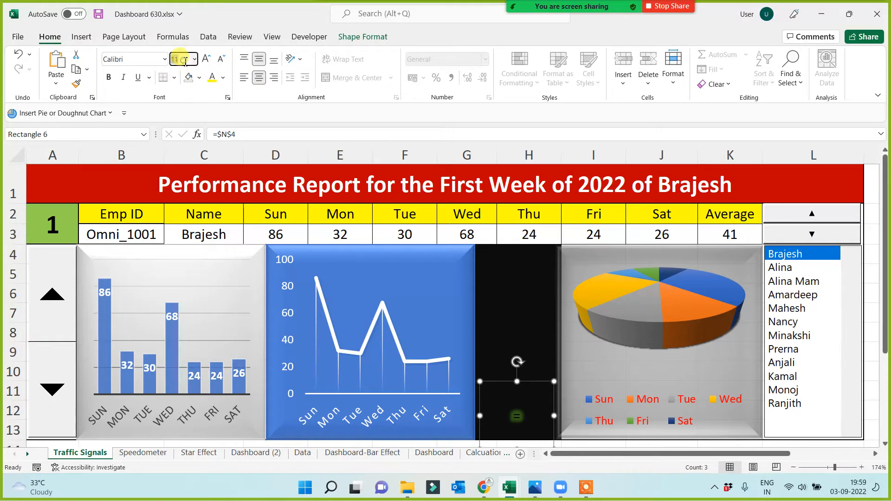
type("45")
key("Return")
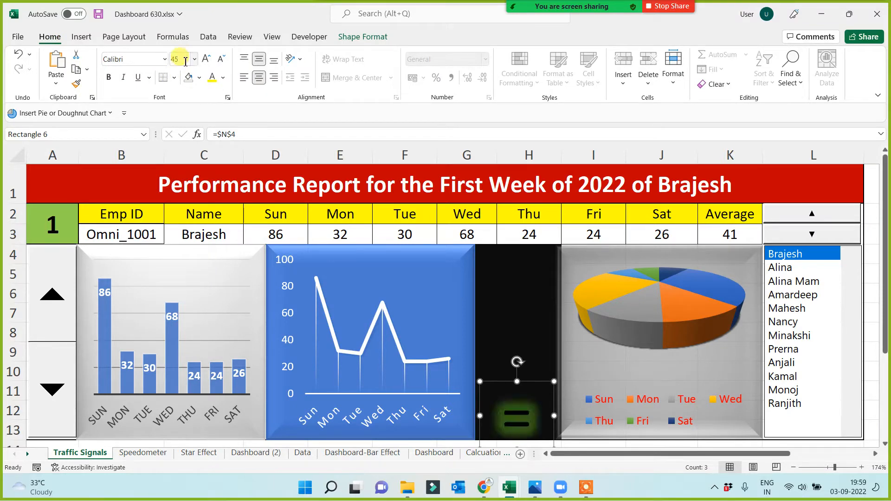
left_click(223, 78)
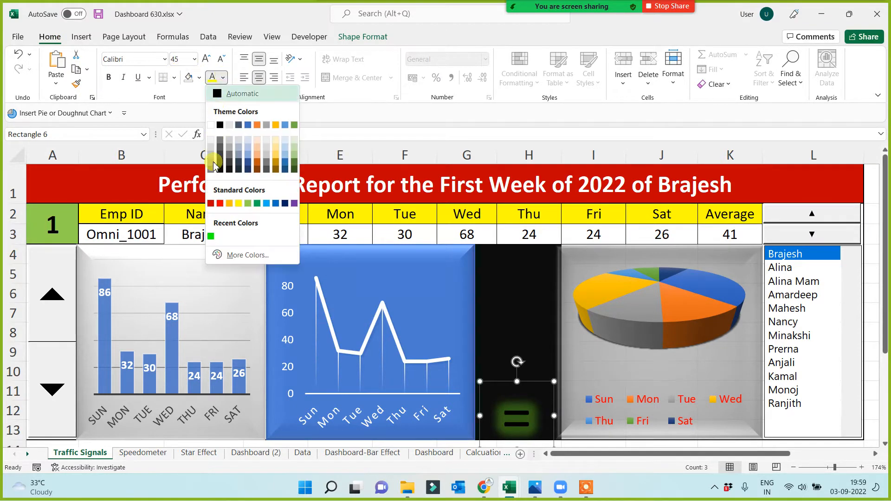
left_click(220, 205)
left_click(133, 59)
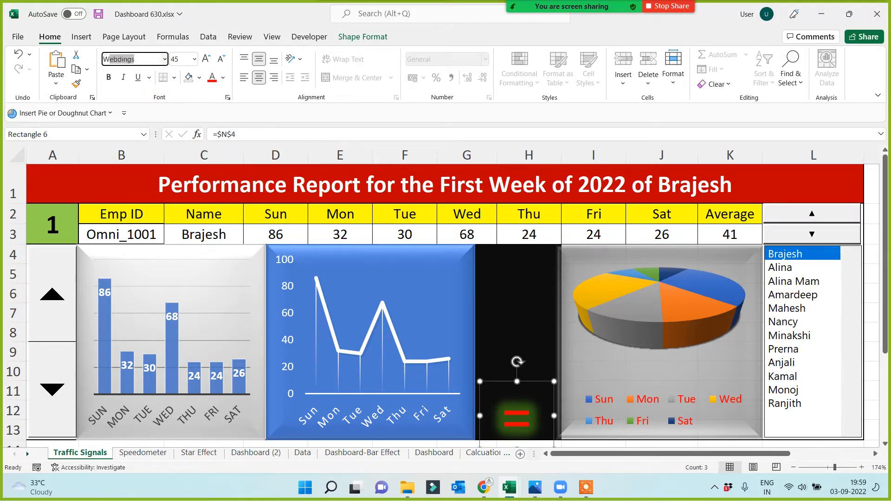
type("W")
key("Return")
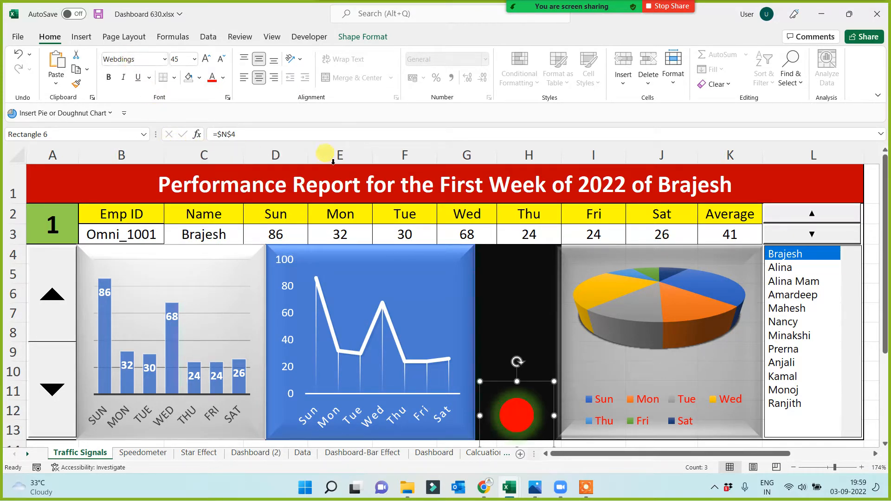
Apply the strongest orange glow text effect to the red signal's symbol.
left_click(376, 39)
left_click(490, 84)
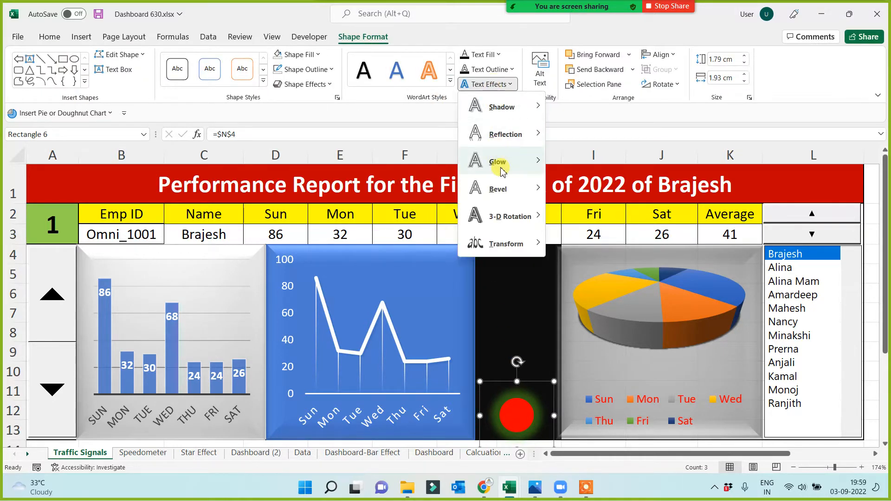
mouse_move(501, 171)
left_click(591, 299)
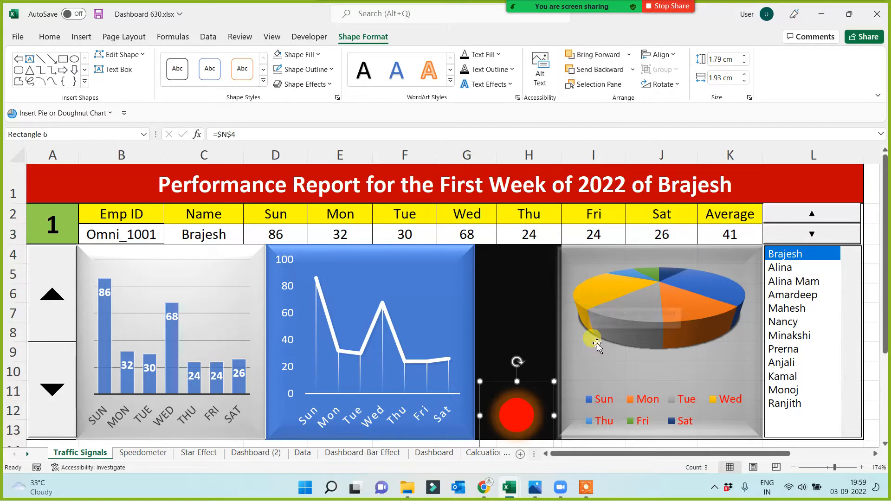
Test the three signals by selecting various employees in the list, with the formula cells in column N in view.
left_click(874, 454)
left_click(874, 454)
left_click(795, 380)
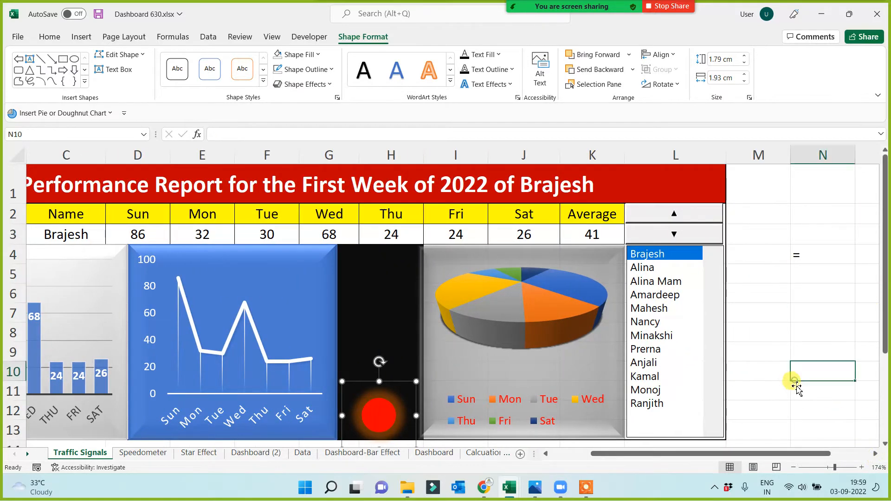
left_click(646, 268)
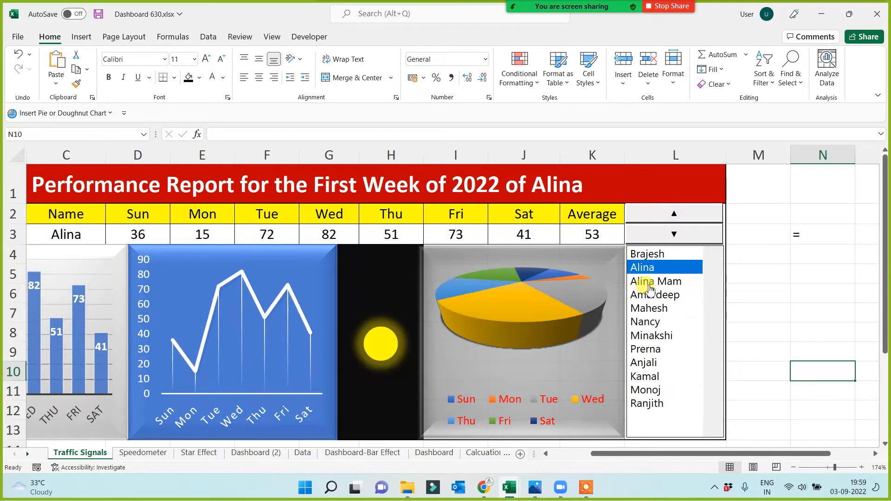
left_click(649, 283)
left_click(652, 300)
left_click(650, 335)
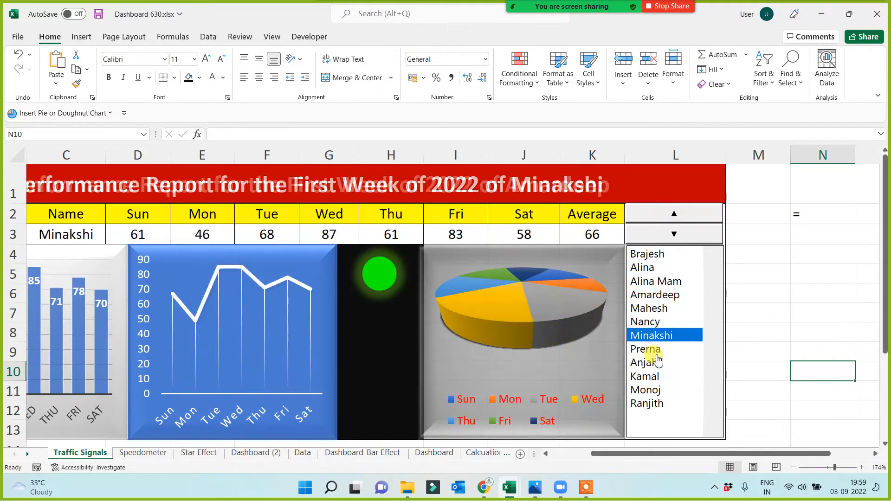
left_click(649, 350)
left_click(655, 389)
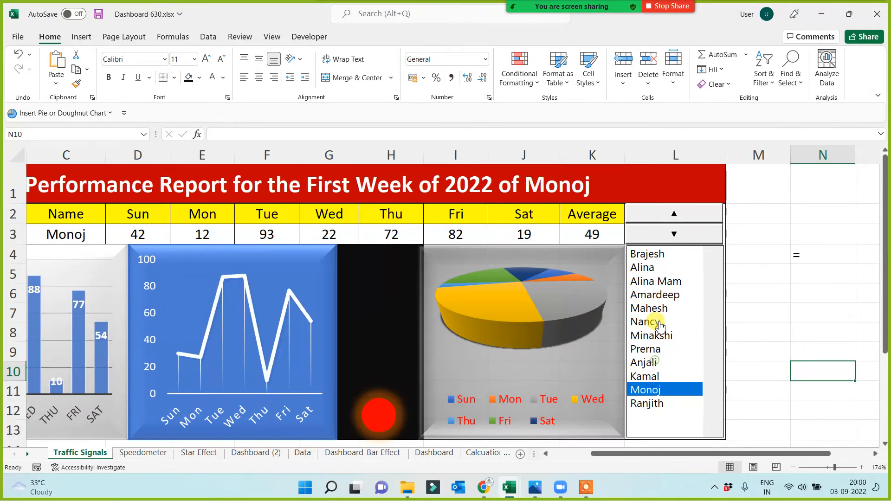
left_click(658, 322)
left_click(653, 295)
left_click(647, 268)
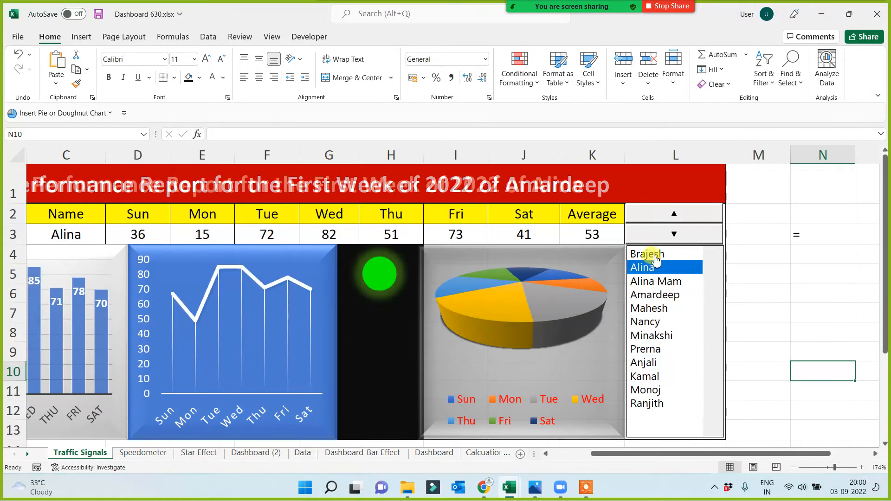
left_click(650, 254)
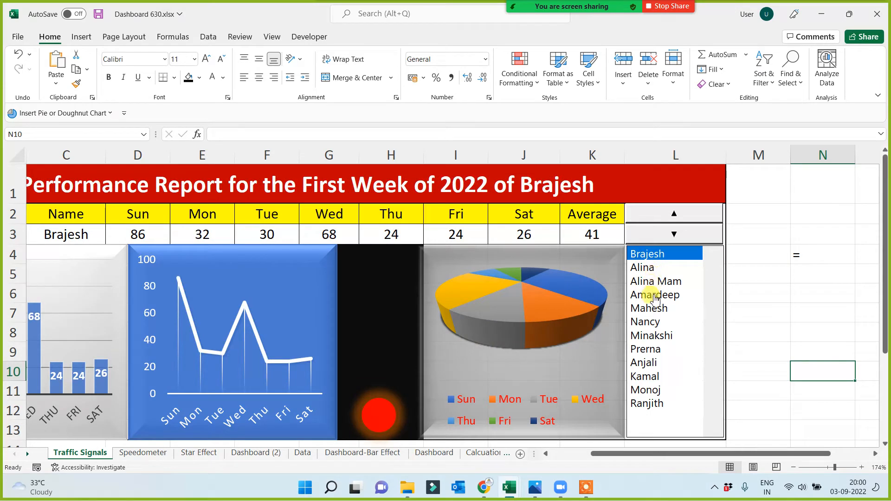
Select the third employee in the list and duplicate the green signal three times.
left_click(656, 282)
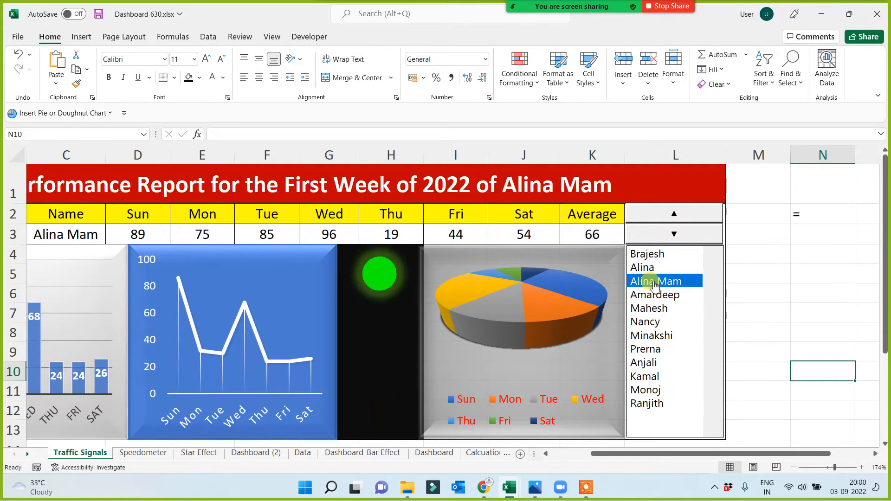
left_click(382, 278)
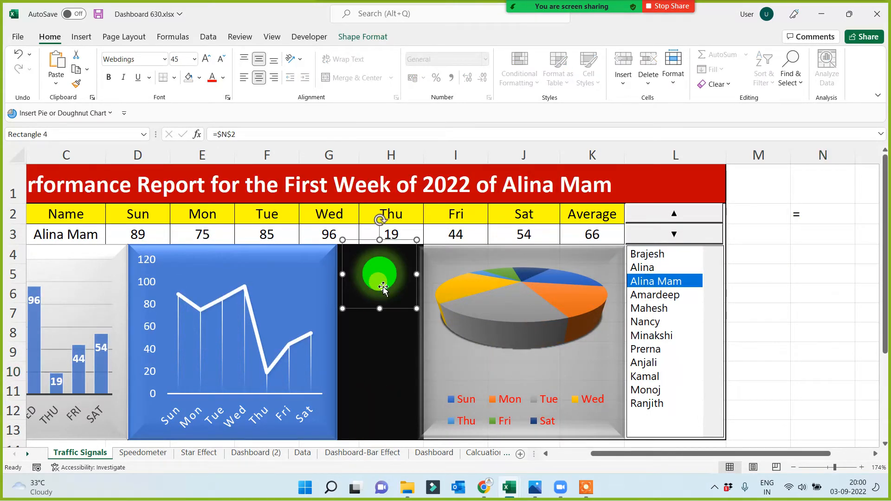
key("ctrl+d")
key("ctrl+d")
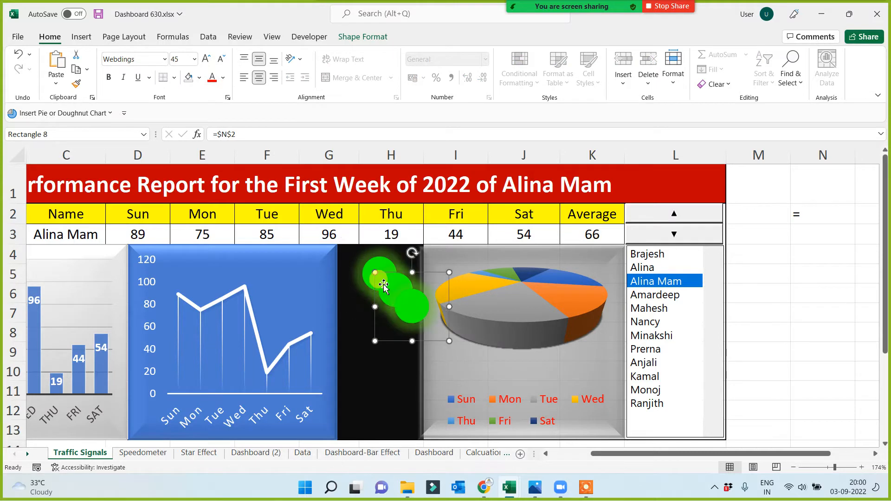
key("ctrl+d")
Arrange the green signal and its three copies in an evenly spaced vertical column over the black panel.
left_click_drag(400, 374, 380, 413)
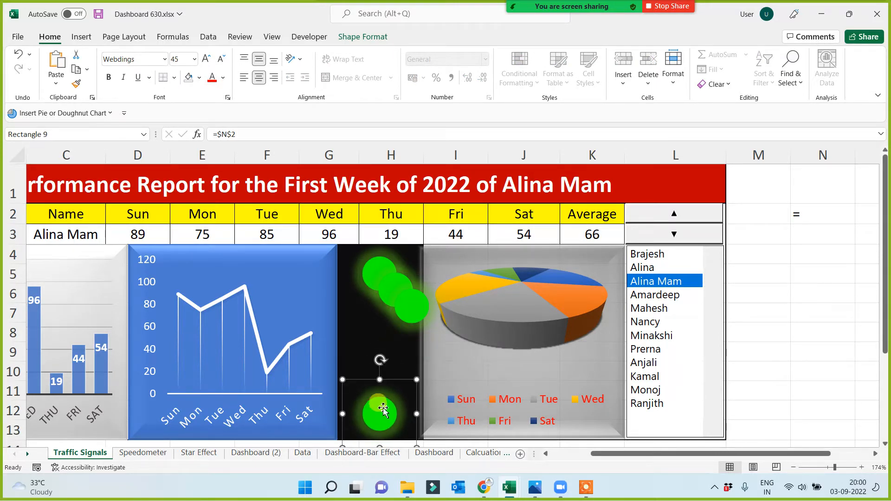
left_click_drag(414, 310, 380, 369)
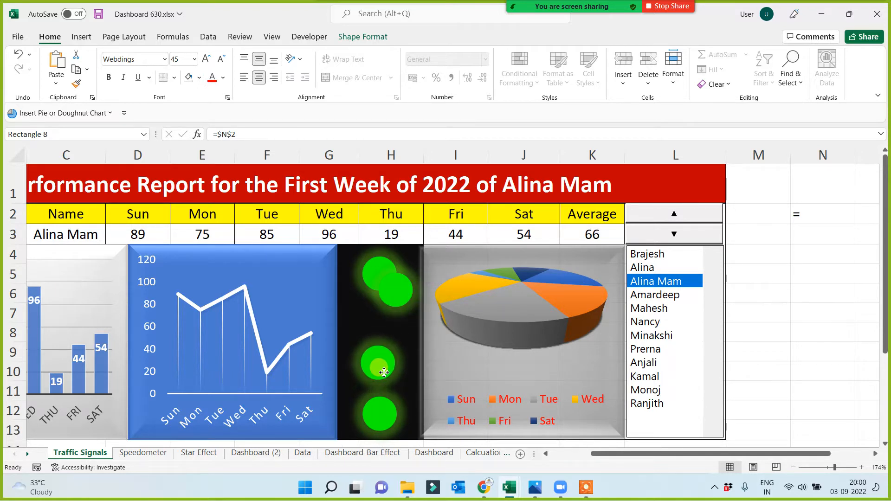
left_click_drag(396, 303, 379, 325)
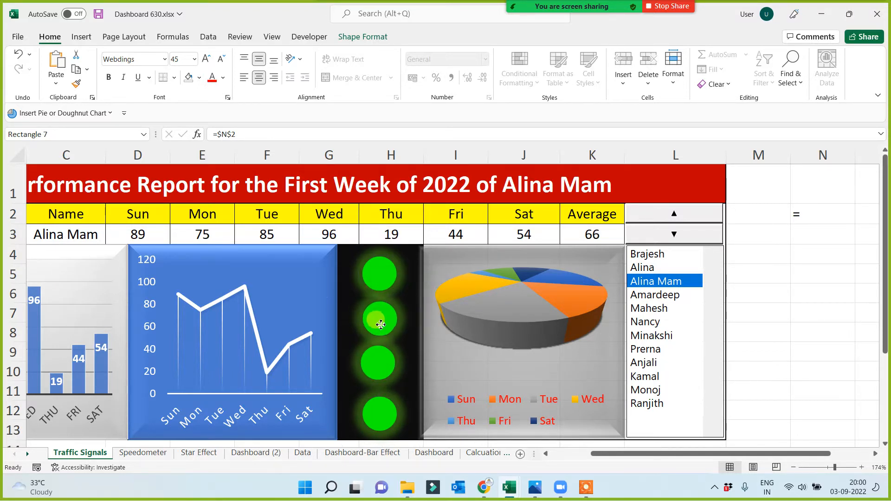
left_click_drag(395, 268, 386, 266)
left_click_drag(383, 324, 381, 320)
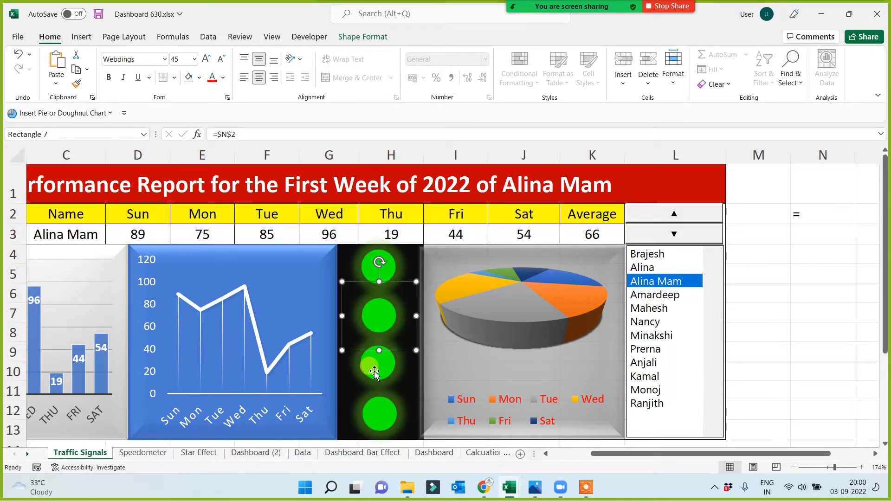
left_click_drag(375, 373, 377, 371)
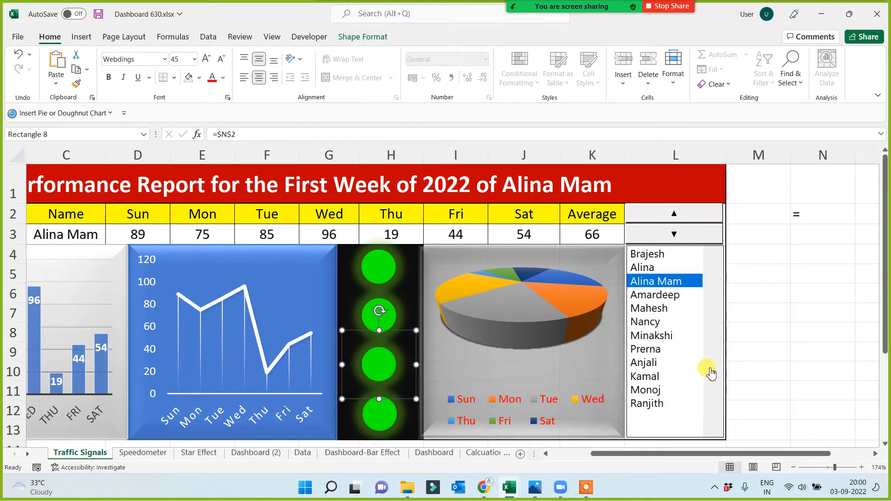
left_click(751, 334)
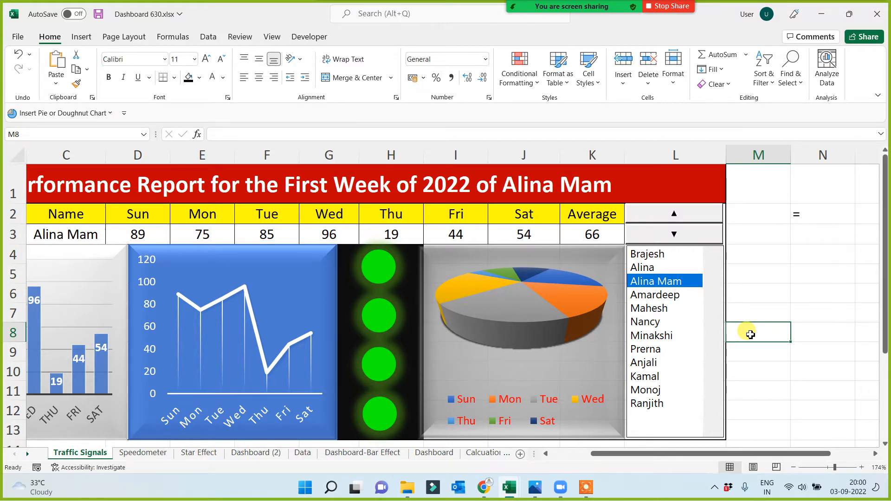
Select the first employee in the list and duplicate the red signal three times.
left_click(653, 257)
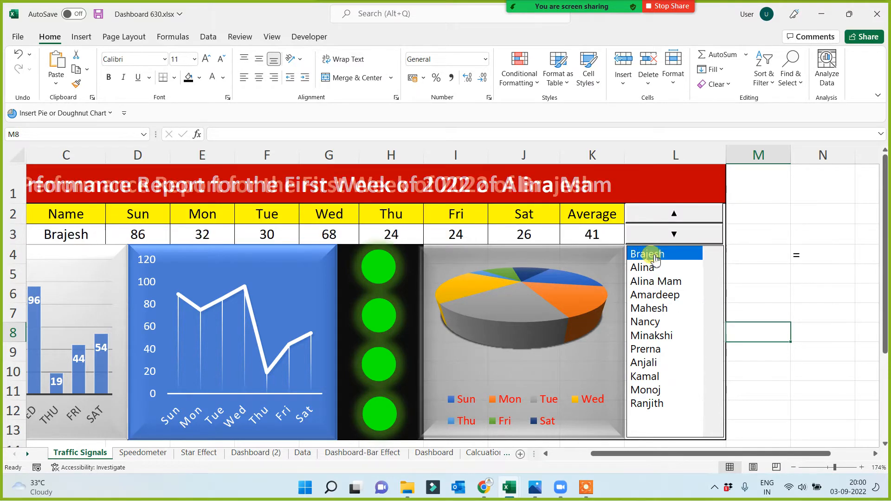
left_click(376, 419)
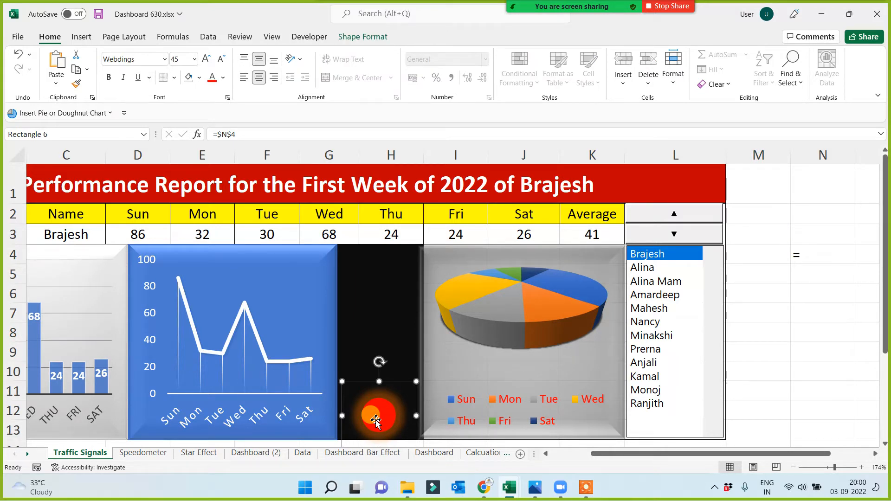
key("ctrl+d")
key("ctrl+d")
key("ctrl+d")
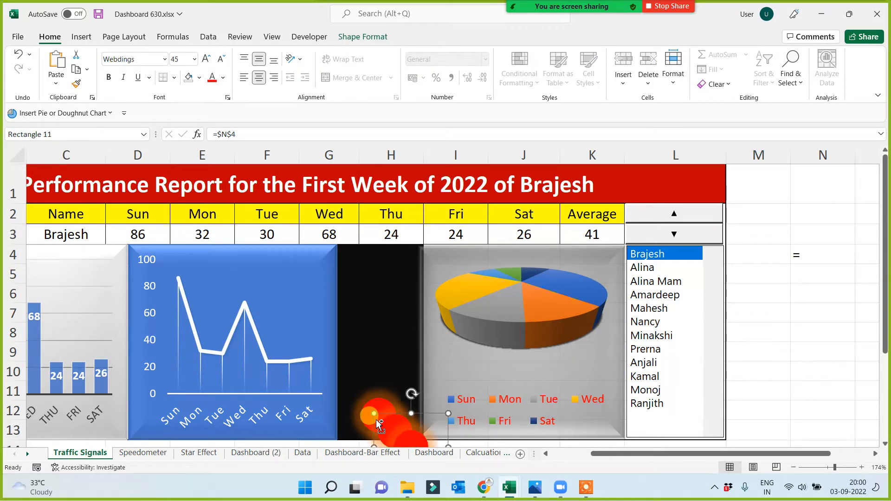
Stack the three red copies above the original signal in an evenly spaced column on the black panel.
scroll(516, 418, "down", 1)
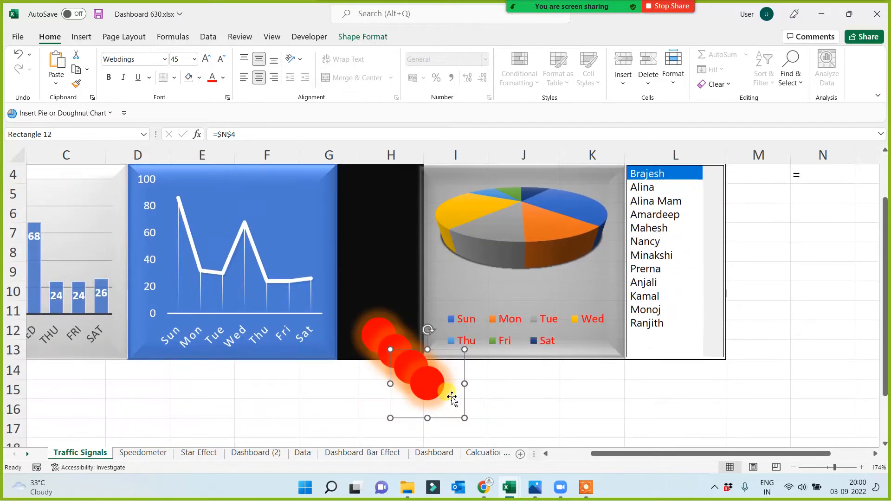
left_click_drag(432, 404, 382, 297)
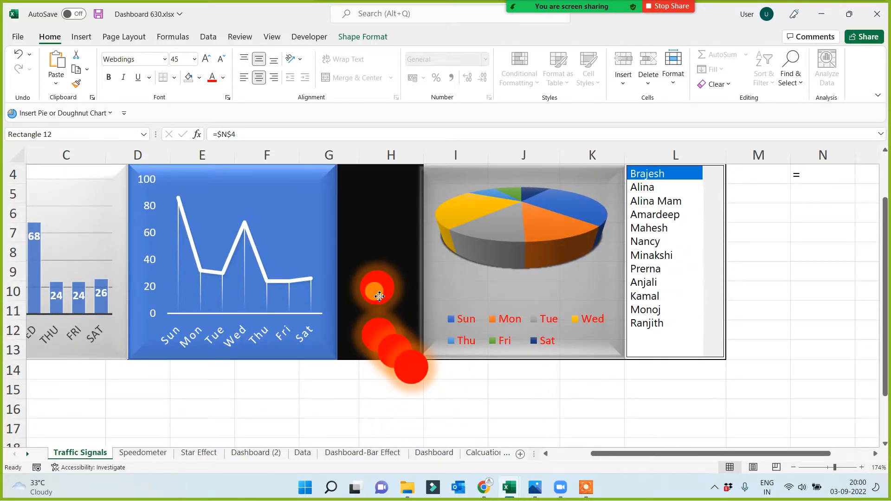
left_click_drag(409, 381, 381, 257)
scroll(437, 435, "up", 1)
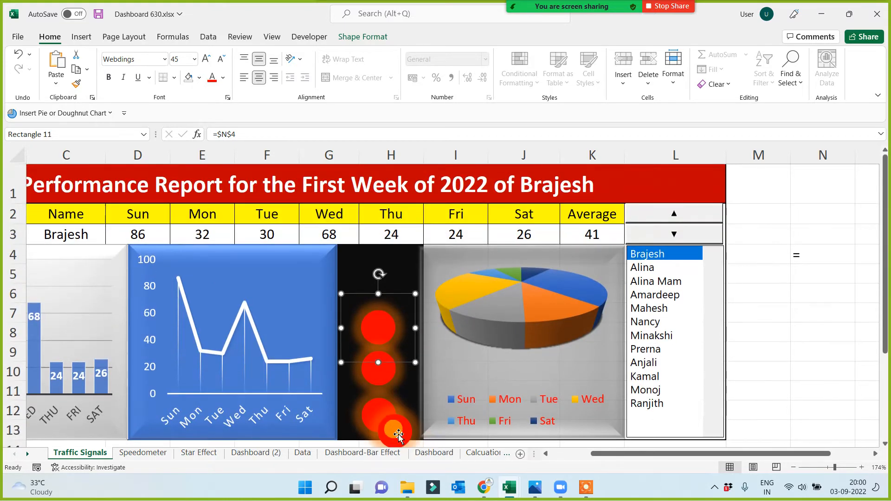
left_click_drag(396, 432, 381, 274)
left_click_drag(381, 328, 383, 323)
left_click_drag(379, 374, 381, 374)
left_click_drag(378, 419, 382, 421)
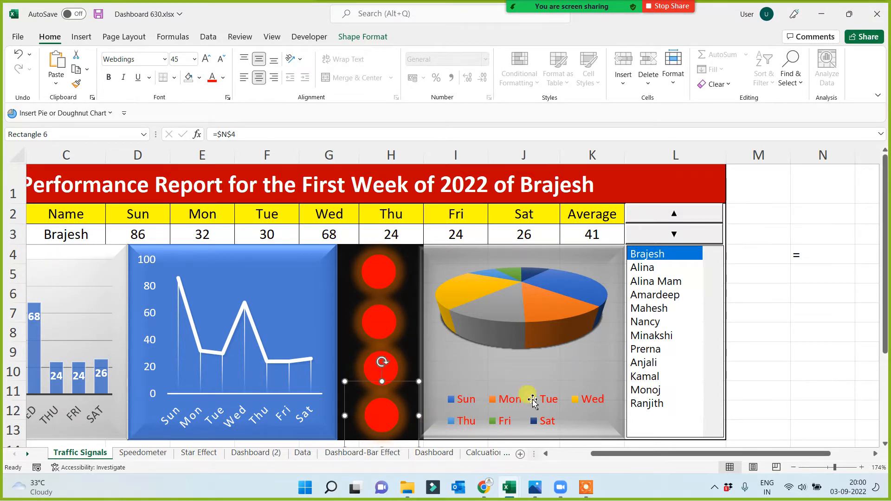
Select the sixth employee in the list and duplicate the yellow signal three times.
left_click(655, 296)
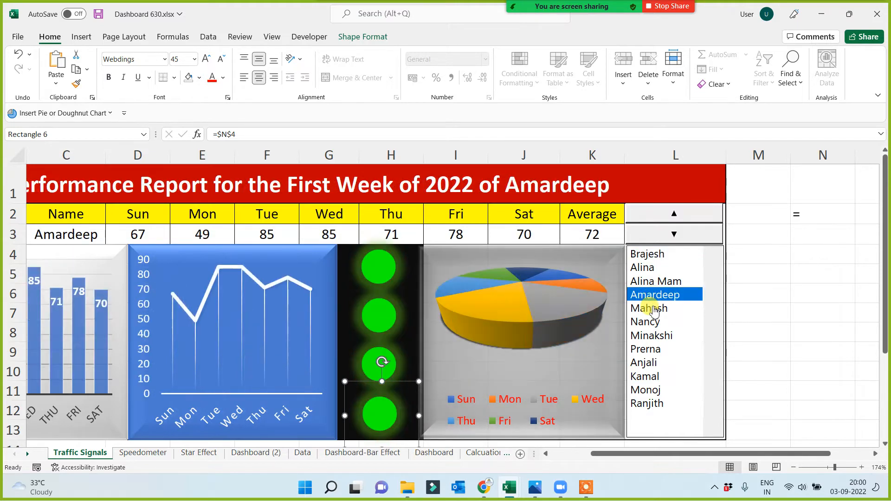
left_click(651, 308)
left_click(653, 322)
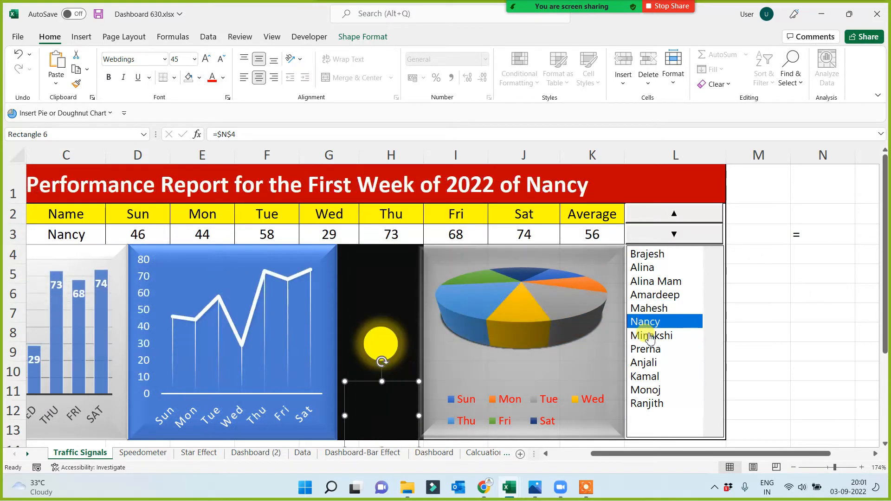
left_click(379, 353)
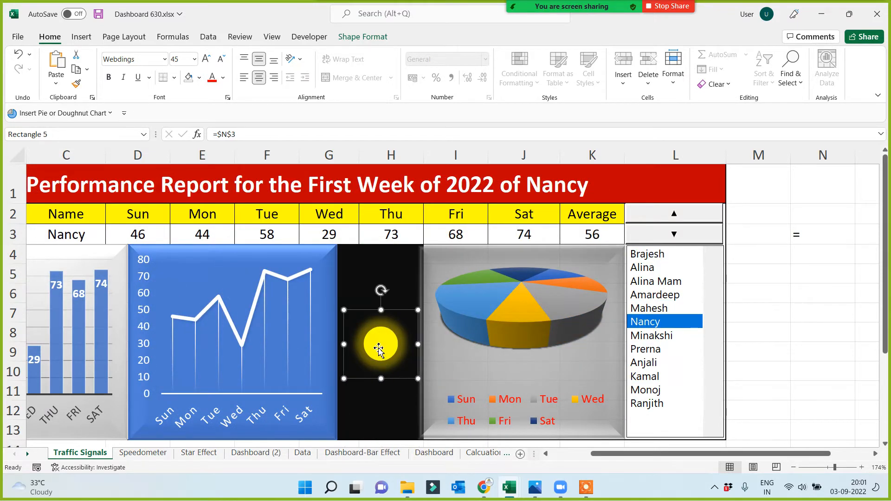
key("ctrl+d")
key("ctrl+d")
key("ctrl+d")
Arrange the yellow signal and its three copies in an evenly spaced vertical column over the black panel.
left_click_drag(431, 395, 381, 275)
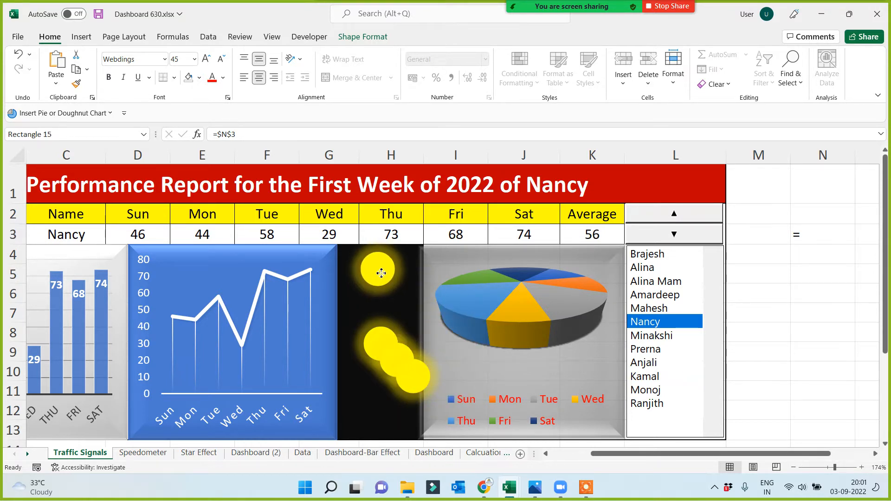
left_click_drag(409, 380, 374, 423)
left_click_drag(388, 362, 376, 318)
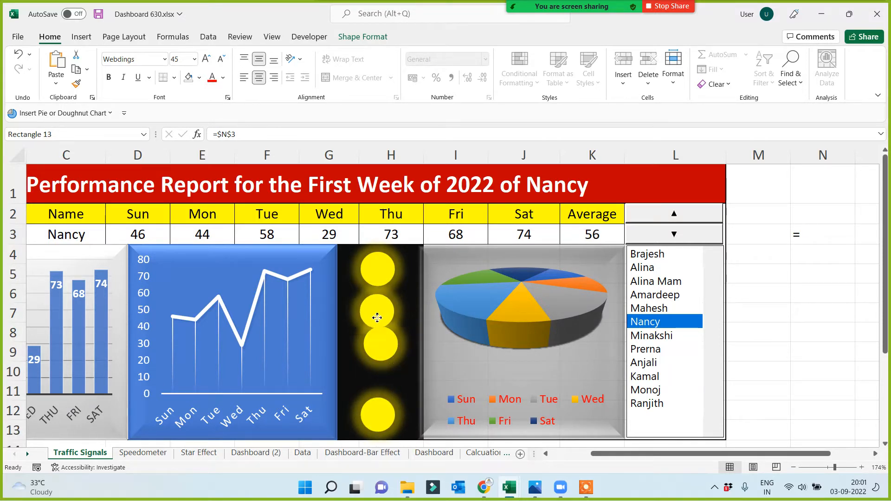
left_click(377, 367)
left_click(380, 369)
left_click(382, 351)
left_click(387, 370)
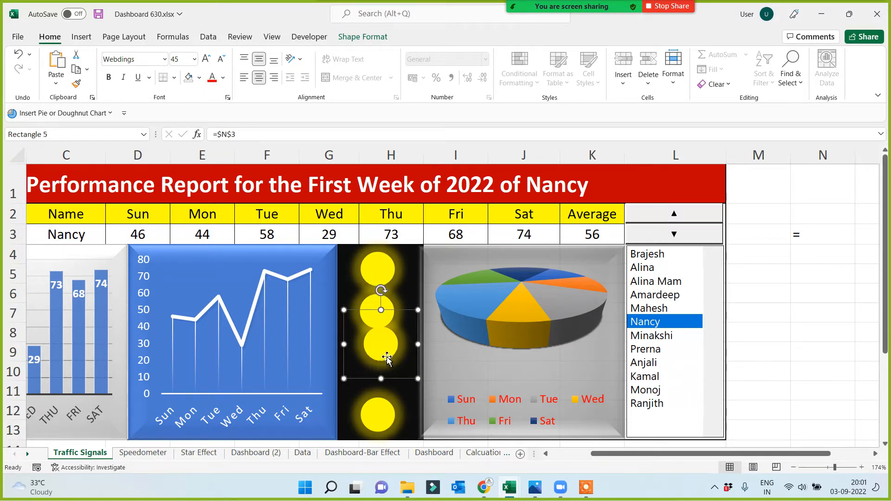
left_click_drag(388, 359, 384, 378)
left_click_drag(390, 315, 392, 317)
left_click(780, 369)
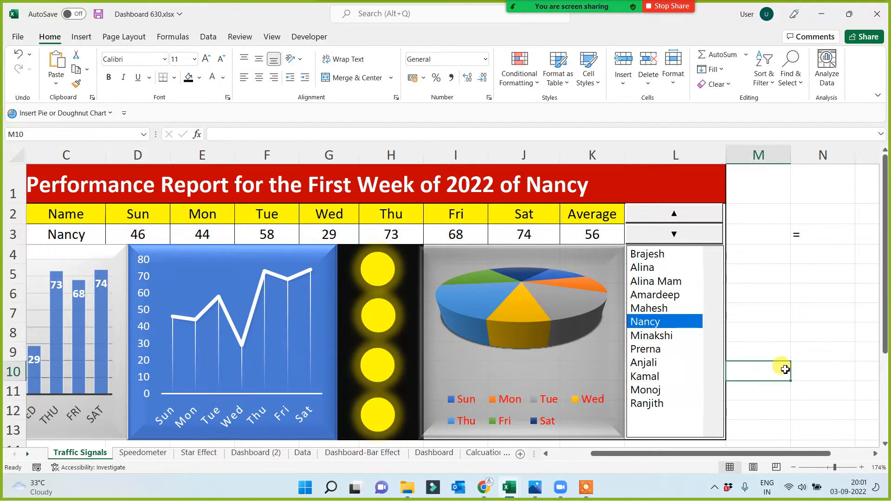
Check the signal column with the whole dashboard in view by choosing the fourth and second employees.
left_click_drag(604, 453, 567, 460)
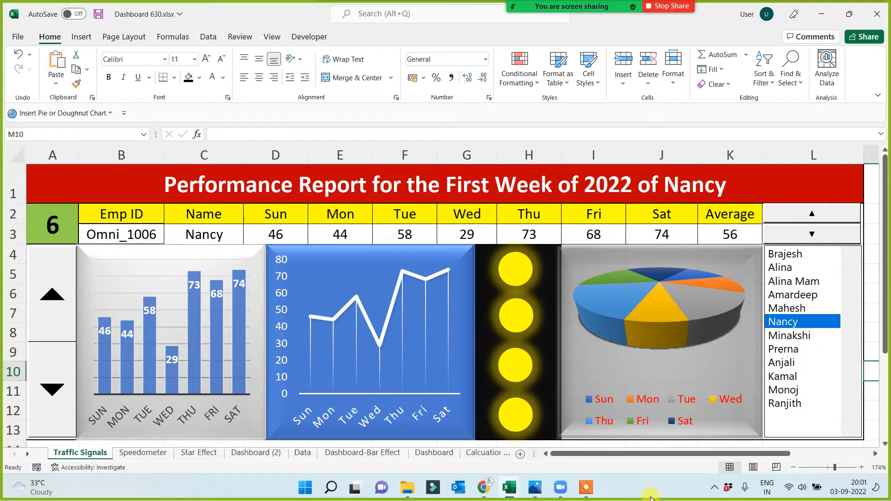
left_click(793, 295)
left_click(794, 270)
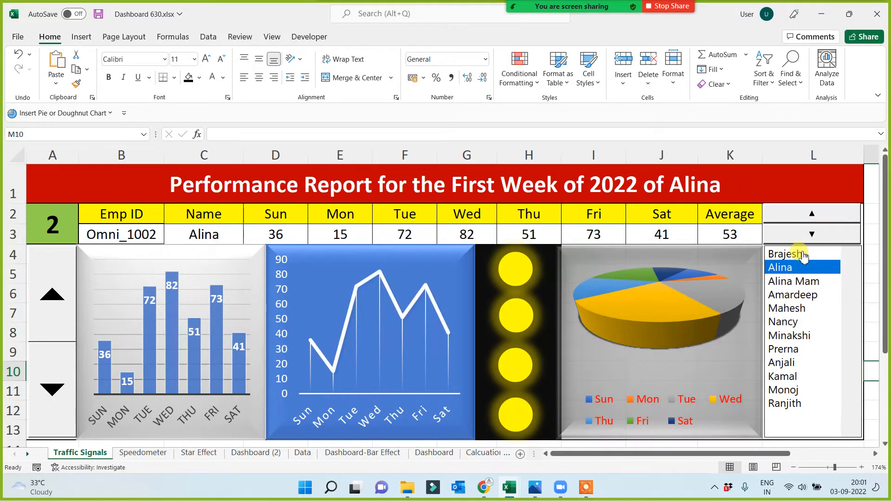
left_click(798, 255)
left_click(800, 267)
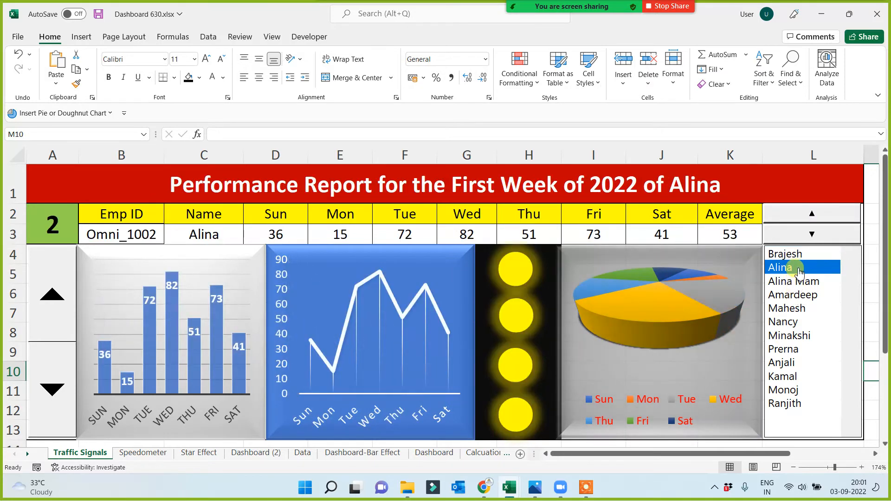
Select the first employee and reposition the red signals so the four are evenly spaced in the column.
left_click(800, 255)
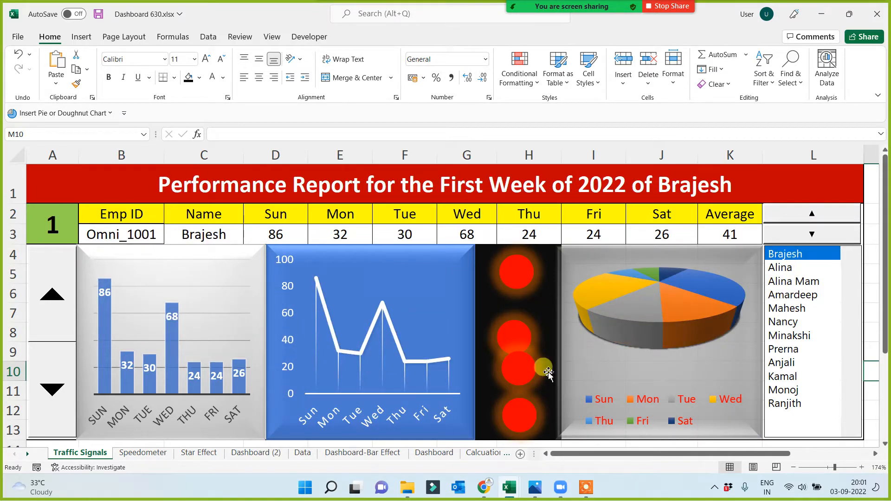
left_click(519, 345)
left_click(525, 328)
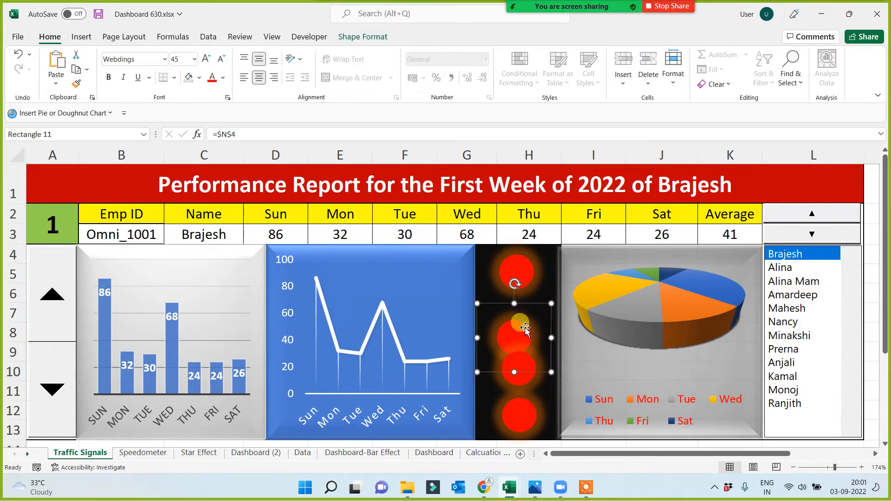
left_click_drag(520, 332, 523, 314)
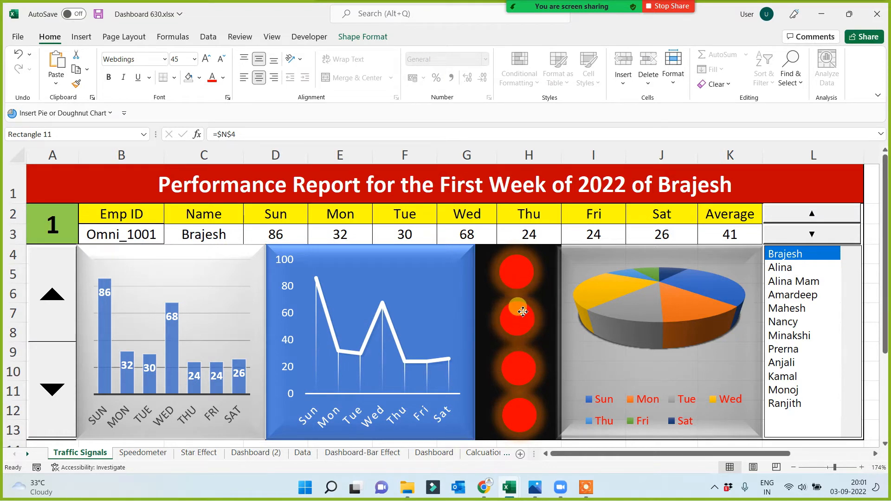
left_click_drag(524, 373, 523, 374)
left_click(519, 417)
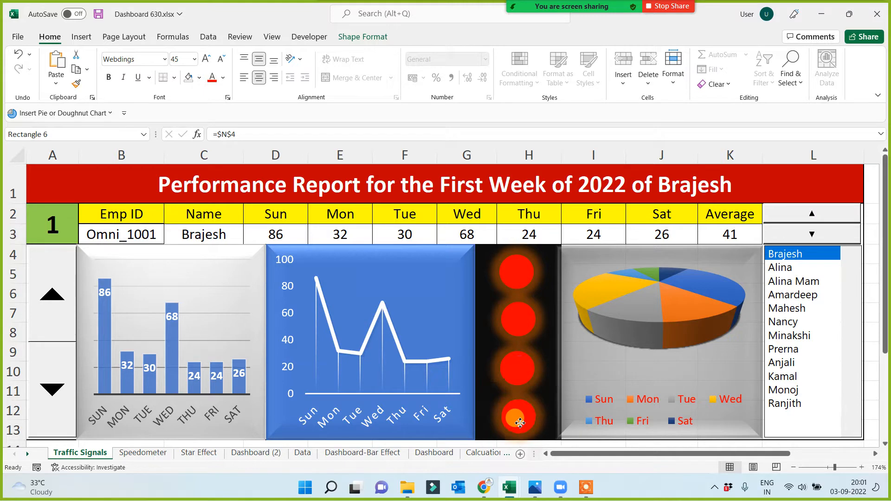
Test the traffic signals by choosing different employees throughout the list and comparing the signal colour with each average.
left_click(785, 268)
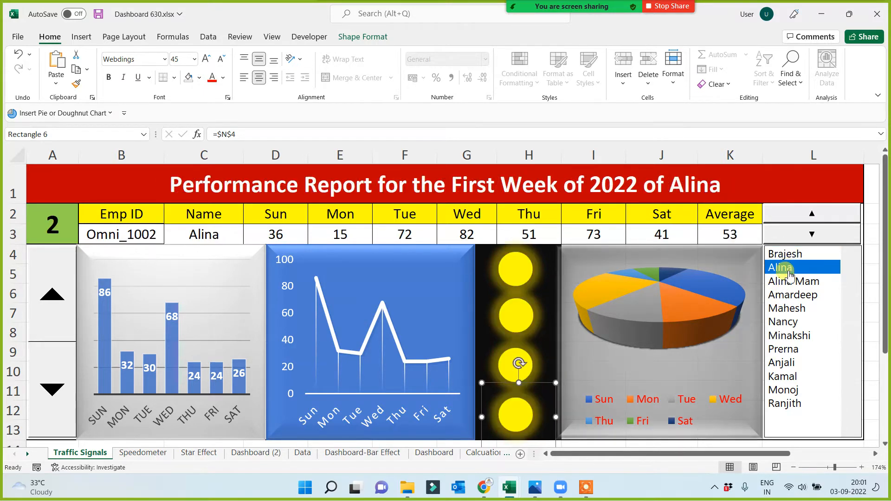
left_click(790, 282)
left_click(791, 295)
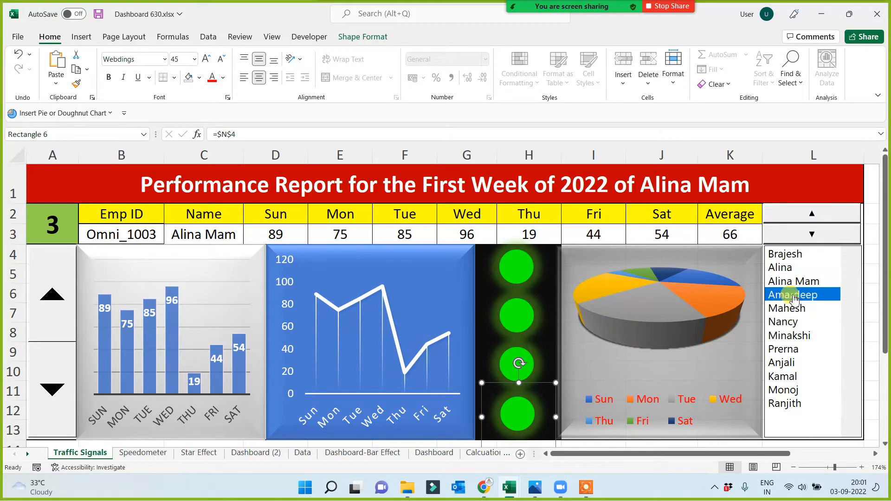
left_click(795, 313)
left_click(789, 324)
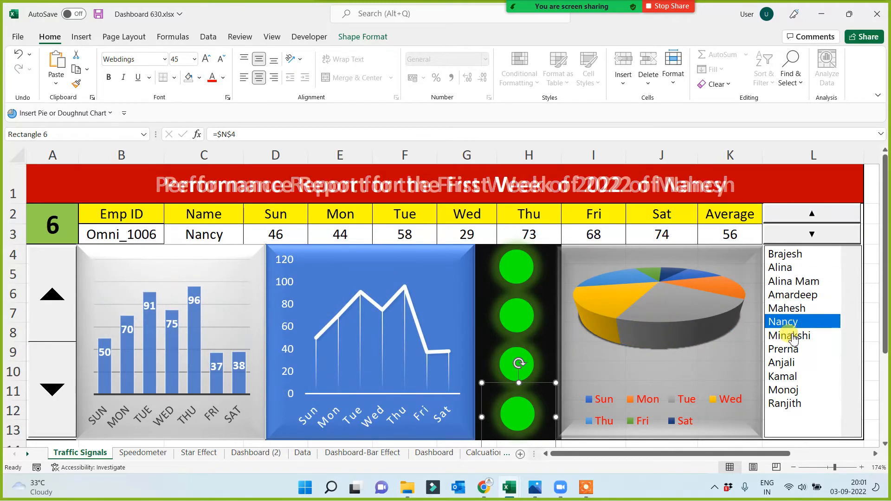
left_click(794, 339)
left_click(790, 349)
left_click(790, 375)
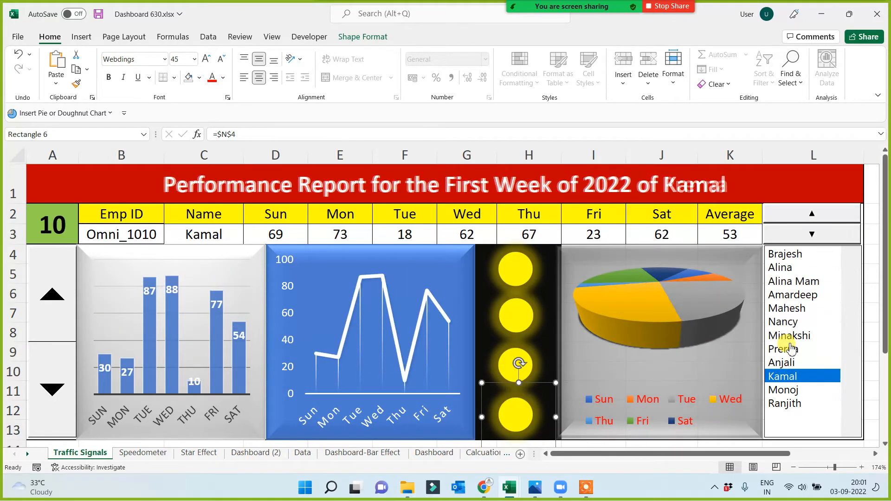
left_click(791, 352)
left_click(792, 296)
left_click(794, 255)
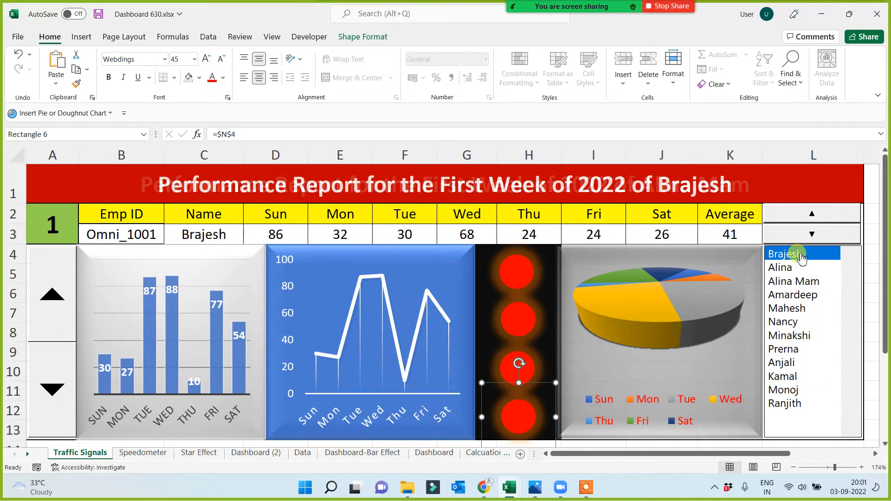
left_click(794, 296)
left_click(798, 322)
left_click(795, 336)
left_click(792, 363)
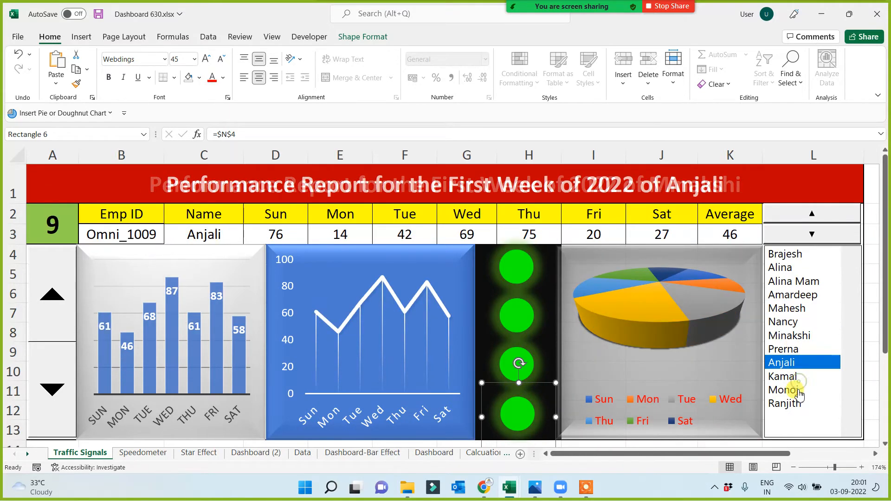
left_click(792, 376)
left_click(795, 390)
Examine the helper cells N2:N4 and the colour thresholds beside the dashboard, ending on cell N8.
left_click(876, 453)
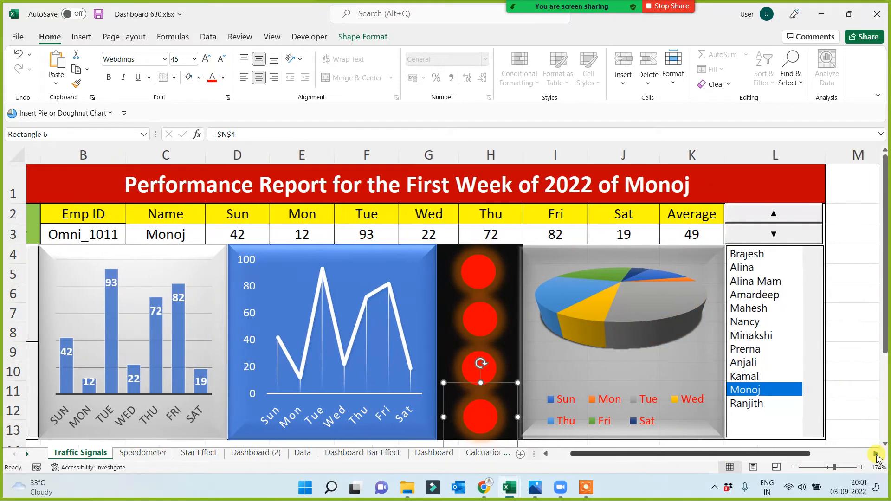
left_click(876, 455)
left_click_drag(673, 205, 691, 255)
left_click(678, 315)
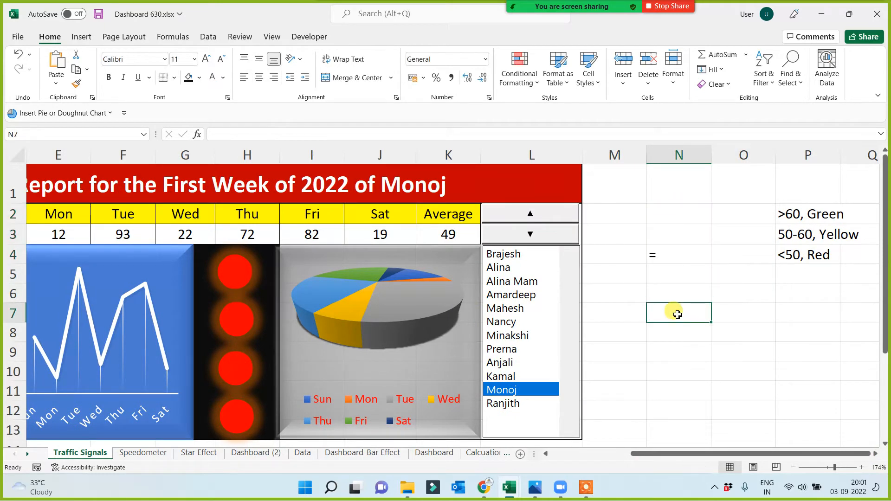
left_click(678, 326)
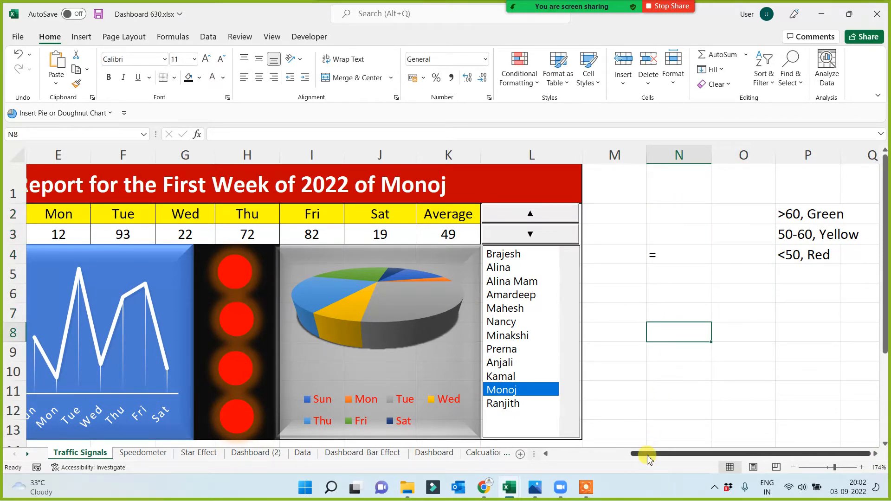
left_click_drag(649, 455, 552, 460)
Recheck the red, yellow and green signals against more employees, ending with the ninth employee selected.
left_click(766, 338)
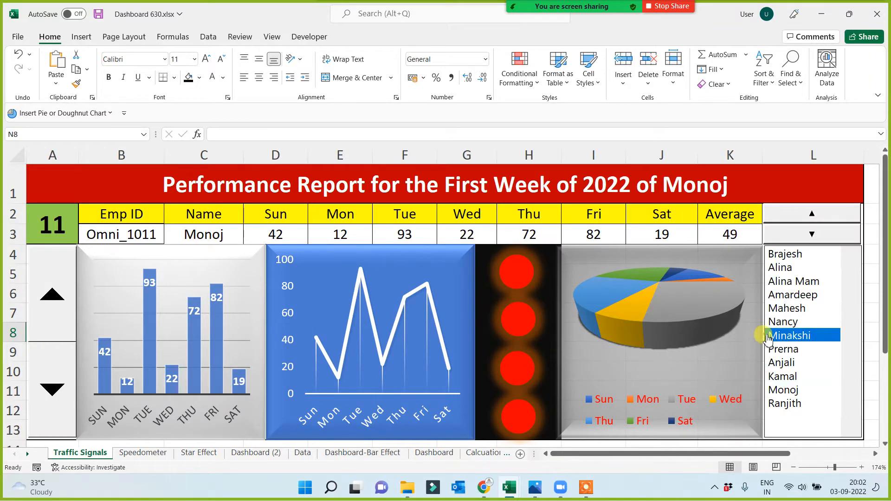
left_click(777, 296)
left_click(782, 266)
left_click(784, 255)
left_click(789, 295)
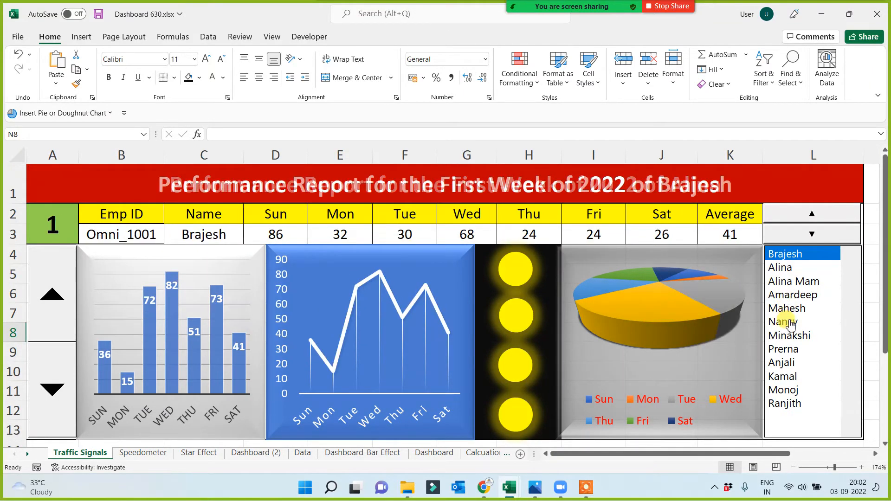
left_click(788, 320)
left_click(789, 336)
left_click(785, 377)
left_click(789, 308)
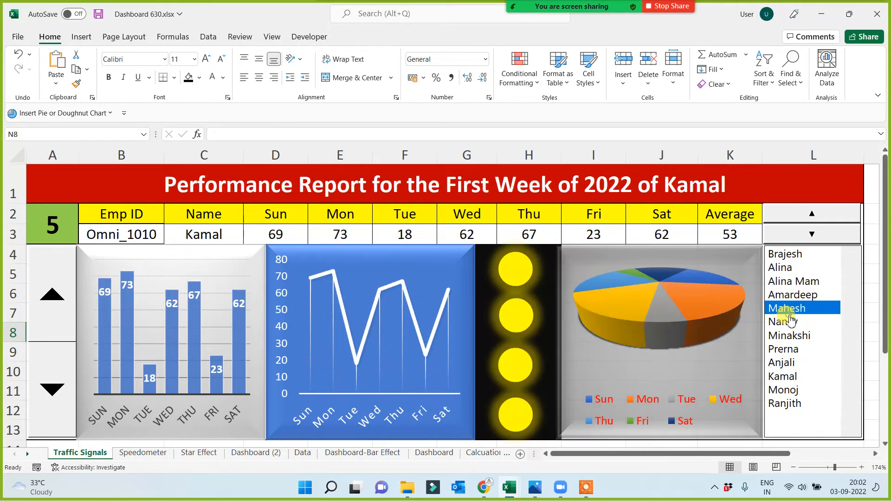
left_click(791, 295)
left_click(796, 282)
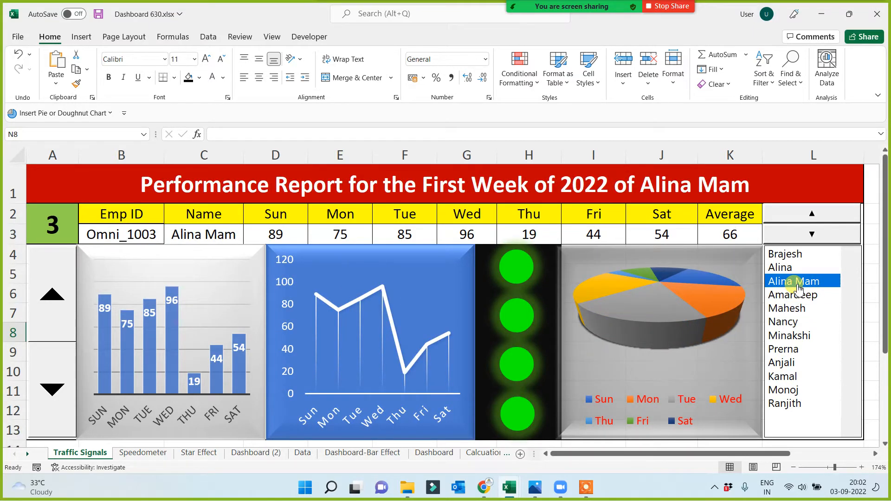
left_click(783, 268)
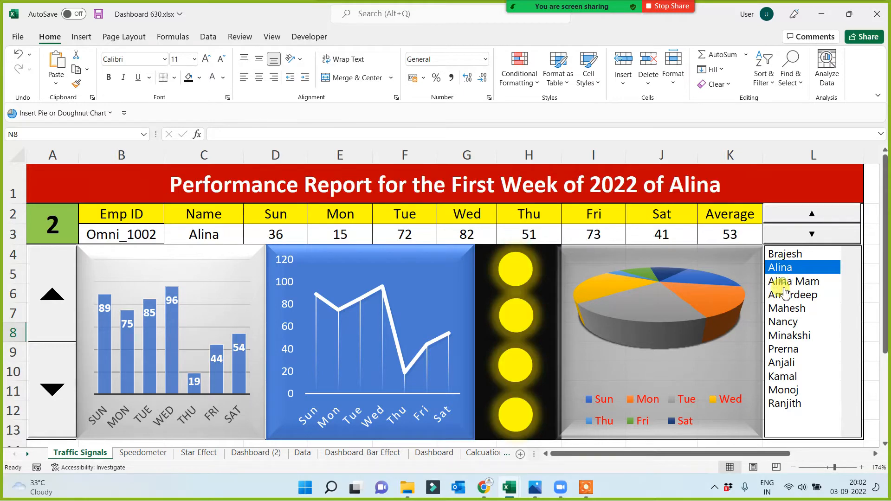
left_click(785, 281)
left_click(785, 324)
left_click(785, 350)
left_click(785, 363)
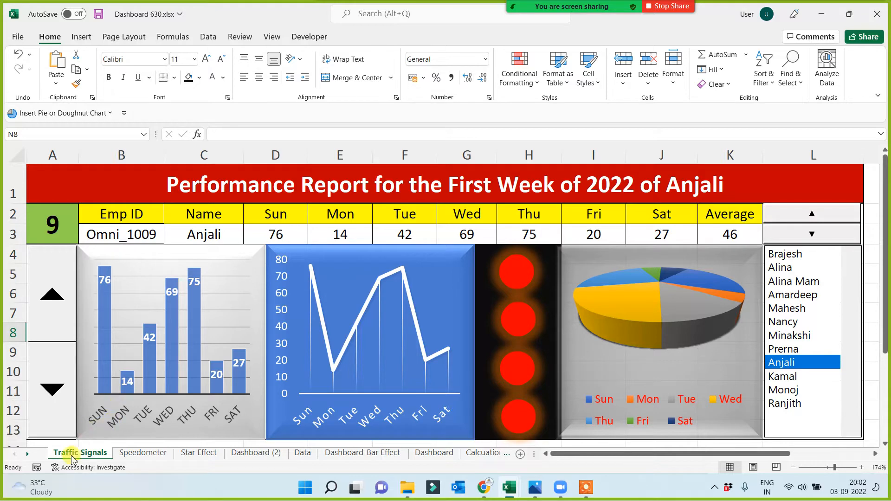
Review the topic list on the Calcuations sheet down to Traffic Signals, and view the Dashboard sheet.
left_click(483, 454)
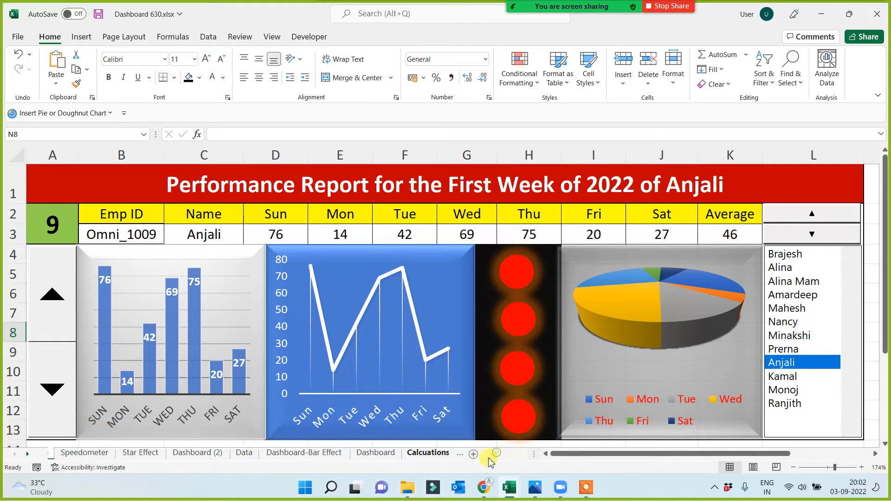
left_click(70, 365)
left_click(61, 297)
left_click(60, 312)
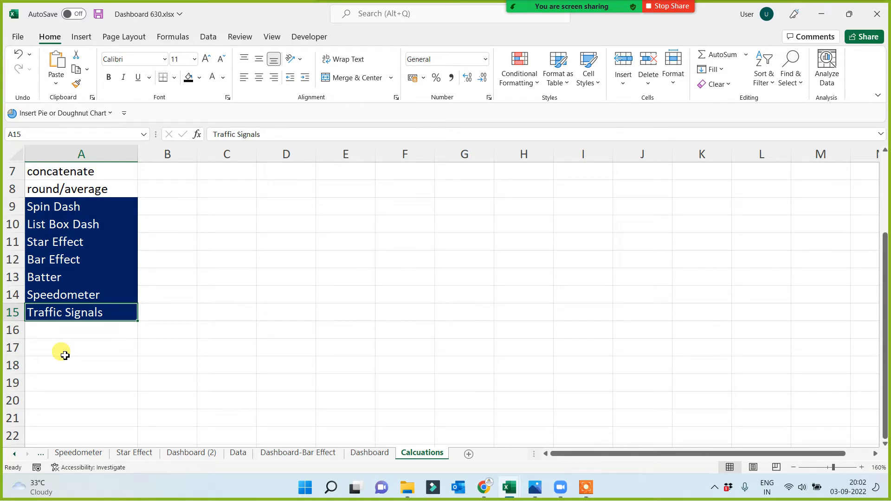
left_click(365, 454)
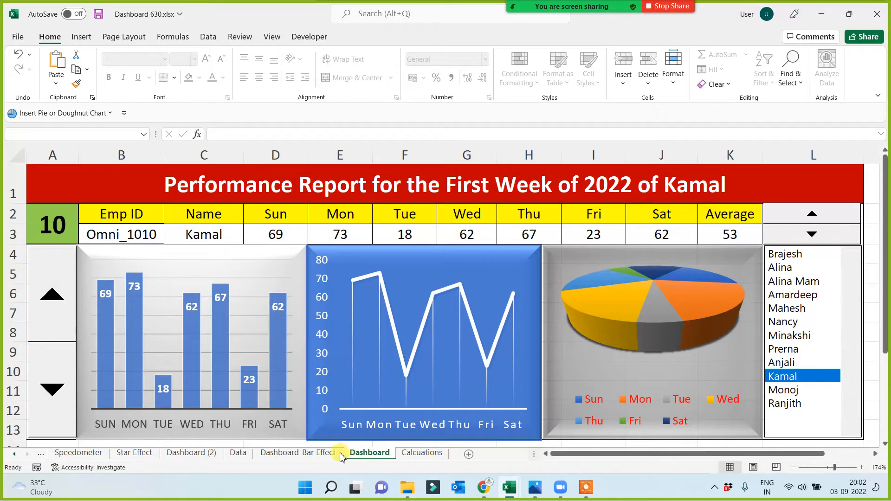
left_click(377, 454)
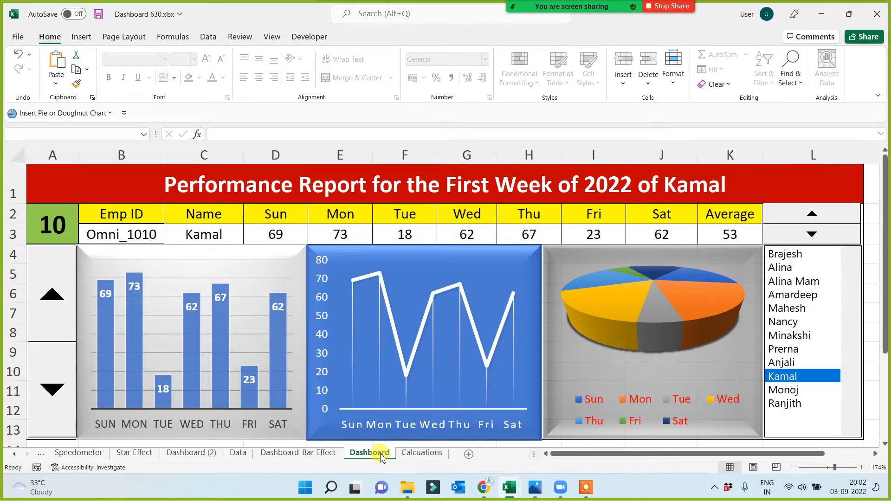
Add "Con formatting" to the topic list in cell A16 of the Calcuations sheet, below Traffic Signals.
left_click(412, 454)
left_click(83, 333)
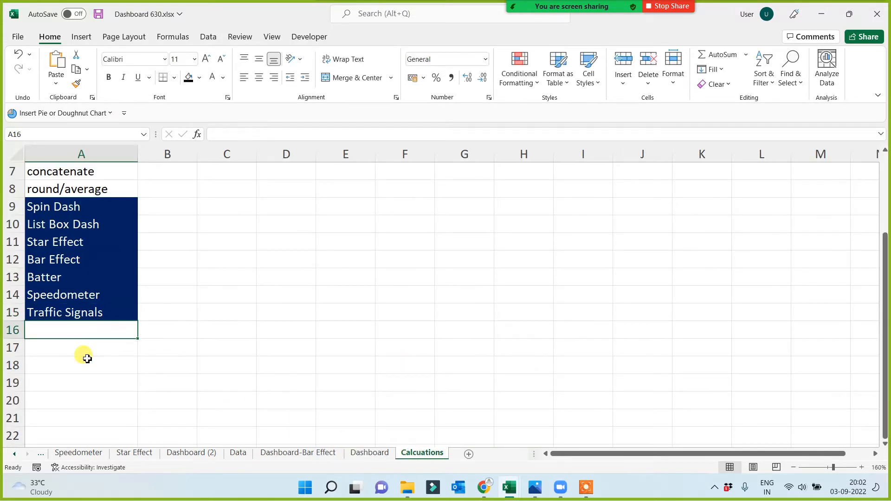
type("Con formatting")
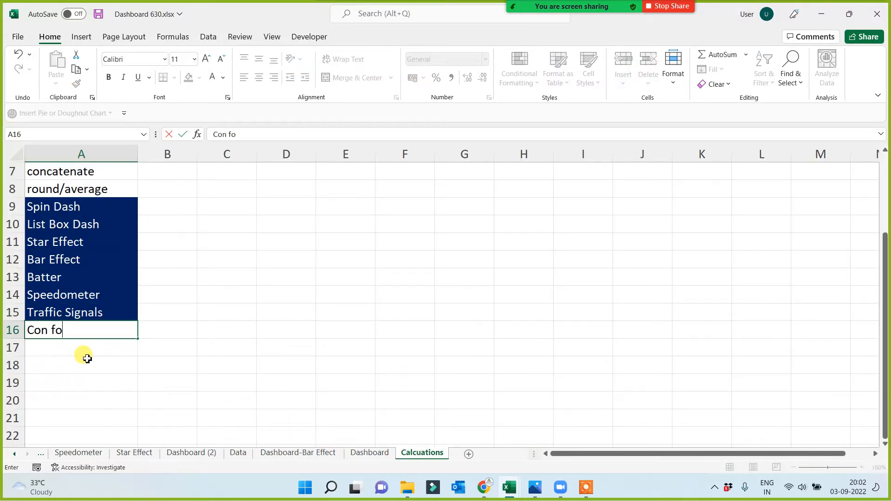
left_click(99, 381)
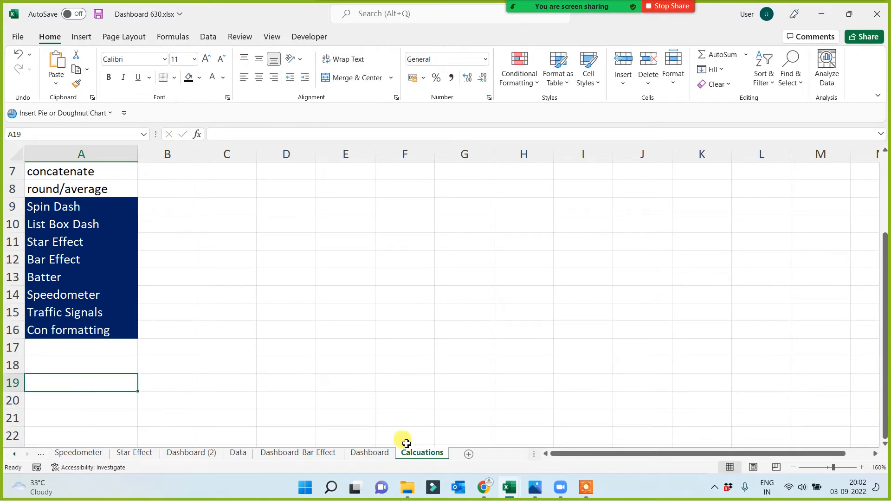
Create a copy of the Dashboard sheet within the same workbook, placed before the Star Effect sheet.
left_click(370, 453)
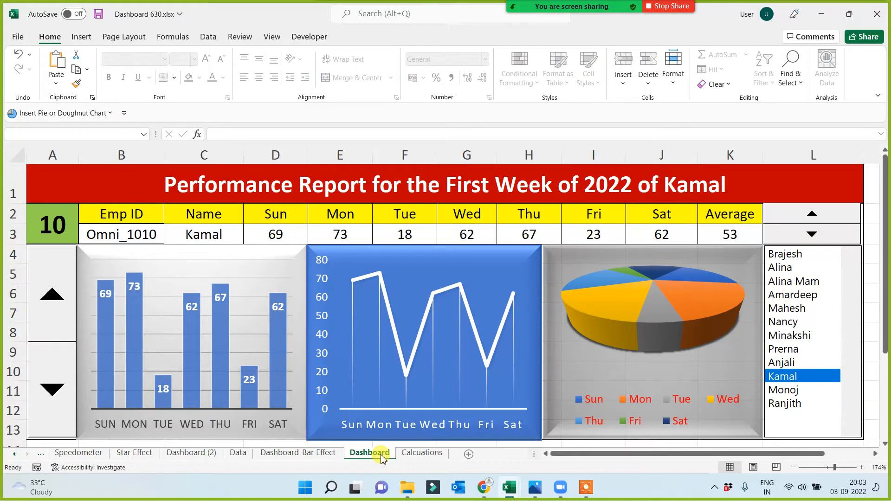
right_click(382, 457)
left_click(403, 343)
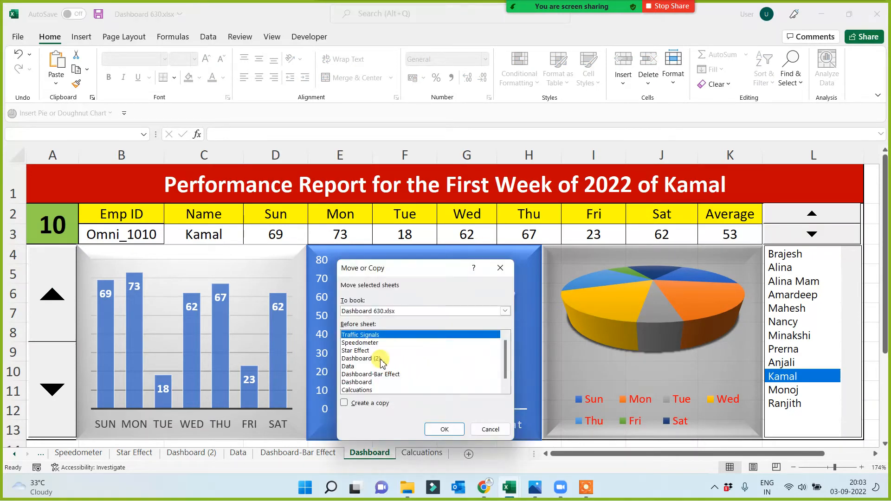
left_click(354, 406)
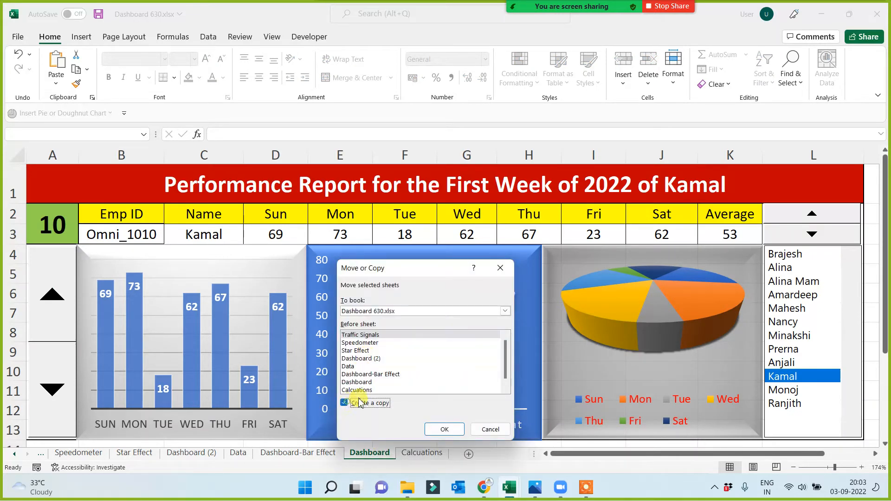
left_click(362, 351)
left_click(445, 430)
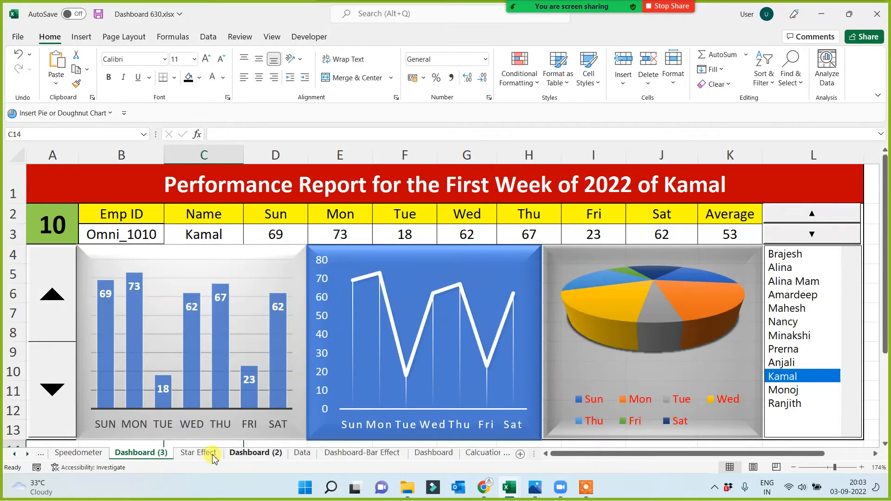
Rename the copied dashboard sheet to "Use Con Formatting".
double_click(128, 454)
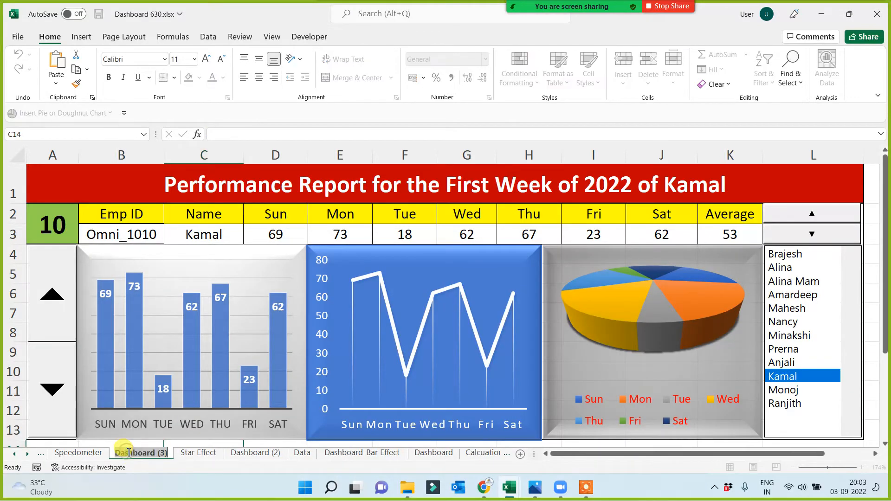
type("Use")
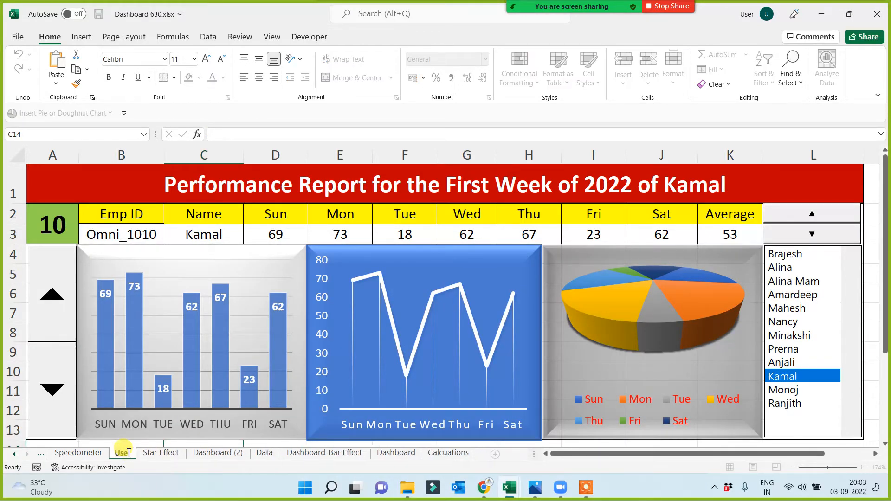
type("rCon Formatting")
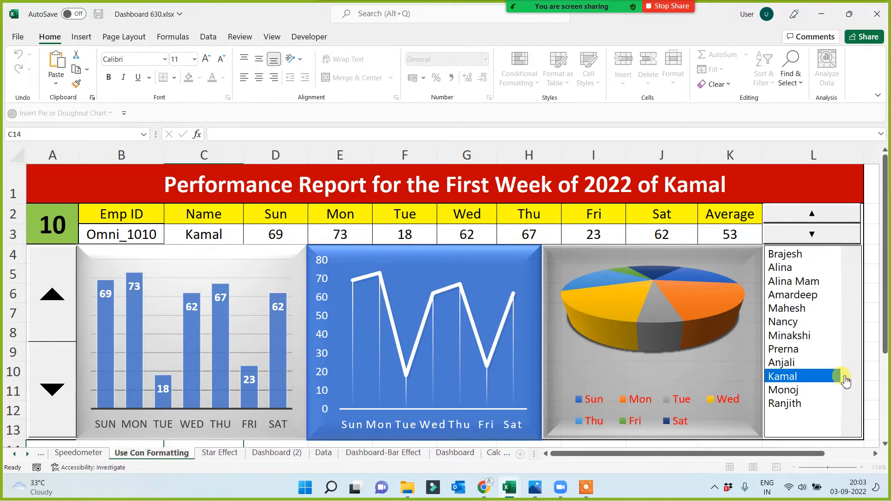
left_click(878, 377)
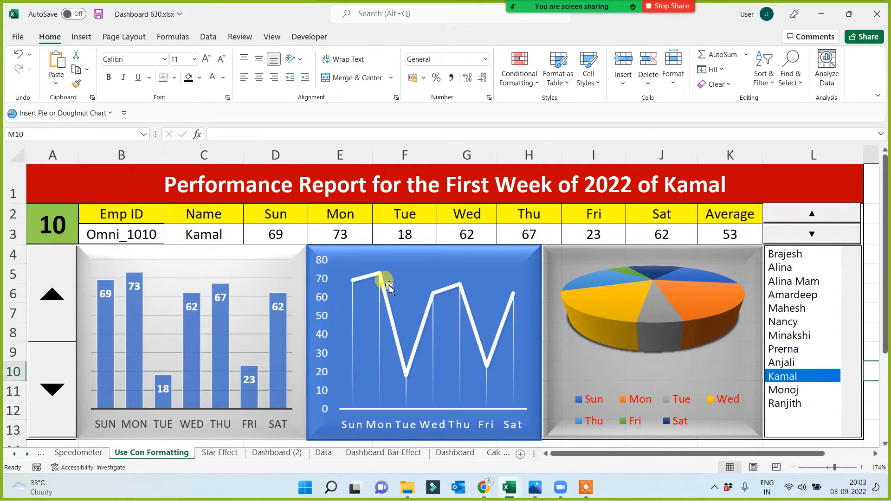
Remove the background shape fill from the column, line and pie charts so the cells behind them show through.
left_click(291, 257)
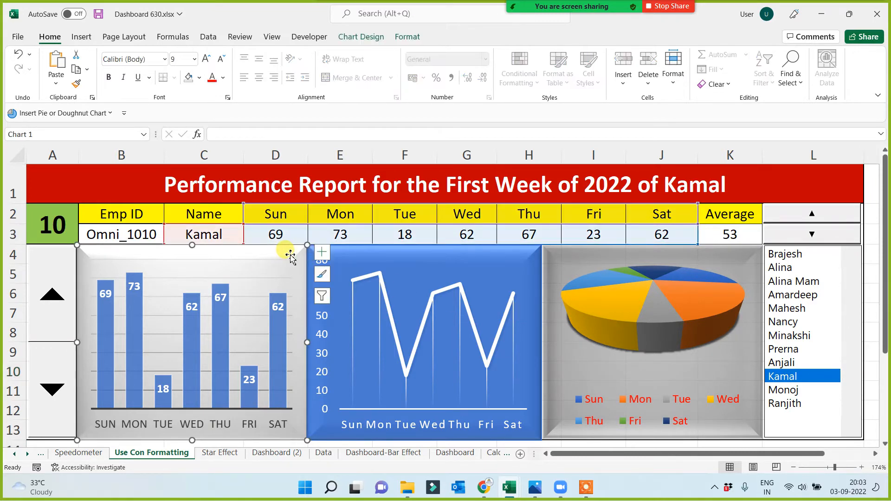
left_click(408, 39)
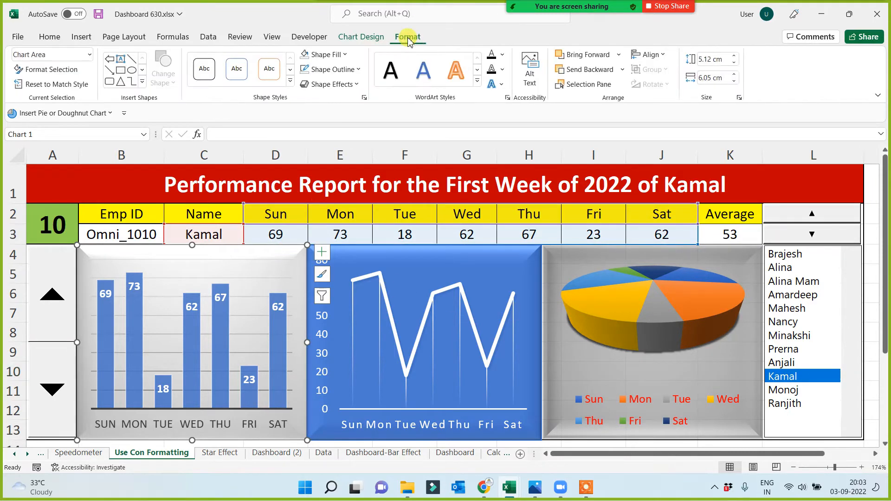
left_click(302, 57)
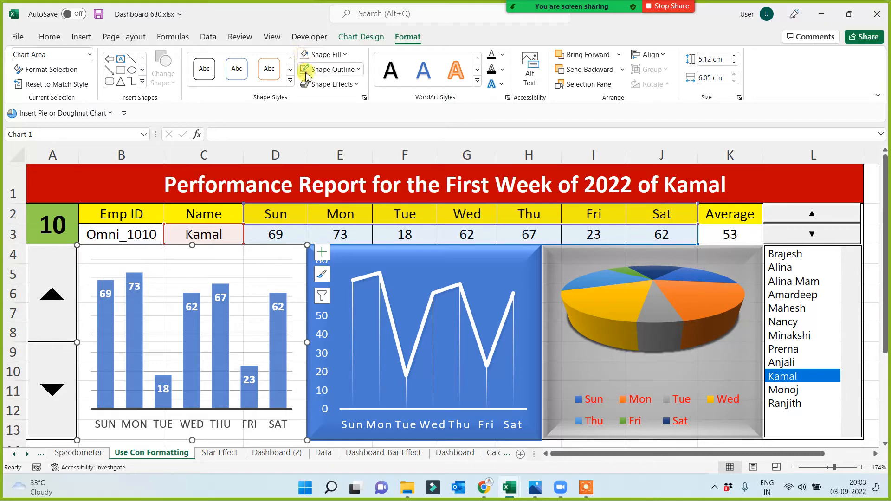
left_click(360, 260)
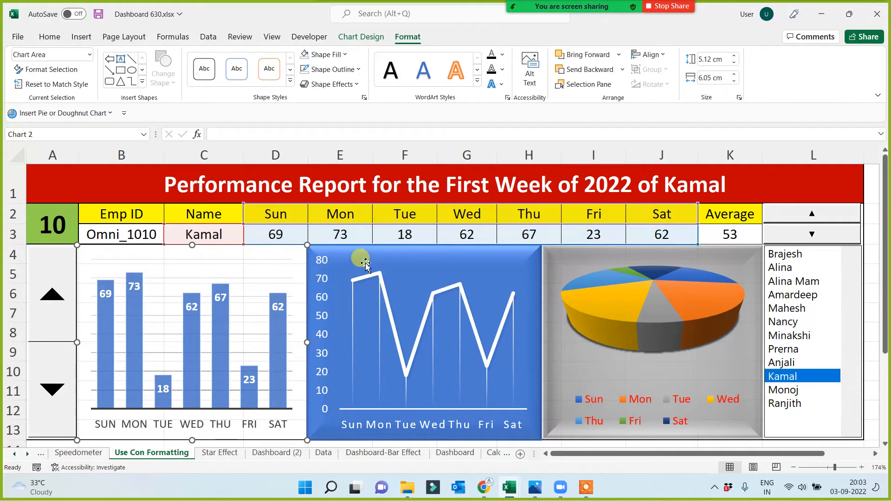
left_click(349, 250)
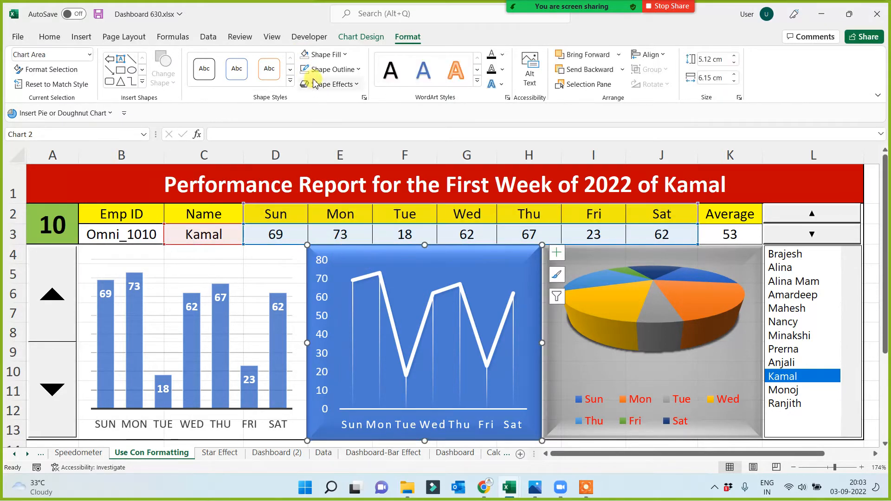
left_click(307, 55)
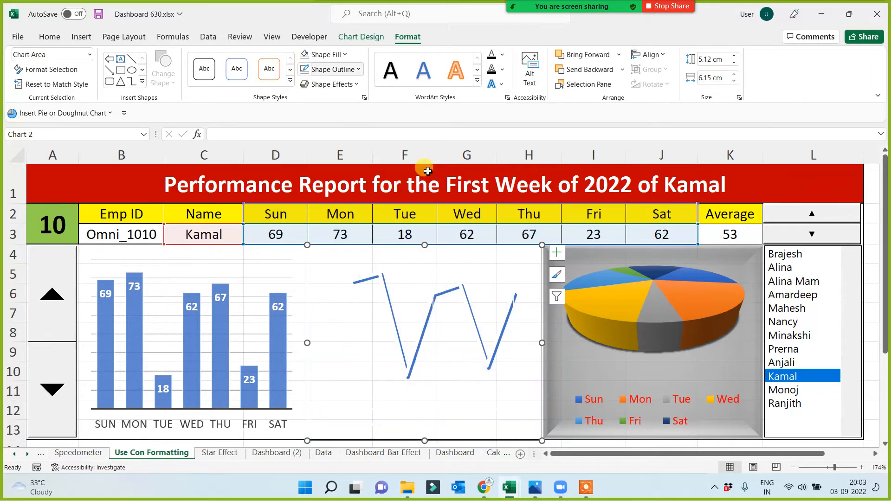
left_click(555, 339)
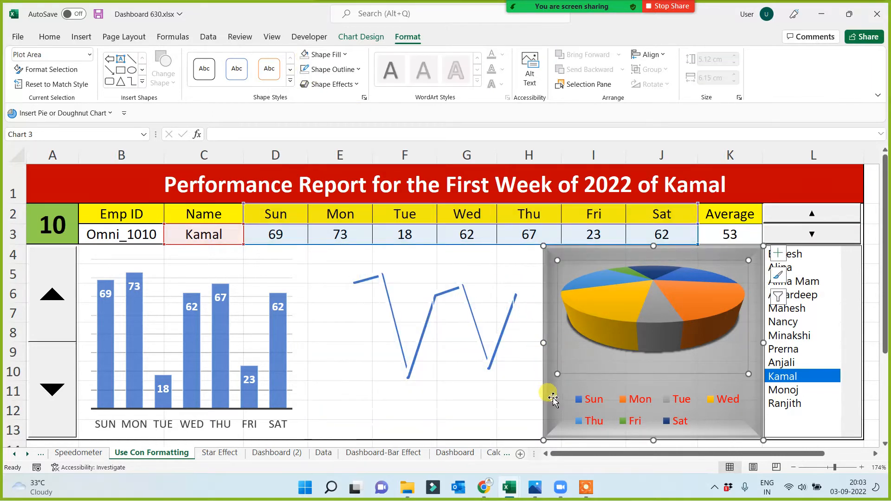
left_click(304, 54)
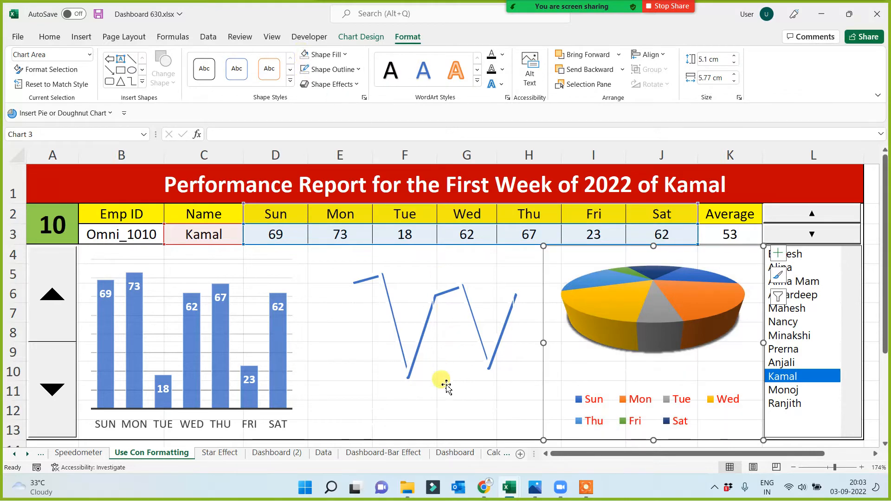
Move the cell selection from below the dashboard up to cell B13 behind the column chart.
scroll(425, 436, "down", 1)
left_click(361, 408)
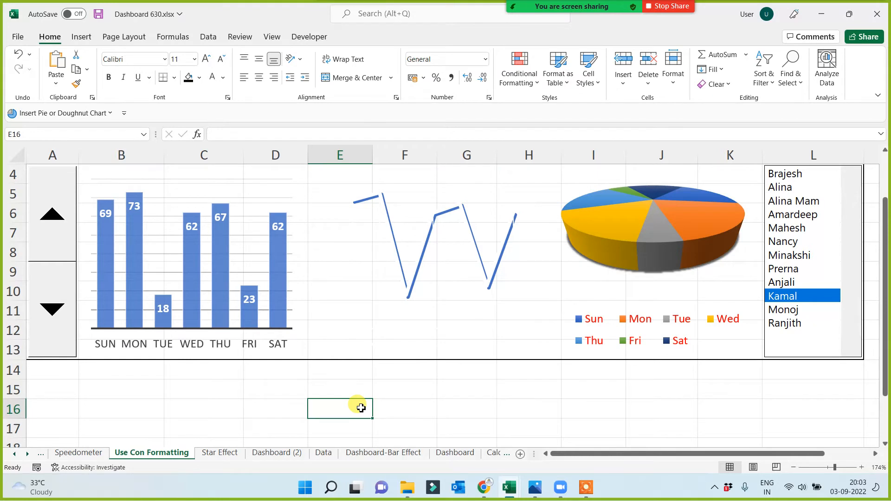
left_click(238, 390)
left_click(149, 386)
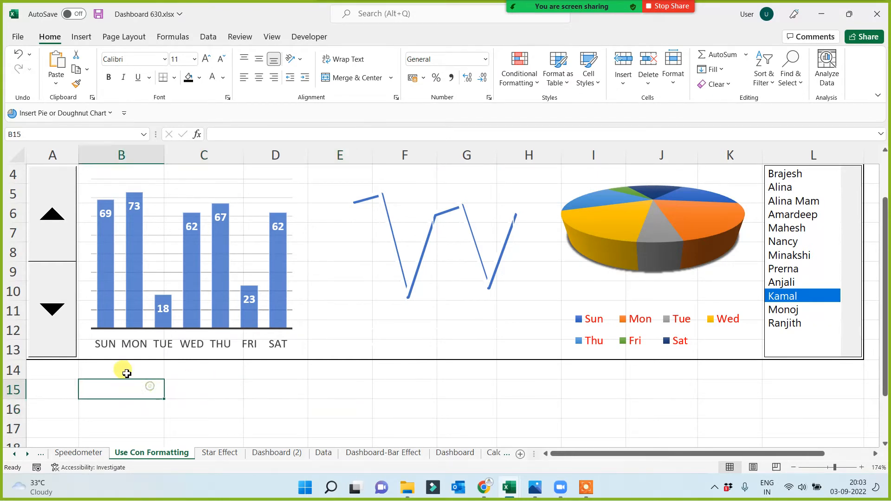
key("Up")
key("Up")
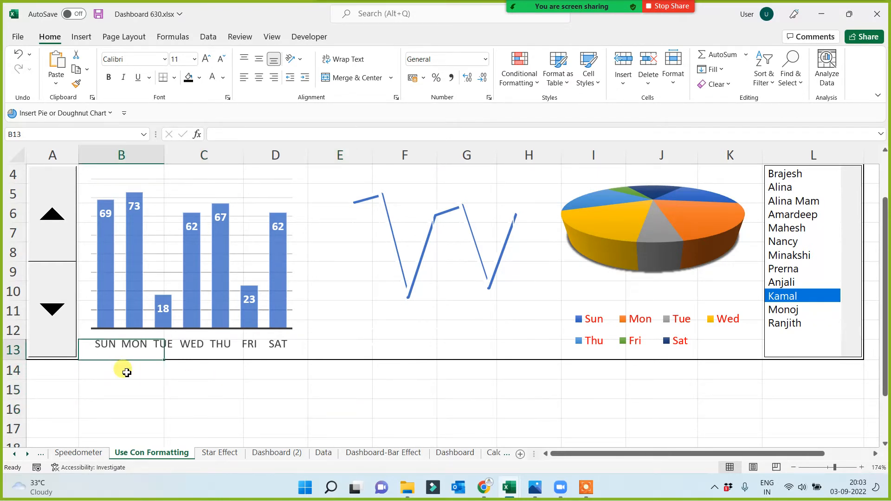
left_click(162, 279)
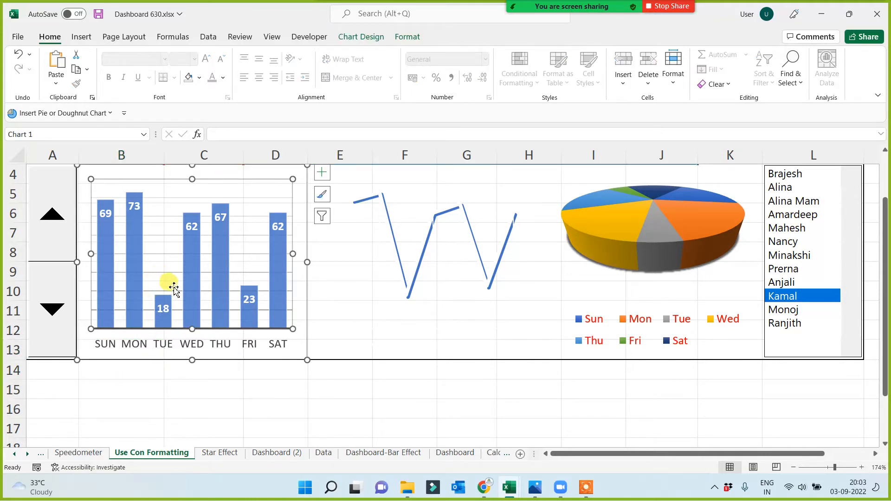
left_click(412, 320)
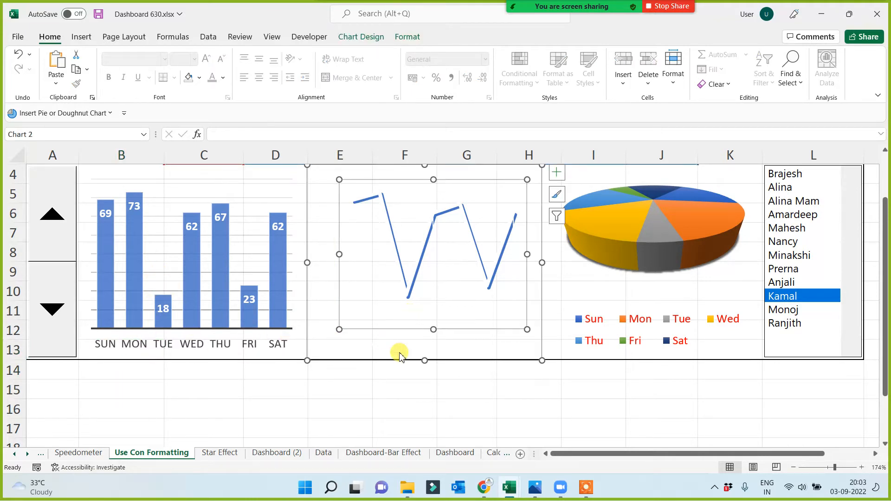
left_click(352, 399)
left_click(194, 404)
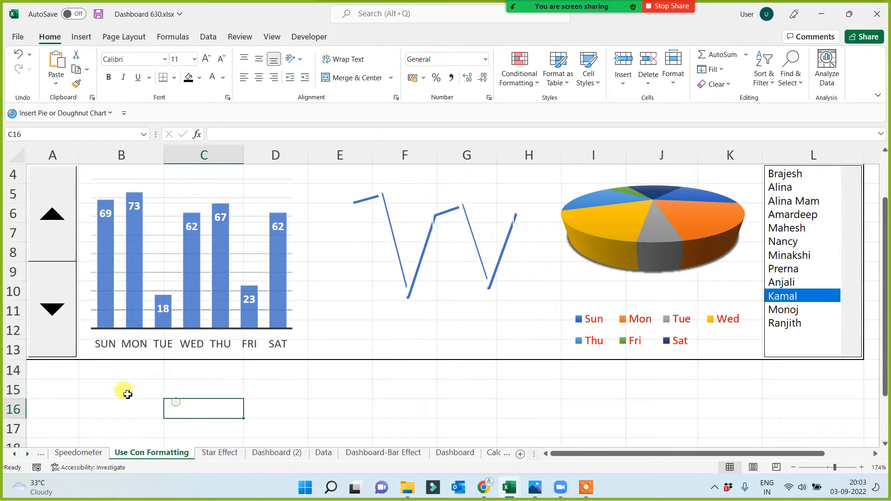
left_click(123, 389)
left_click(141, 344)
left_click(135, 385)
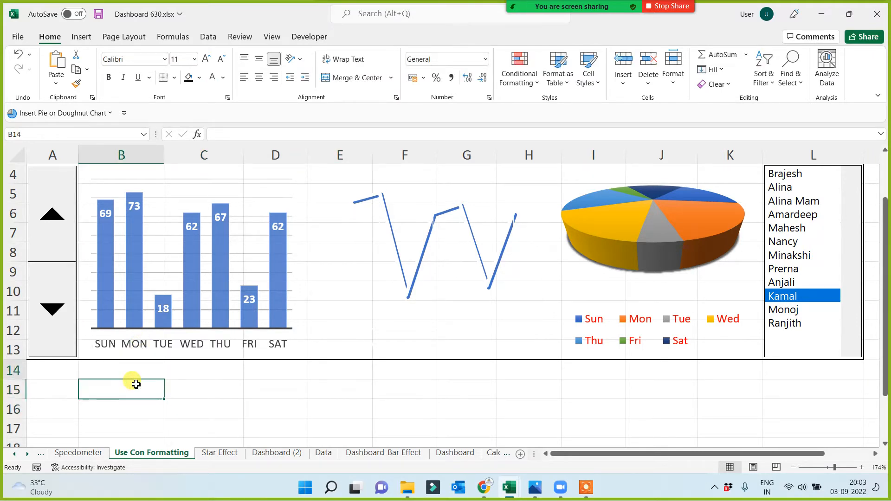
Select the column B cells behind the column chart, extending the range upward from B13.
key("Up")
key("Up")
key("shift+Up")
key("shift+Up")
key("shift+Up")
key("shift+Up")
key("shift+Up")
key("shift+Up")
key("shift+Up")
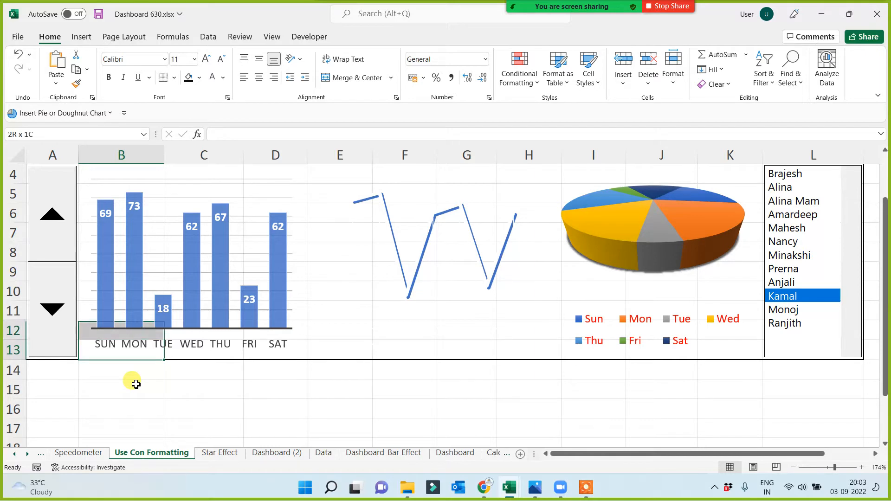
Merge and center the range B4:K13 behind the charts into a single cell.
key("shift+Up")
key("shift+Up")
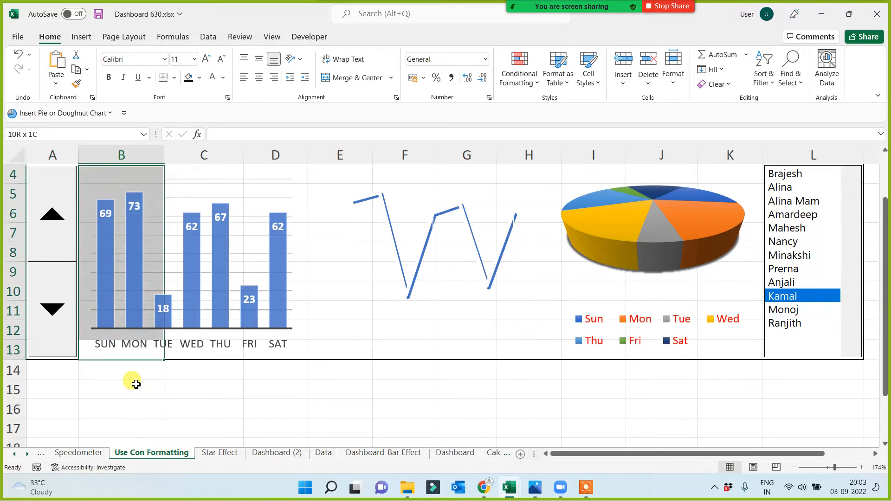
scroll(155, 389, "up", 1)
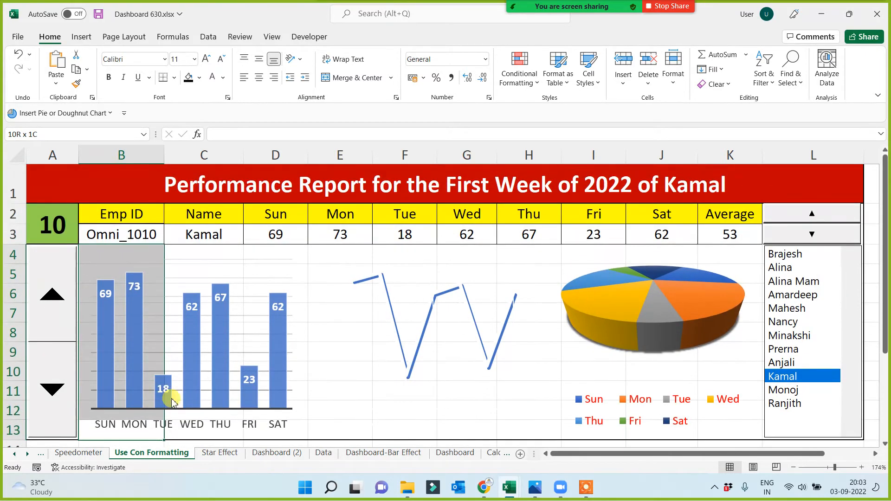
key("shift+Right")
key("shift+Right")
key("shift+Right")
key("shift+Right")
key("shift+Right")
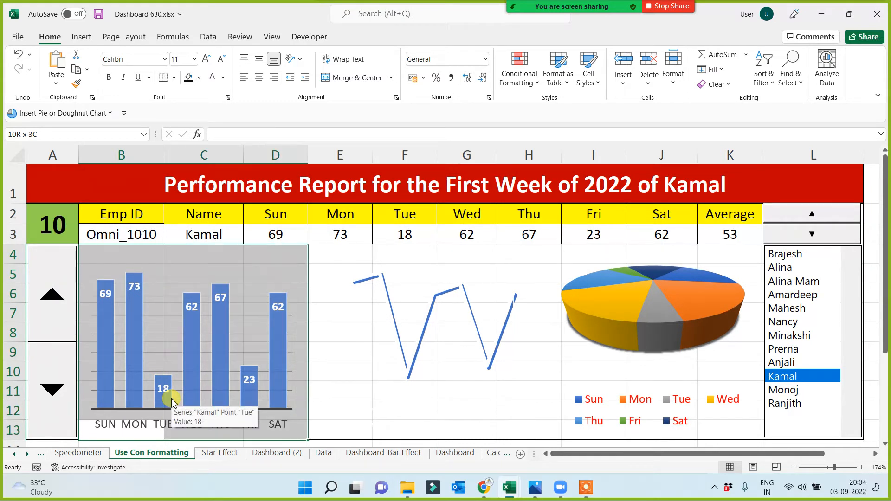
key("shift+Right")
key("shift+Right")
key("shift+Right")
key("shift+Right")
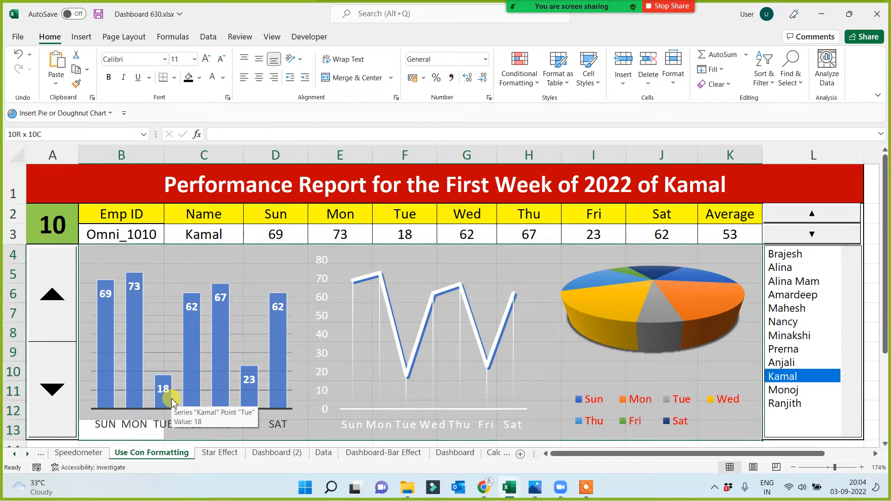
left_click(351, 80)
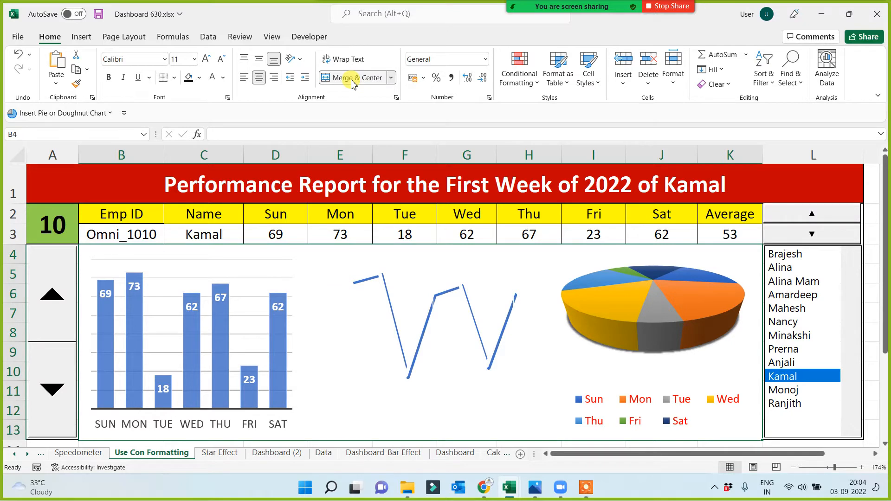
Create a formula-based conditional formatting rule for the merged chart area with the formula =$K$3<50.
left_click(517, 74)
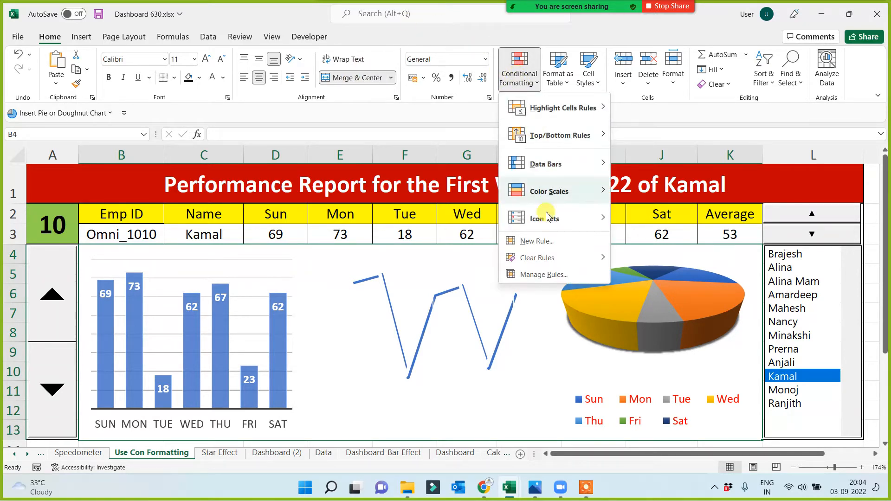
left_click(548, 275)
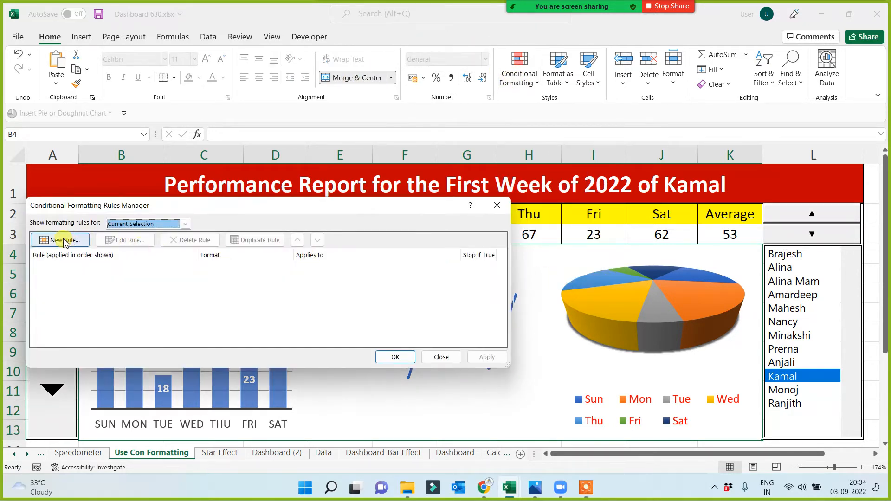
left_click(64, 240)
left_click(175, 259)
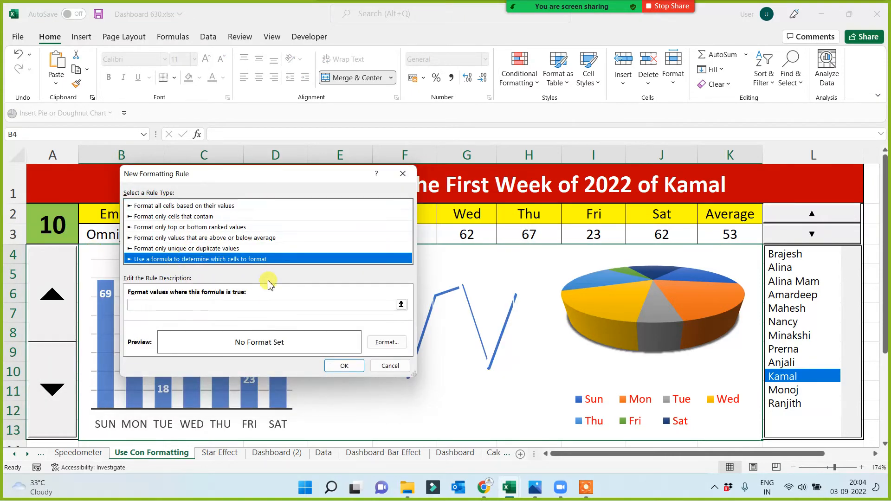
left_click_drag(293, 178, 481, 68)
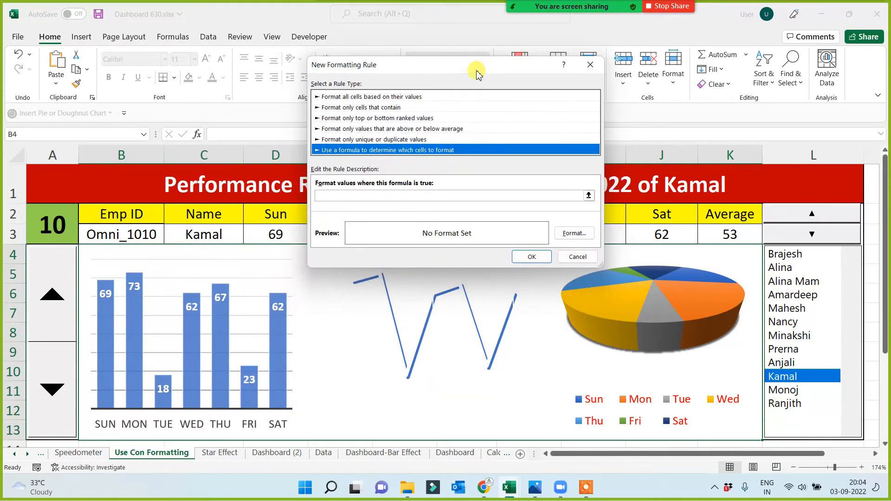
left_click(335, 197)
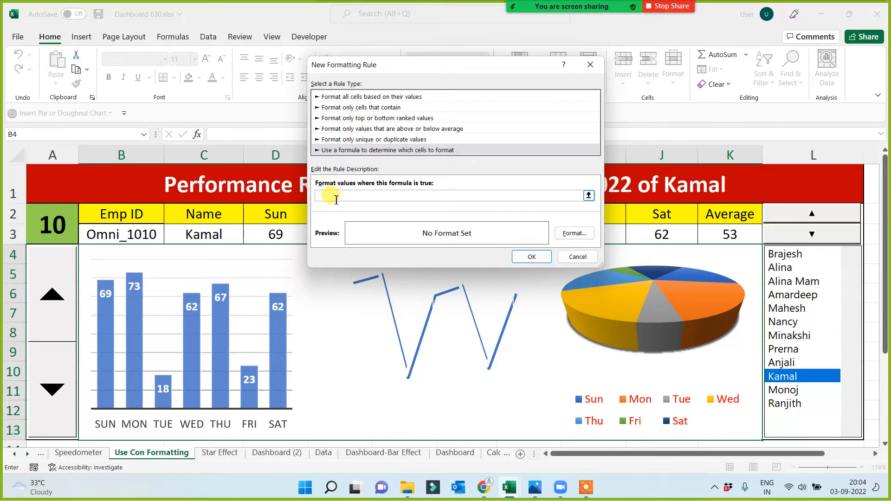
left_click(741, 234)
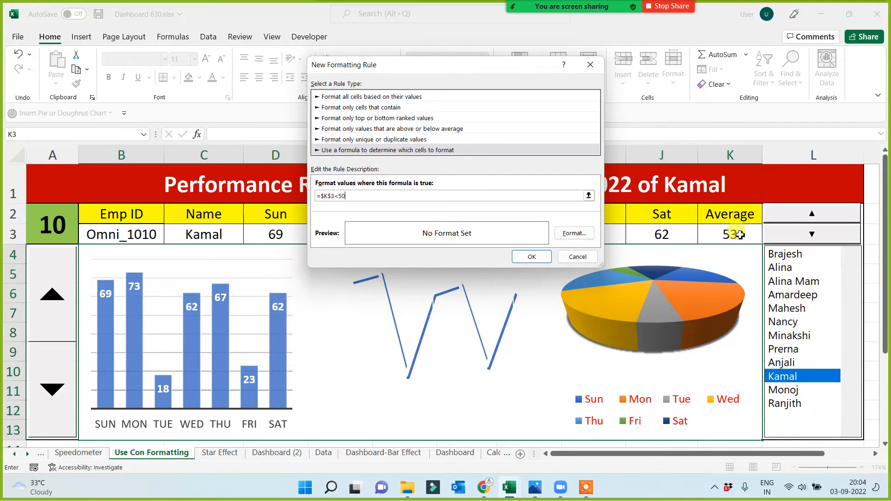
Give the =$K$3<50 rule a horizontal two-color gradient fill from white to red and apply it.
left_click(576, 235)
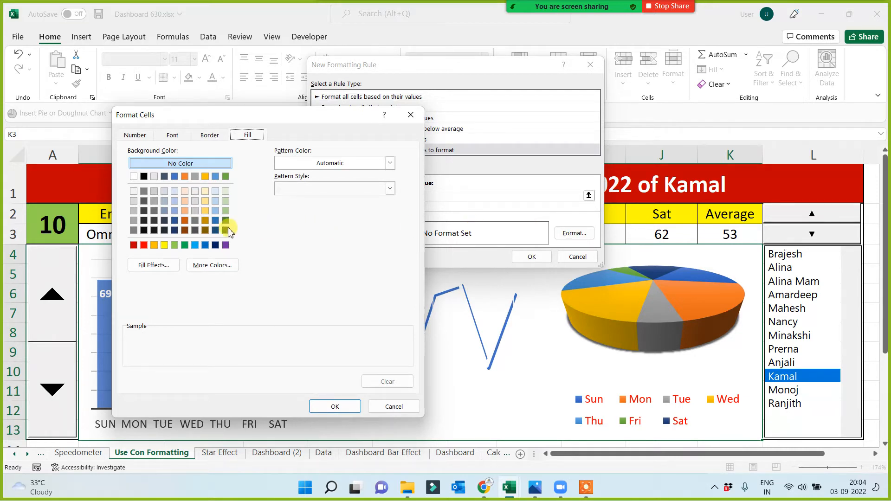
left_click(158, 265)
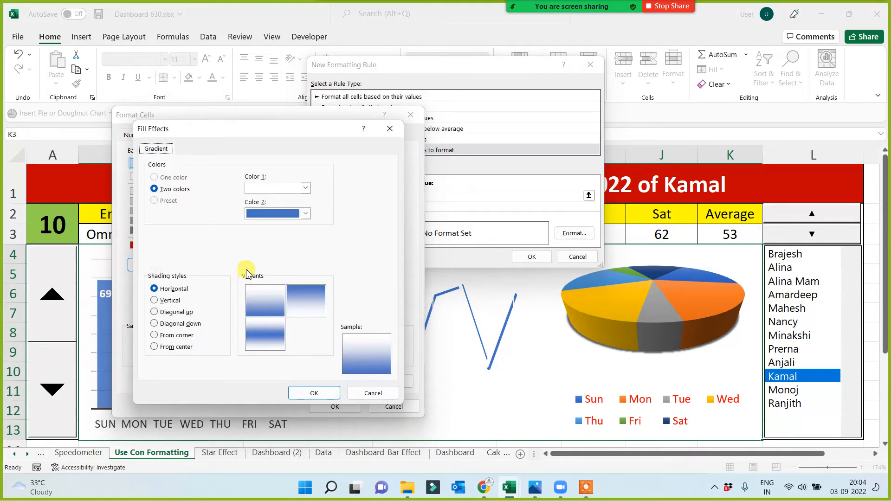
left_click(305, 214)
left_click(250, 321)
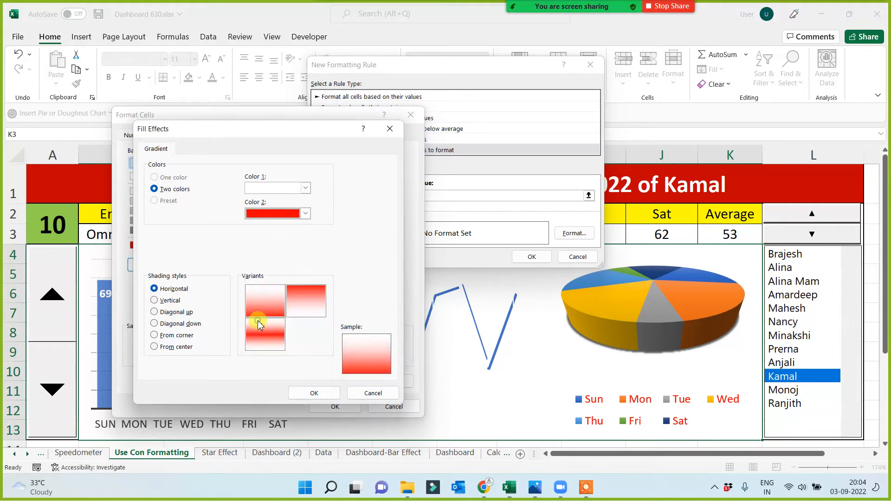
left_click(265, 311)
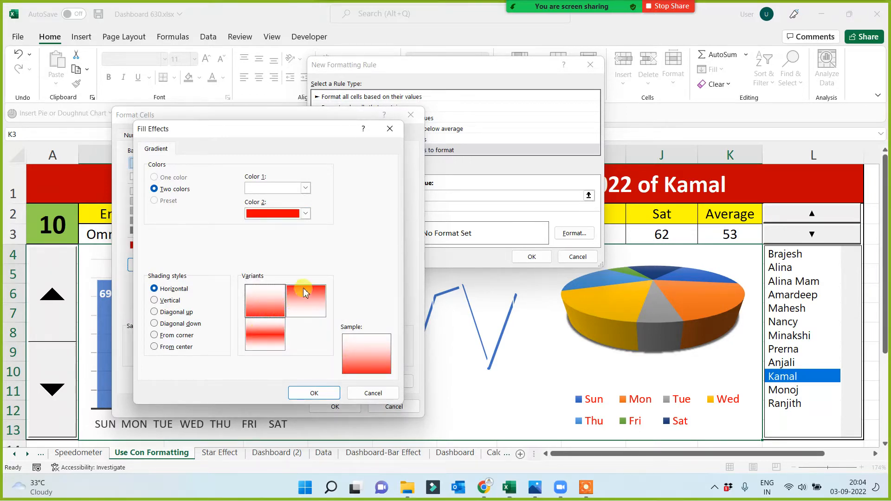
left_click(312, 390)
left_click(340, 406)
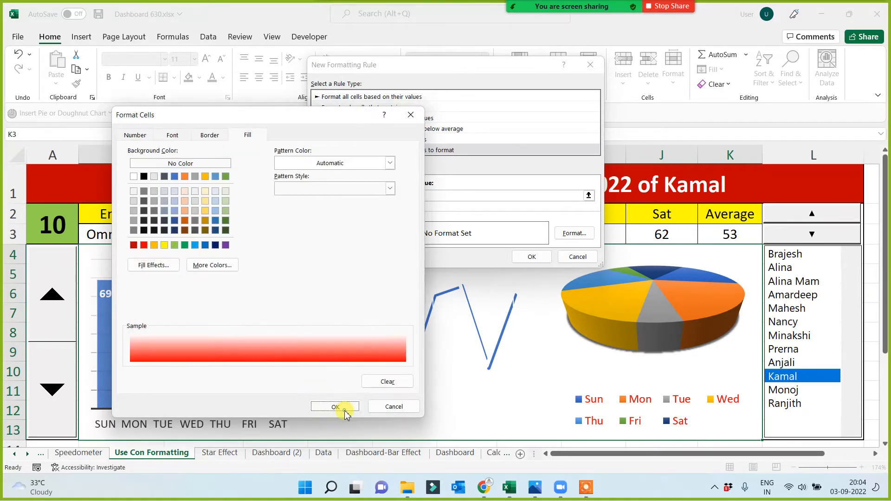
left_click(531, 257)
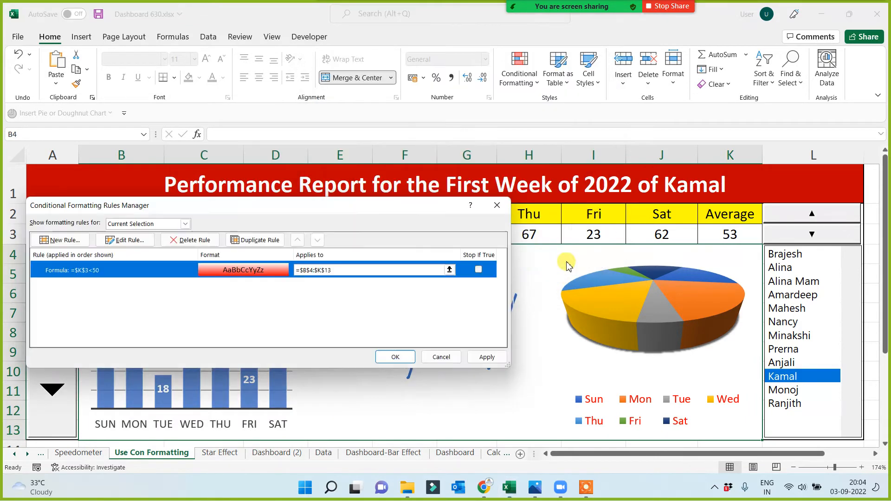
left_click(483, 359)
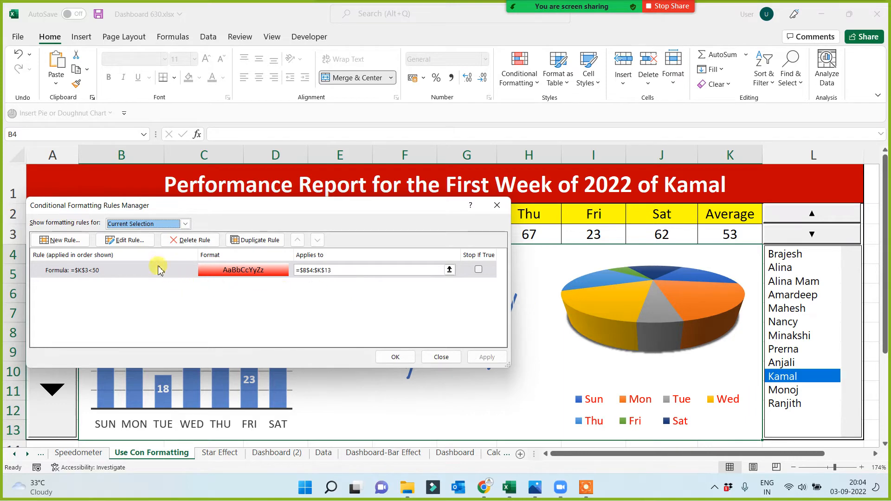
Add a second formula-based formatting rule with the formula =$K$3>60.
left_click(69, 240)
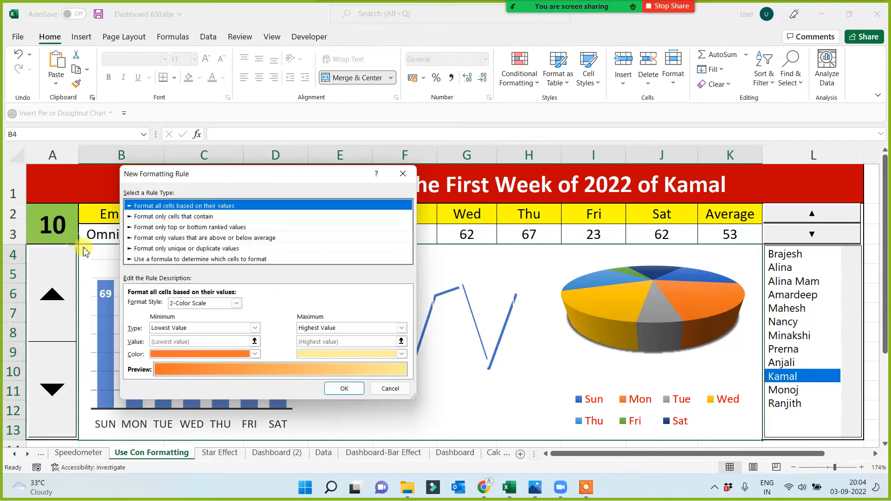
left_click(170, 260)
left_click(144, 306)
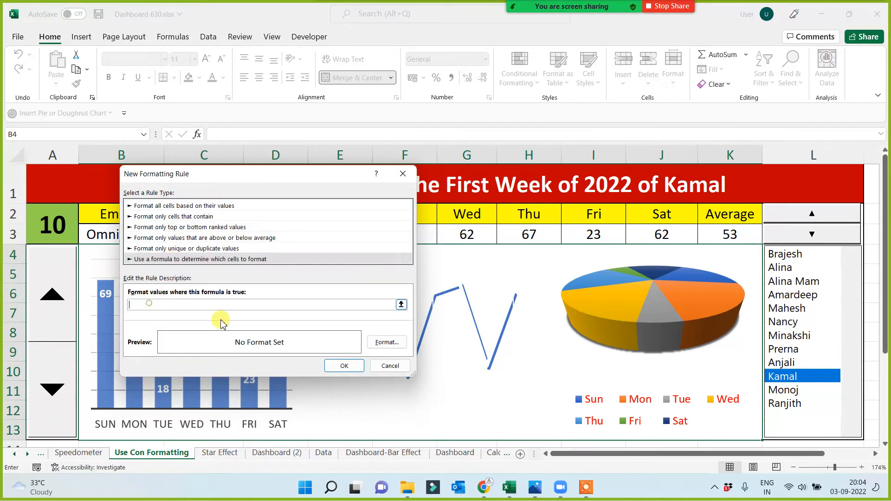
left_click(738, 234)
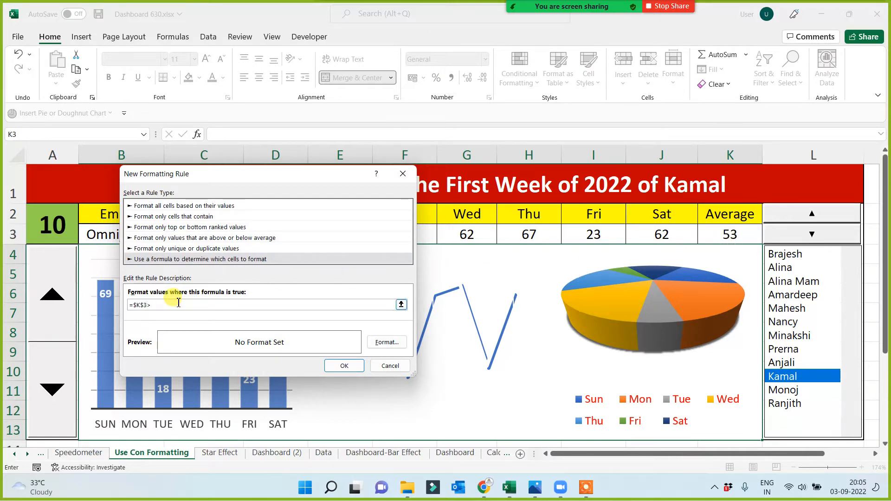
Format the =$K$3>60 rule with a horizontal white-to-bright-green gradient fill and save the rule.
left_click(390, 342)
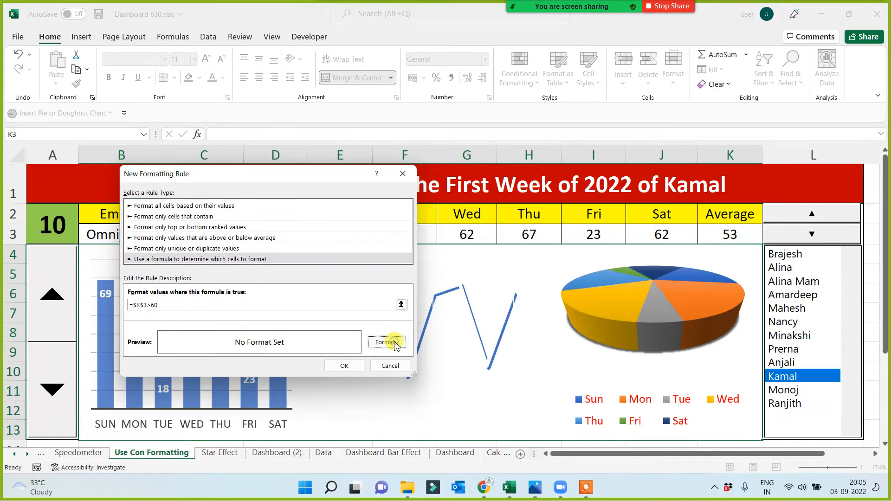
left_click(158, 265)
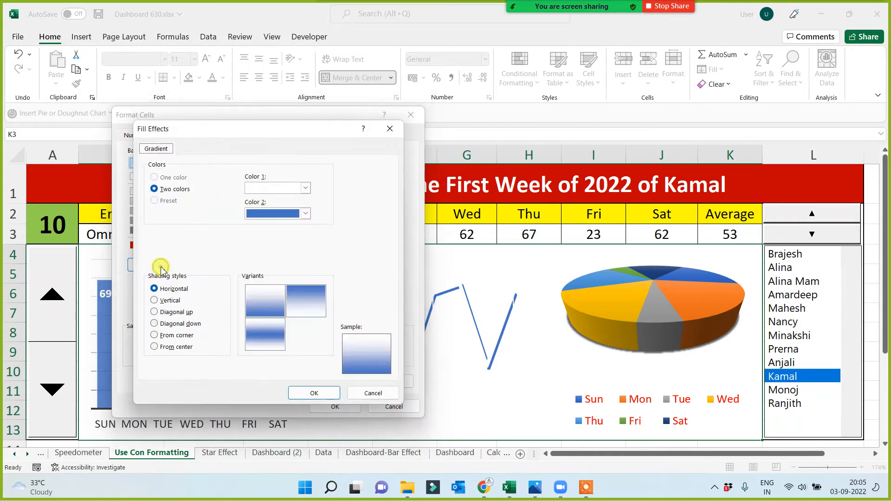
left_click(307, 213)
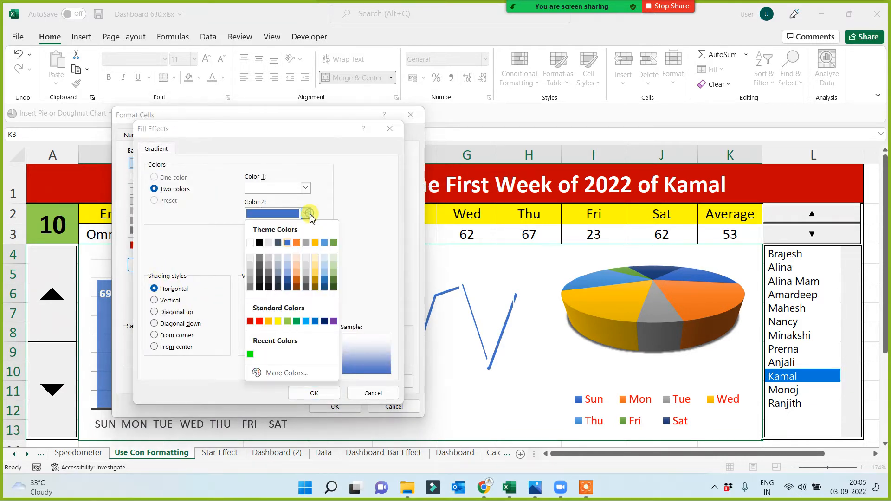
left_click(251, 354)
left_click(316, 393)
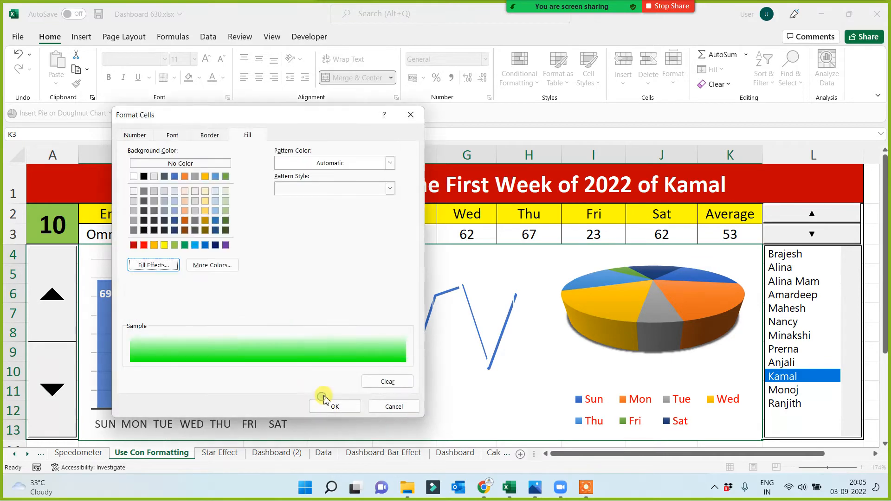
left_click(350, 408)
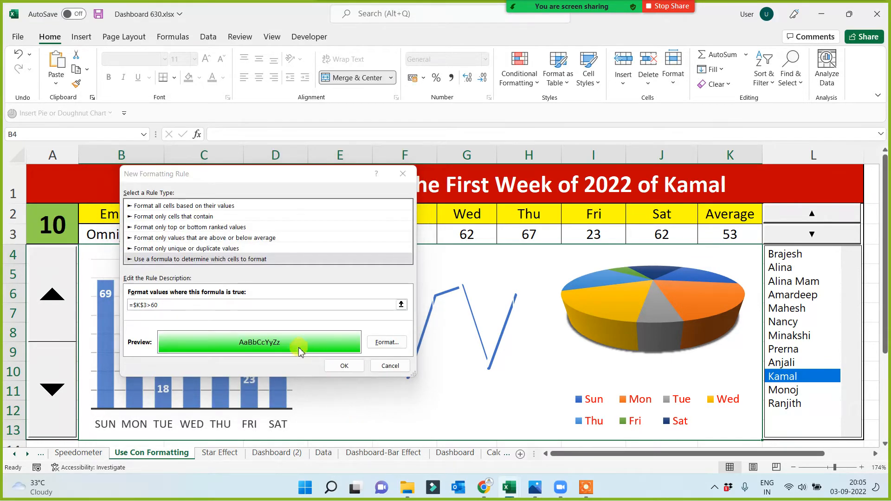
left_click(343, 365)
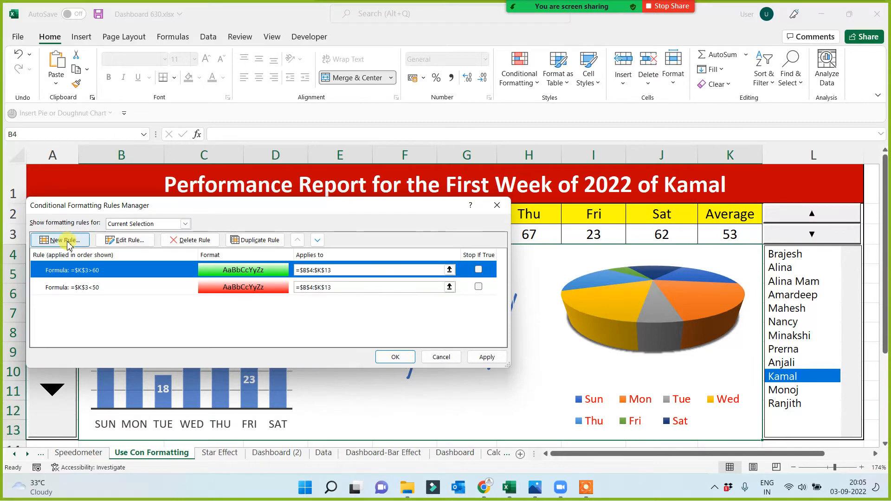
Add a third formula-based formatting rule with the formula =and($K$3>=50,$K$3<=60).
left_click(67, 241)
left_click(166, 259)
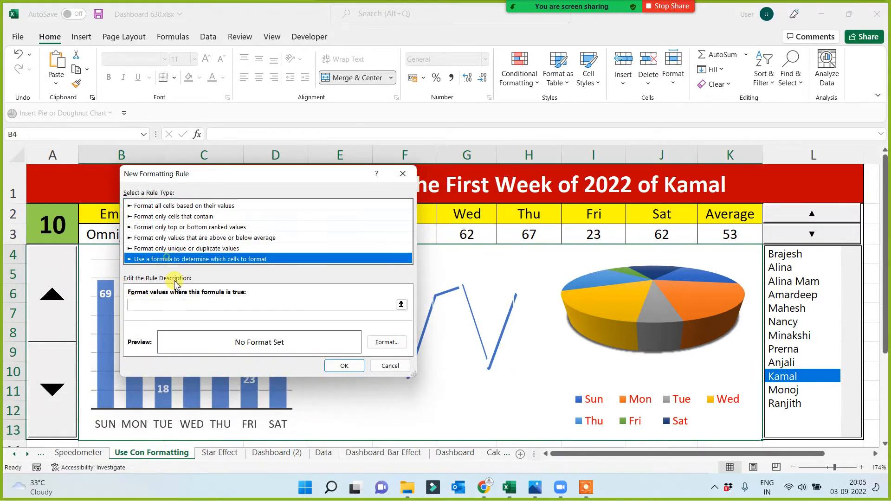
left_click(154, 305)
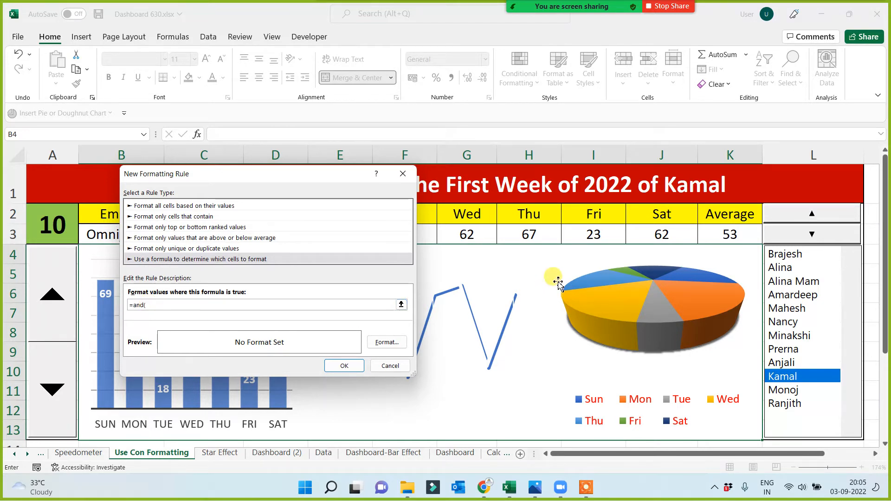
left_click(711, 237)
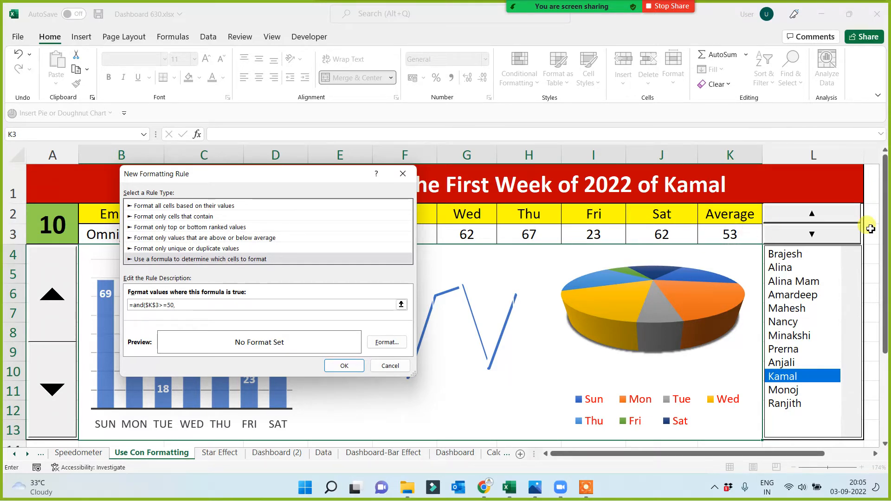
left_click(730, 235)
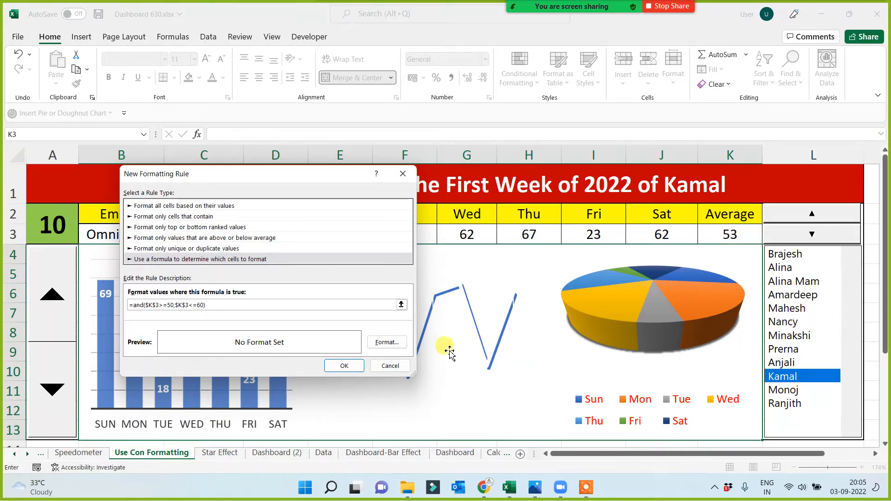
Set a horizontal white-to-yellow gradient fill as the format for the 50-to-60 average rule.
left_click(385, 342)
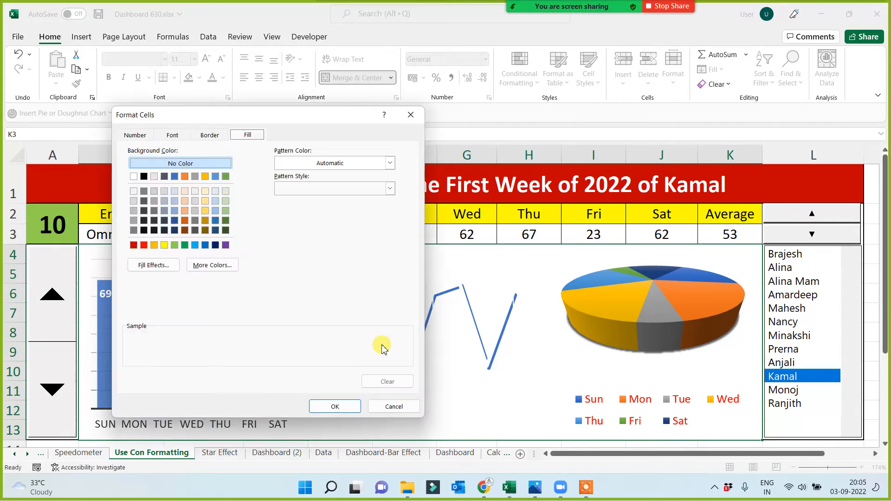
left_click(155, 267)
left_click(305, 214)
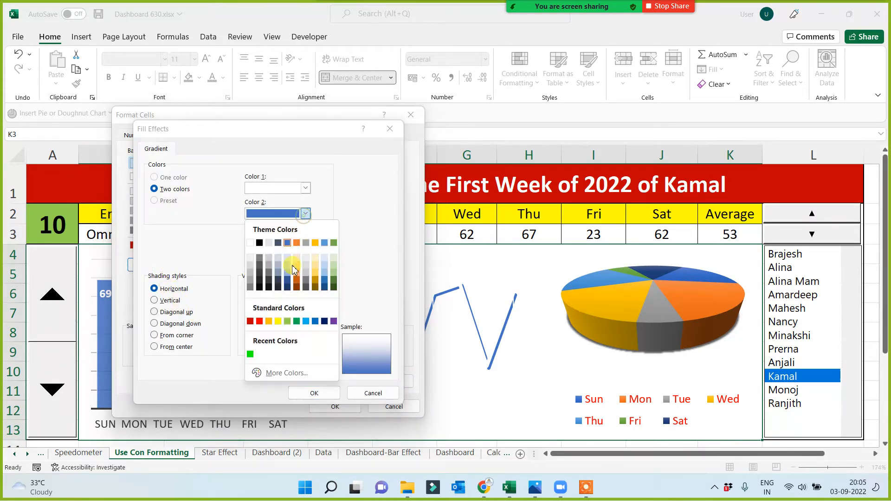
left_click(277, 321)
left_click(314, 394)
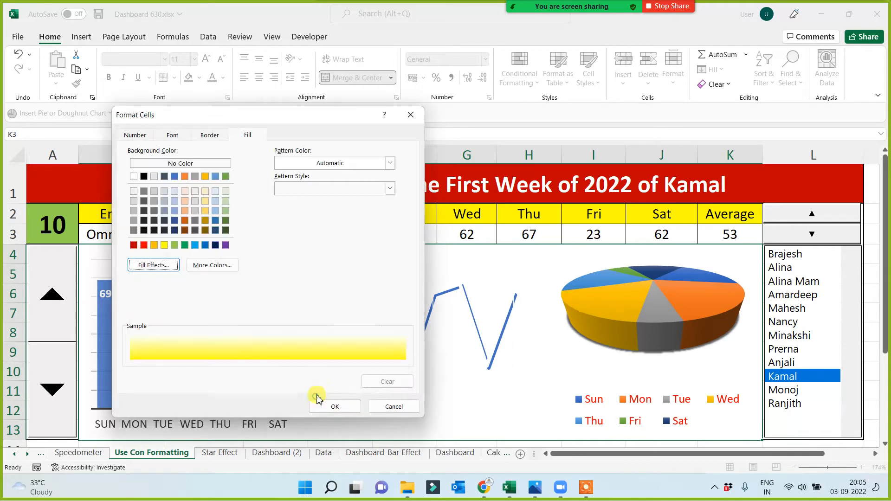
left_click(348, 407)
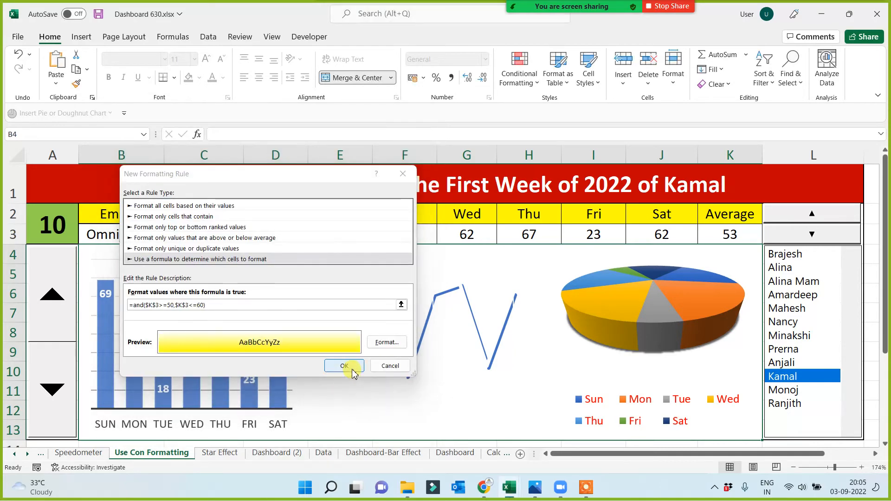
Save the 50-to-60 average rule and apply all three formatting rules to the chart area.
left_click(346, 367)
left_click(487, 357)
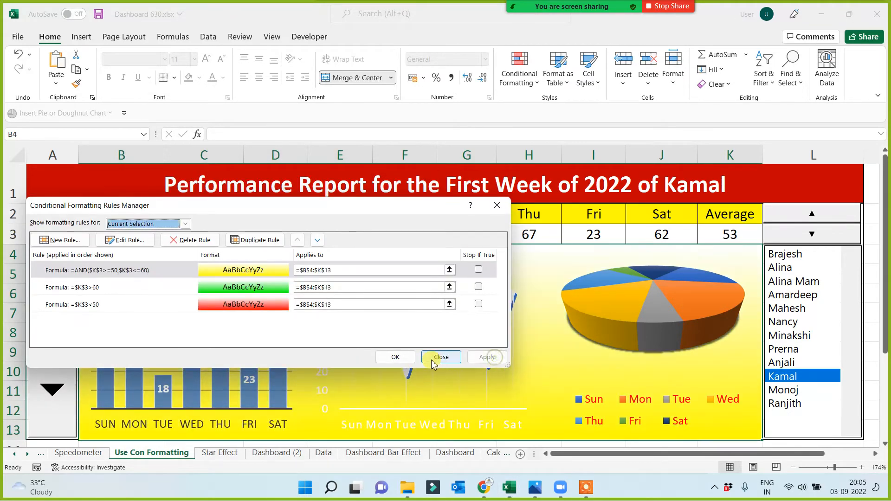
left_click(397, 357)
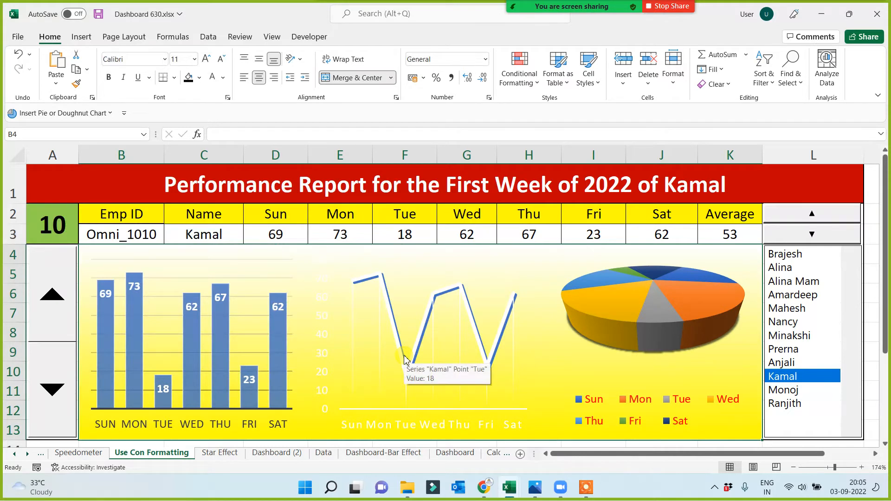
Recolour the text of the line chart's vertical and horizontal axes to the standard dark blue.
left_click(323, 359)
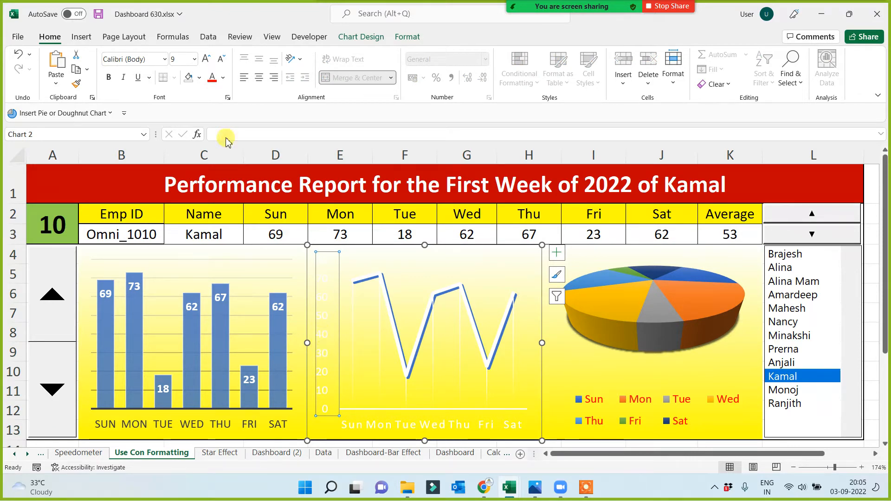
left_click(224, 79)
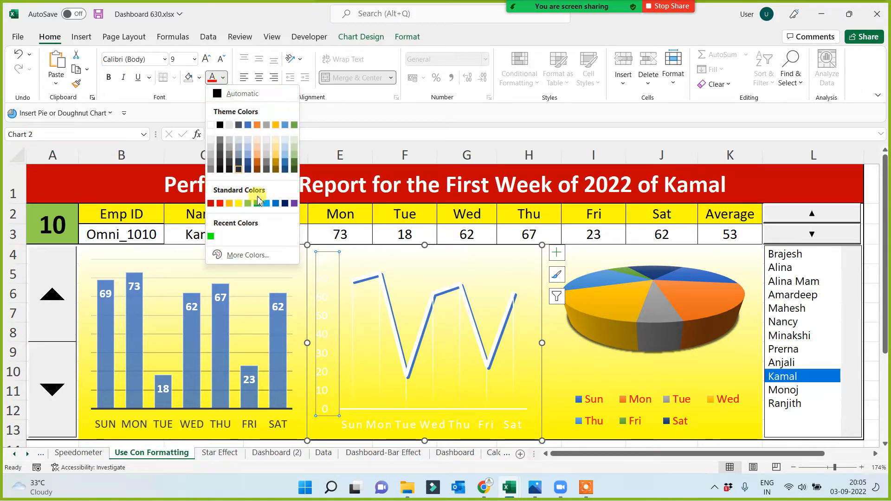
left_click(286, 203)
left_click(381, 428)
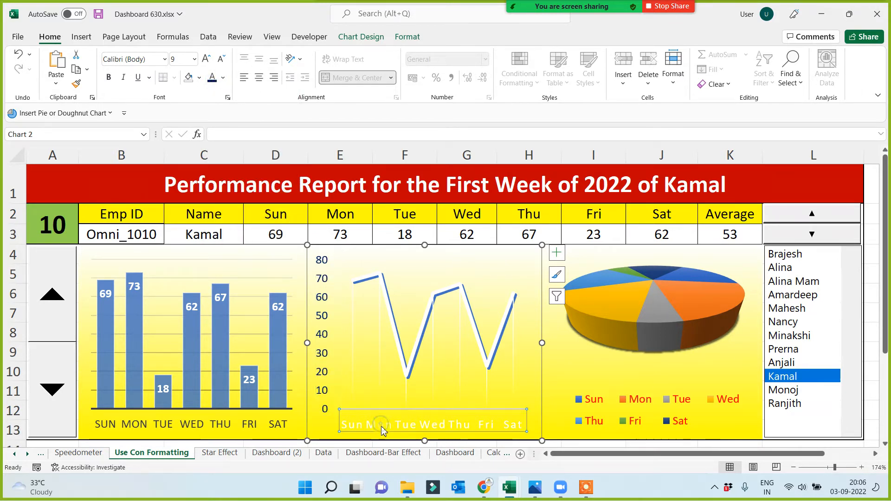
left_click(215, 83)
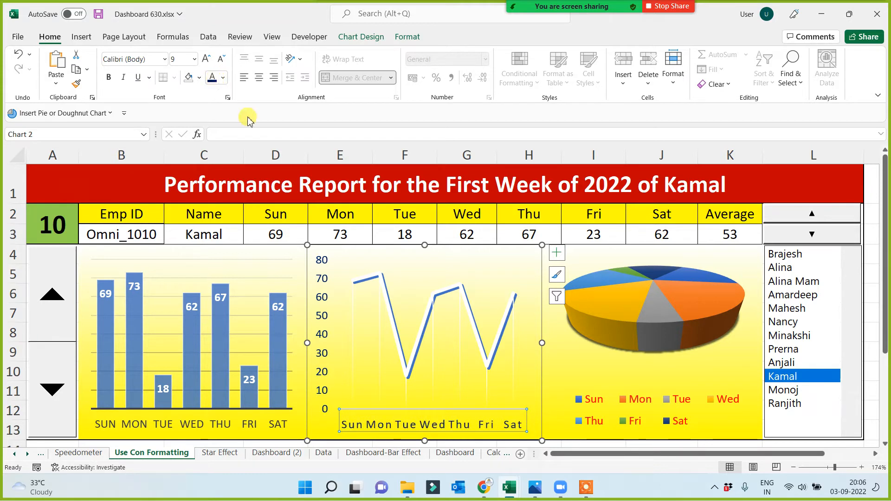
left_click(871, 339)
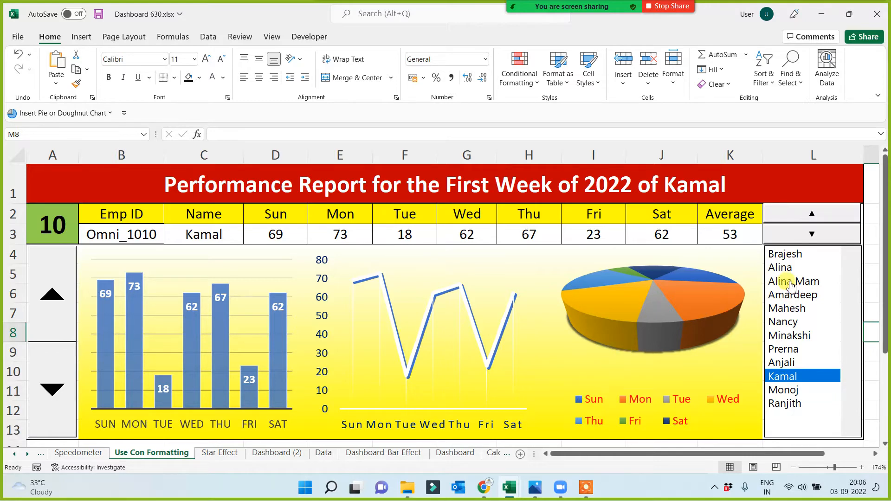
Show the first employee's report and recolour the pie chart's legend text dark blue.
left_click(786, 255)
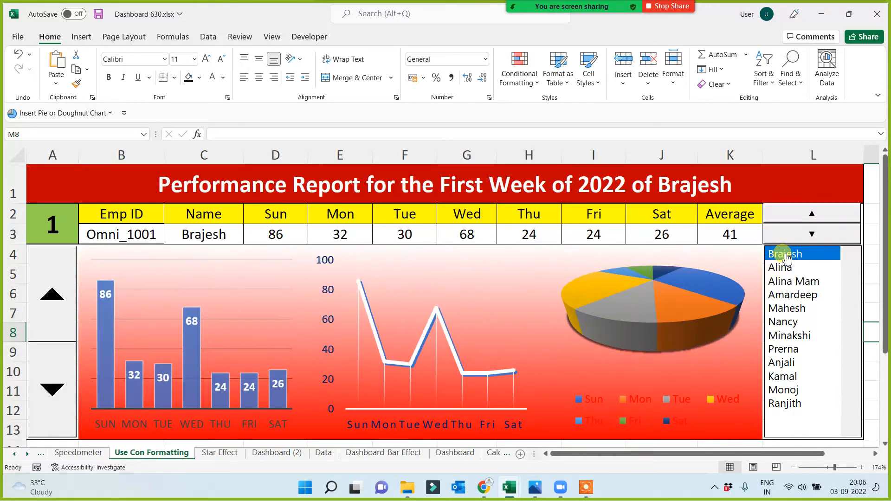
left_click(600, 401)
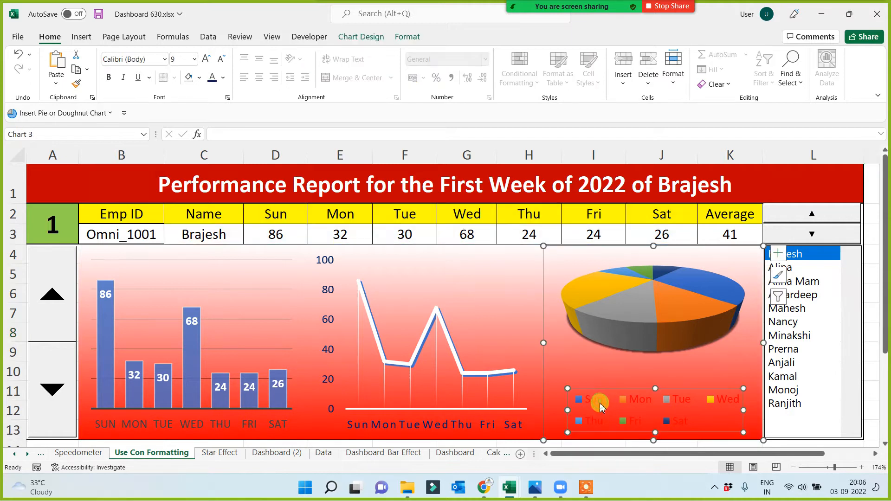
left_click(211, 78)
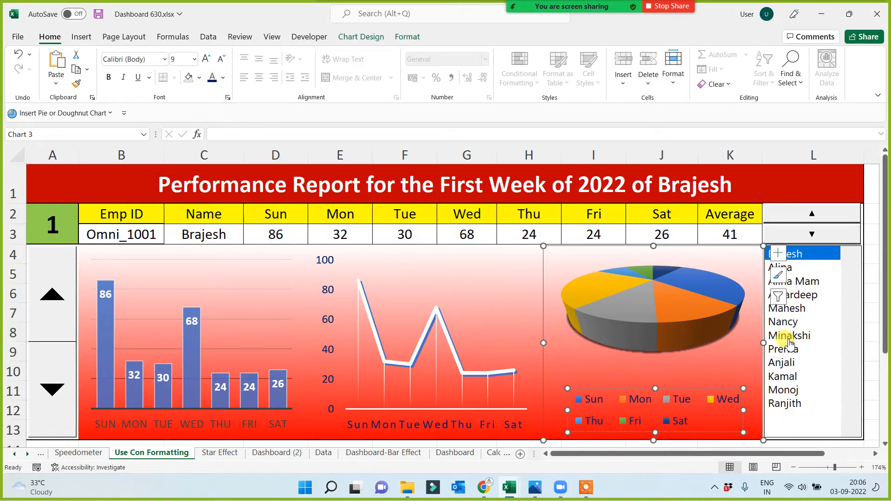
Check the background gradient and chart text for the second and third employees in the list.
left_click(804, 268)
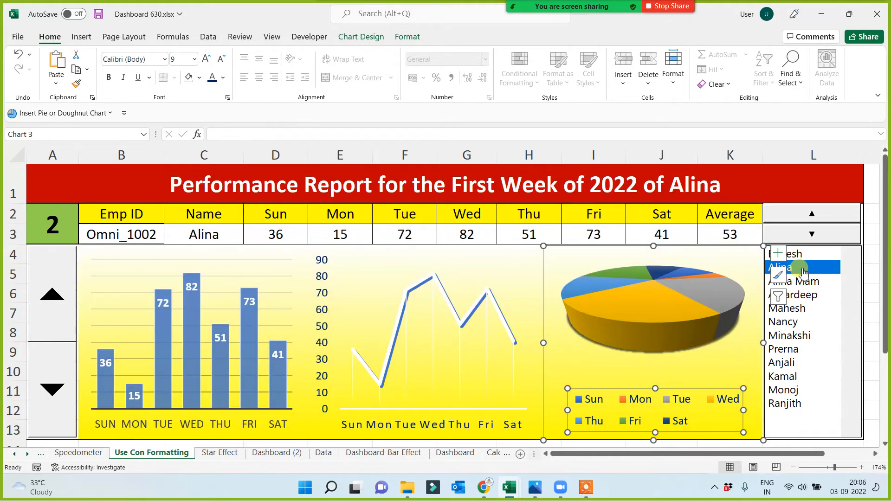
left_click(811, 282)
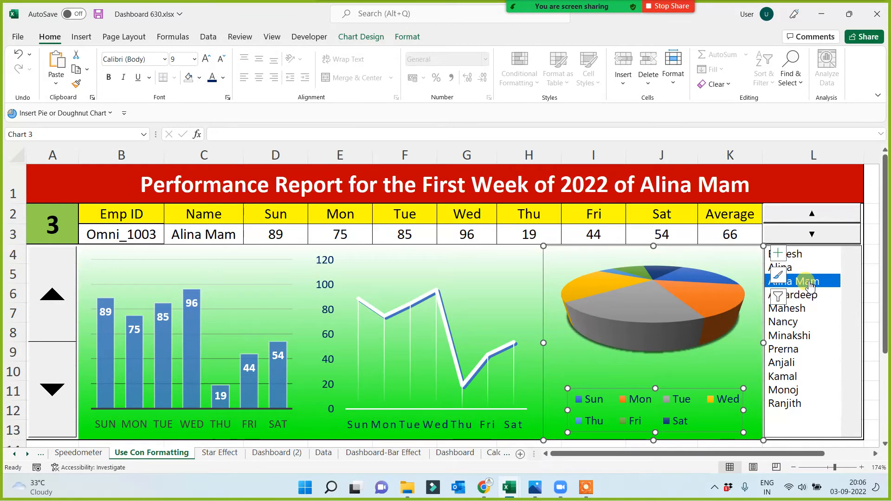
left_click(875, 422)
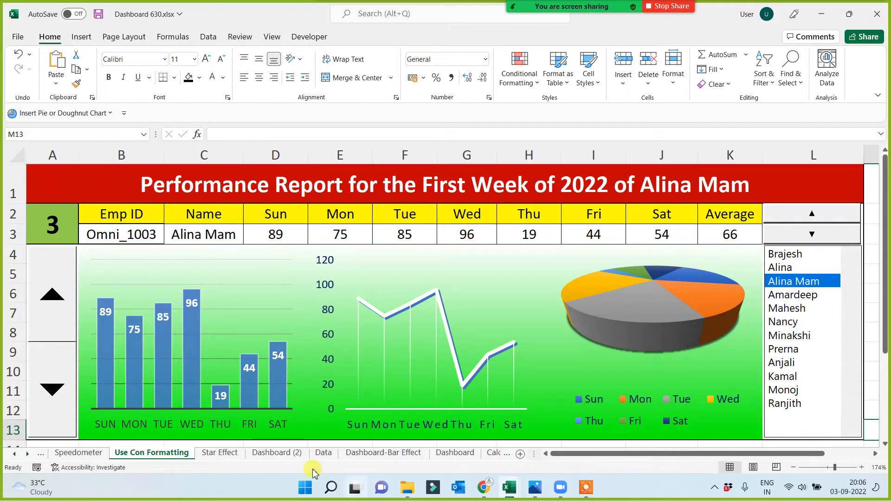
Switch to the Dashboard sheet and pick several employees to examine the charts without conditional formatting.
left_click(453, 455)
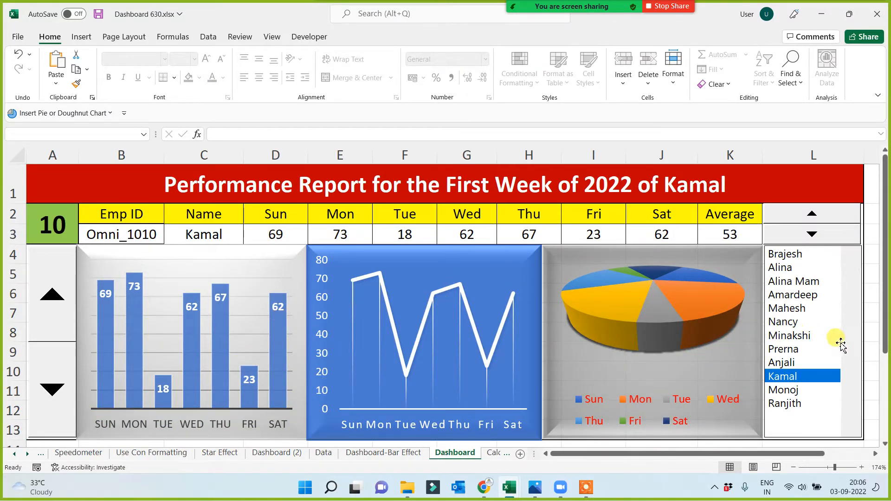
left_click(795, 344, "ctrl")
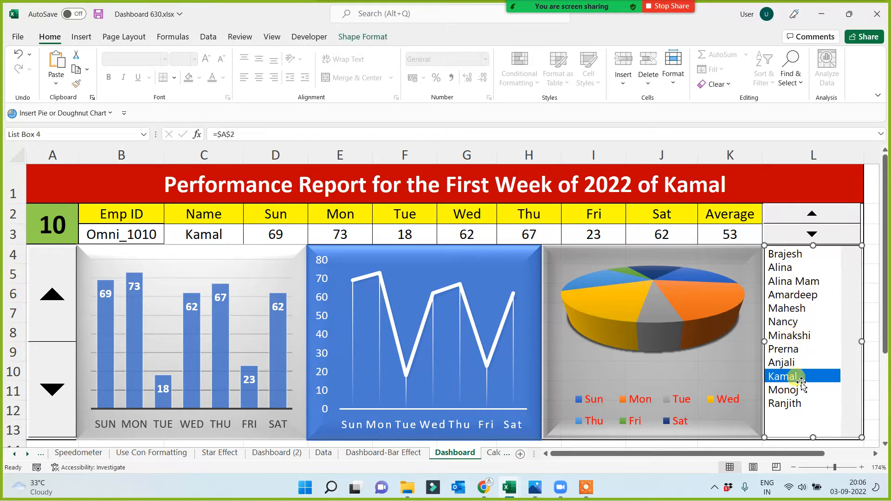
left_click(823, 445)
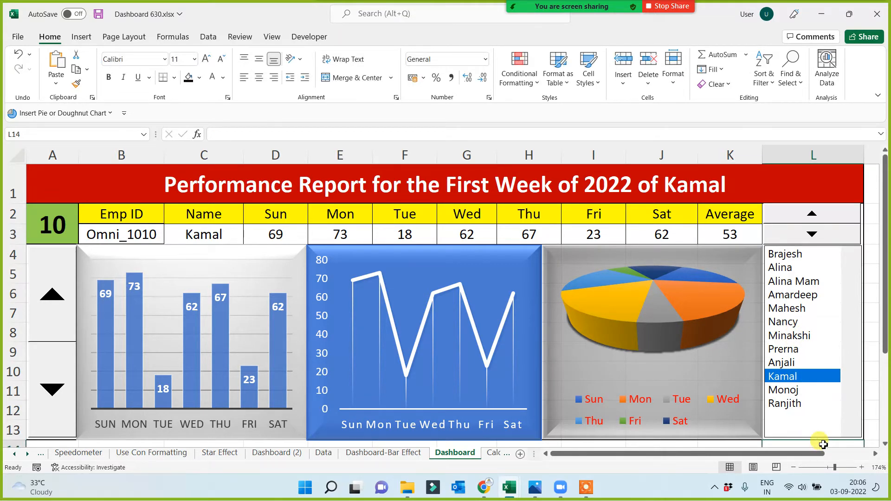
left_click(789, 335)
left_click(788, 308)
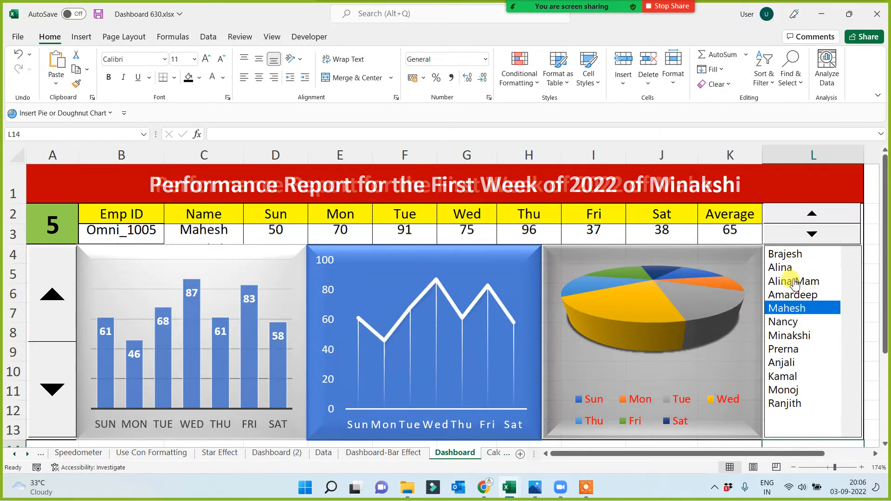
left_click(794, 281)
left_click(785, 268)
left_click(794, 281)
left_click(798, 308)
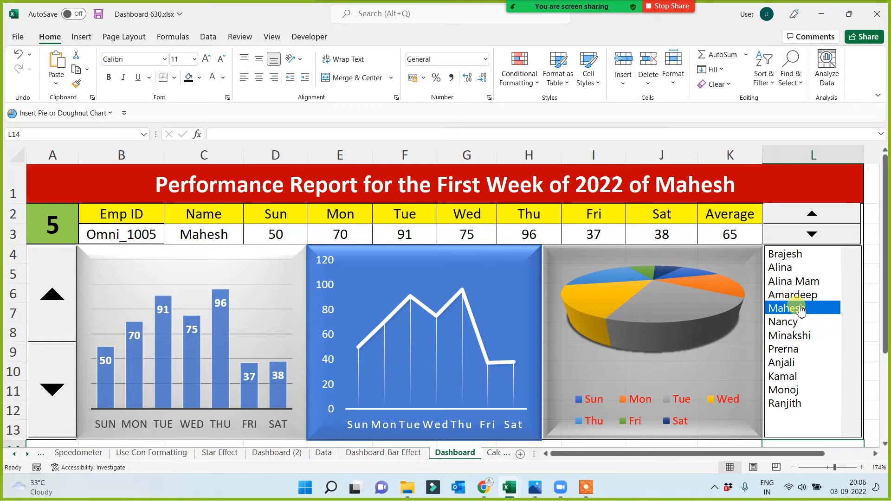
left_click(808, 268)
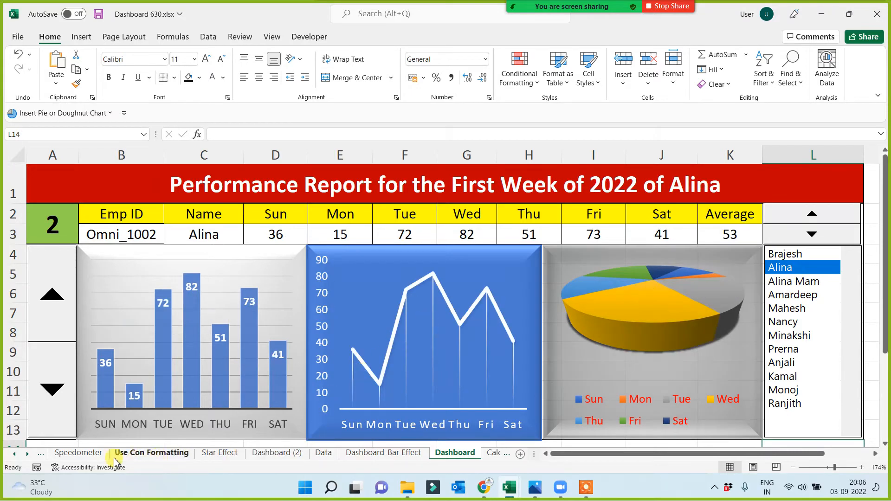
Return to the Use Con Formatting sheet and go through the employees to check how the background gradient follows each average.
left_click(137, 455)
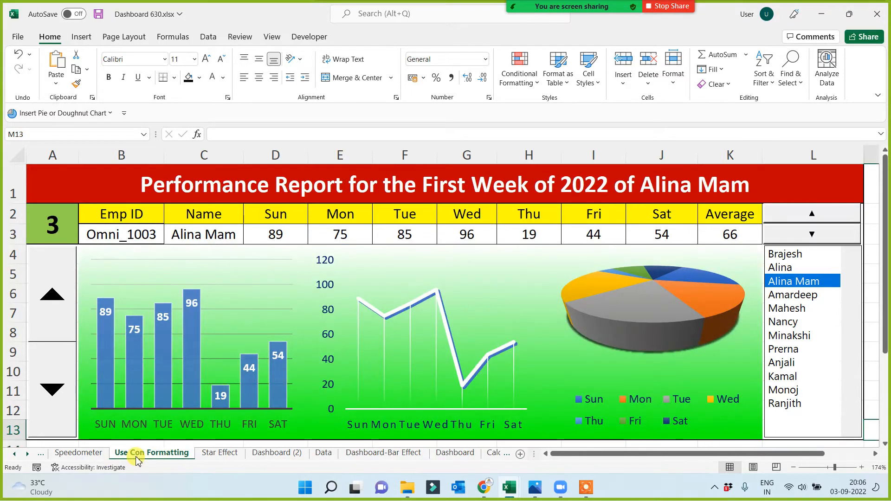
left_click(785, 308)
left_click(789, 322)
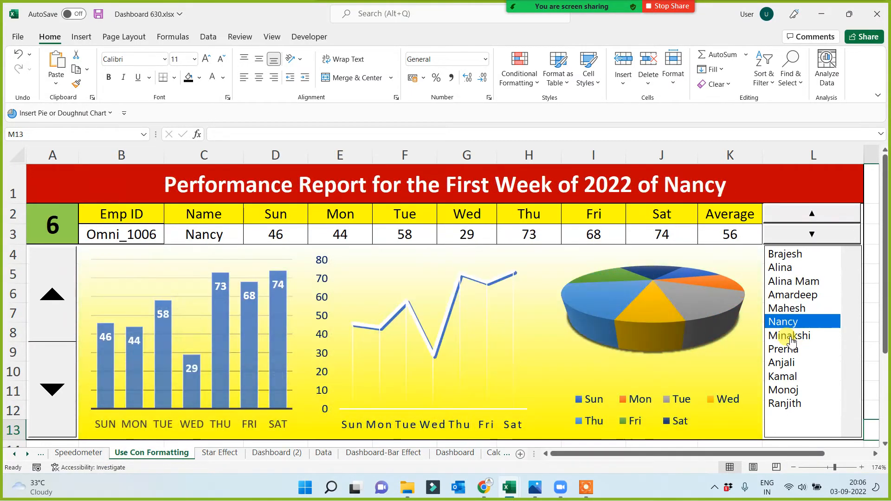
left_click(790, 336)
left_click(792, 363)
left_click(795, 377)
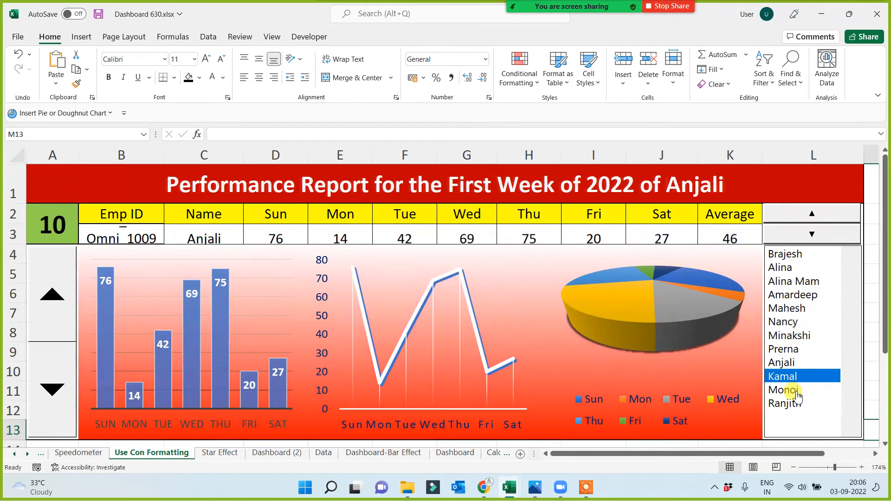
left_click(791, 390)
left_click(789, 403)
left_click(800, 350)
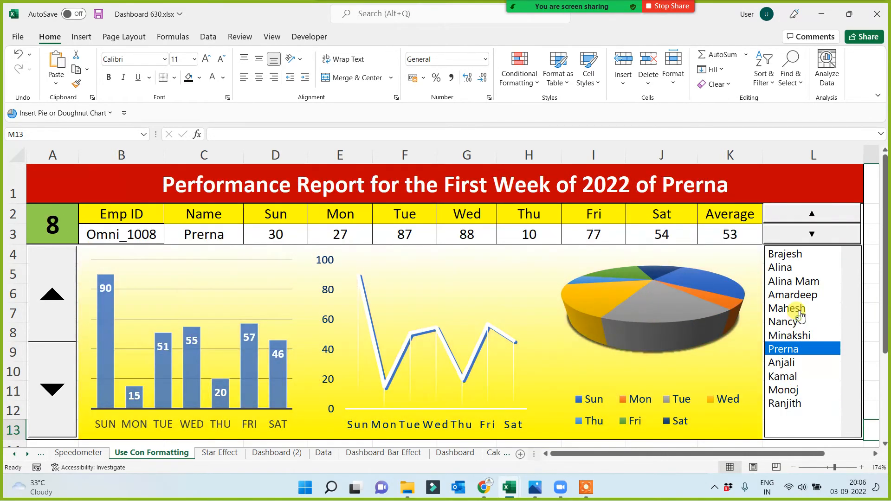
left_click(790, 322)
left_click(794, 282)
left_click(792, 268)
left_click(804, 259)
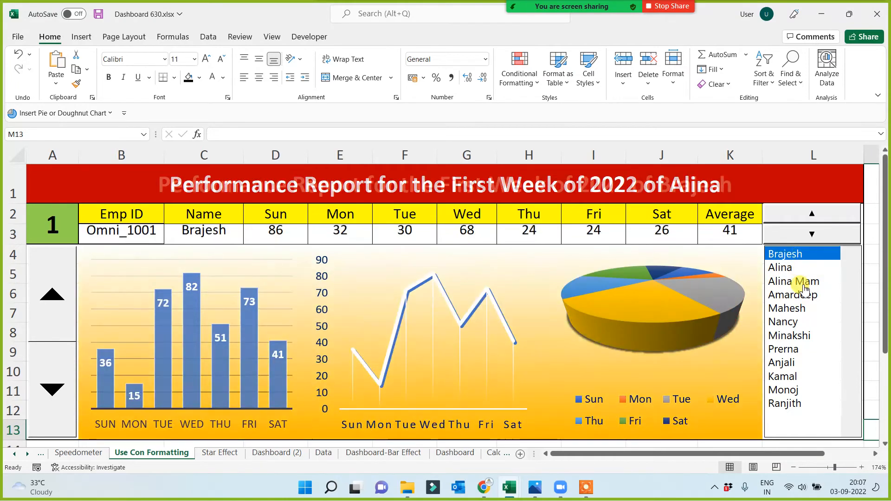
left_click(804, 295)
left_click(796, 323)
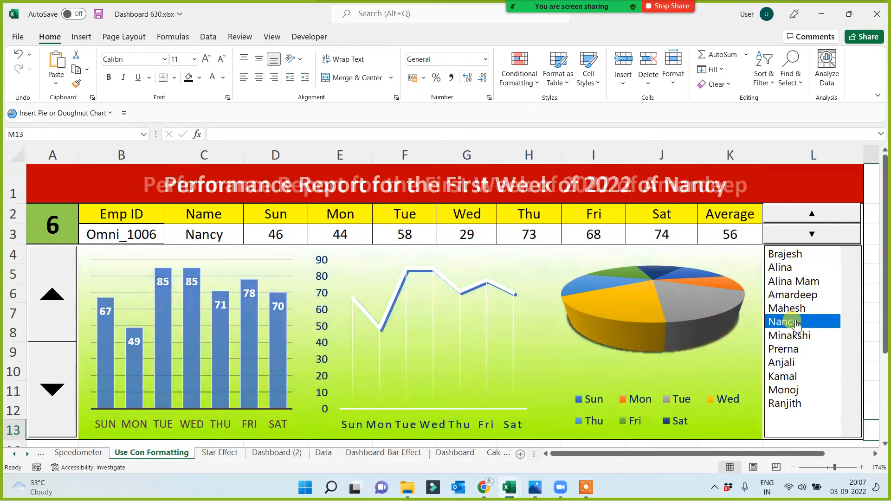
left_click(792, 350)
left_click(784, 364)
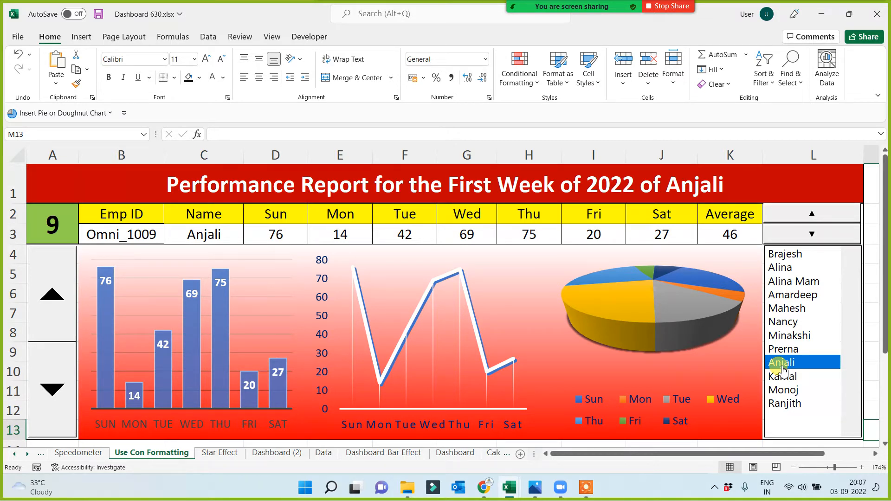
left_click(784, 322)
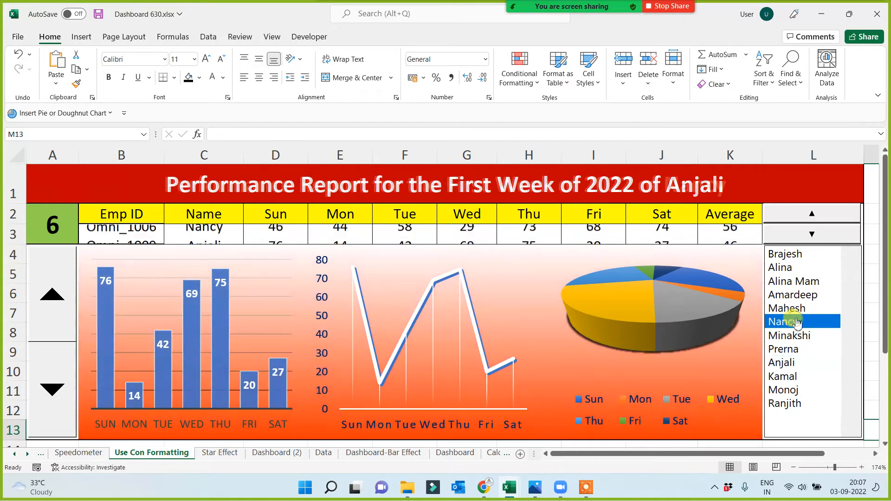
left_click(798, 297)
left_click(792, 308)
left_click(793, 321)
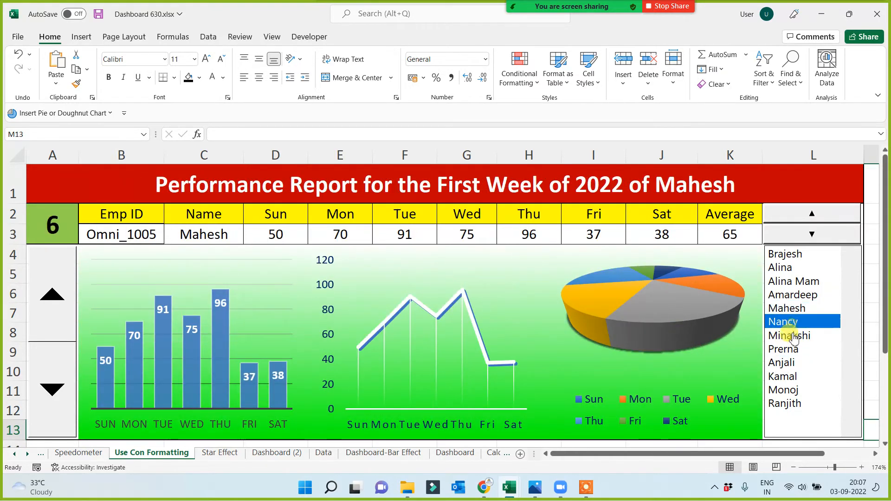
left_click(796, 336)
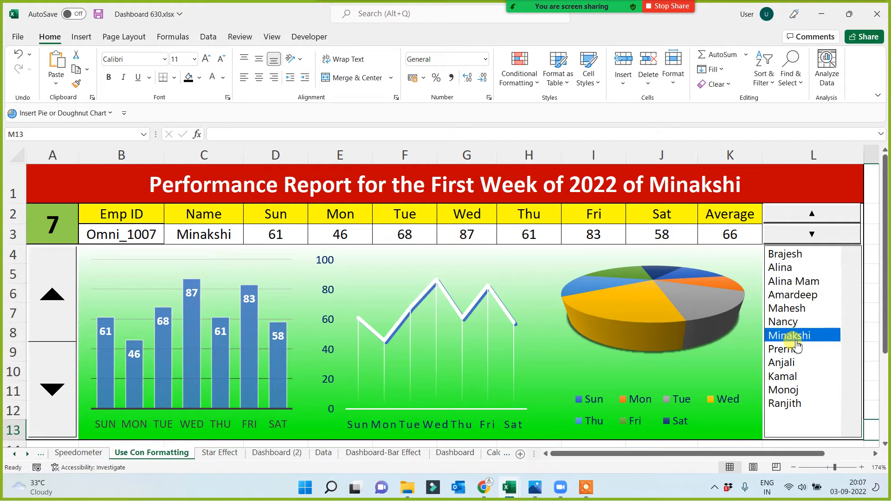
left_click(796, 295)
left_click(797, 266)
left_click(797, 255)
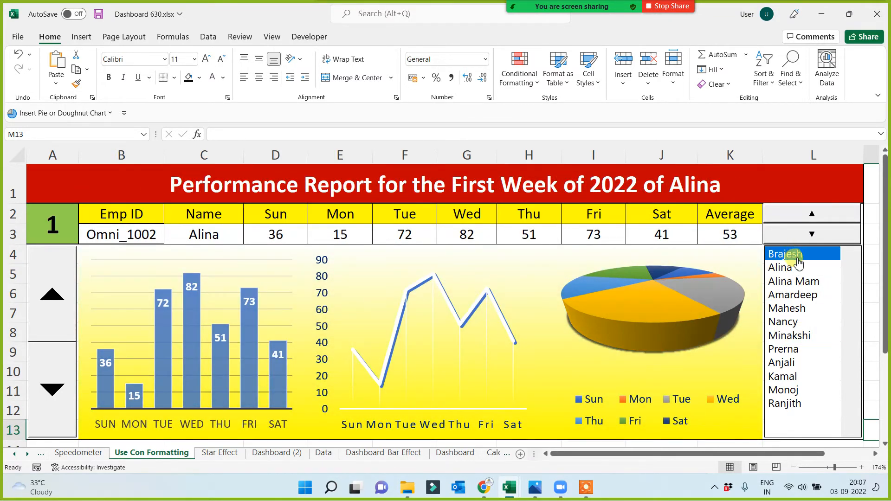
left_click(793, 283)
left_click(790, 309)
left_click(791, 350)
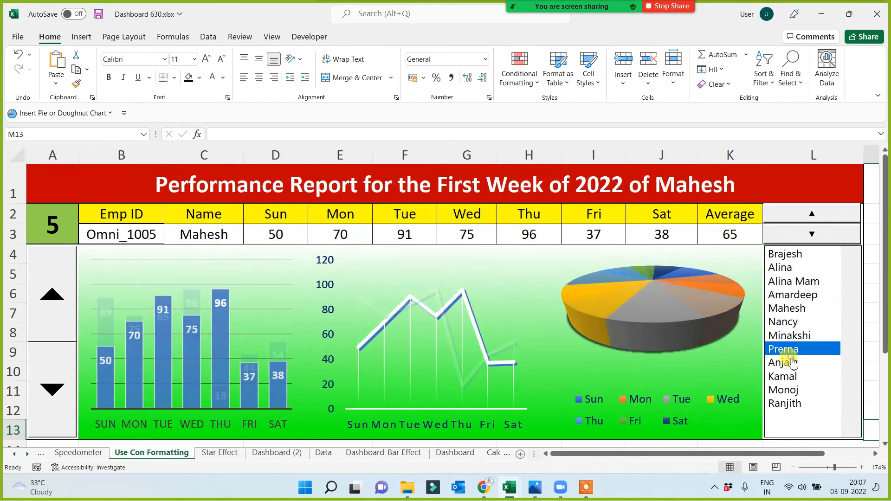
Show the tenth employee's report and save the workbook.
left_click(791, 377)
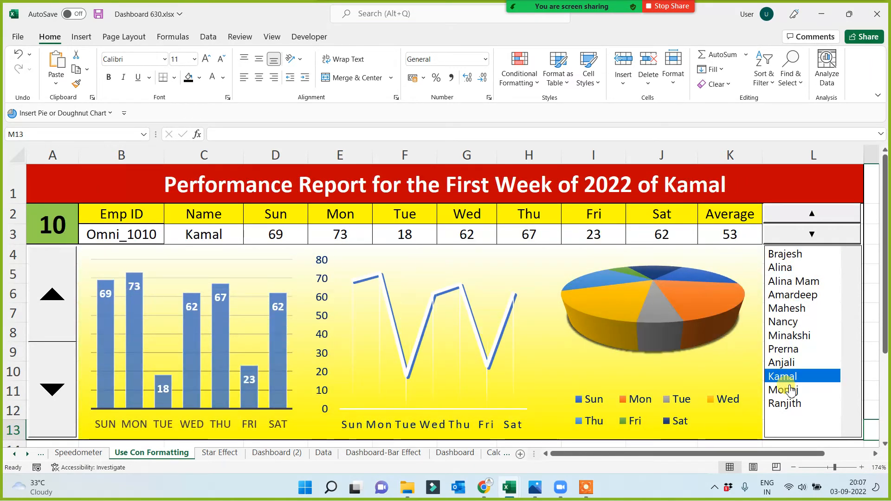
key("ctrl+s")
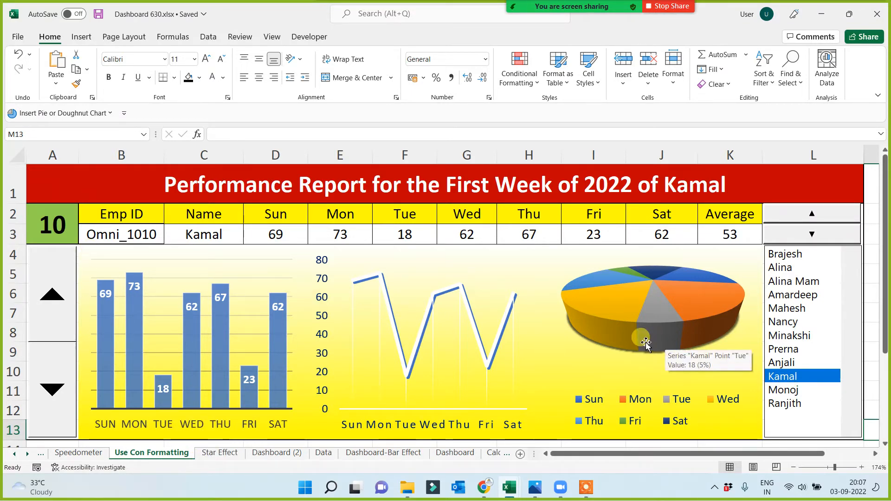
Look through the Dashboard (2), Data and Dashboard-Bar Effect sheets.
left_click(268, 454)
scroll(397, 406, "up", 1)
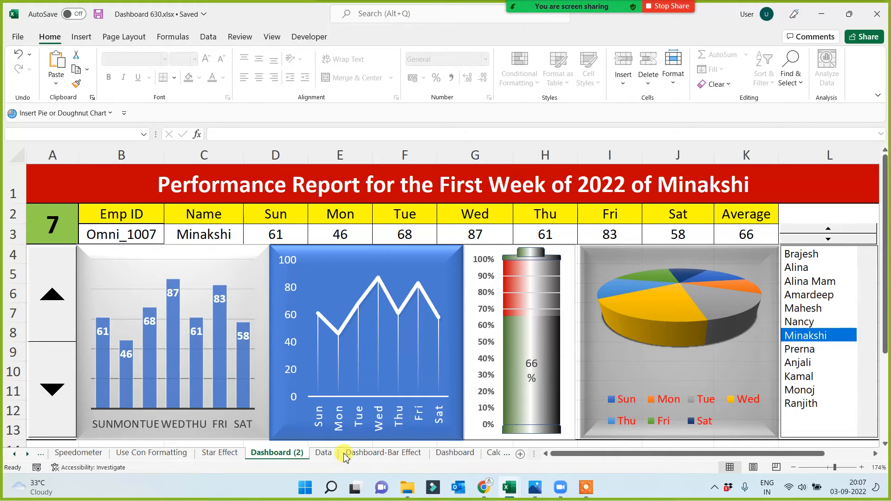
left_click(327, 457)
left_click(356, 457)
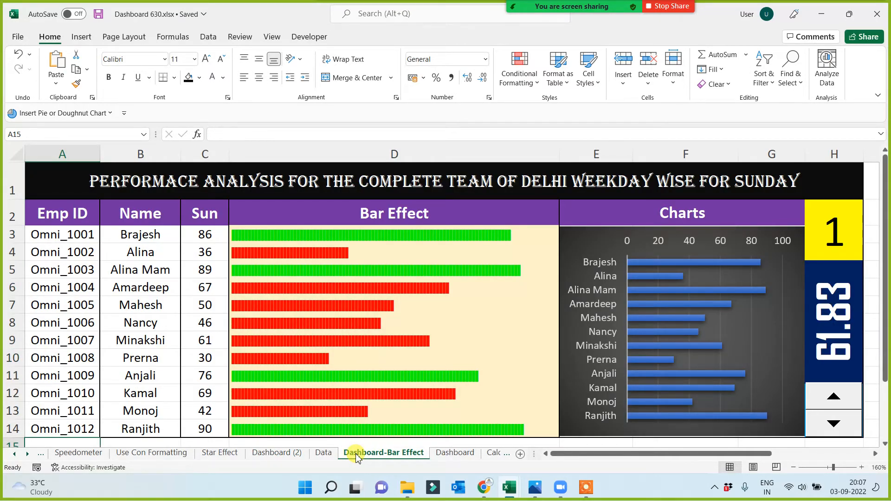
Step through the weekdays with the spin control to examine how the team's bars and chart follow the chosen day.
left_click(842, 402)
left_click(837, 416)
left_click(835, 405)
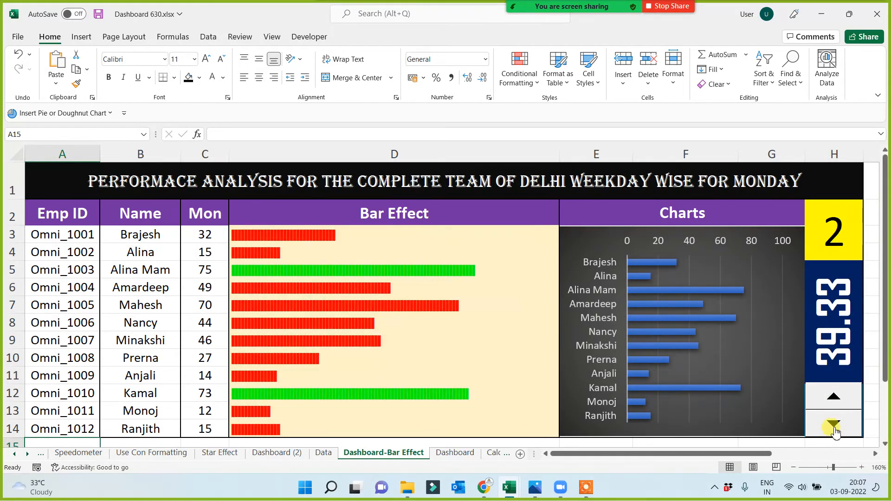
left_click(833, 422)
left_click(835, 400)
Add "Option button" in cell A17 at the end of the topic list on the Calcuations sheet.
left_click(504, 459)
left_click(61, 350)
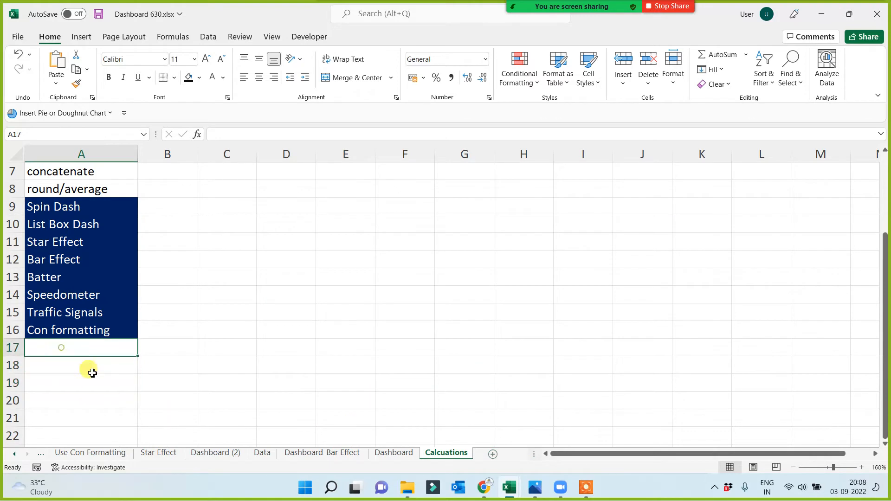
type("Option button")
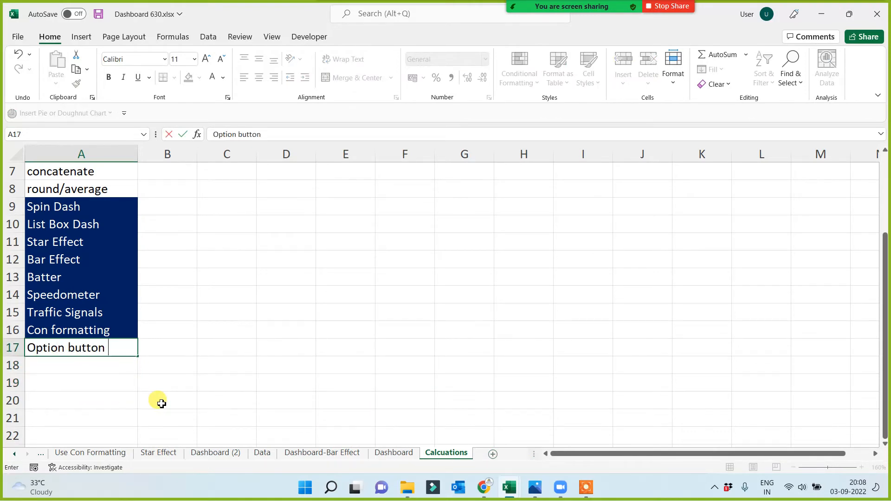
left_click(58, 366)
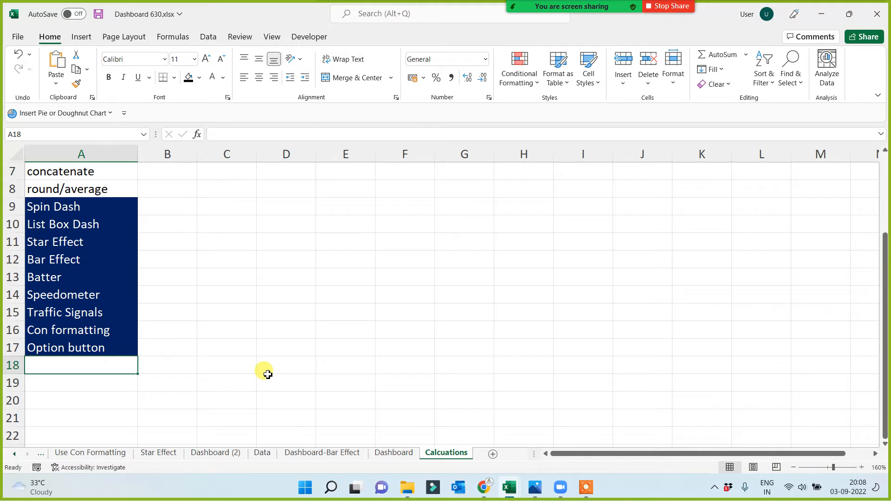
left_click(122, 349)
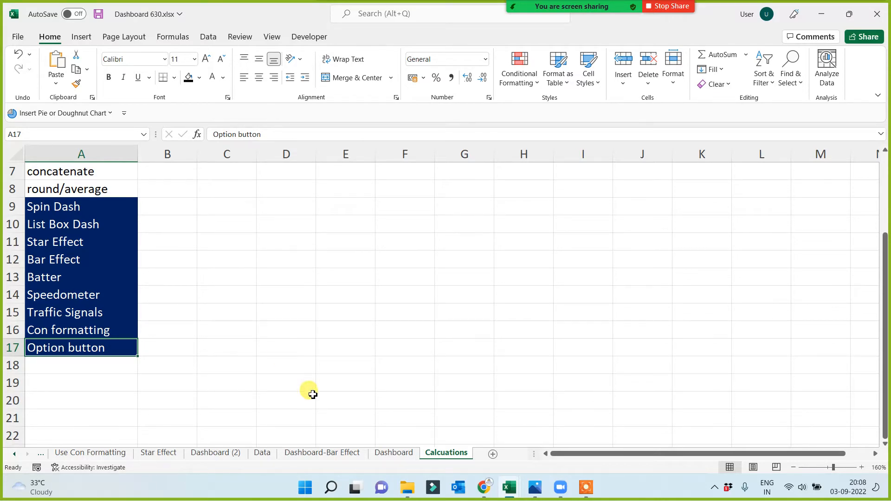
Insert a new worksheet directly after the Data sheet and name it "Option Button Dashboard".
left_click(267, 453)
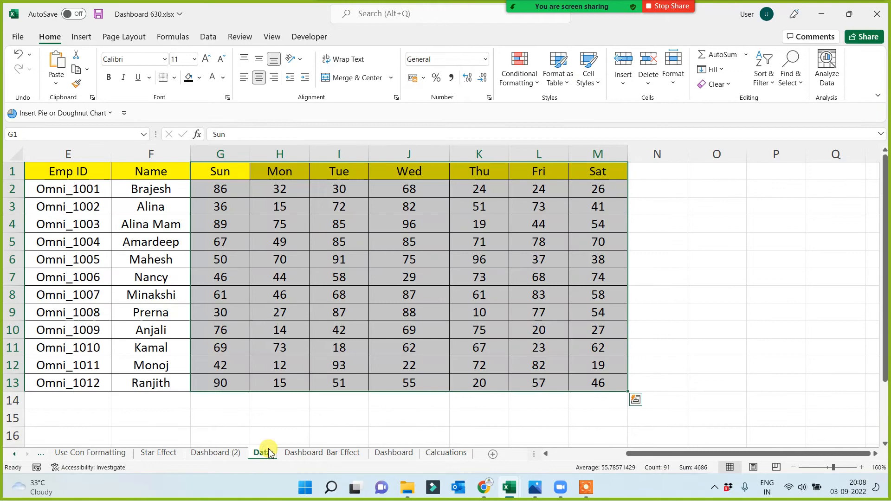
left_click(209, 413)
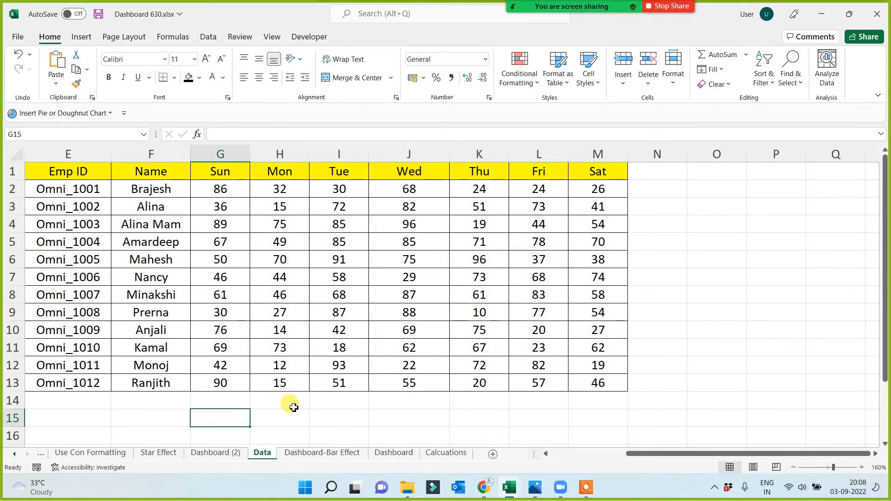
left_click(494, 455)
double_click(293, 453)
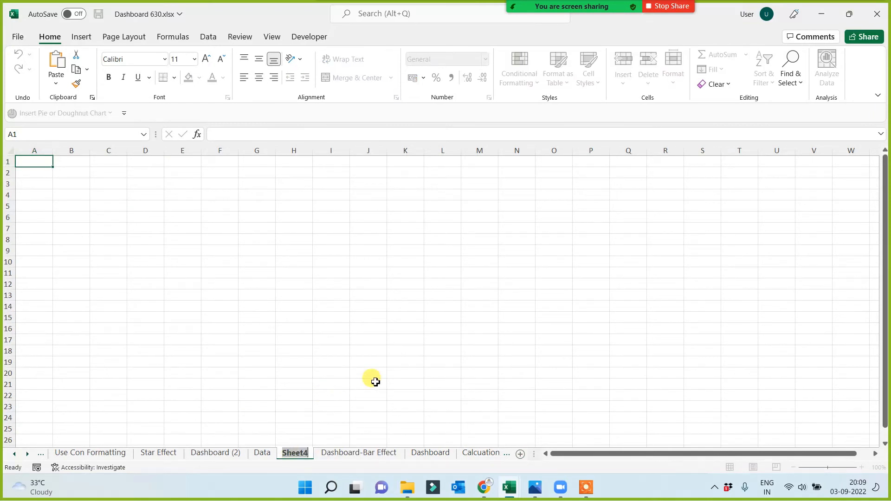
type("Option")
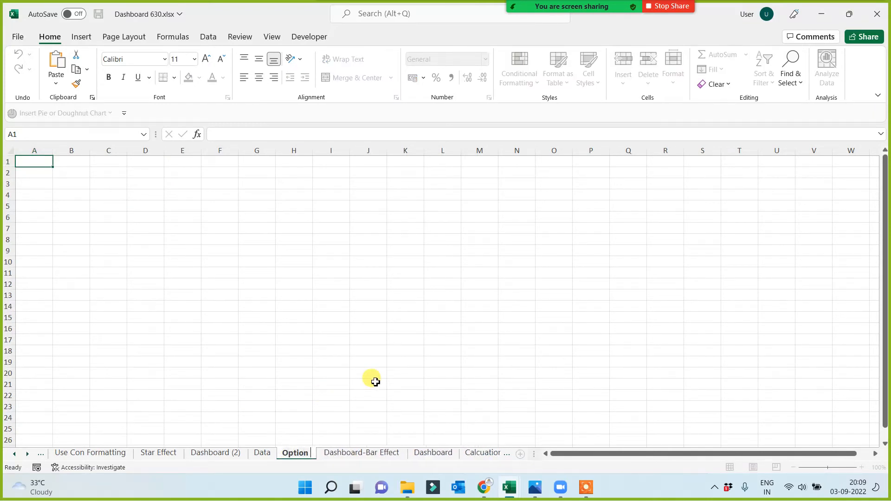
type(" Button")
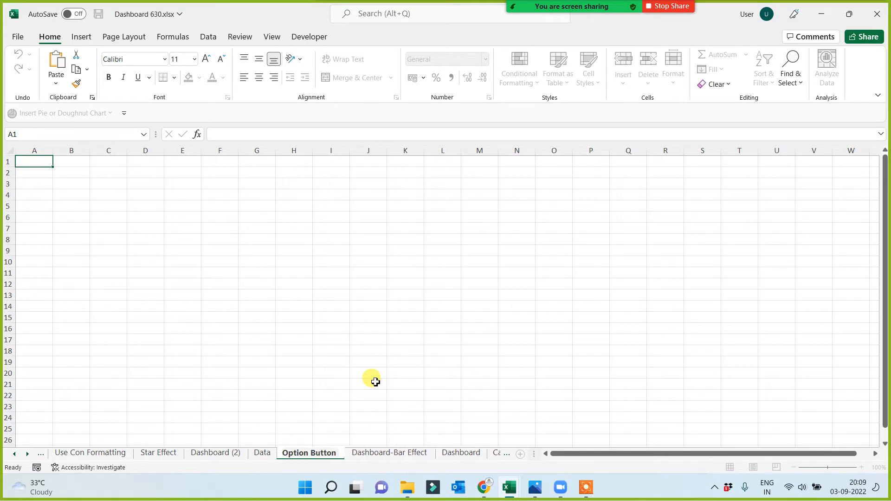
type(" Dashboard")
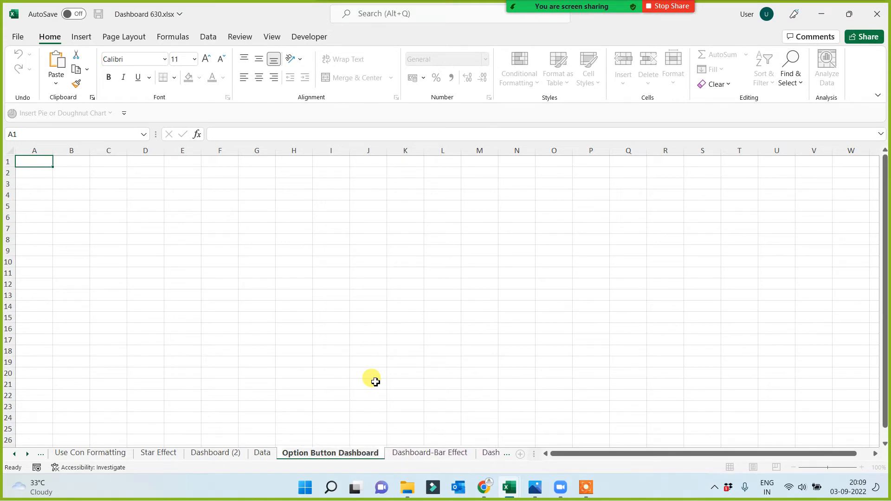
left_click(328, 329)
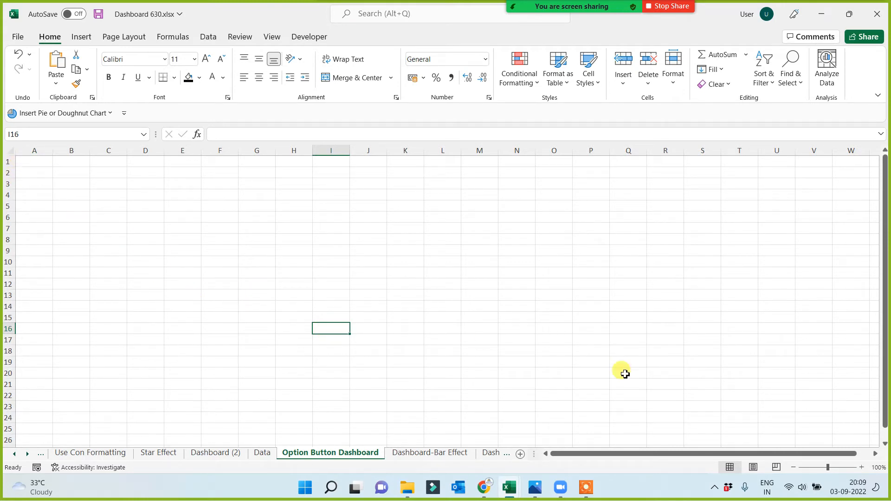
Merge and centre A1:M1 on the new sheet as a taller title bar filled with black.
scroll(348, 306, "up", 4)
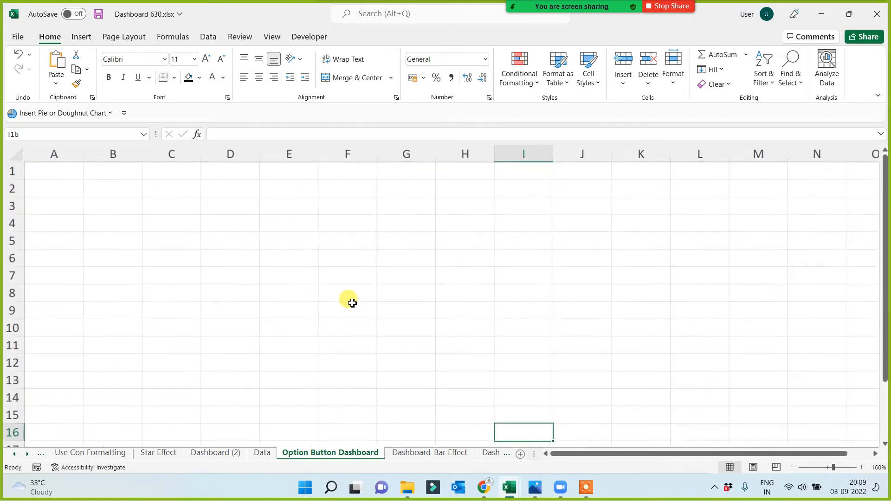
left_click_drag(74, 172, 742, 170)
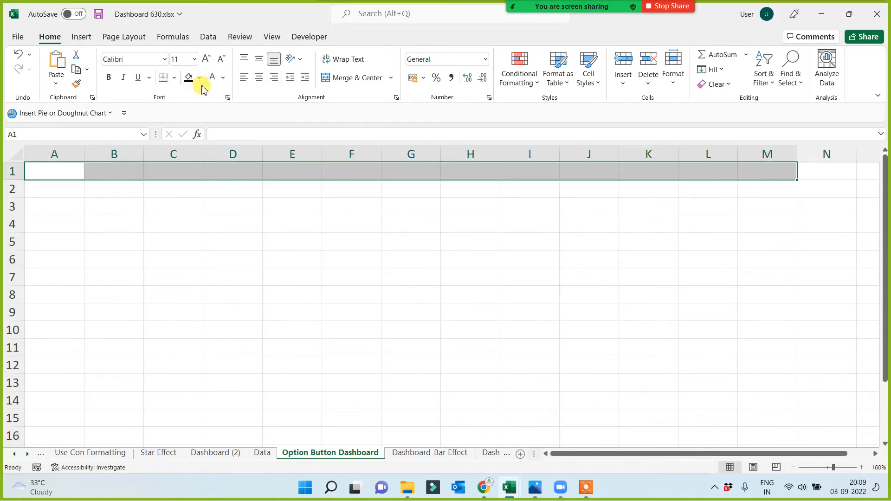
left_click(342, 78)
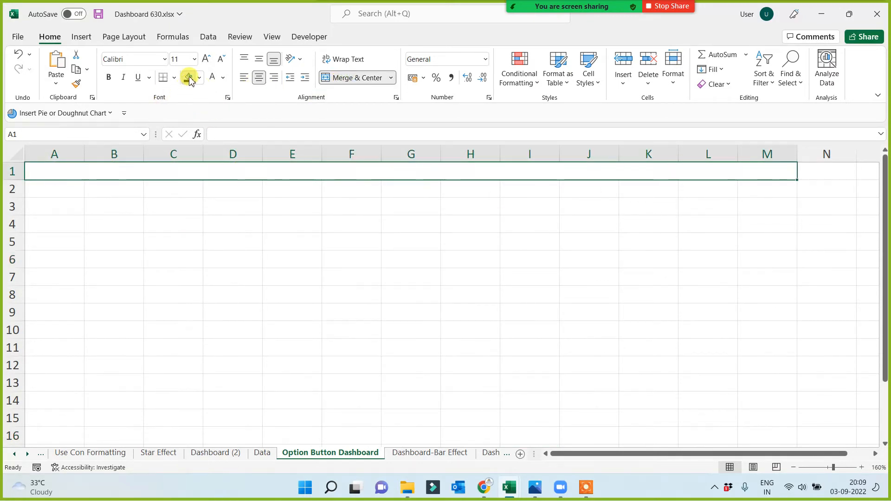
left_click(189, 78)
left_click_drag(20, 180, 215, 418)
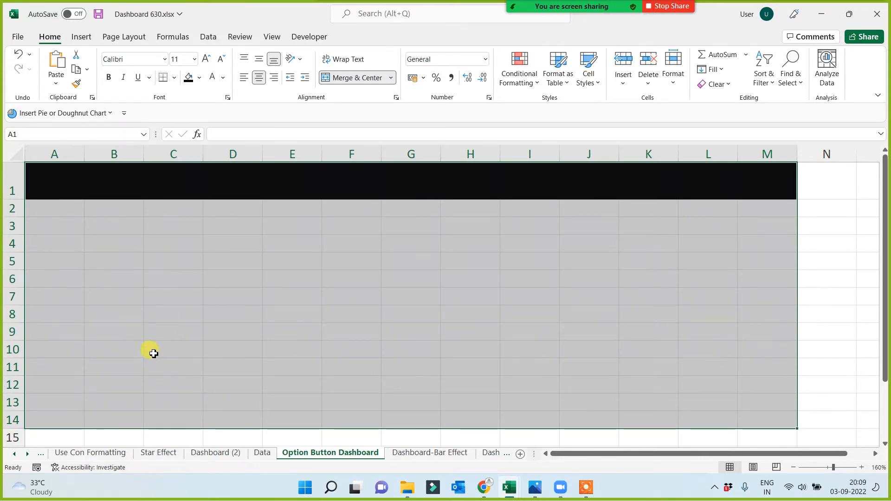
Examine the weekday headers and employee columns on the Data sheet and how the Star Effect sheet links to them.
left_click(262, 454)
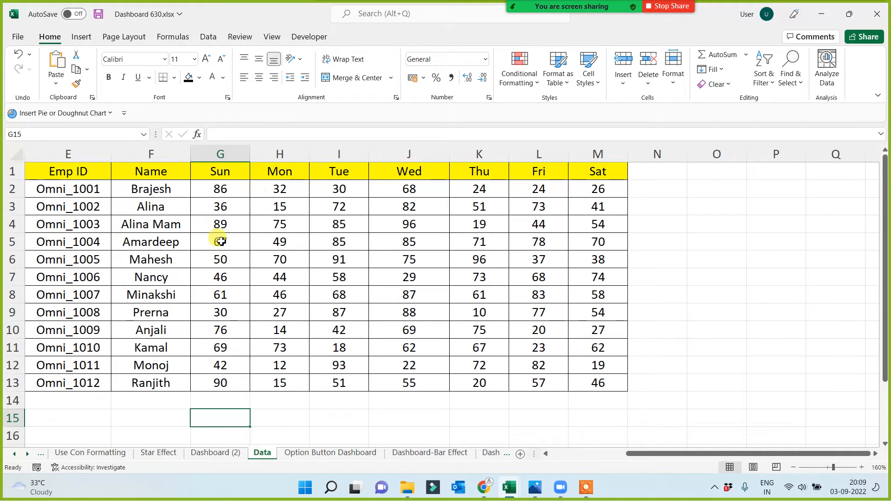
left_click_drag(231, 175, 598, 172)
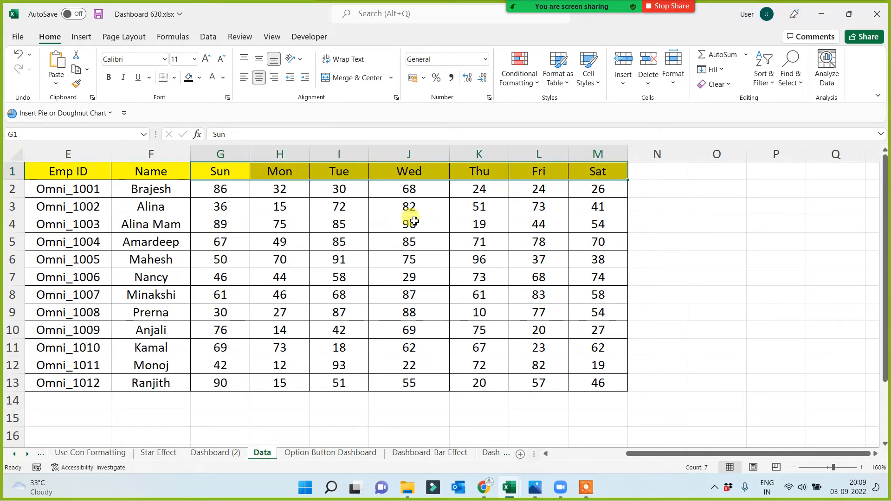
left_click_drag(68, 173, 141, 375)
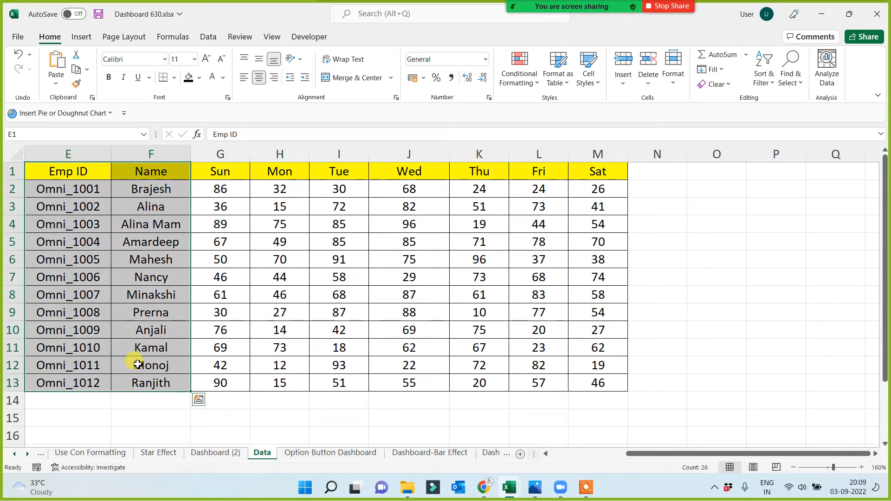
left_click(157, 453)
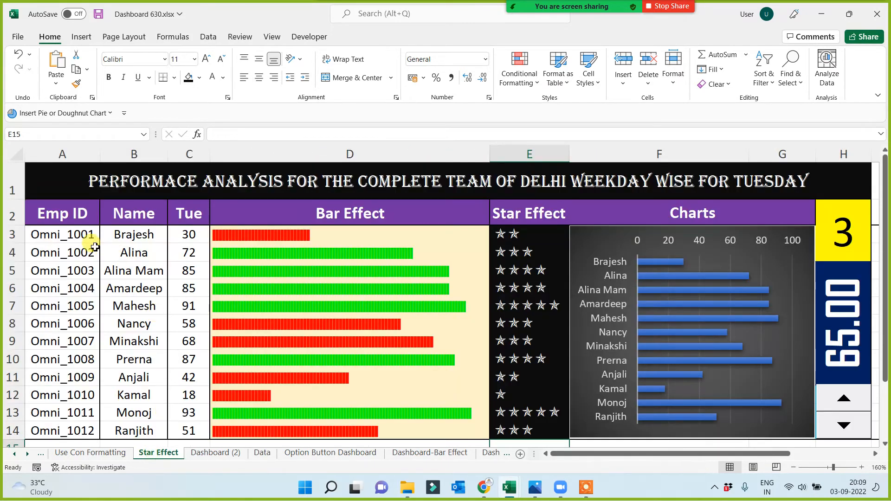
left_click_drag(60, 208, 137, 427)
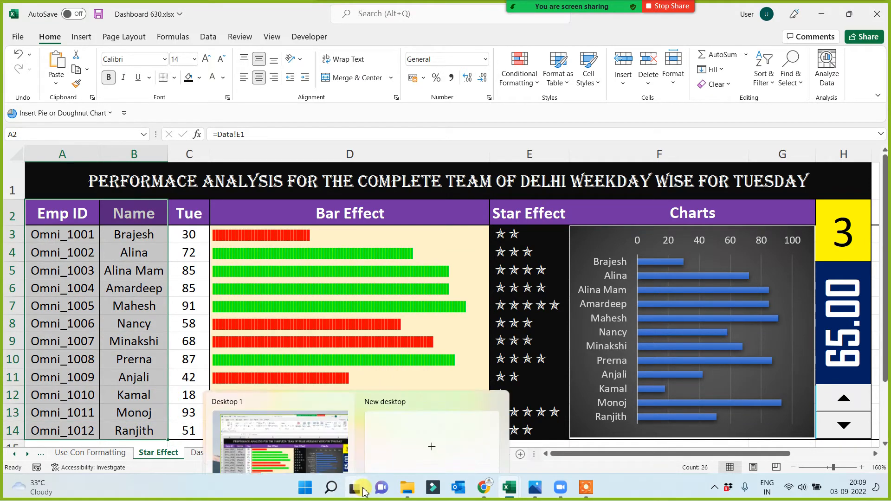
mouse_move(507, 487)
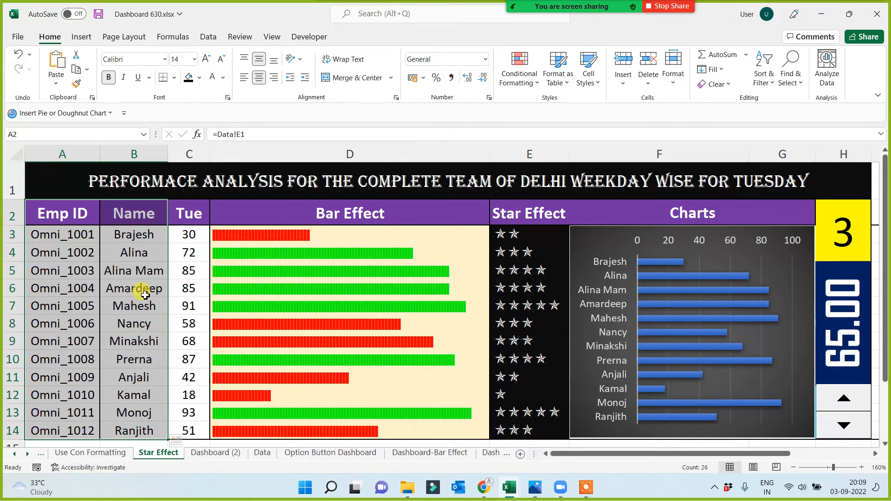
Link cell A2 of the Option Button Dashboard sheet to the Emp ID header with =Data!E1.
left_click(321, 453)
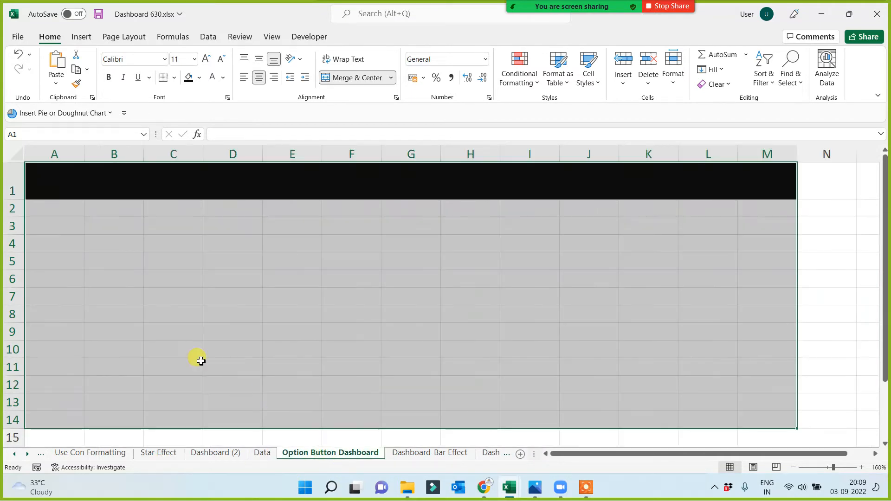
left_click(46, 207)
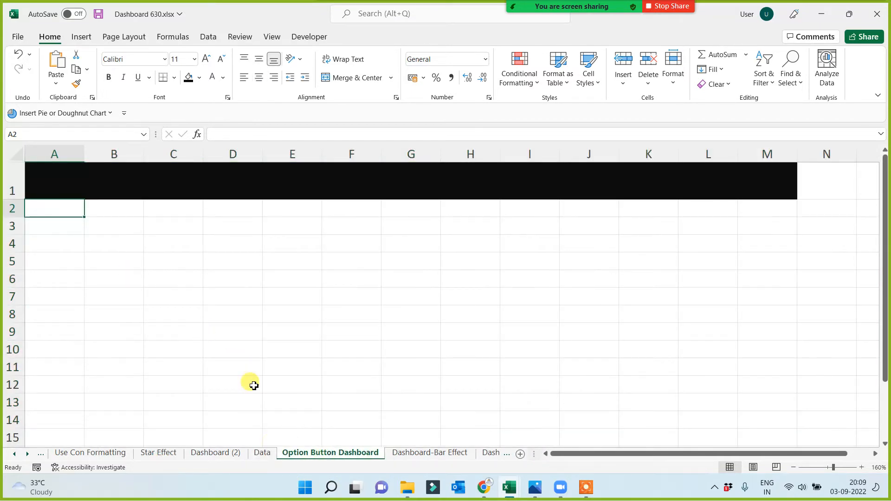
type("=")
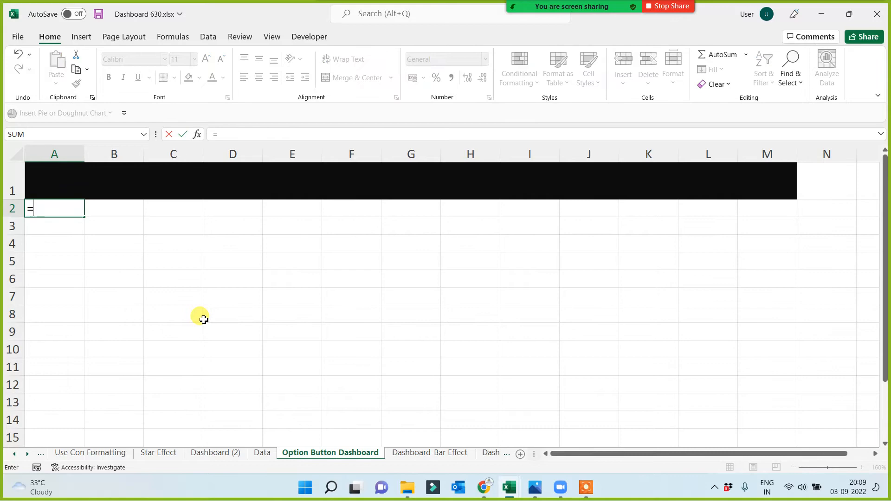
left_click(262, 454)
left_click(72, 175)
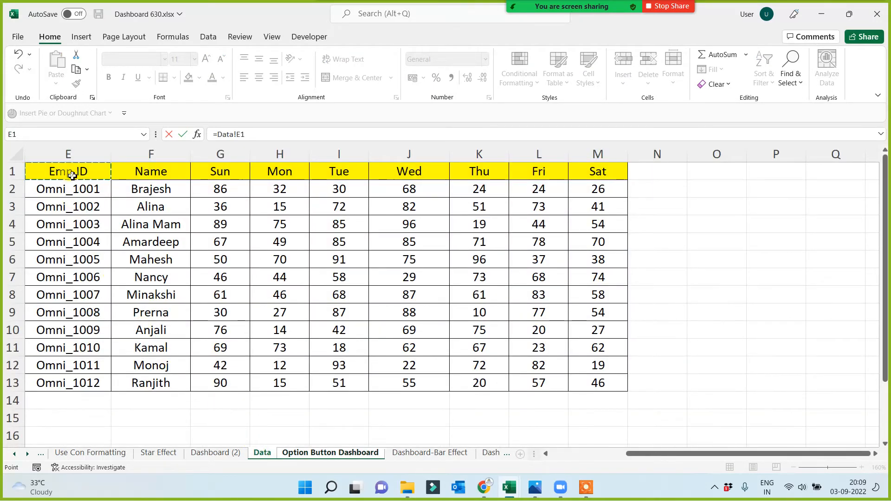
key("Return")
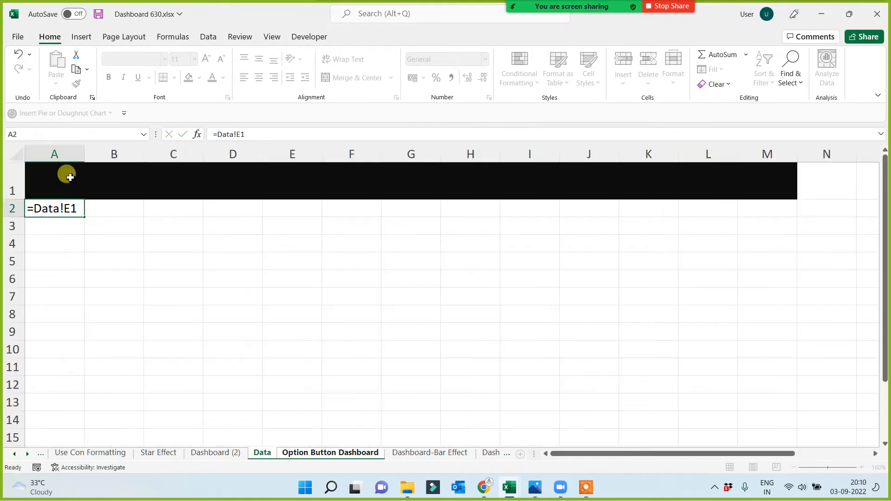
left_click(66, 207)
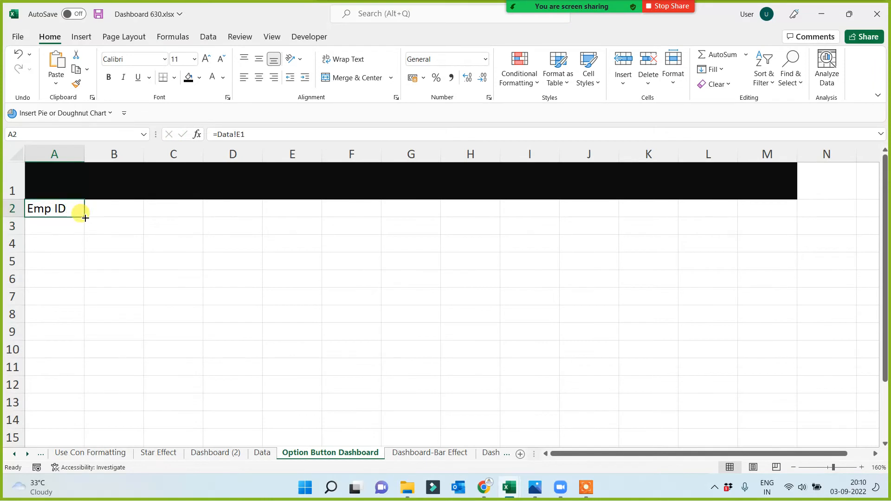
Fill the A2 link across columns A and B through row 14, clearing the surplus cells from row 15 down.
left_click_drag(86, 218, 139, 388)
left_click_drag(60, 361, 137, 399)
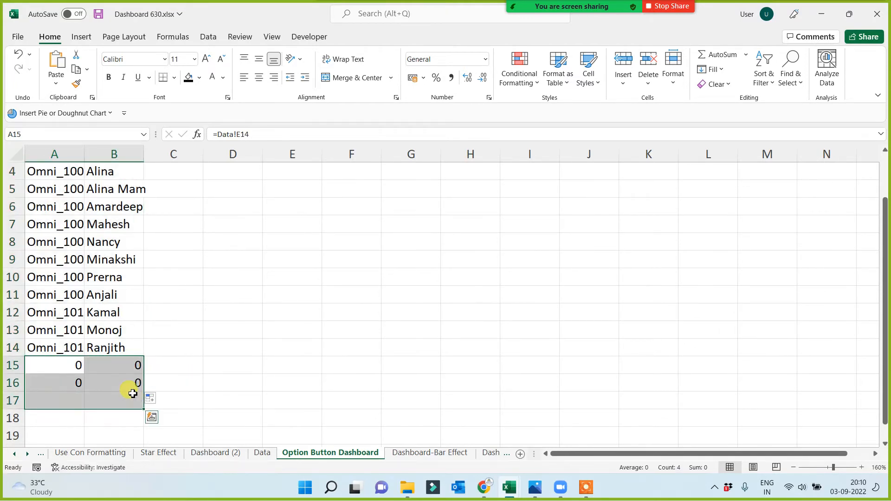
key("Delete")
left_click(187, 349)
scroll(193, 344, "up", 2)
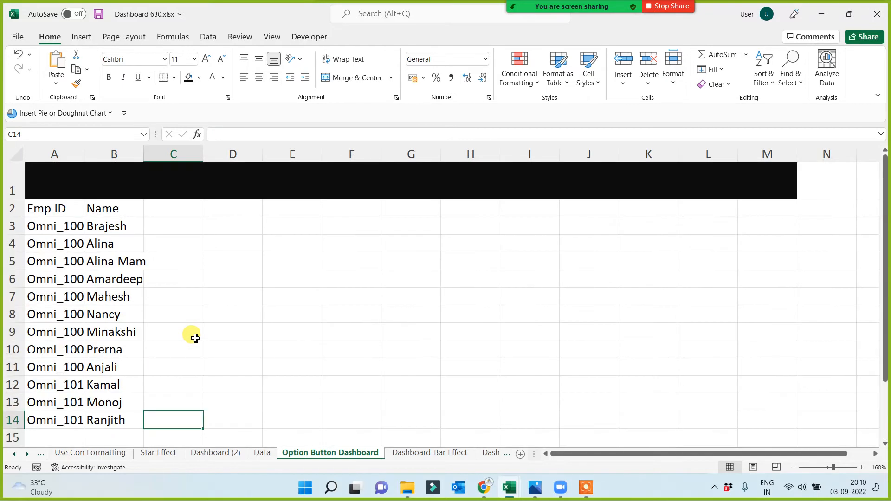
Fill the Emp ID and Name header cells A2:B2 with yellow.
left_click_drag(56, 210, 135, 208)
left_click(199, 78)
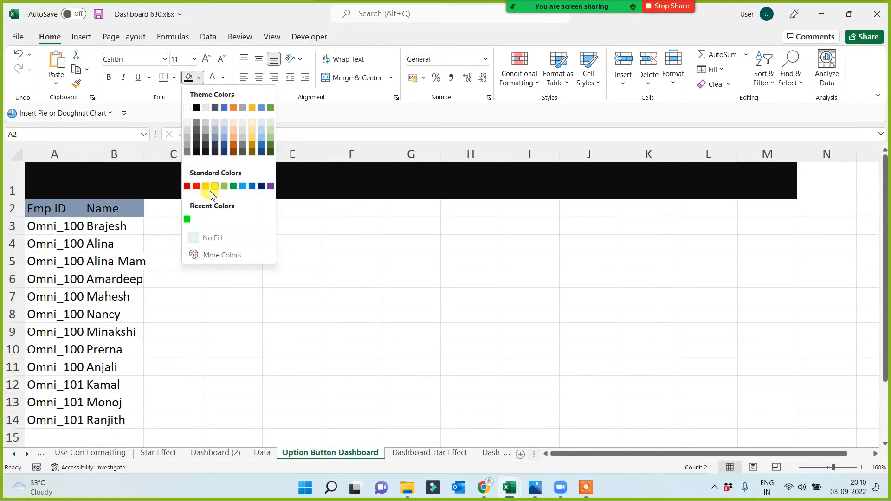
left_click(215, 186)
Apply all borders to the employee list A2:B14 and widen columns A and B to fit their text.
left_click_drag(65, 209, 114, 420)
left_click(174, 79)
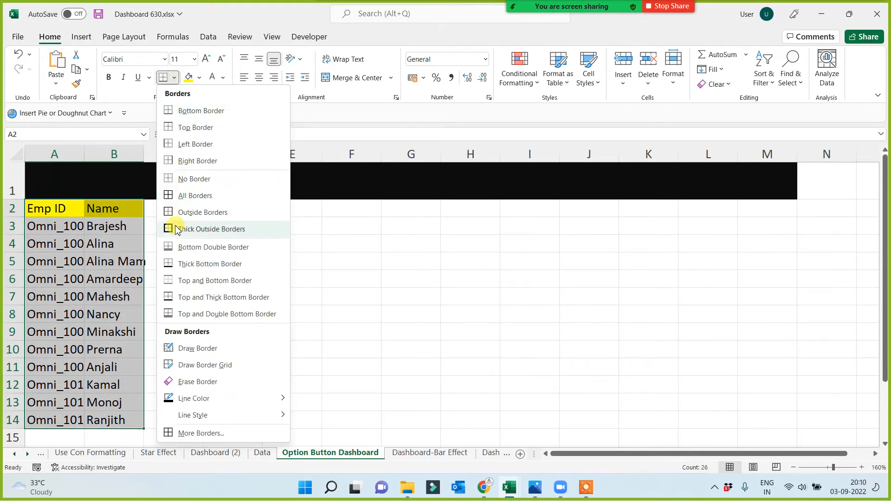
left_click(174, 195)
left_click(221, 272)
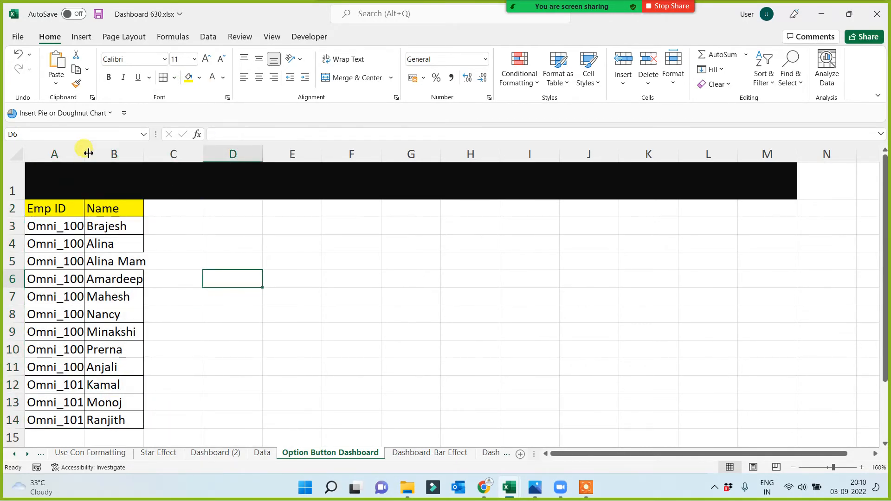
left_click_drag(84, 154, 107, 154)
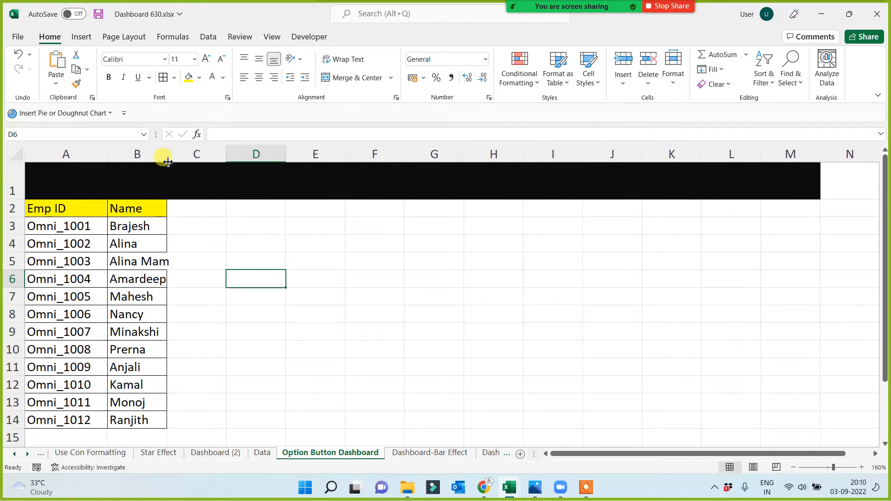
left_click_drag(167, 153, 184, 154)
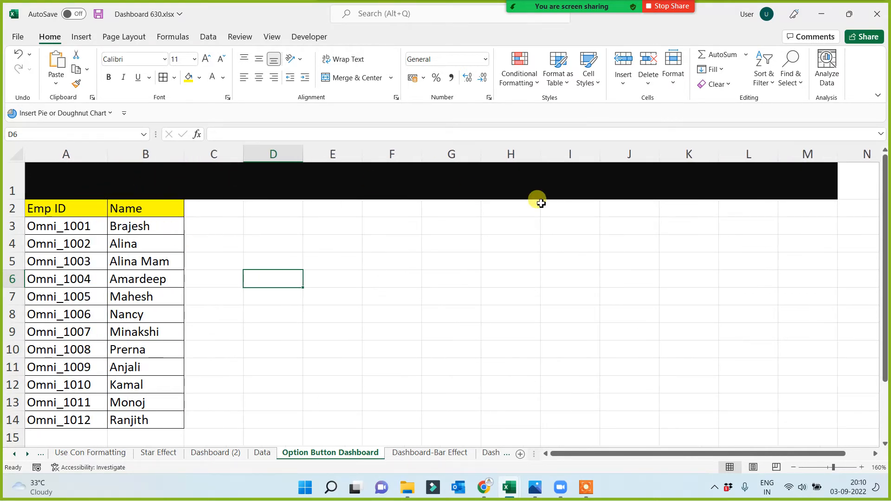
Enter 1 in cell O1 of the Option Button Dashboard sheet as the index value.
left_click(274, 314)
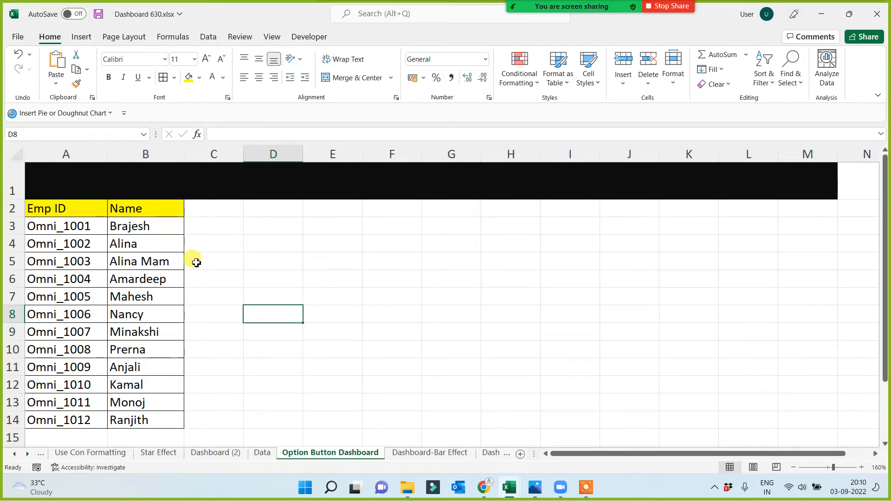
left_click(217, 209)
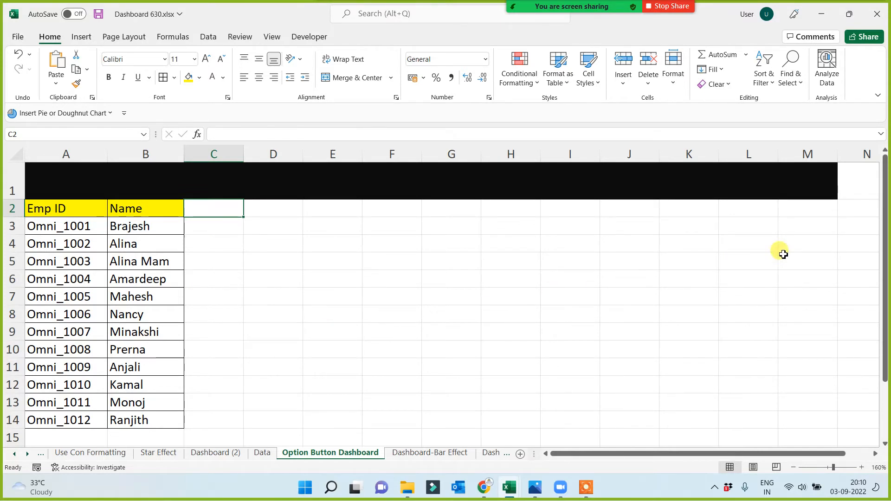
left_click(866, 192)
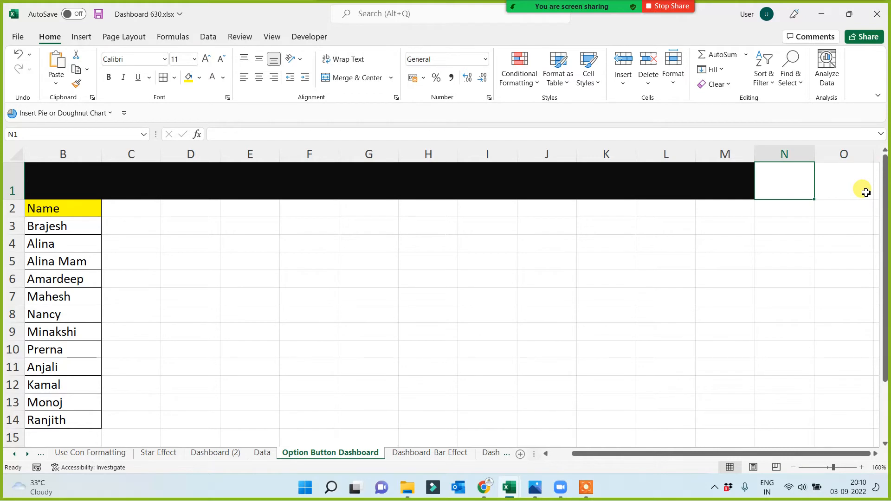
left_click(866, 193)
type("1")
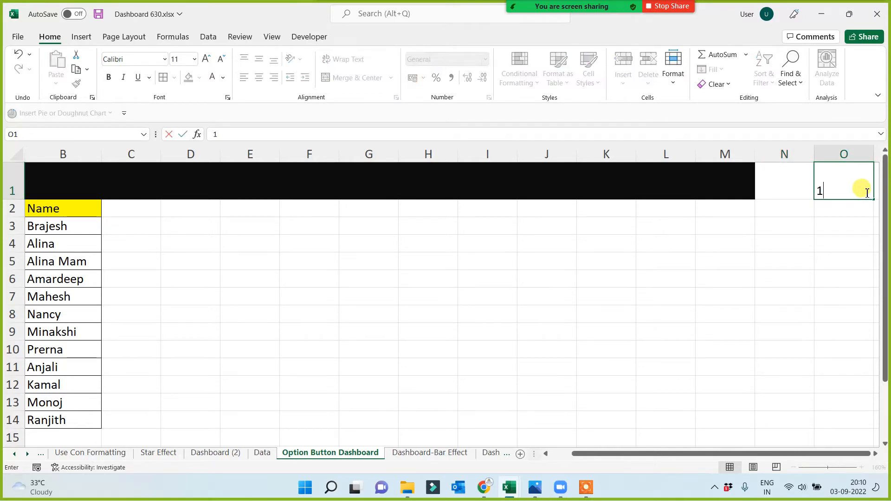
key("Return")
Enter a CHOOSE formula in C2 with absolute index $O$1 and the weekday headers Data!G1 through Data!M1 as its seven values.
key("Left")
key("Left")
key("Left")
key("Left")
key("Left")
key("Left")
key("Left")
key("Left")
key("Left")
key("Left")
key("Left")
key("Left")
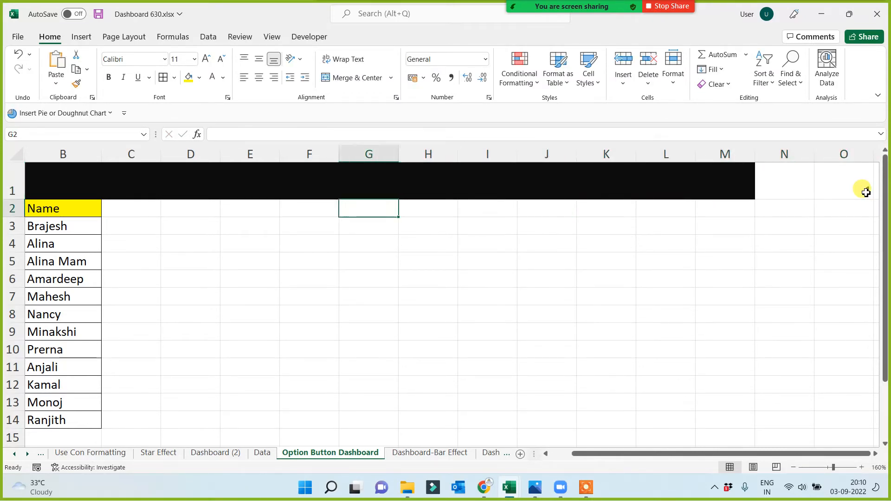
type("=")
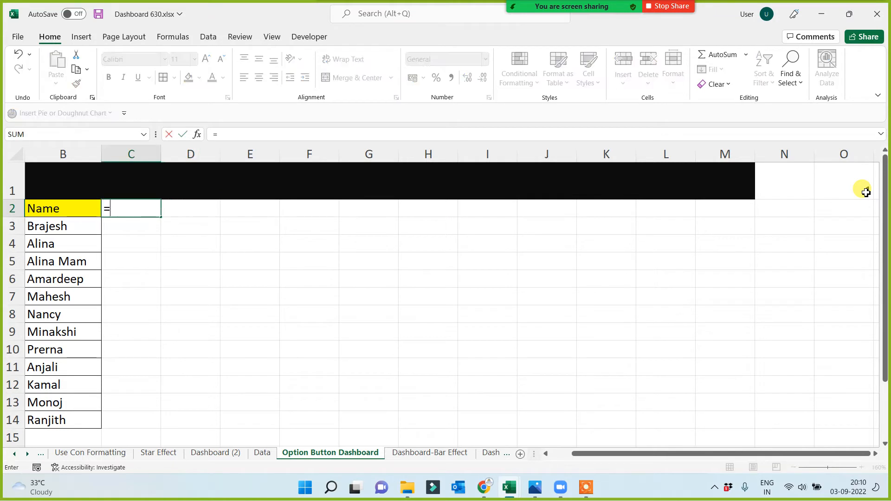
type("choose(")
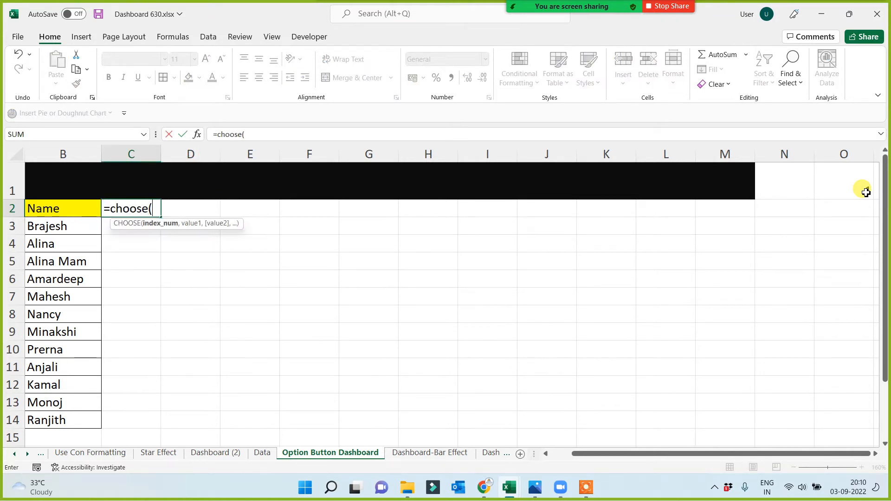
left_click(853, 188)
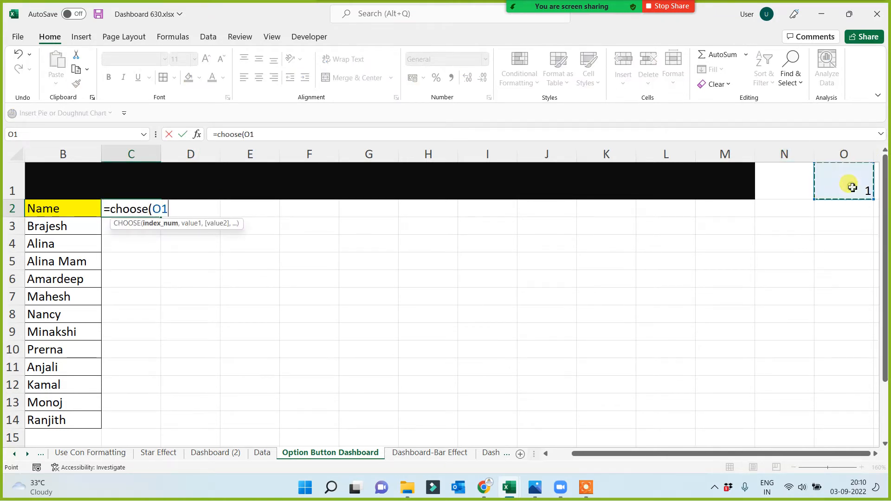
key("F4")
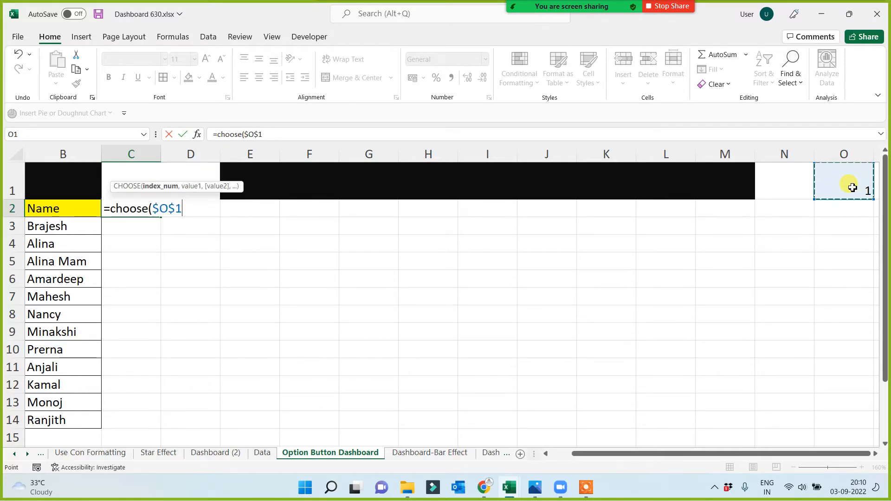
type(",")
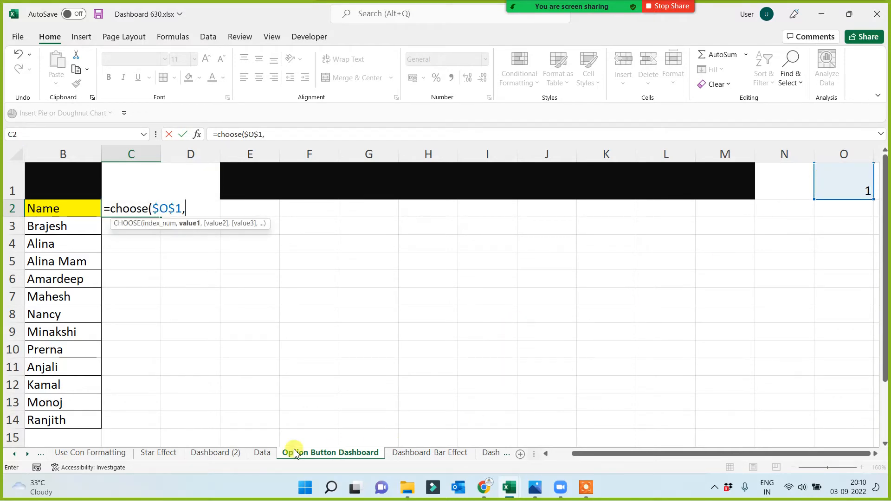
left_click(262, 454)
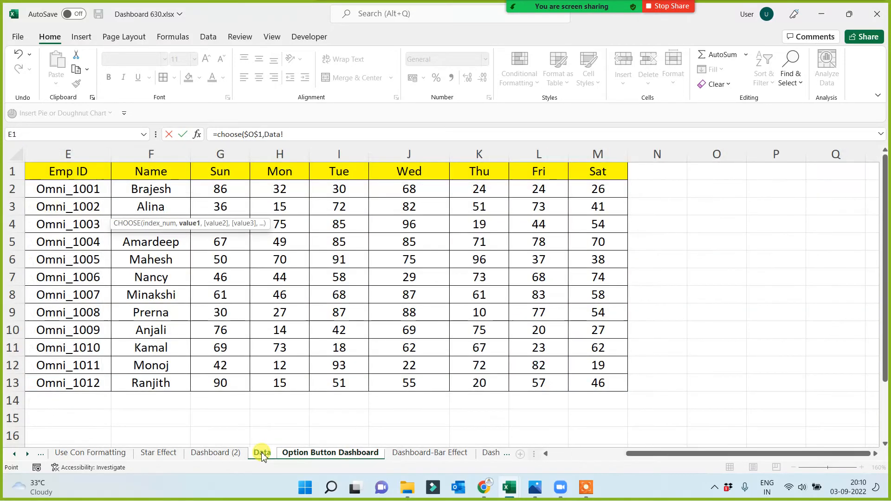
left_click(221, 172)
type(",")
left_click(266, 171)
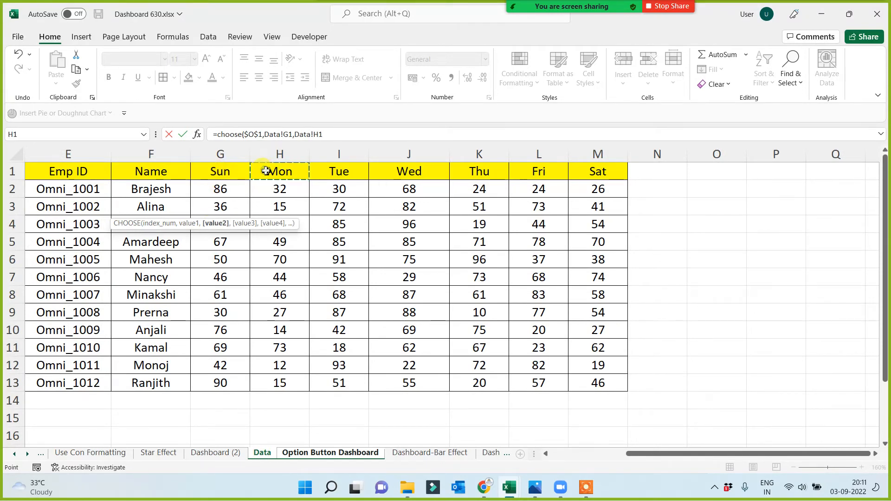
type(",")
left_click(338, 173)
type(",Data!I1,")
left_click(407, 175)
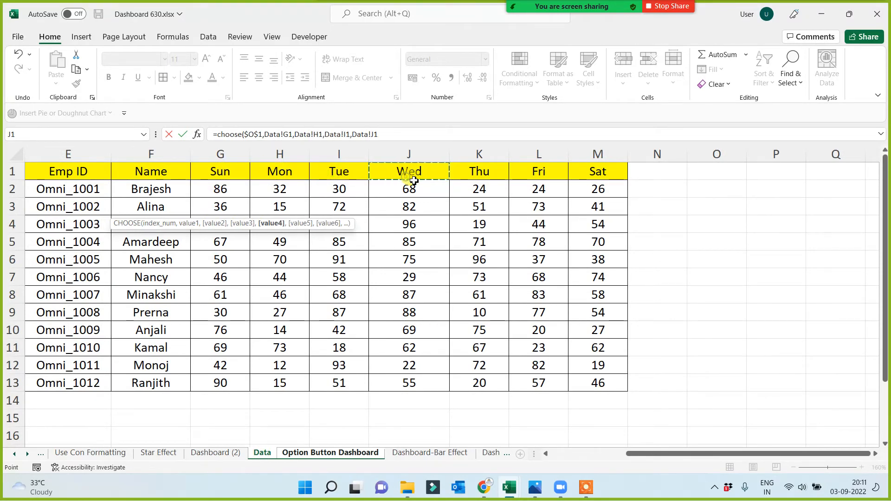
type(",")
left_click(498, 176)
type(",Data!K1,")
left_click(540, 175)
type(",Data!K1,Data!L1")
left_click(597, 172)
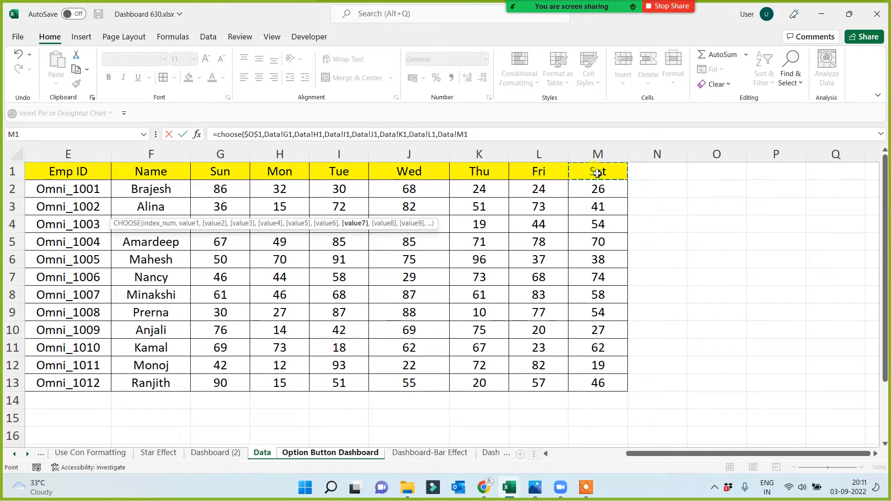
key("Return")
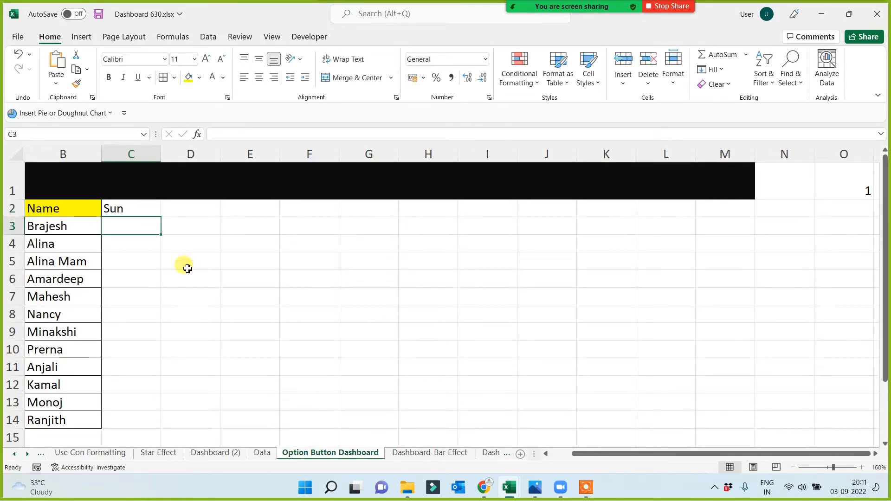
Fill the CHOOSE formula from C2 down through C14.
left_click(146, 208)
left_click_drag(163, 218, 137, 425)
left_click(576, 321)
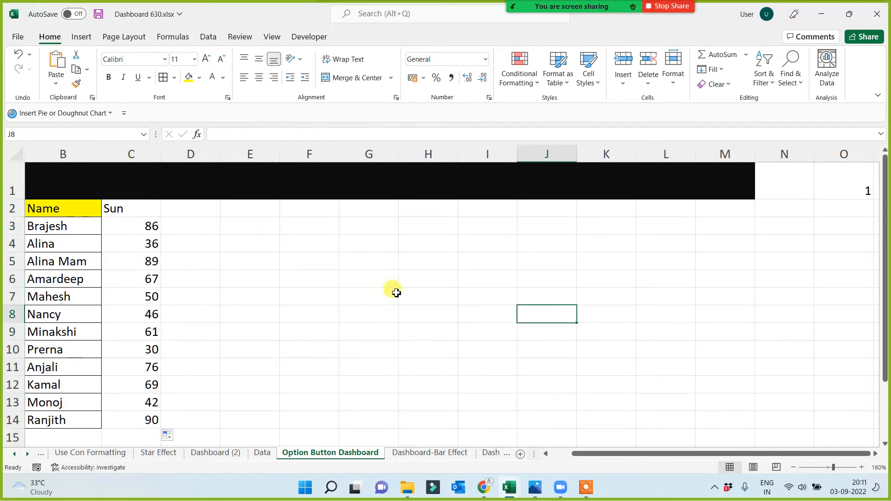
Change the index value in O1 to 2 to switch the weekday column to another day.
left_click(856, 177)
type("2")
left_click(778, 280)
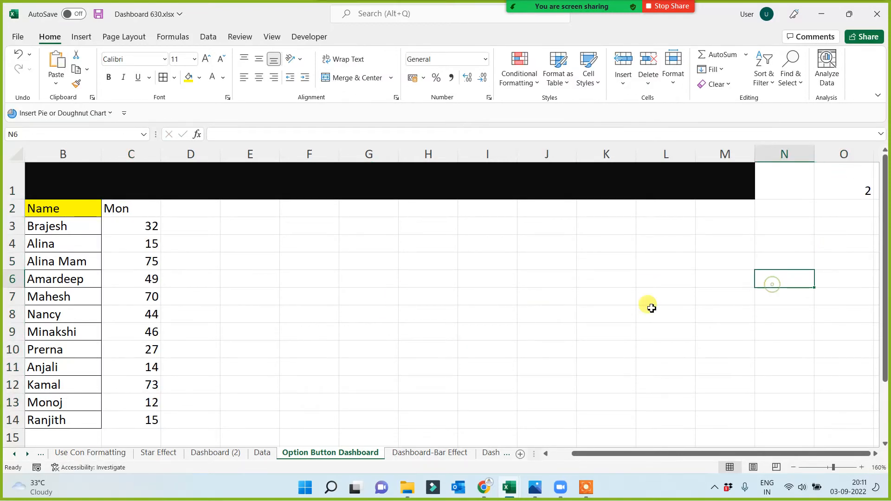
Center the weekday column C2:C14 horizontally and fill its header cell C2 with yellow.
left_click_drag(141, 206, 113, 418)
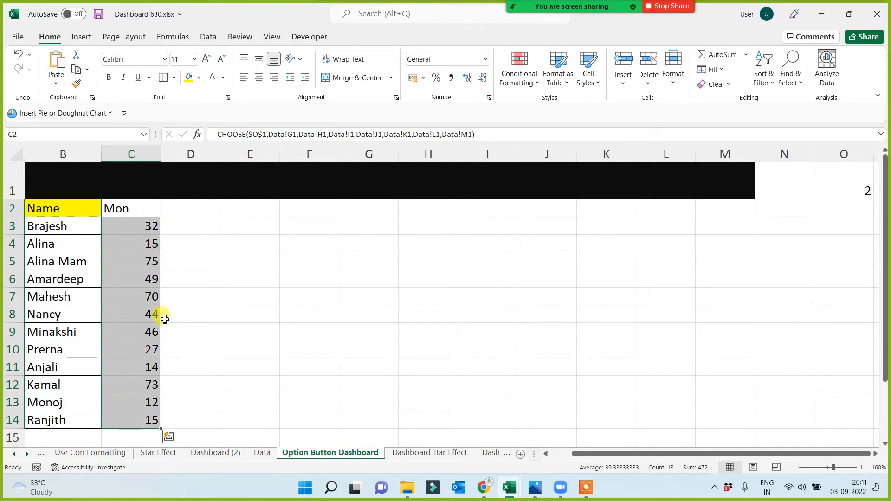
left_click(259, 78)
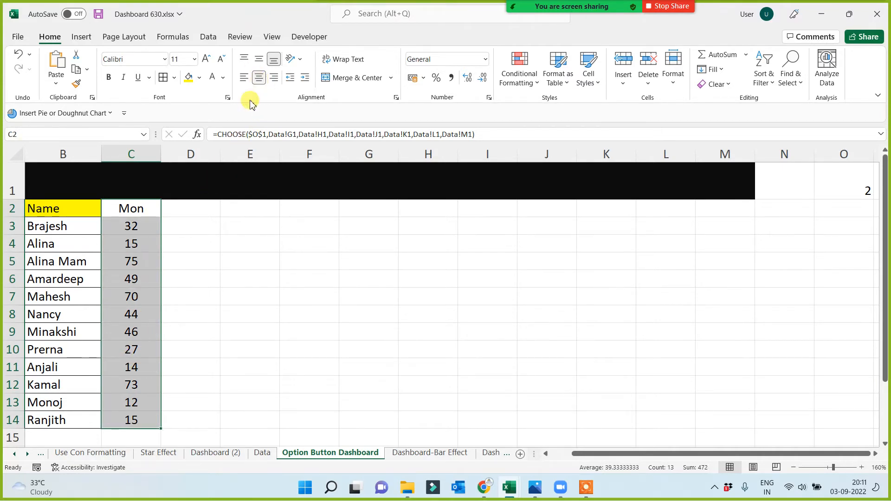
left_click(133, 206)
left_click(188, 78)
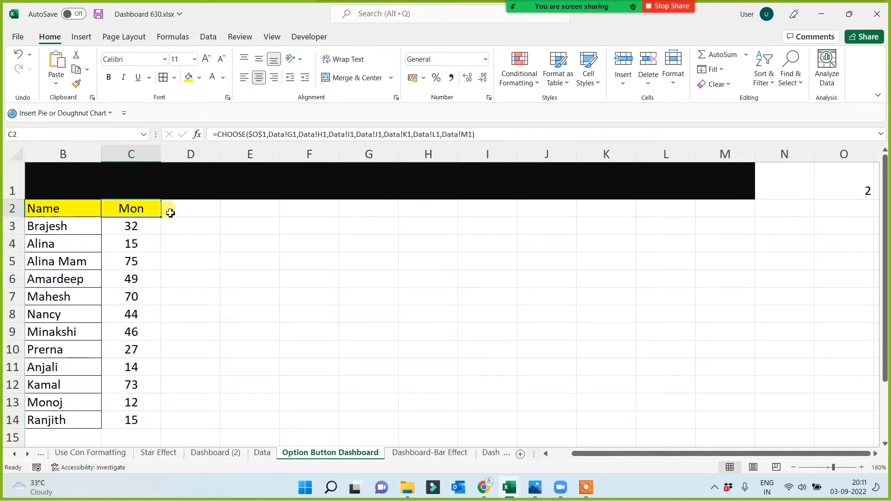
Apply all borders to B2:C14 so the weekday column matches the employee list.
left_click_drag(207, 274, 227, 280)
left_click_drag(75, 212, 125, 418)
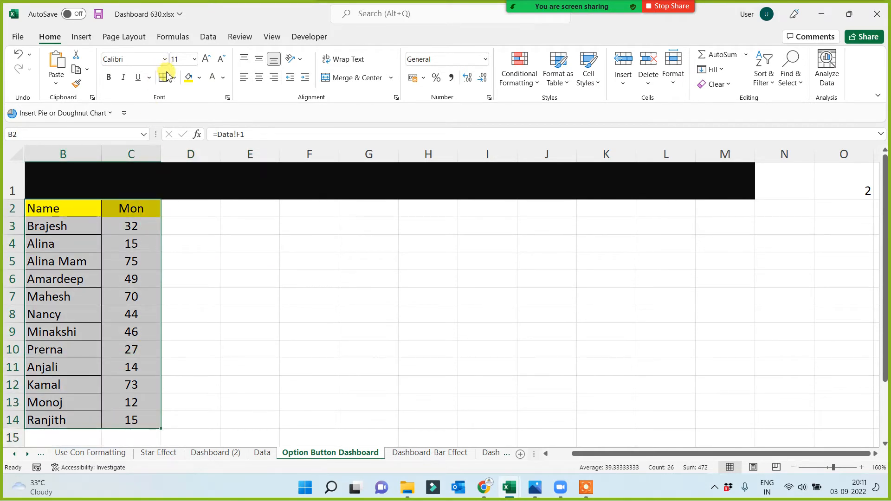
left_click(258, 273)
key("Left")
key("Left")
key("Left")
key("Left")
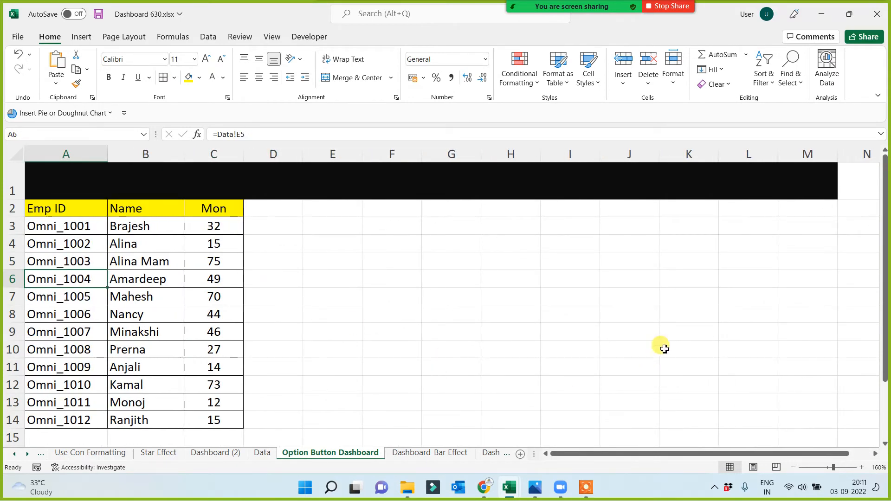
Delete column K and widen column L to make room for the option buttons.
left_click(679, 158)
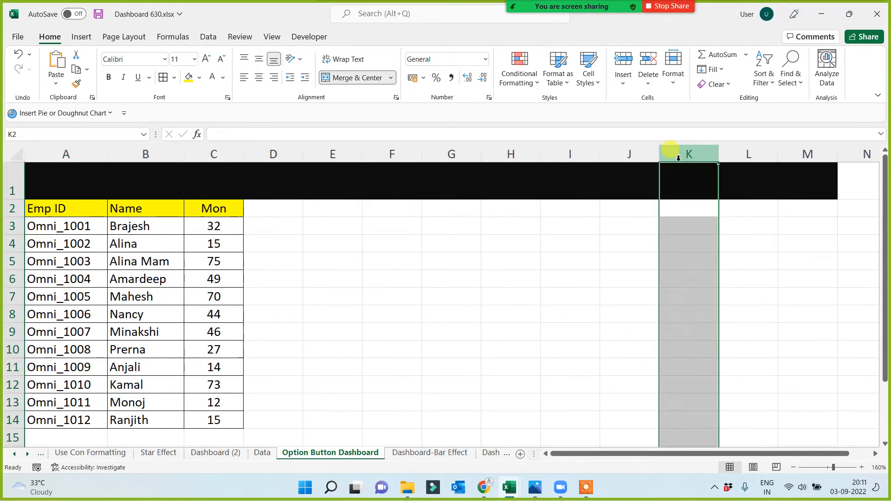
left_click(685, 297)
left_click_drag(780, 154, 821, 154)
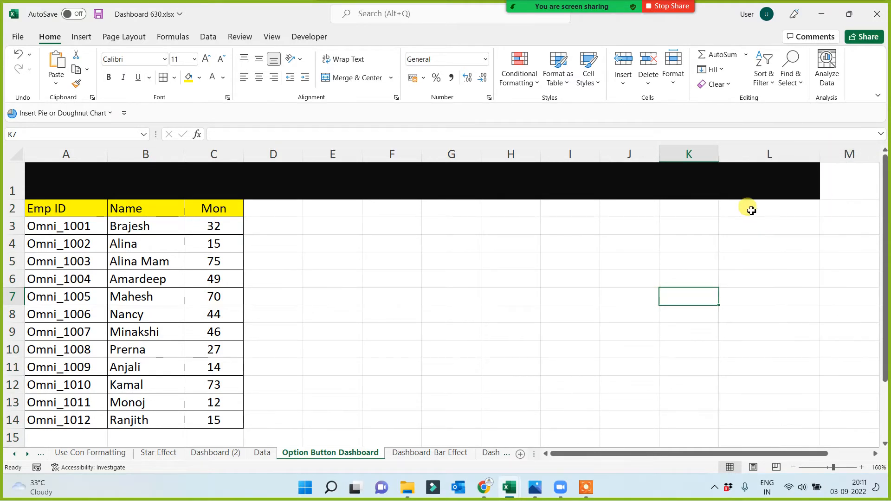
Merge and center L2:L14 and fill the merged cell with light gold.
left_click_drag(751, 211, 745, 417)
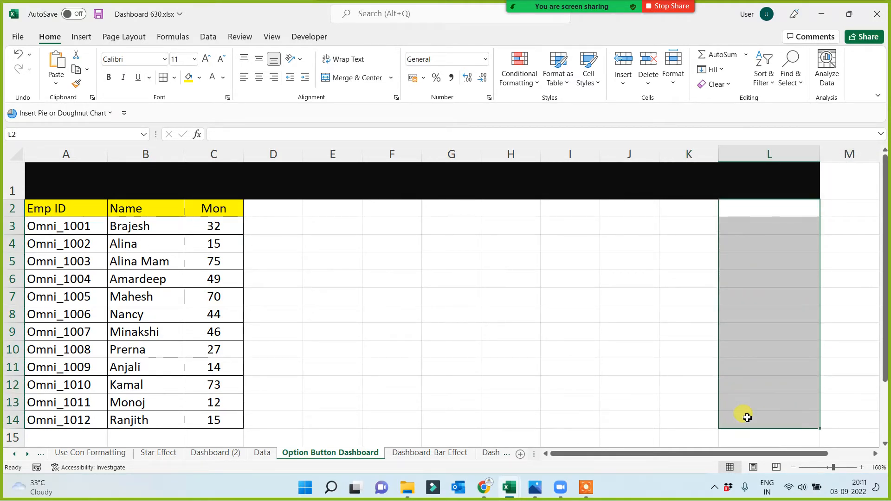
left_click(350, 79)
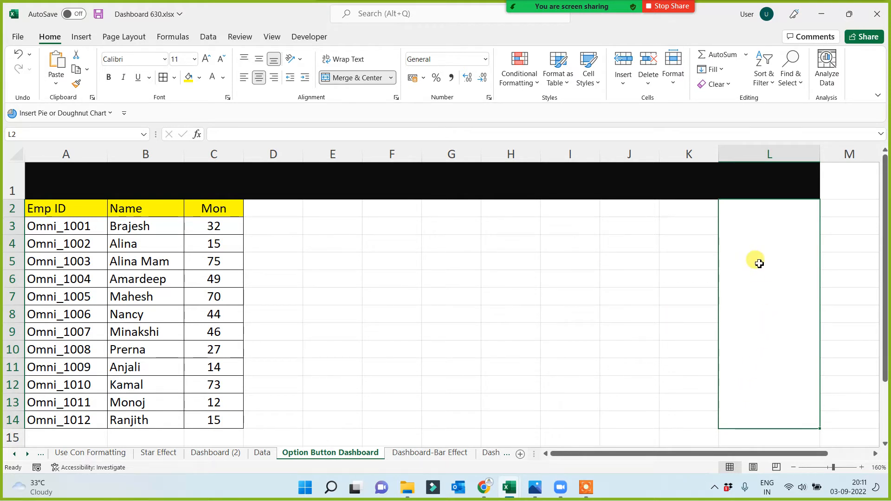
left_click(199, 78)
left_click(252, 123)
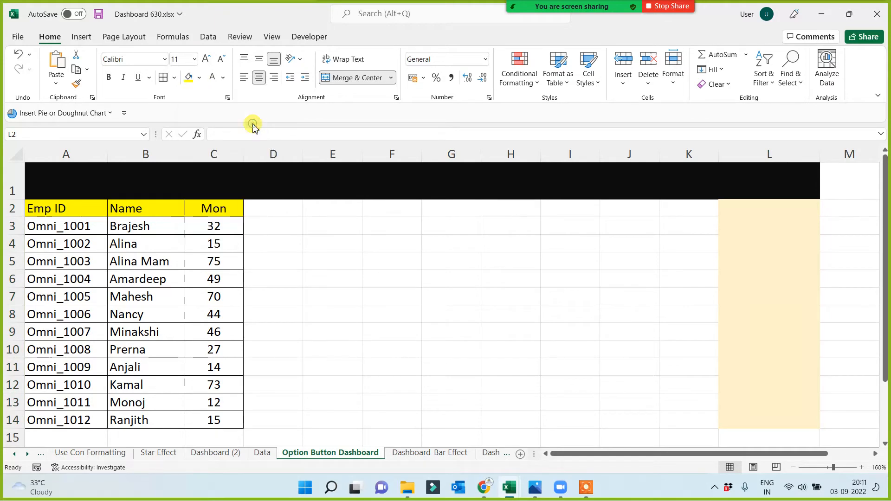
Apply a thick outside border around the whole dashboard area A1:L14.
left_click_drag(129, 191, 311, 370)
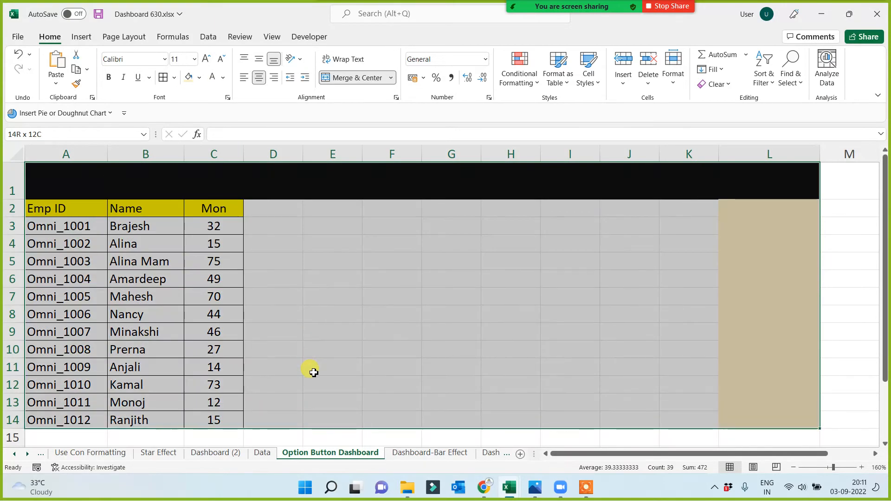
left_click(174, 78)
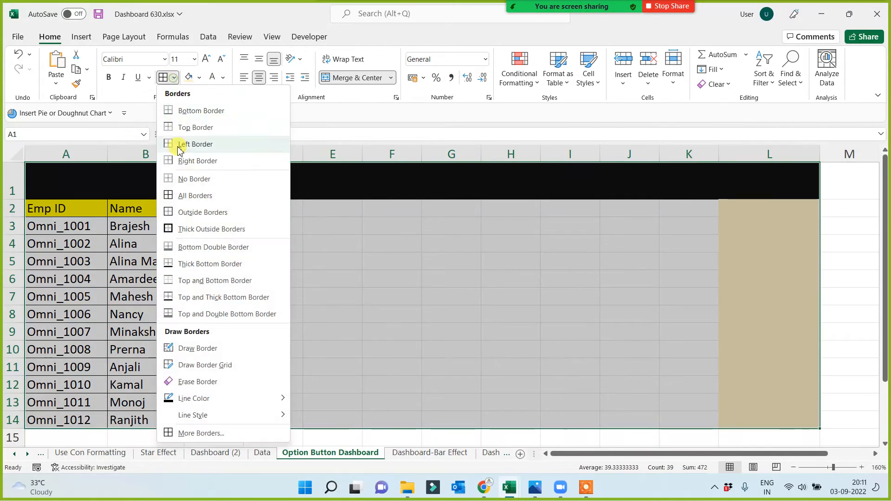
left_click(168, 228)
left_click(475, 314)
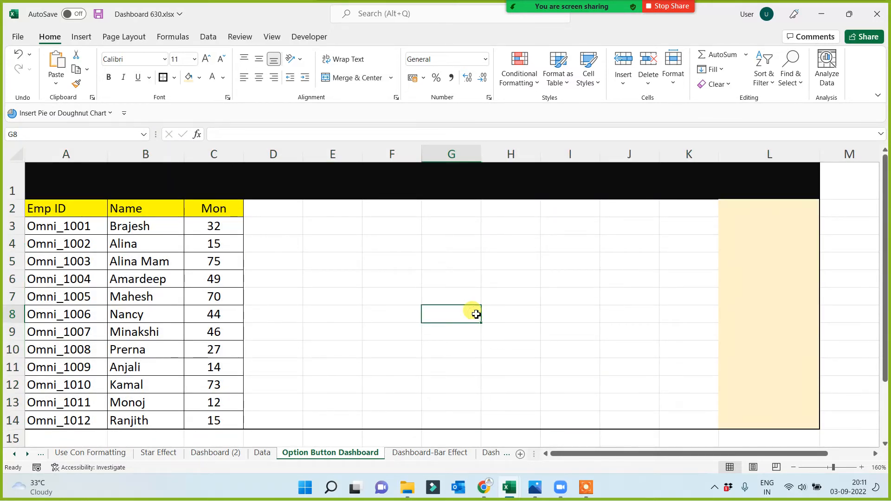
Insert an option button form control in the upper part of the merged light gold cell in column L.
left_click(308, 38)
left_click(263, 80)
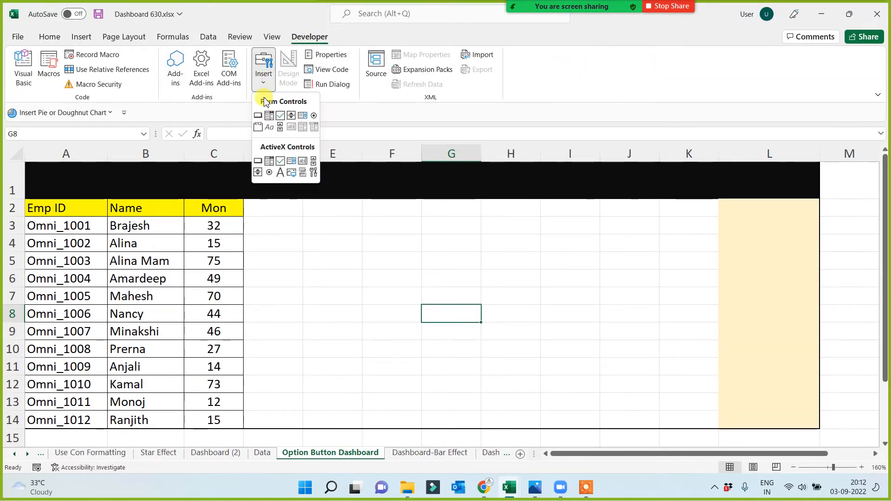
left_click(314, 116)
left_click_drag(736, 206, 804, 227)
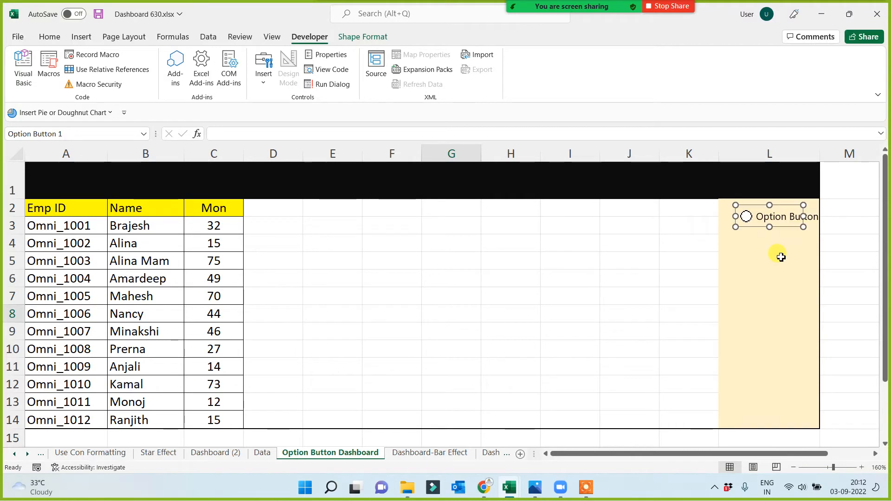
Replace the option button's caption with Sun.
left_click(759, 218)
key("Delete")
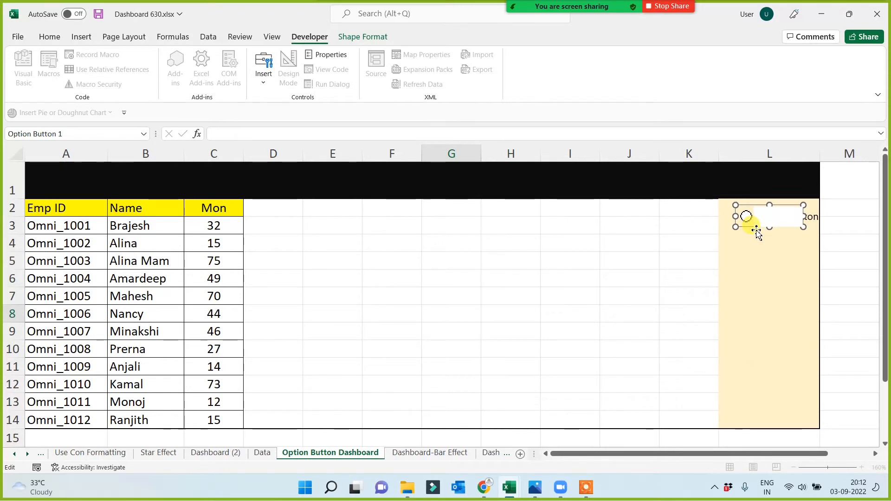
type("Sun")
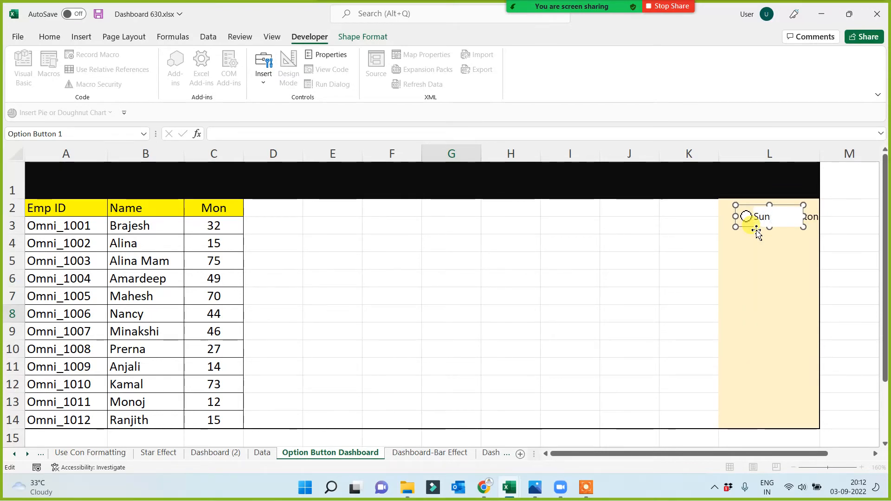
left_click(603, 299)
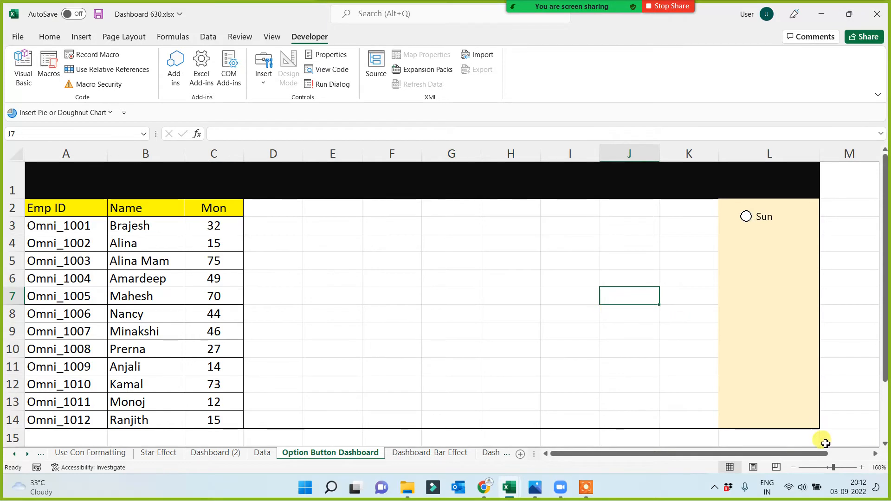
Enter 1 in cell N1 beside the dashboard as the weekday selection value.
left_click_drag(822, 456, 857, 457)
left_click(836, 191)
type("1")
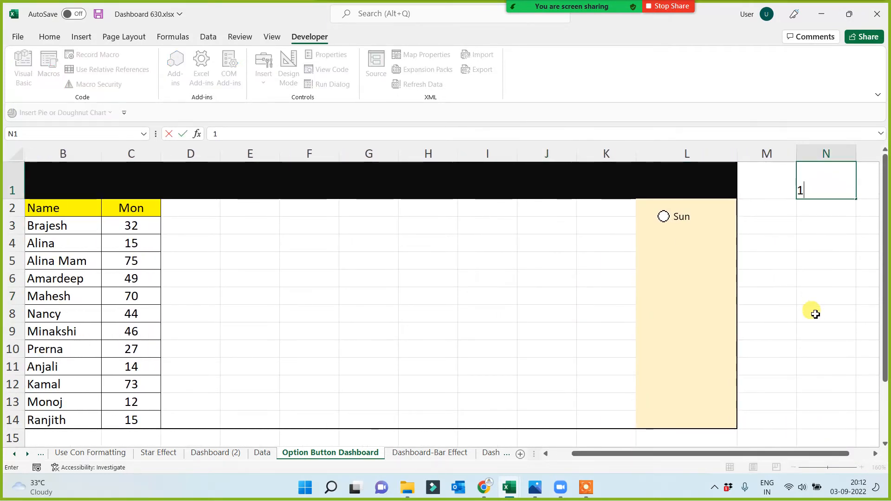
left_click(816, 315)
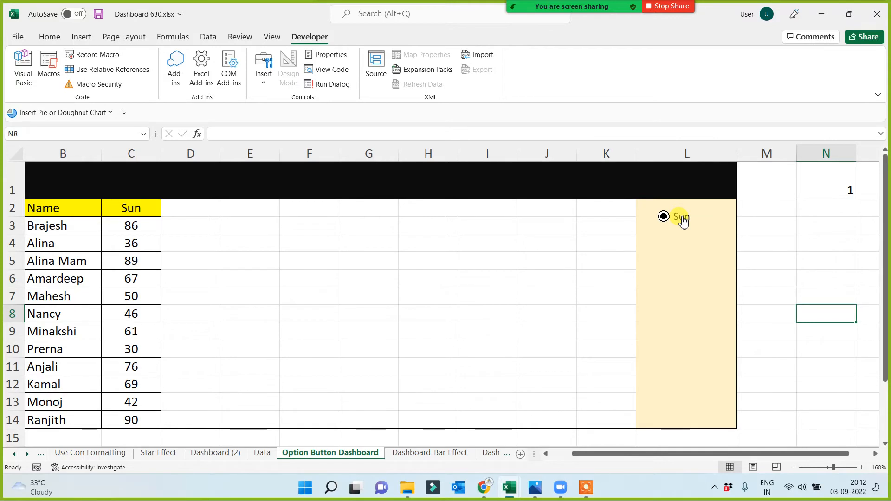
Change the option button's caption in column L to Sunday.
right_click(684, 222)
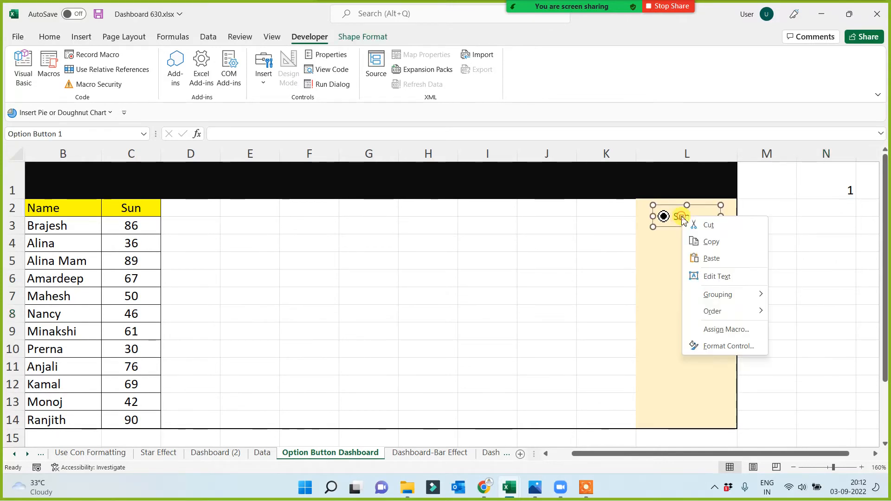
left_click(716, 275)
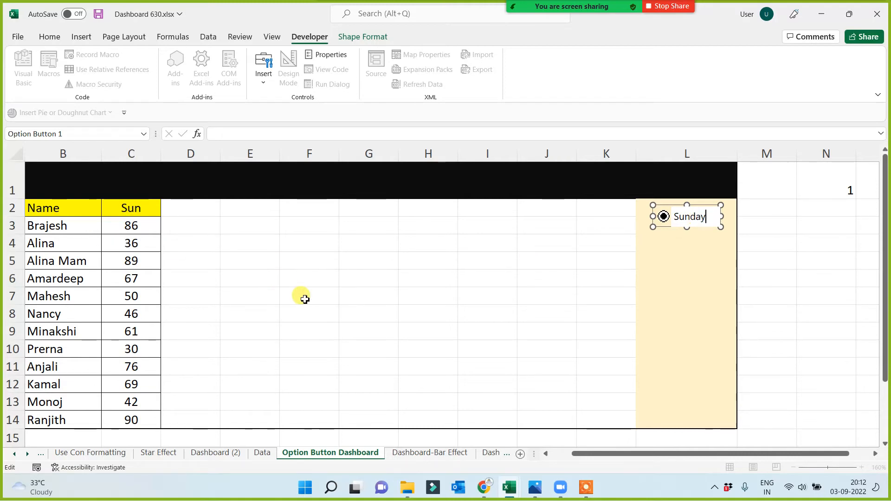
left_click(396, 310)
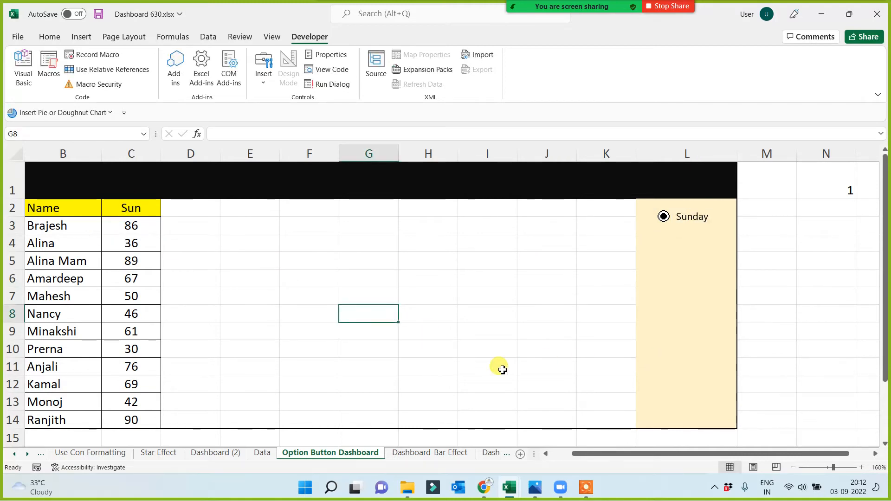
Copy the Sunday option button and paste six duplicates of it onto the sheet.
right_click(695, 222)
left_click(725, 246)
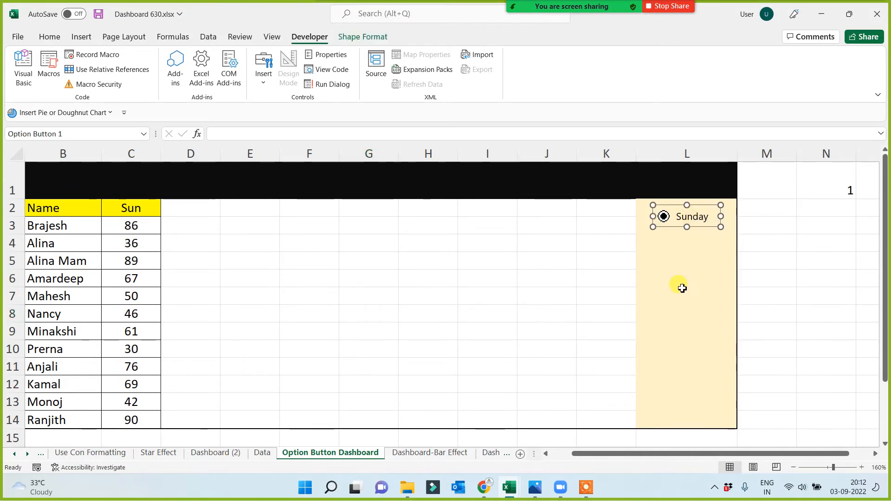
key("ctrl+v")
key("ctrl+v")
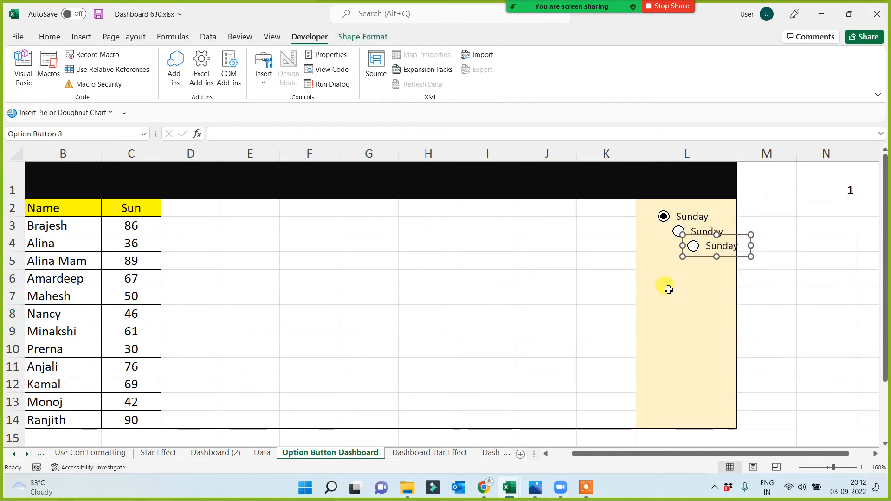
key("ctrl+v")
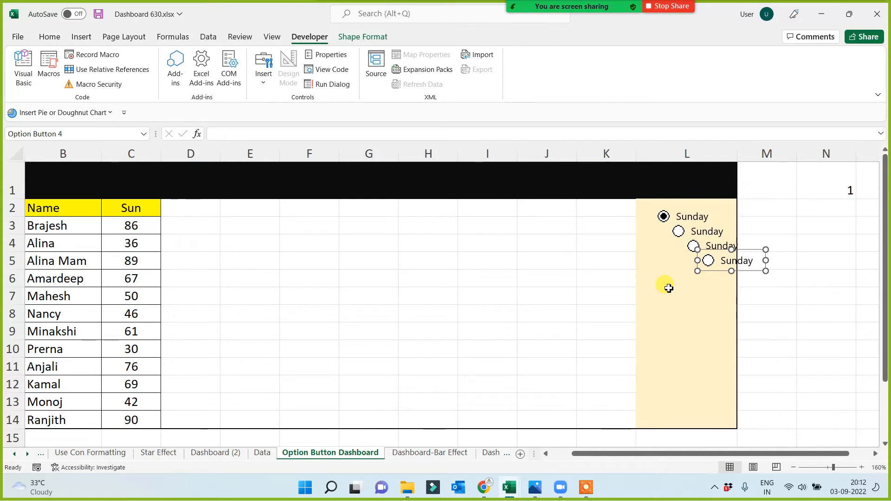
key("ctrl+v")
key("ctrl+v")
key("ctrl+v")
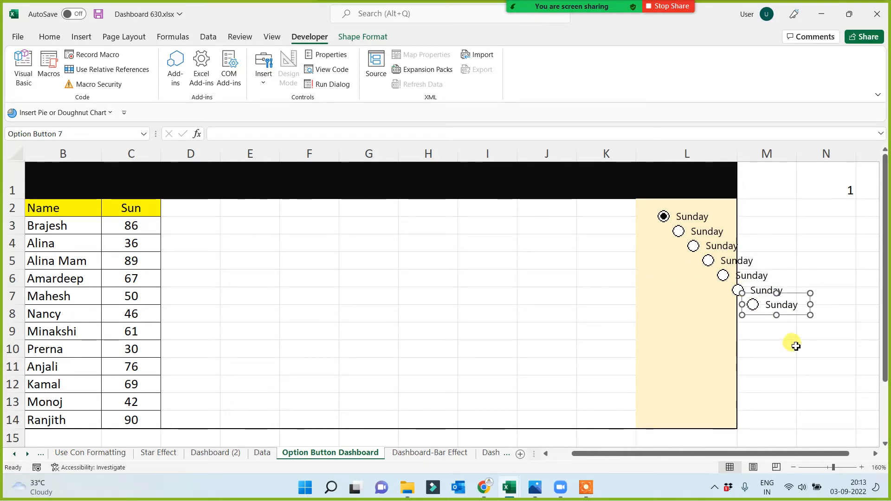
Move the last three pasted option buttons into the lower part of the light gold area, around rows 13, 11 and 9 of column L.
left_click_drag(796, 315, 705, 413)
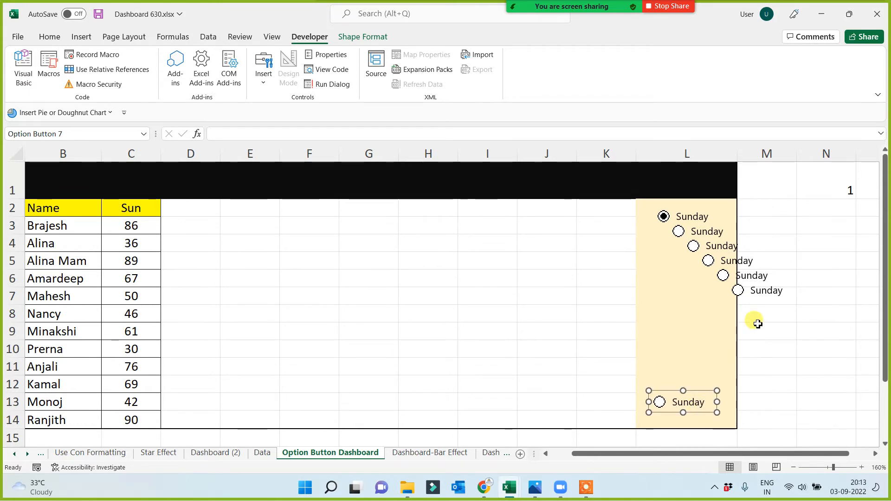
right_click(766, 298)
key("Escape")
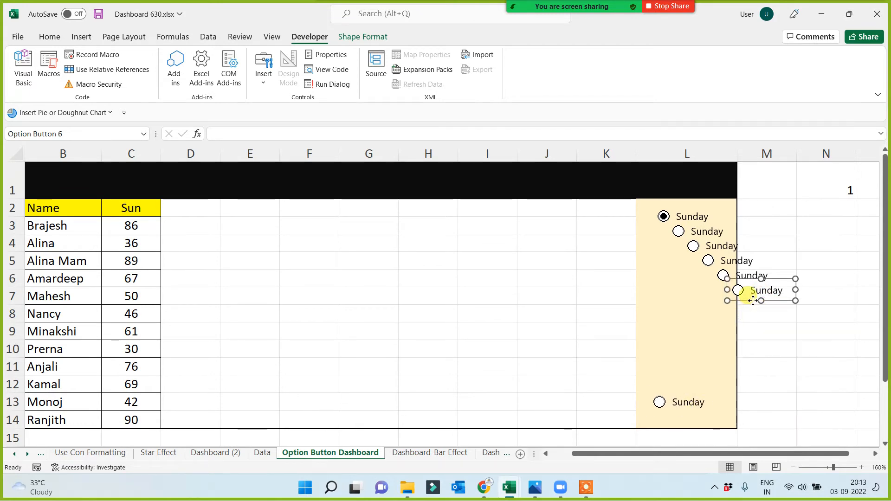
left_click_drag(755, 300, 678, 372)
right_click(748, 284)
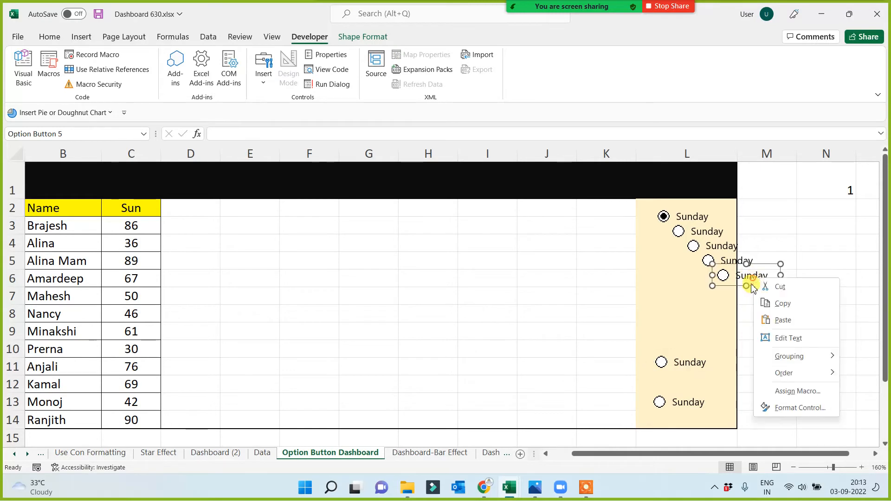
key("Escape")
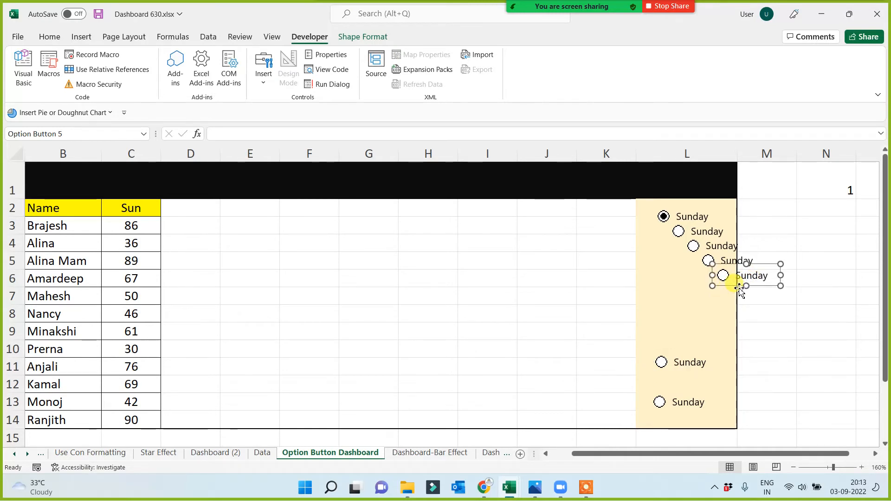
left_click_drag(739, 288, 678, 335)
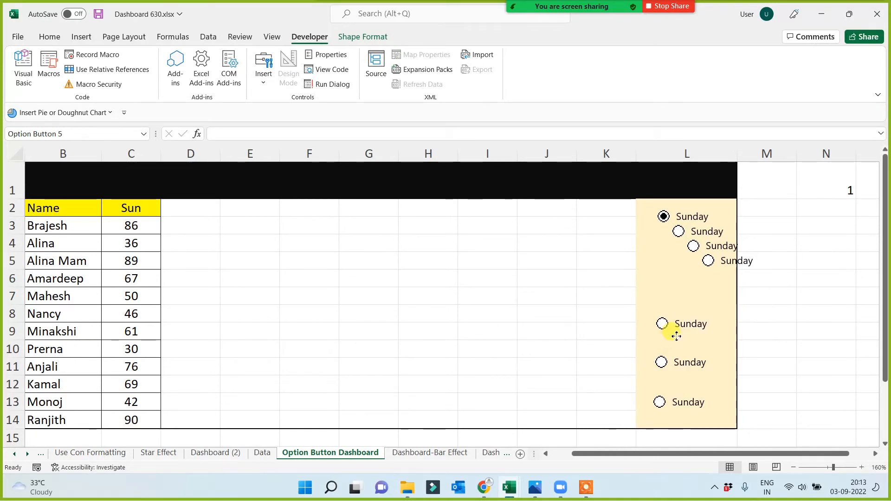
Move the remaining three pasted option buttons into the light gold area of column L, stacked below the original one.
right_click(721, 263)
key("Escape")
left_click_drag(706, 260, 665, 300)
right_click(706, 248)
key("Escape")
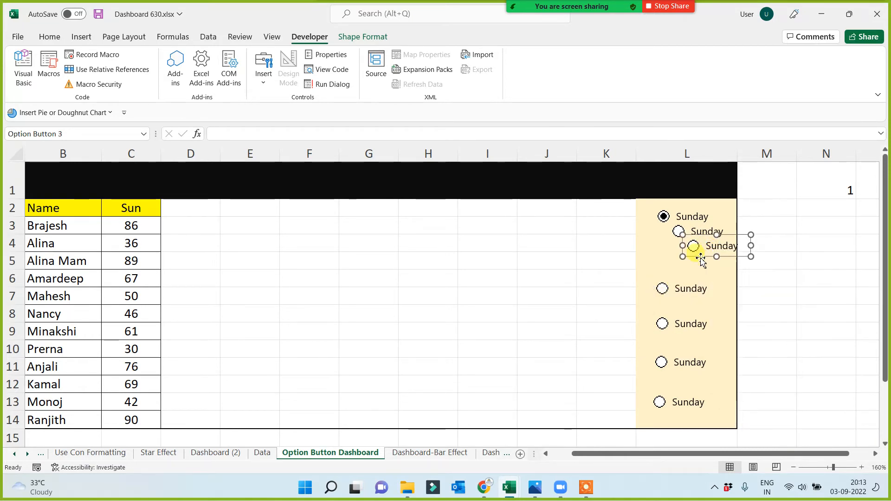
left_click_drag(701, 255, 670, 251)
right_click(699, 236)
key("Escape")
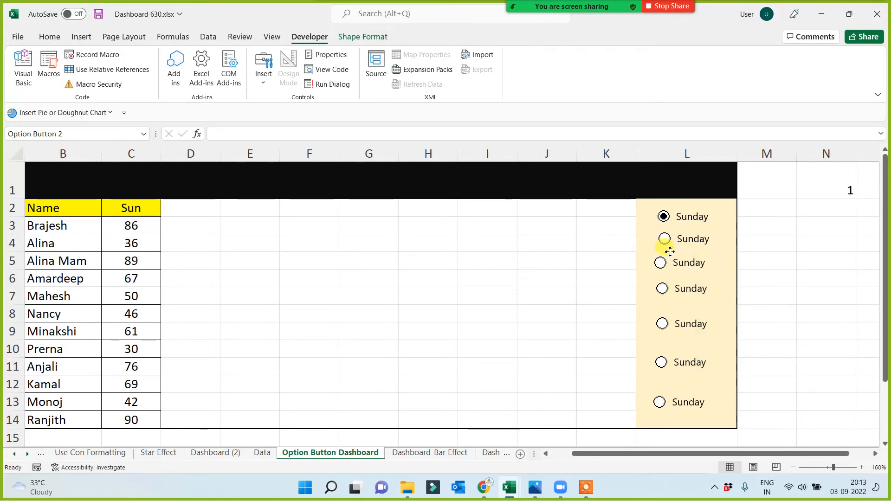
left_click(793, 361)
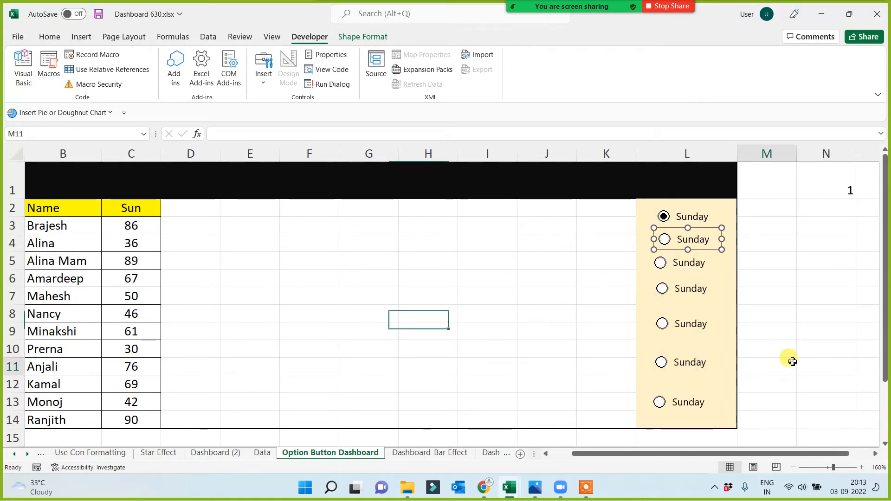
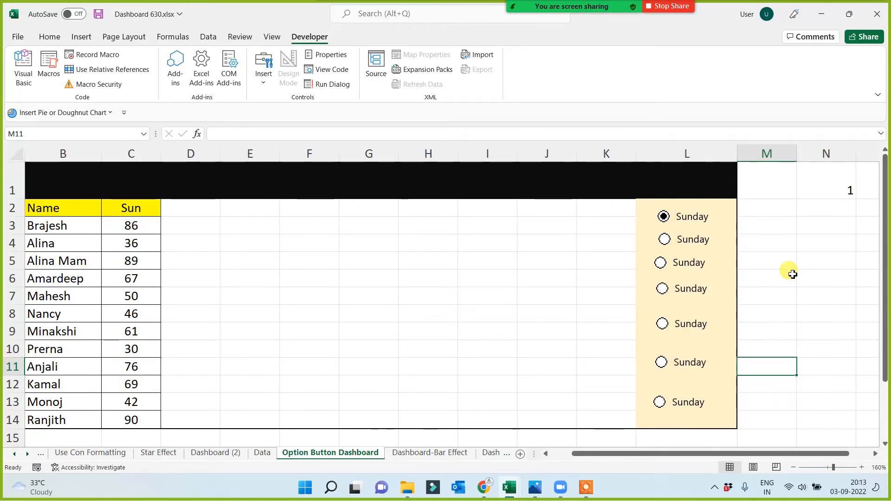
Select all seven option buttons in column L with Select Objects and apply Align Center to them.
left_click(48, 38)
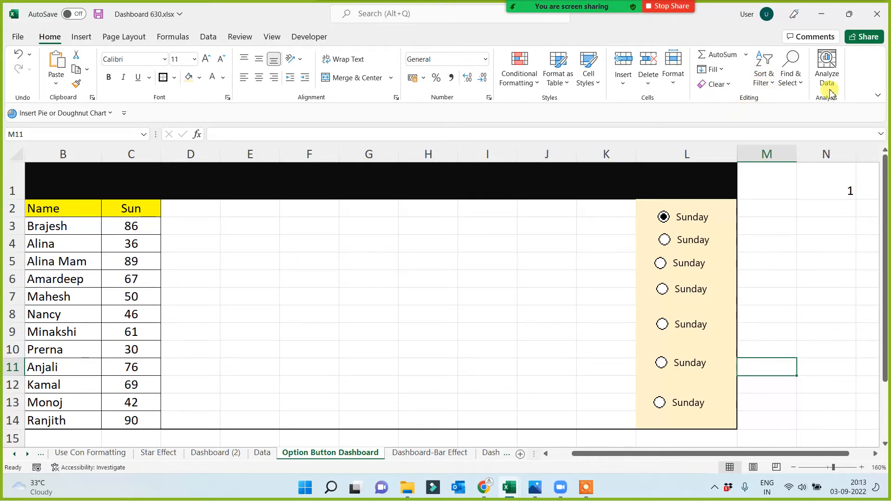
left_click(801, 85)
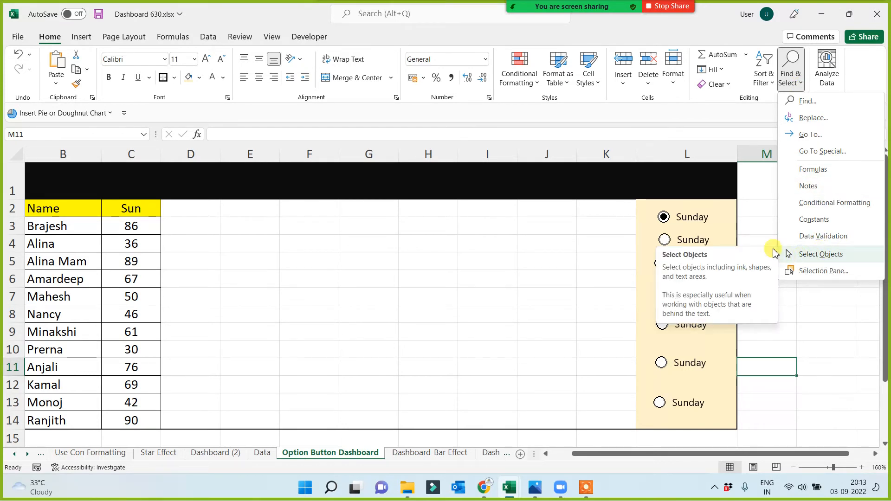
left_click(662, 215)
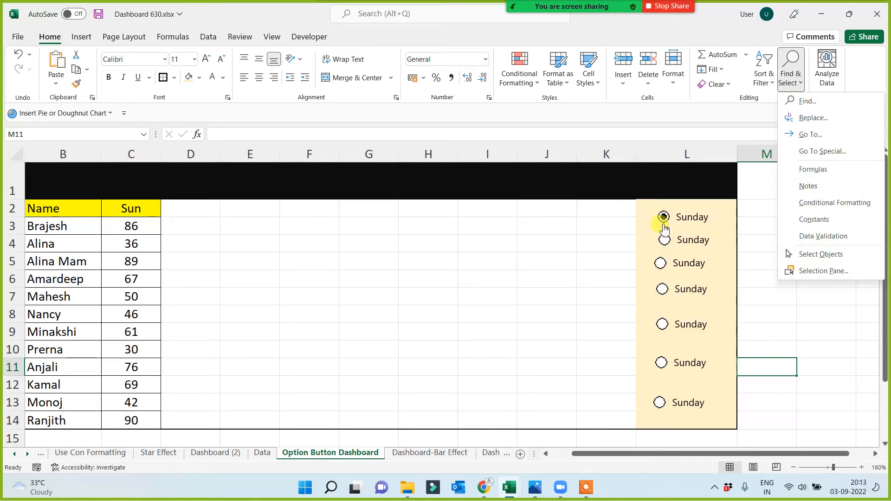
left_click(821, 255)
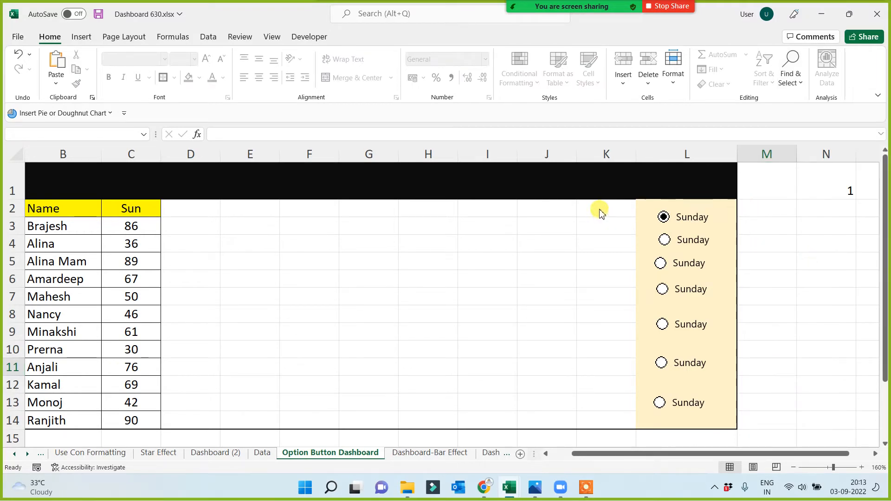
left_click_drag(595, 207, 762, 392)
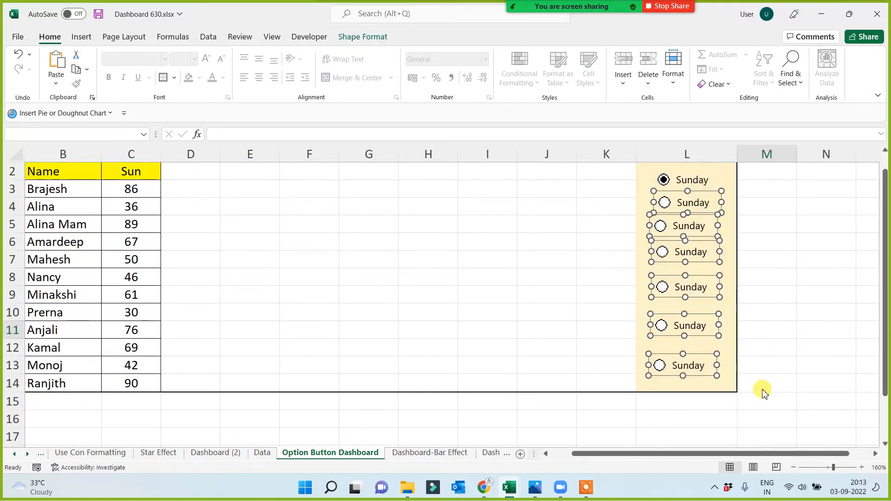
scroll(784, 350, "up", 1)
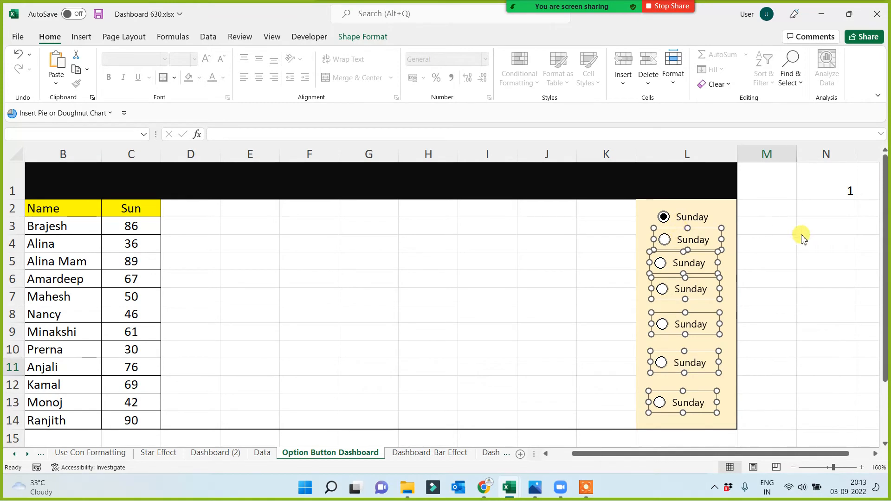
left_click(782, 256)
left_click_drag(596, 202, 782, 438)
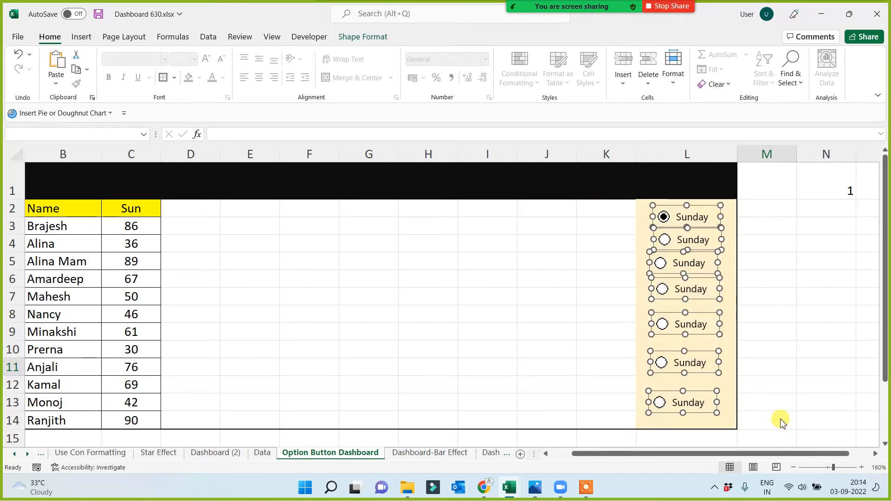
left_click(353, 42)
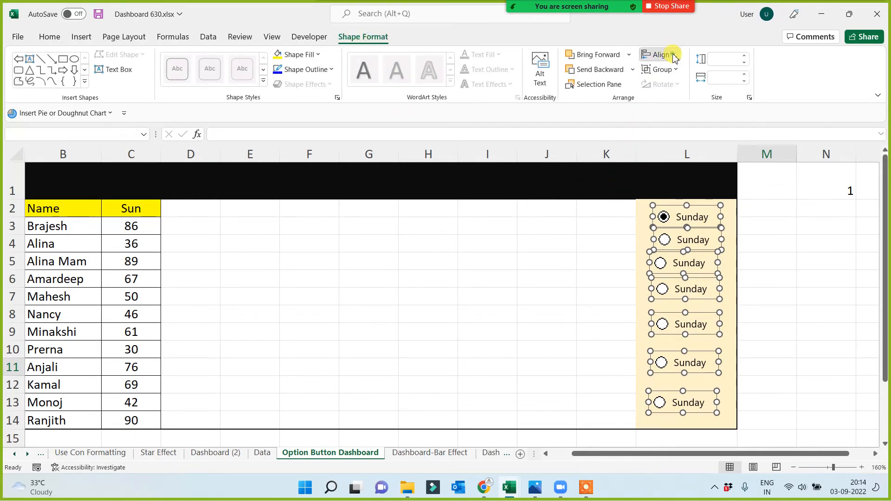
left_click(673, 55)
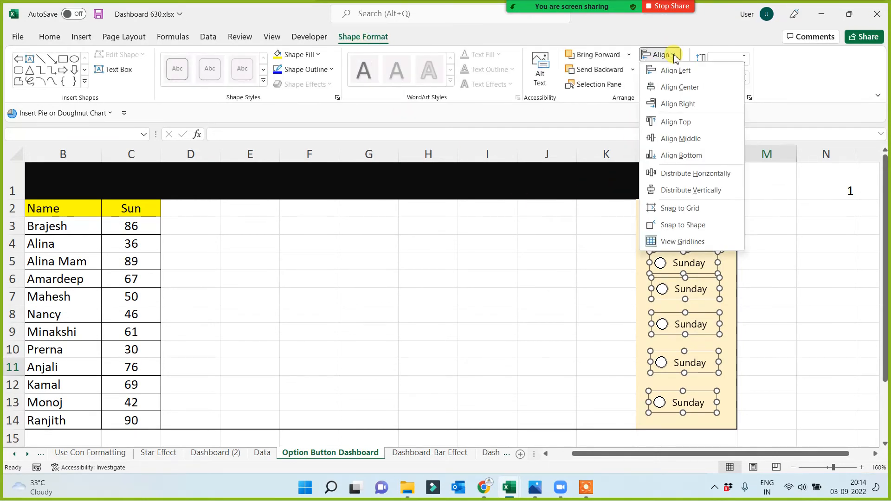
left_click(676, 88)
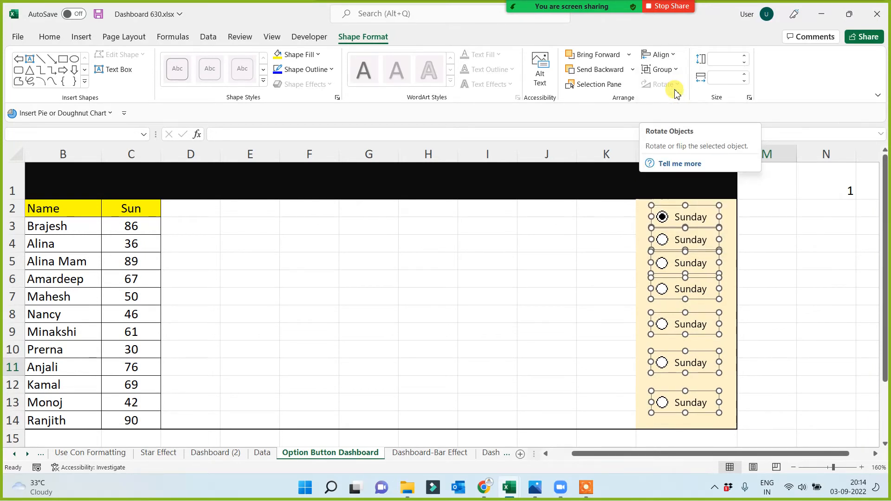
Distribute the seven selected option buttons vertically and deselect them.
left_click(671, 54)
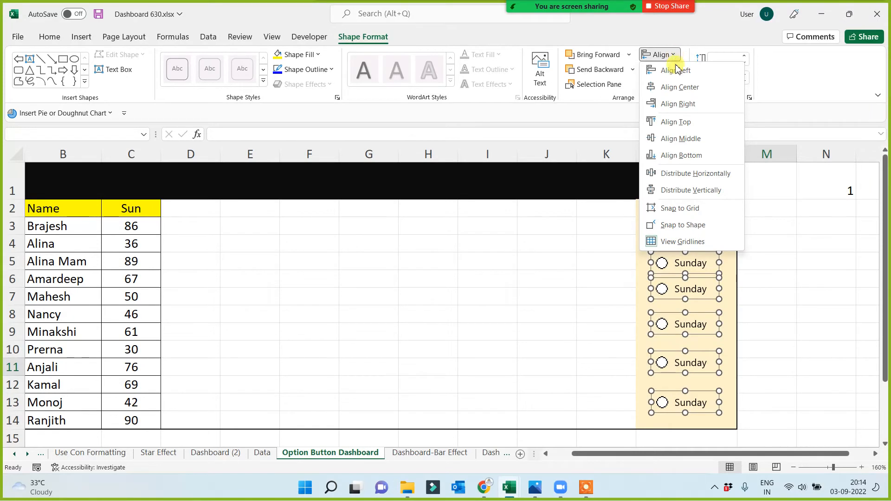
left_click(672, 191)
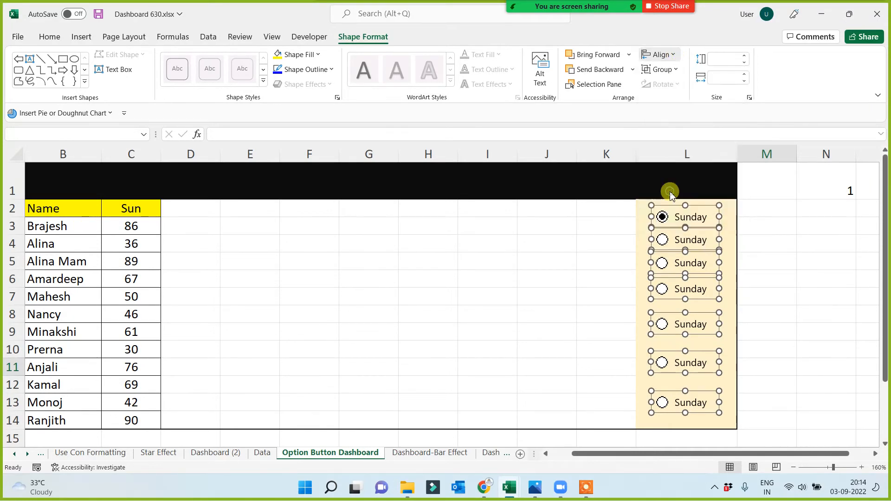
left_click(788, 299)
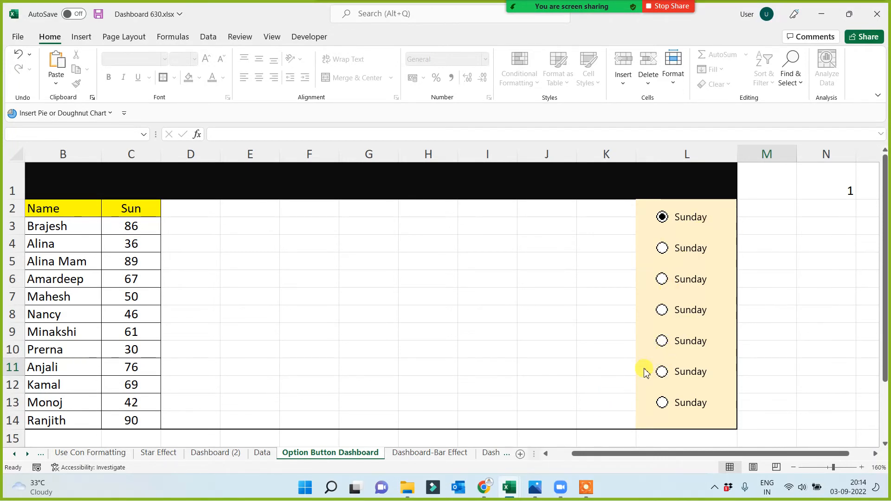
Change the label of the second option button from the top in column L to Monday.
right_click(686, 254)
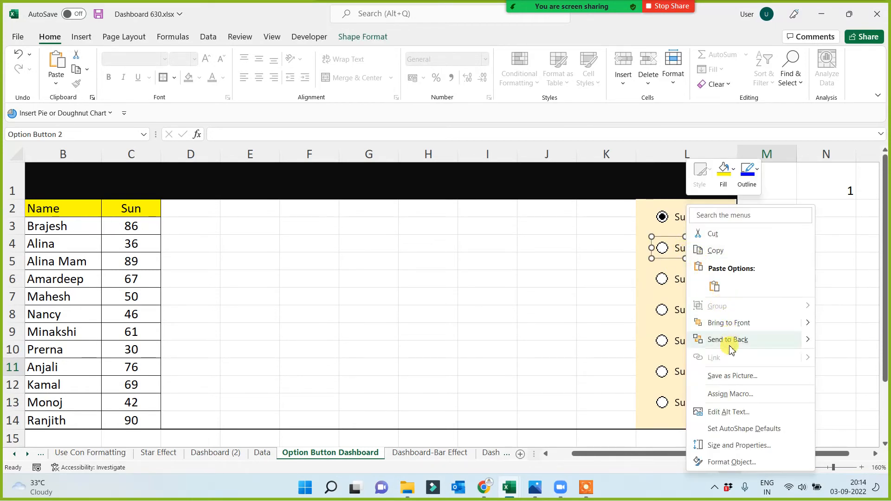
key("Escape")
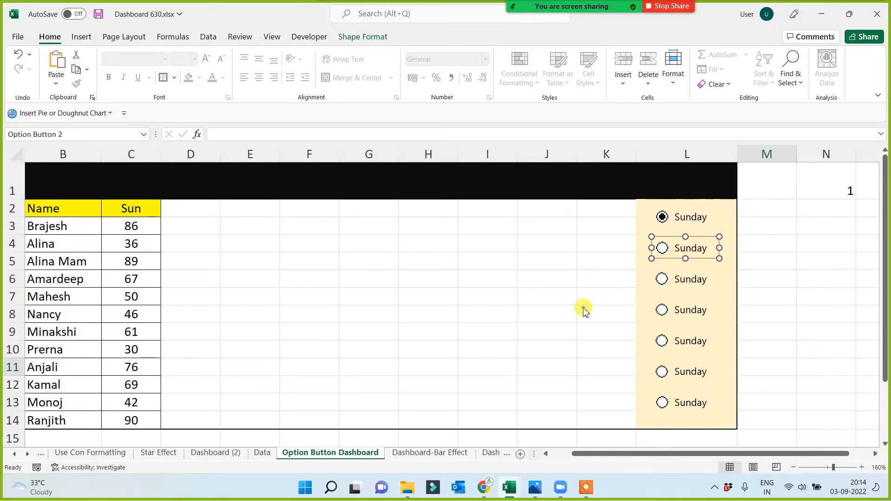
right_click(687, 246)
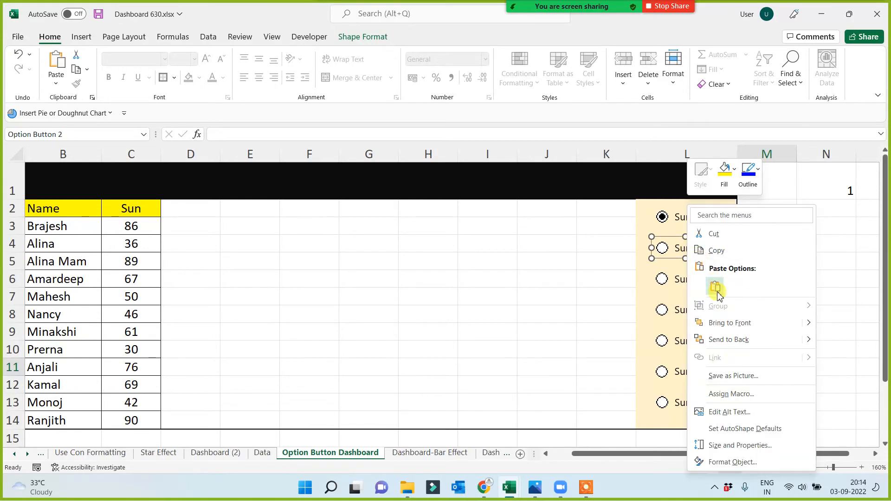
key("Escape")
left_click(703, 251)
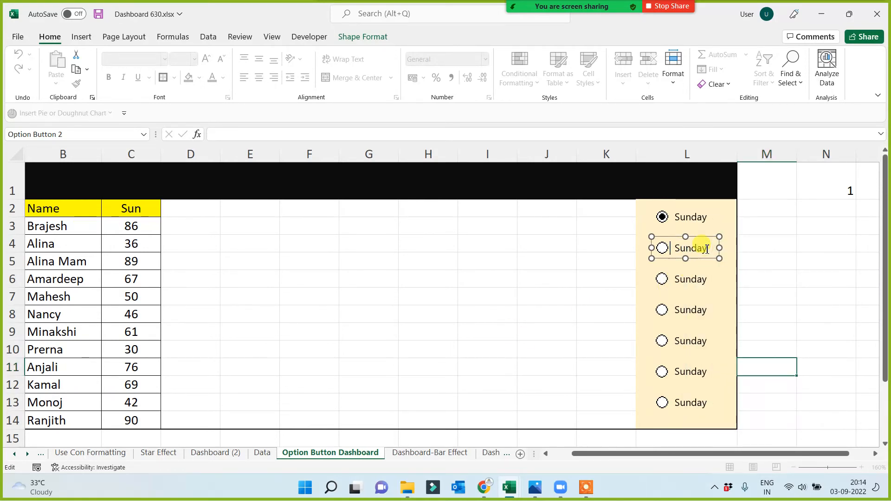
key("Delete")
key("Delete")
key("Delete")
key("Delete")
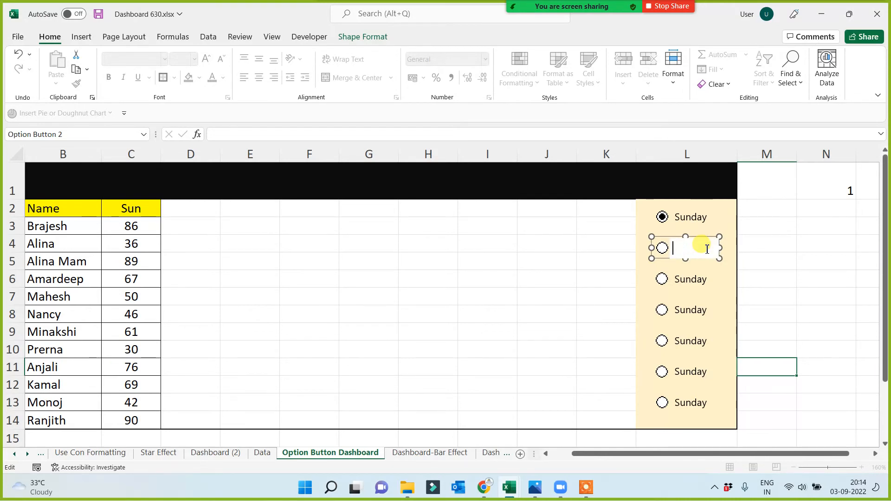
type("Monday")
left_click(573, 336)
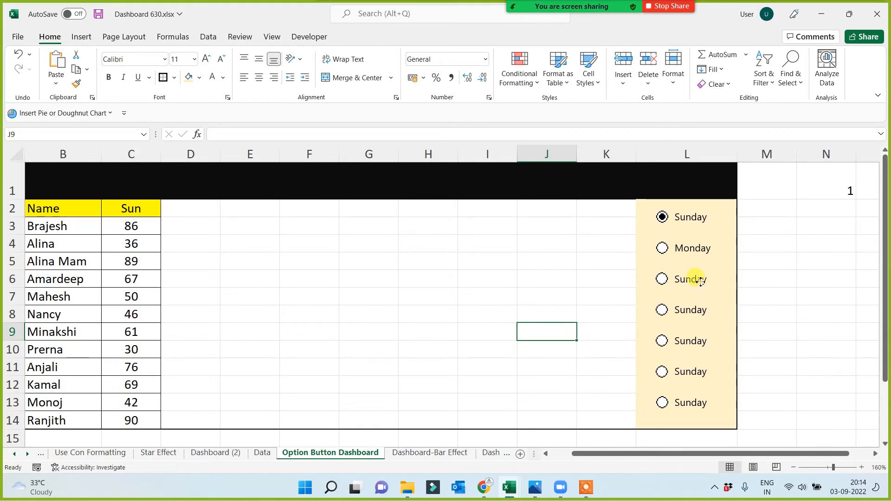
Change the label of the third option button in column L to Tuesday.
right_click(703, 294)
left_click(730, 342)
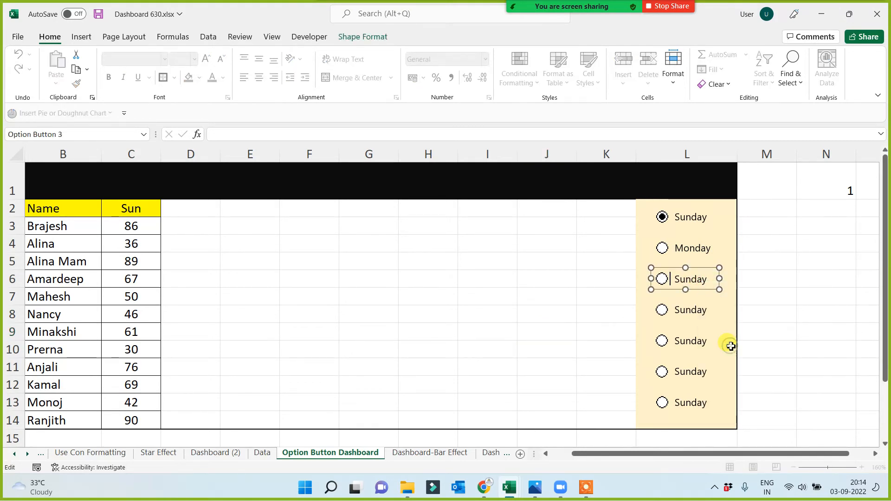
key("Delete")
key("Delete")
key("Delete")
key("Delete")
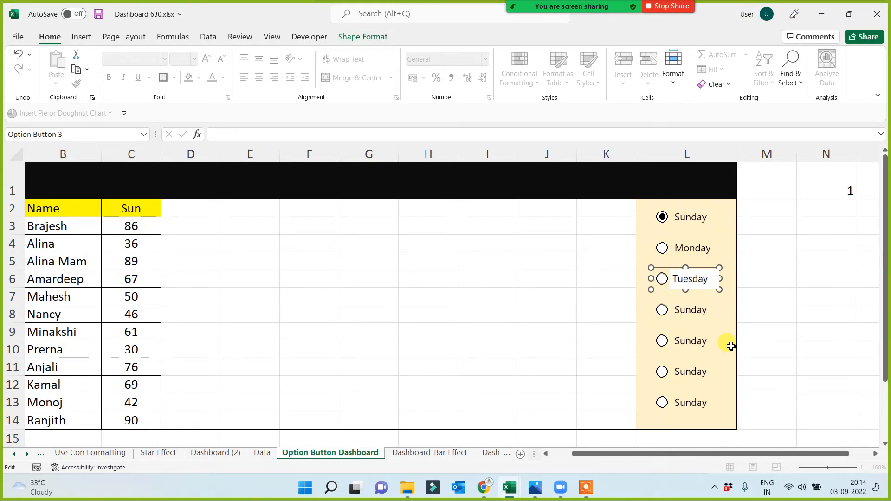
left_click(565, 368)
Change the label of the fourth option button in column L to Wednesday.
right_click(700, 320)
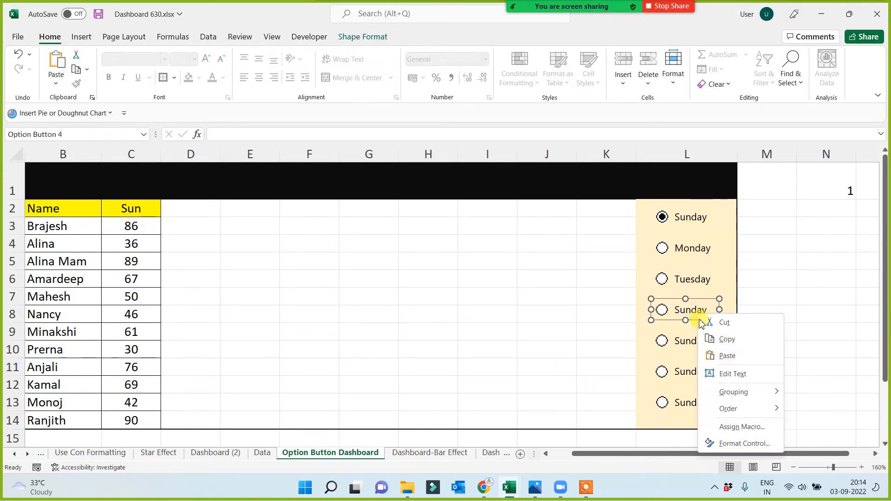
left_click(733, 374)
key("Delete")
key("Delete")
key("Delete")
key("Delete")
key("Delete")
key("Delete")
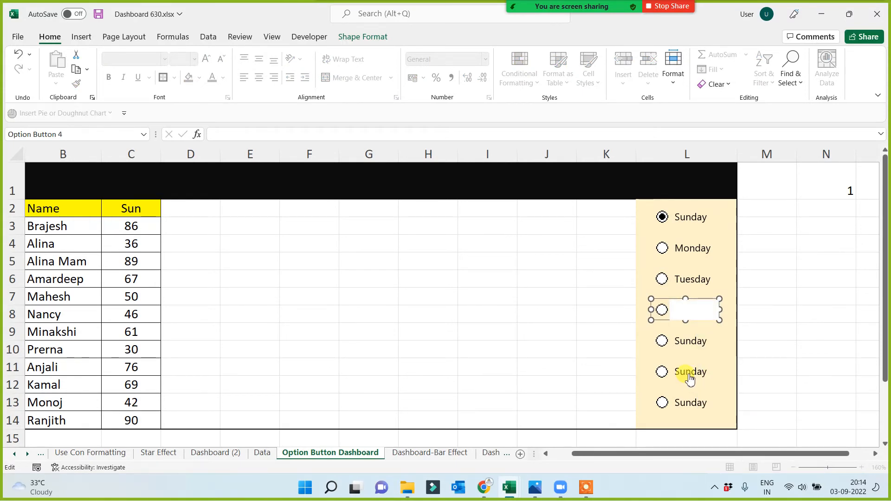
type("Wednesday")
left_click(551, 351)
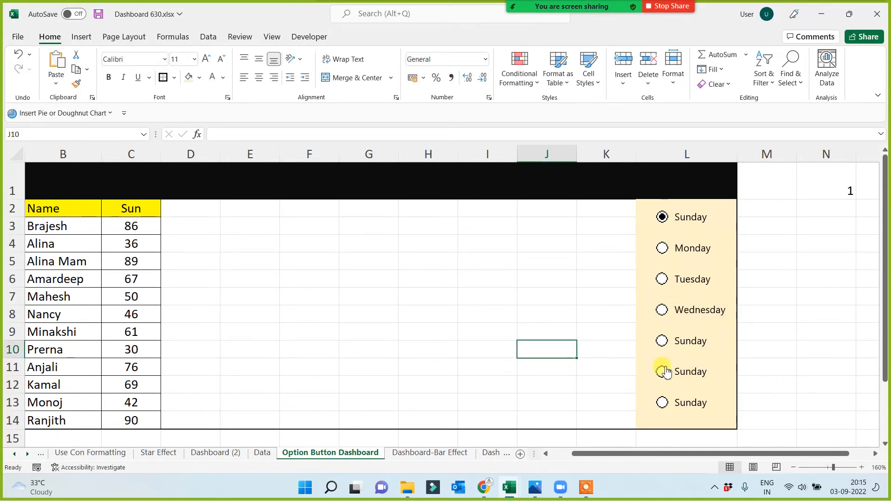
Change the label of the fifth option button in column L to Thursday.
left_click(696, 338, "ctrl")
right_click(698, 338)
left_click(732, 261)
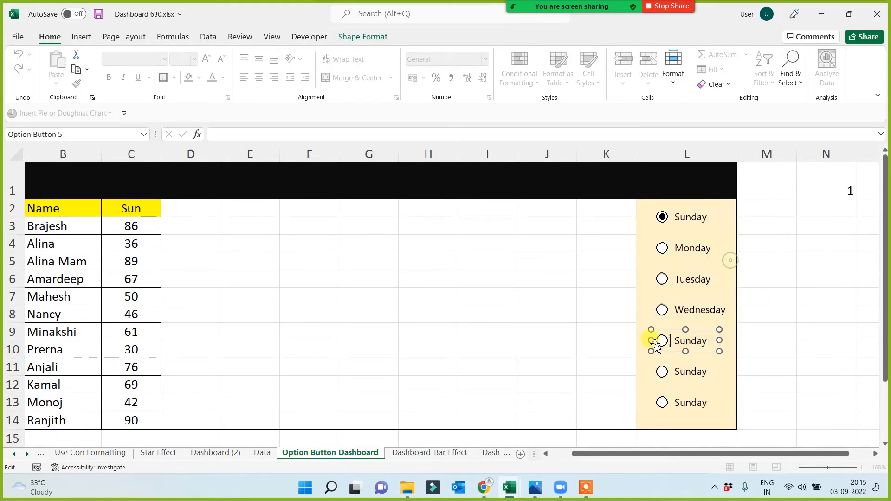
key("Delete")
key("Delete")
key("Delete")
key("Delete")
key("Delete")
key("Delete")
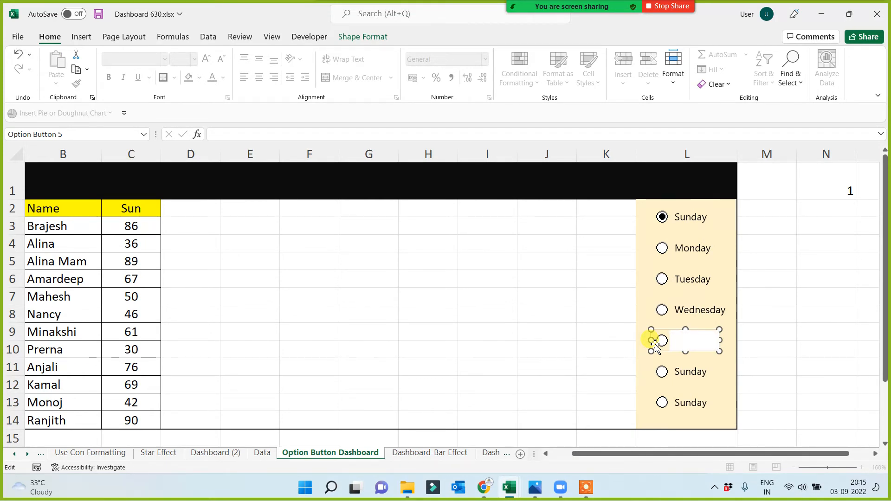
type("Thu")
type("rsday")
left_click(569, 364)
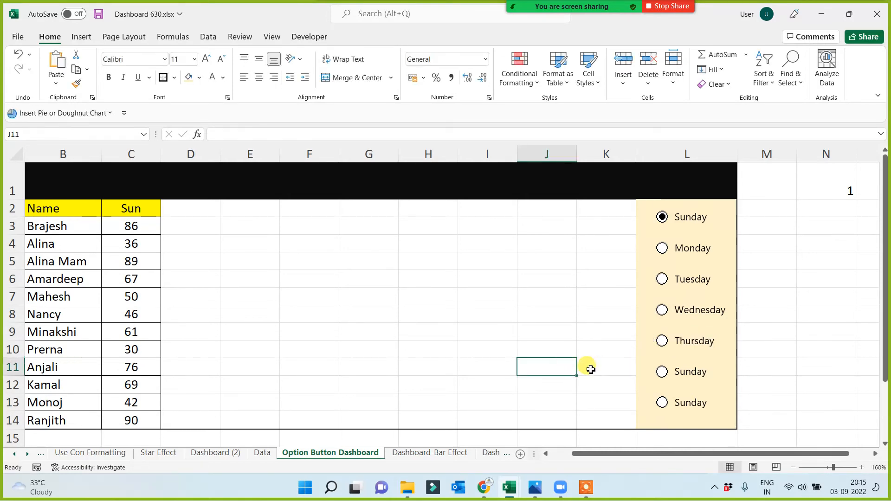
Change the label of the sixth option button in column L to Friday.
right_click(690, 374)
left_click(724, 291)
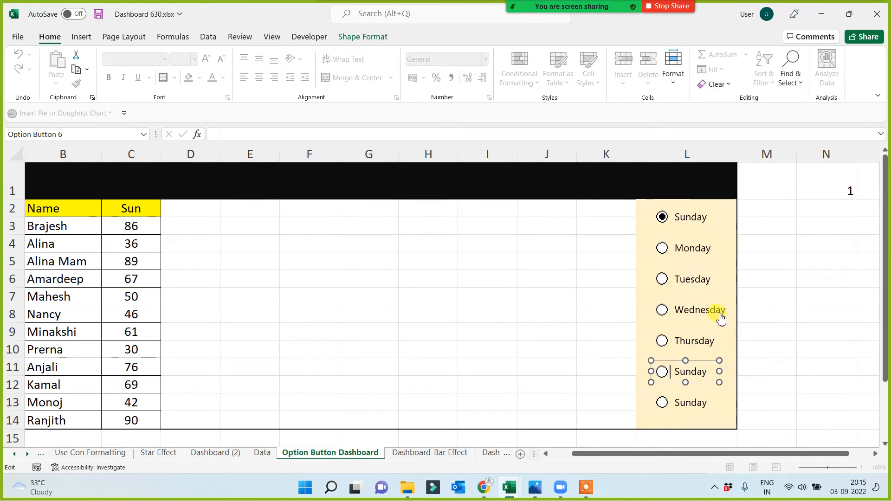
key("BackSpace")
key("Delete")
key("Delete")
key("Delete")
key("Delete")
key("Delete")
key("Delete")
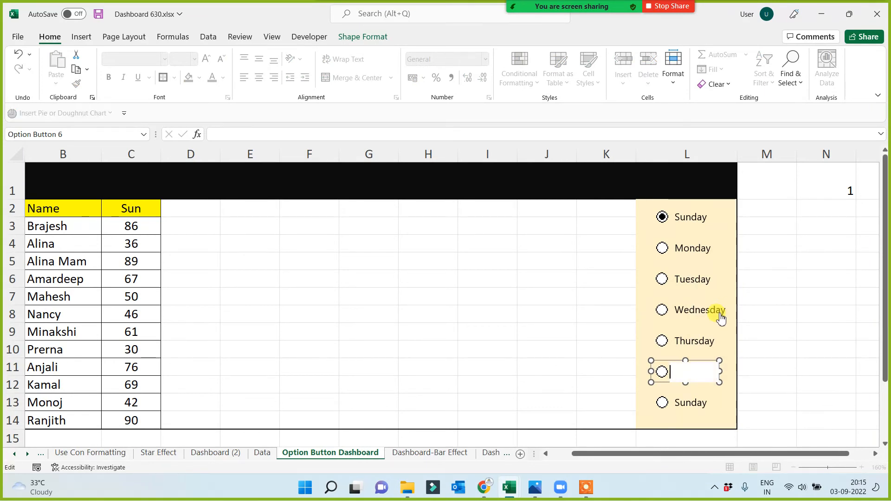
type("Friday")
left_click(553, 351)
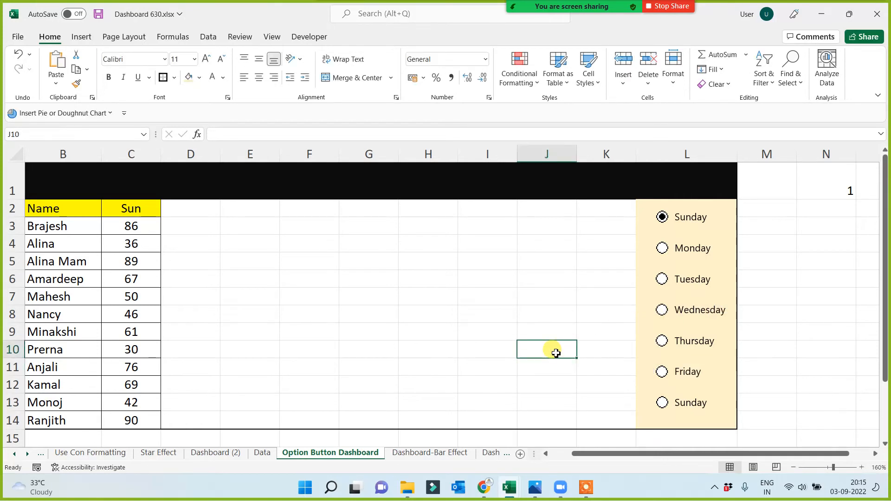
Change the label of the last option button in column L to Saturday and deselect it.
right_click(691, 405)
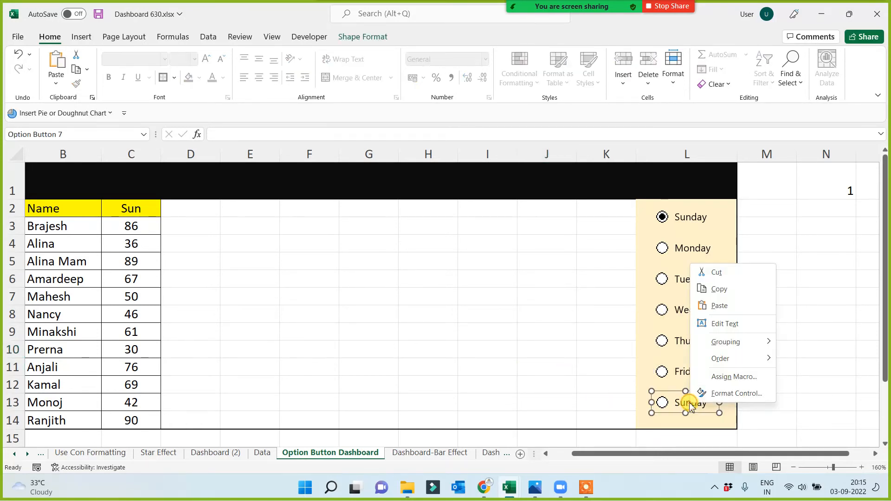
left_click(727, 325)
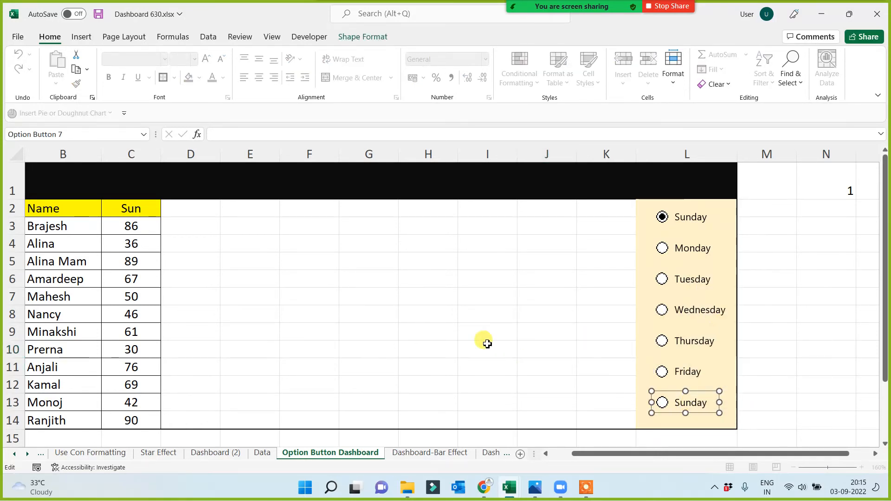
key("Delete")
key("Delete")
key("Delete")
key("Delete")
key("Delete")
key("Delete")
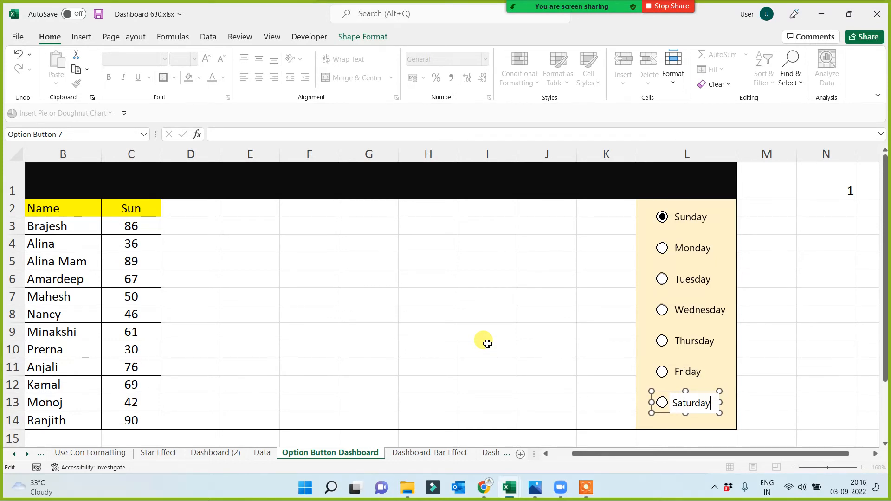
left_click(511, 351)
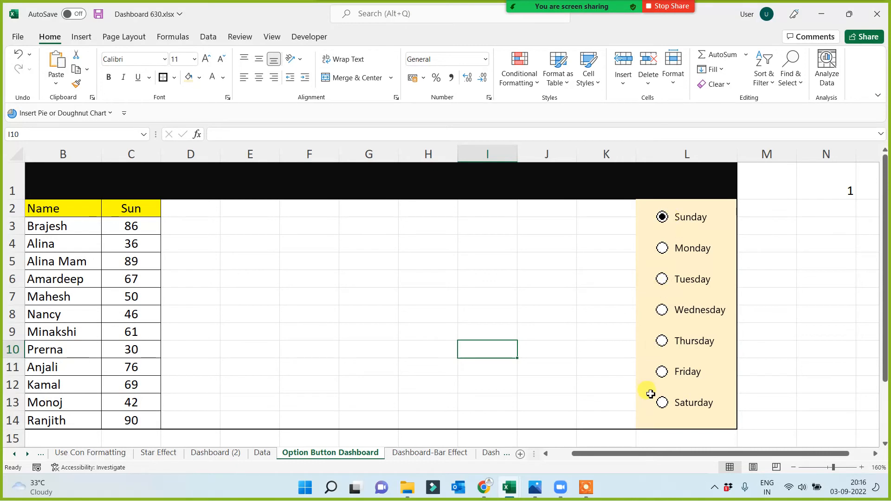
left_click(536, 314)
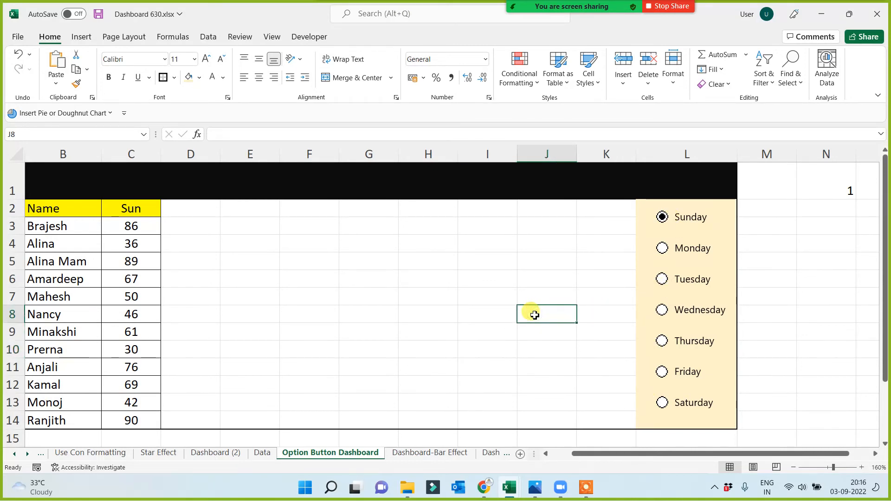
Set the cell link of the Sunday option button to $N$1 in its Format Control settings.
right_click(690, 218)
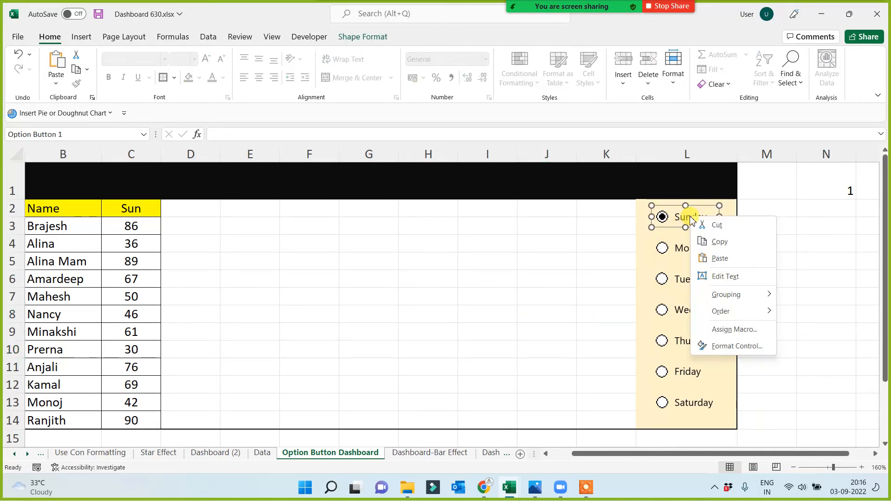
left_click(732, 348)
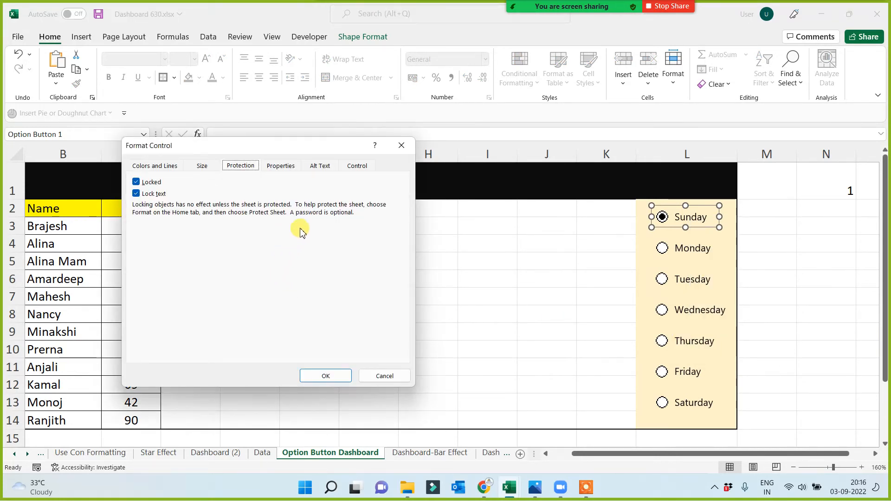
left_click(368, 165)
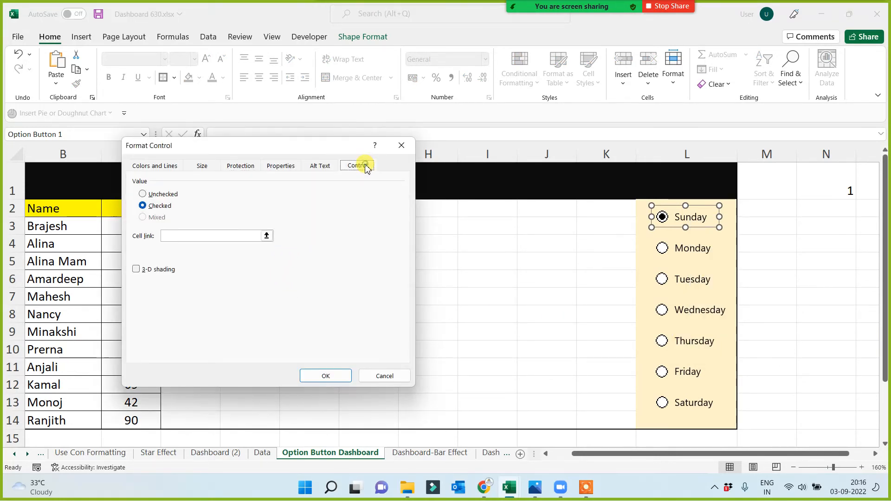
left_click(161, 236)
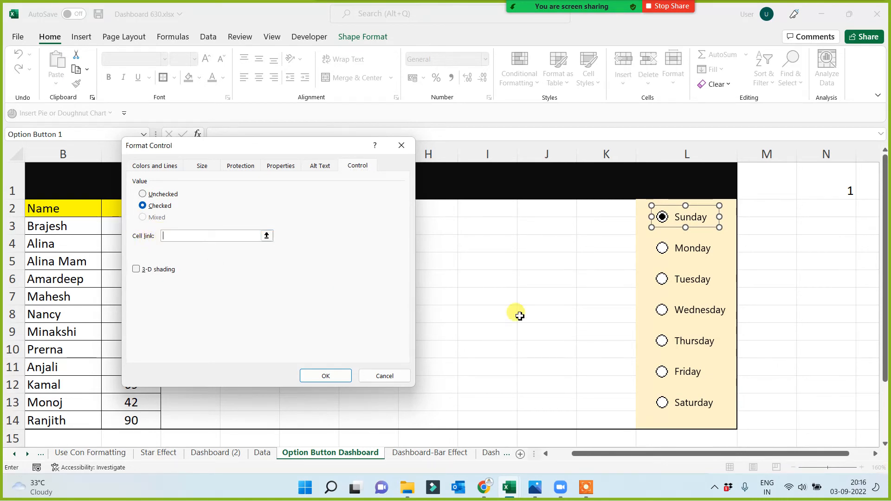
left_click(831, 189)
left_click(325, 376)
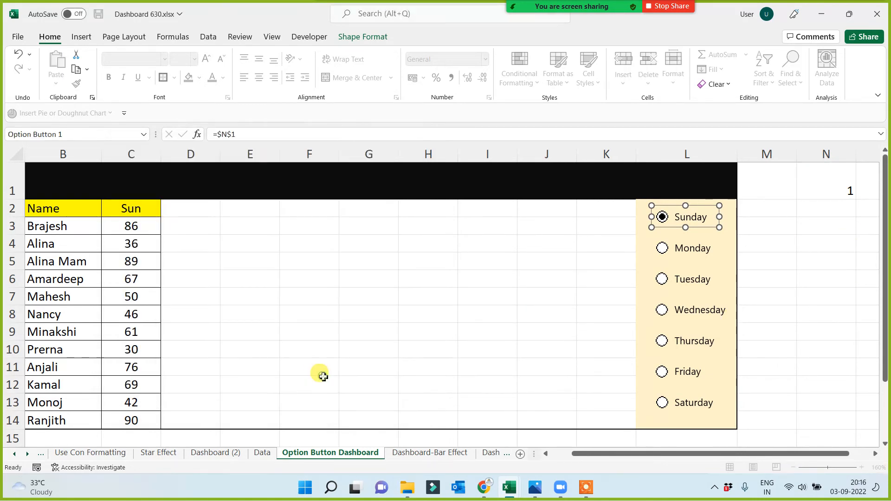
left_click(547, 300)
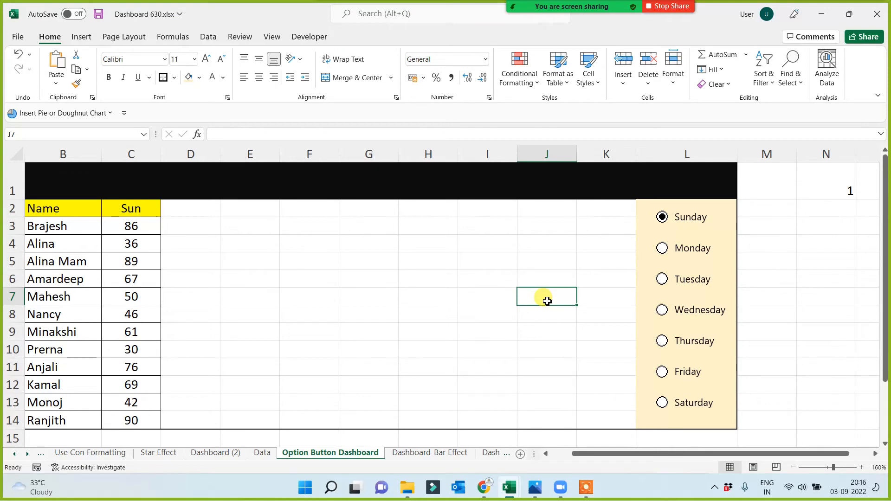
Test the option buttons by choosing each day from Monday through Saturday in order.
left_click(663, 251)
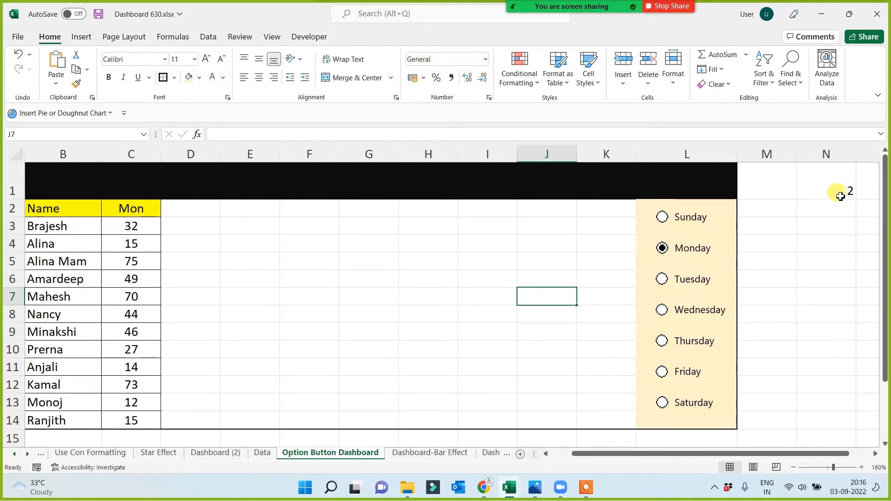
left_click(666, 280)
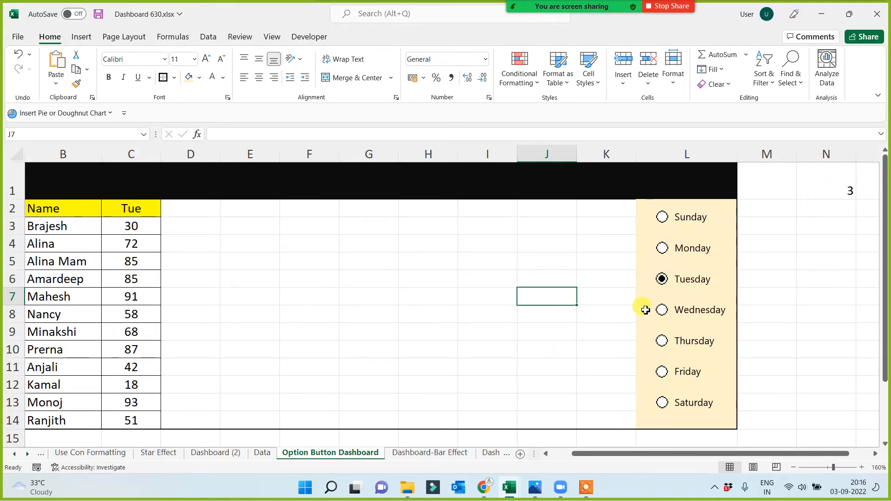
left_click(663, 311)
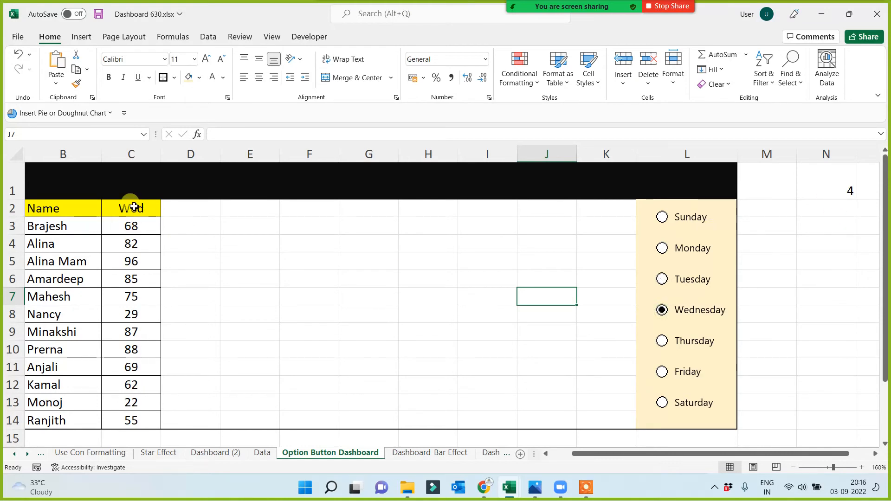
left_click(662, 341)
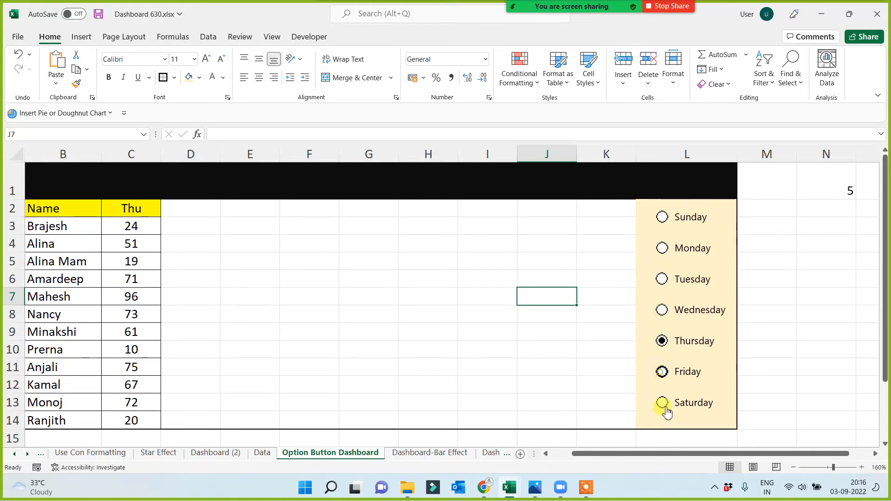
left_click(662, 371)
left_click(663, 403)
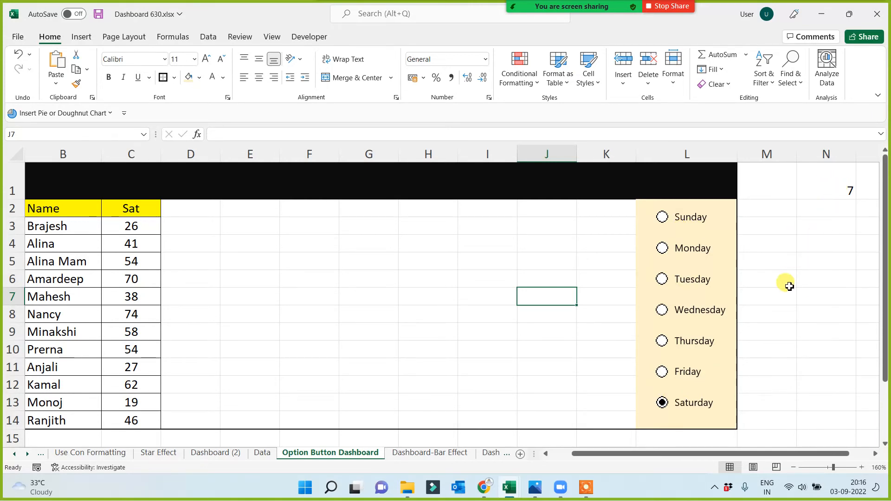
Insert a 3-D clustered column chart from the Name and Sat data in B2:C14 and delete its chart title.
left_click(396, 292)
left_click_drag(582, 455, 550, 455)
left_click(369, 335)
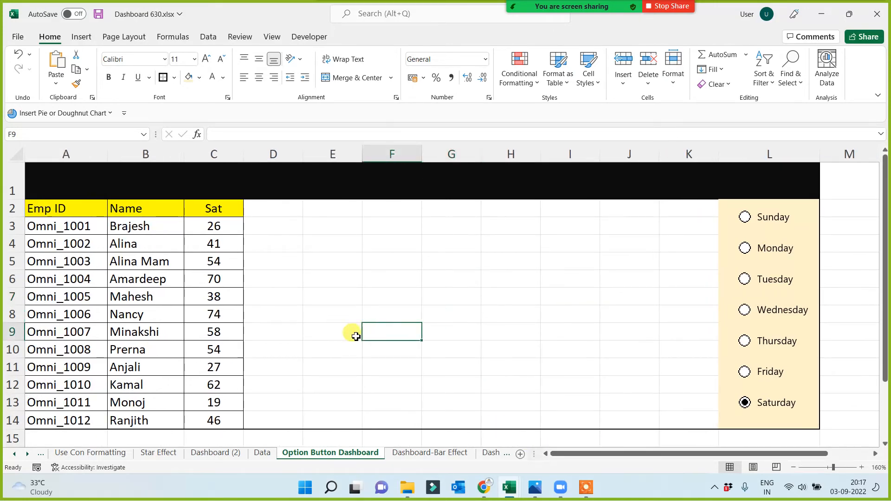
left_click(145, 214)
left_click_drag(145, 214, 213, 418)
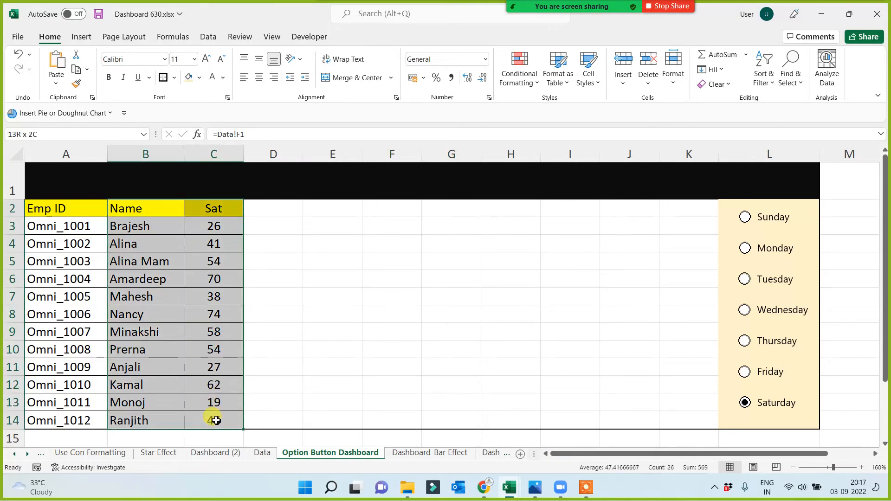
left_click(81, 36)
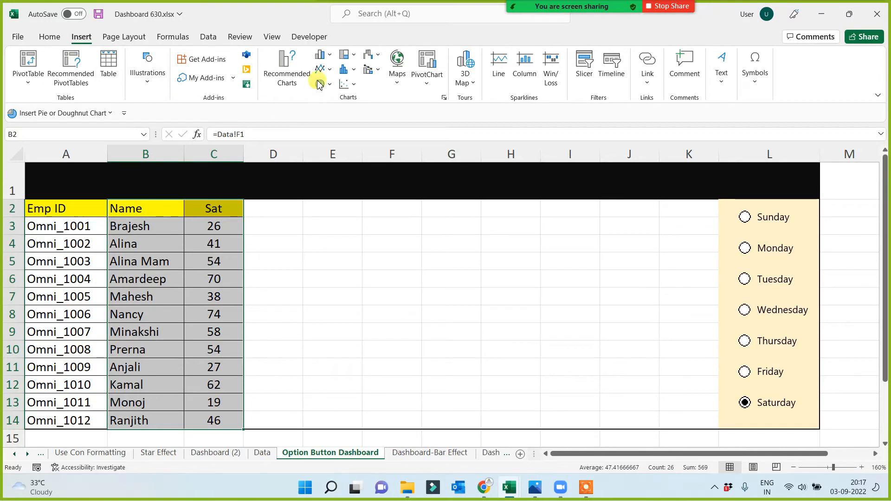
left_click(331, 55)
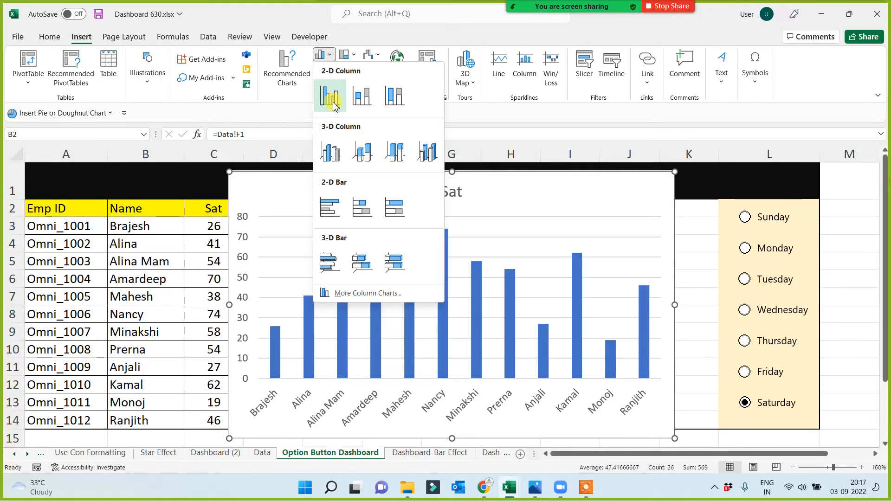
left_click(335, 153)
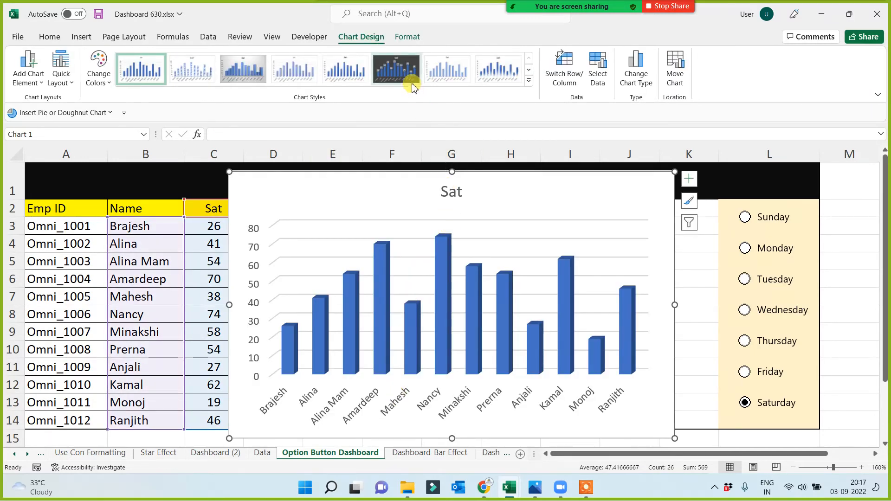
left_click(448, 195)
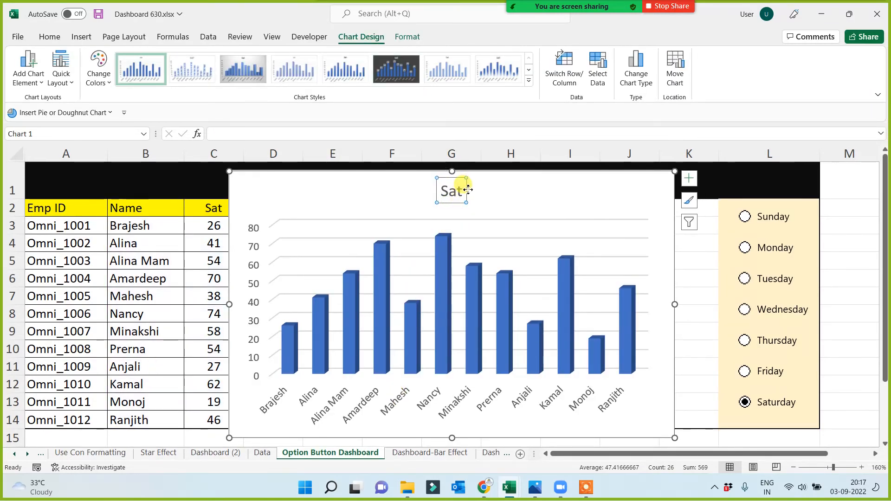
key("Delete")
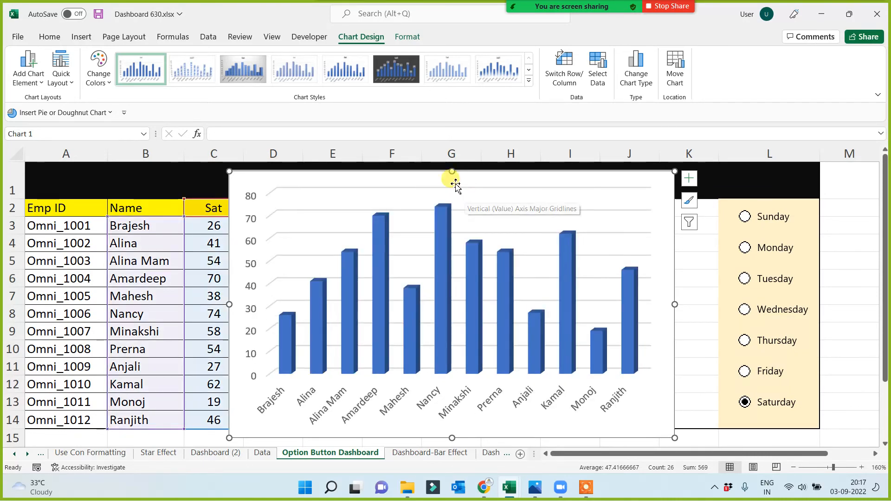
Move and resize the column chart so it fills the area D2:K14 between the data table and the option buttons.
left_click_drag(457, 193, 458, 214)
left_click_drag(360, 211, 379, 203)
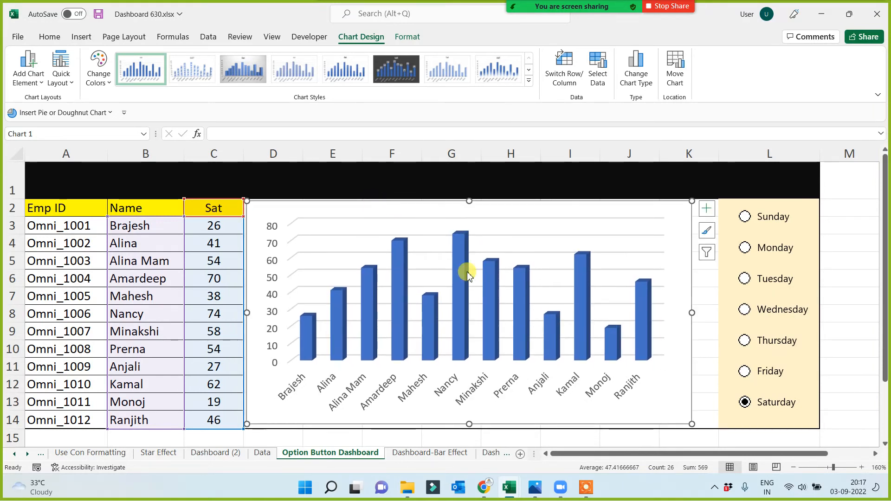
left_click_drag(693, 314, 718, 312)
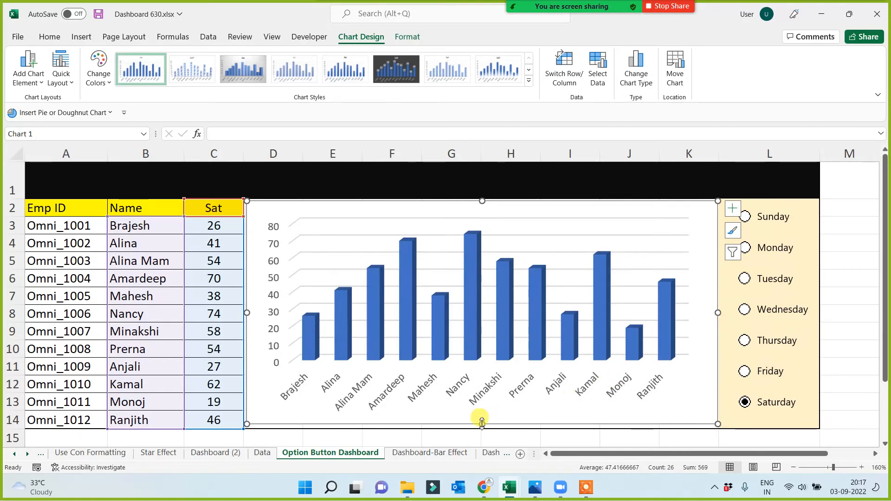
left_click_drag(482, 424, 482, 429)
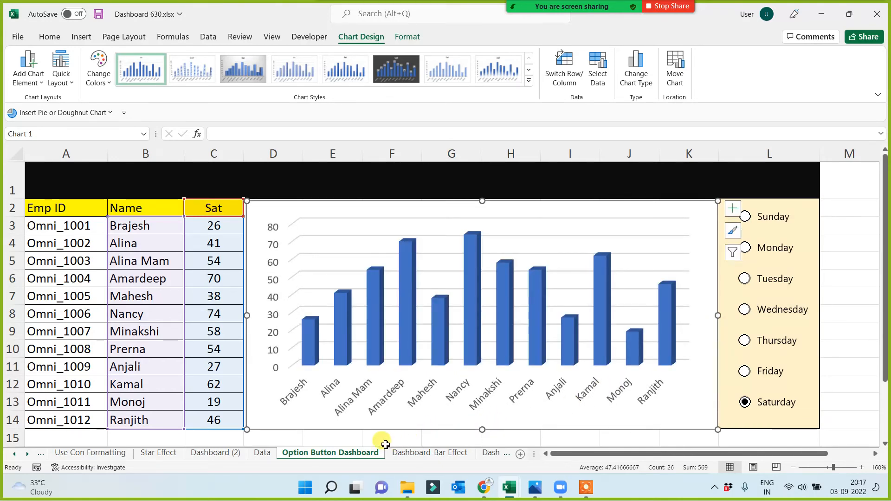
left_click(344, 438)
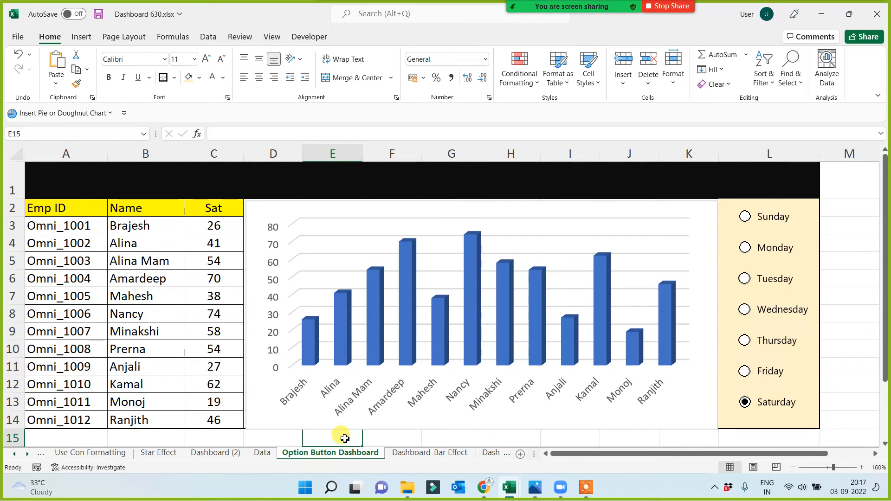
Set the column chart's area to no fill so that the cells behind it show through.
left_click(265, 439)
key("Up")
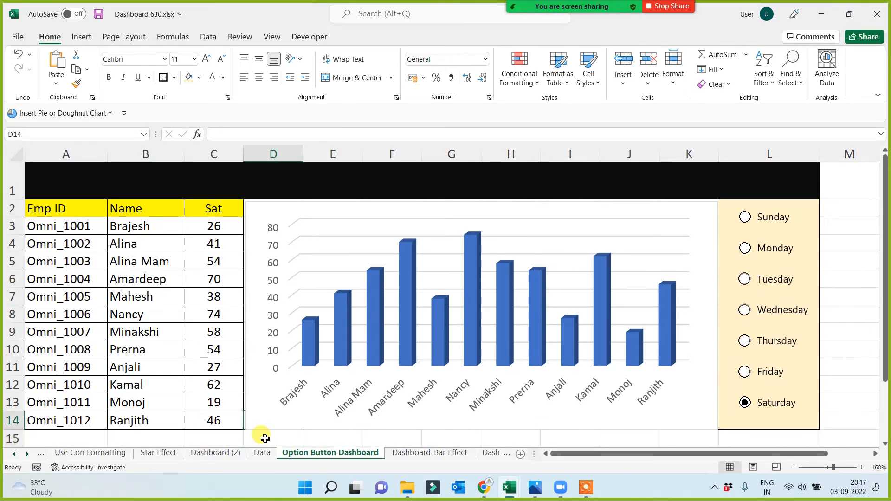
left_click(263, 414)
left_click(263, 425)
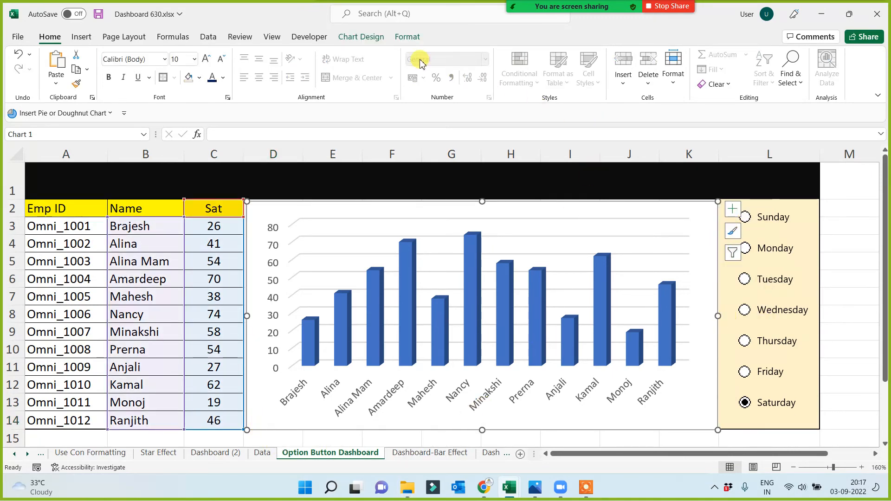
left_click(408, 38)
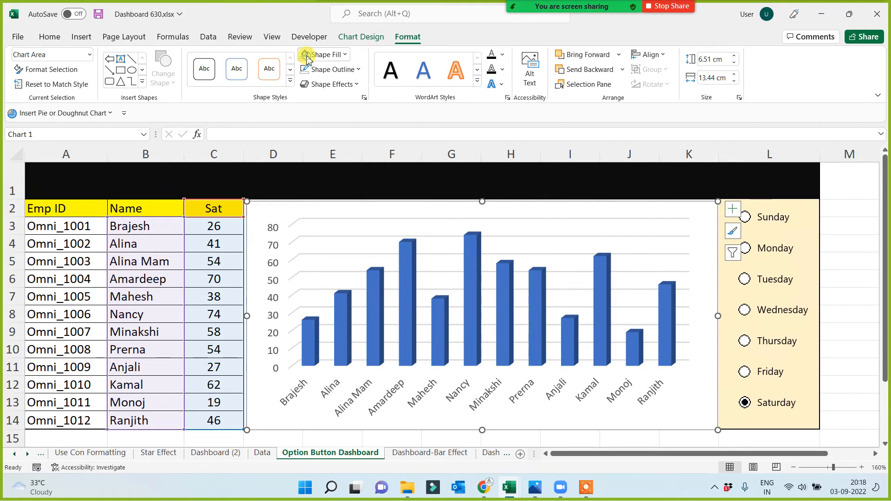
left_click(278, 436)
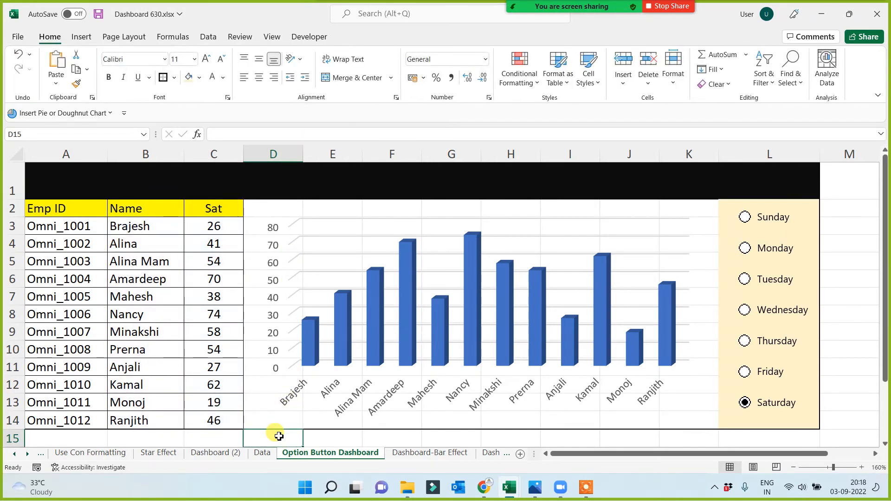
Merge and center the cells D2:K14 behind the chart.
key("Up")
key("shift+Up")
key("shift+Up")
key("shift+Up")
key("shift+Up")
key("shift+Up")
key("shift+Up")
key("shift+Up")
key("shift+Up")
key("shift+Up")
key("shift+Up")
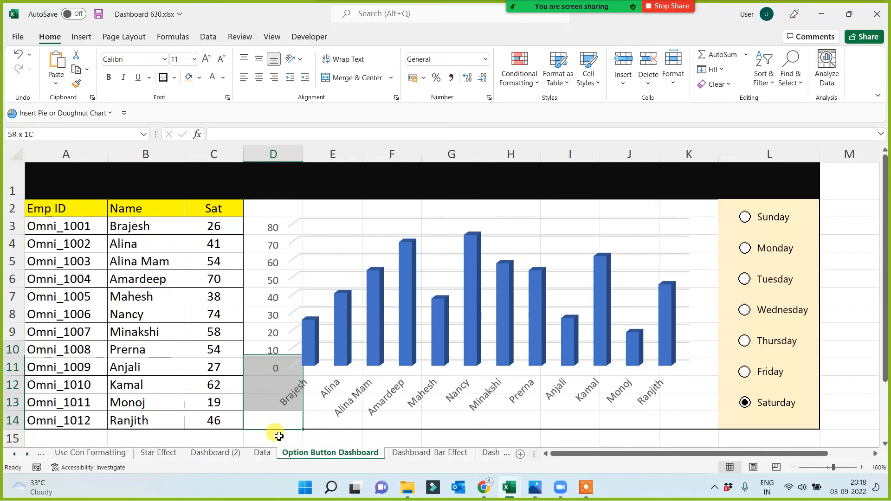
key("shift+Up")
key("shift+Up")
key("shift+Right")
key("shift+Right")
key("shift+Right")
key("shift+Right")
key("shift+Right")
key("shift+Right")
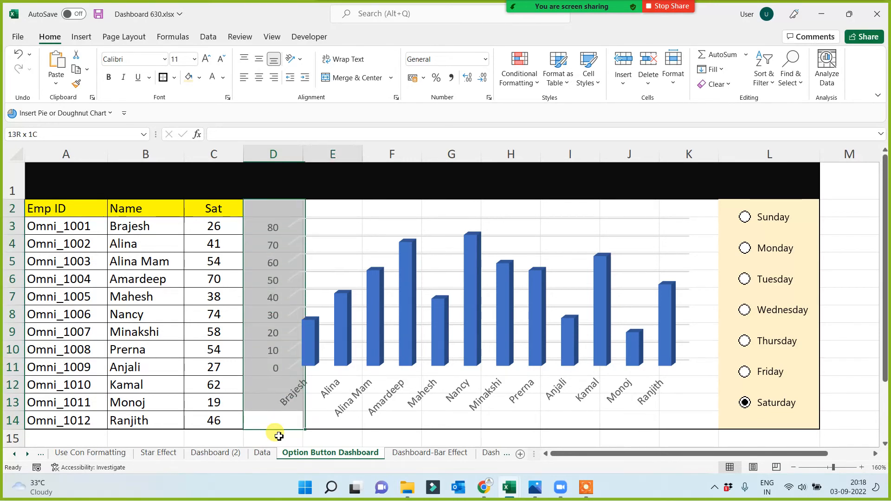
key("shift+Right")
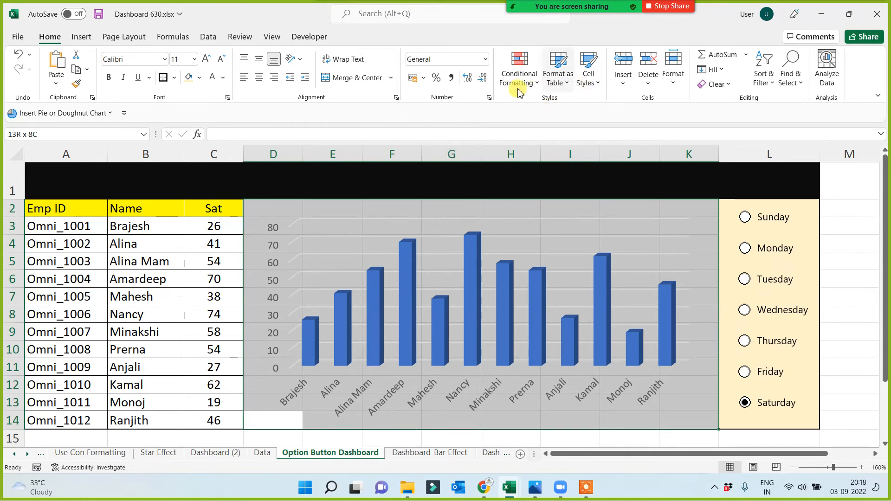
left_click(361, 78)
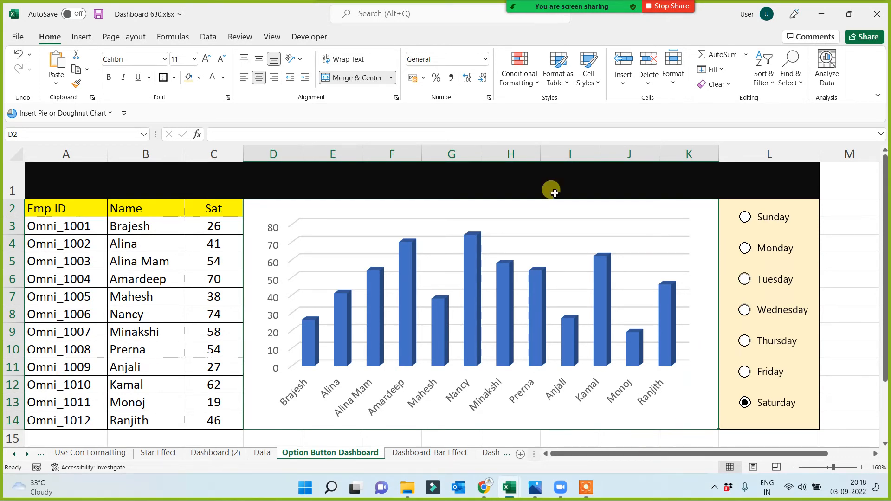
Add a conditional formatting rule to the merged D2:K14 area with the formula =$N$1=7 and a light green fill.
left_click(516, 74)
left_click(541, 276)
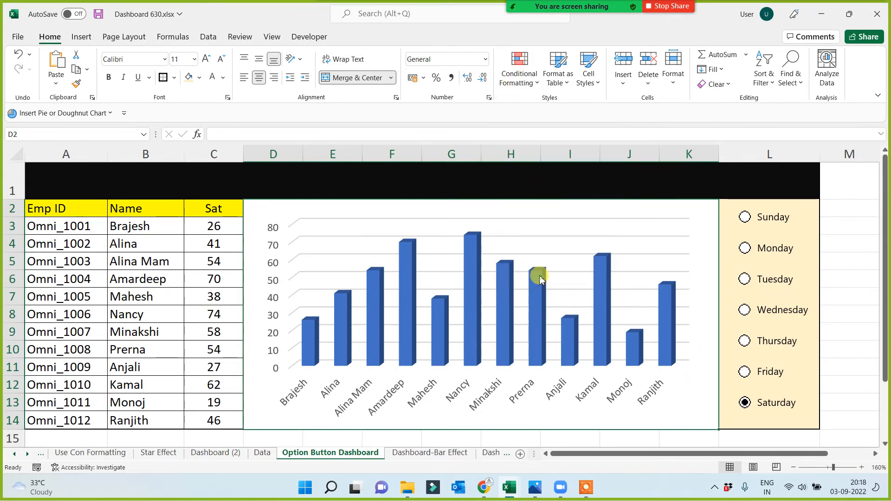
left_click(71, 242)
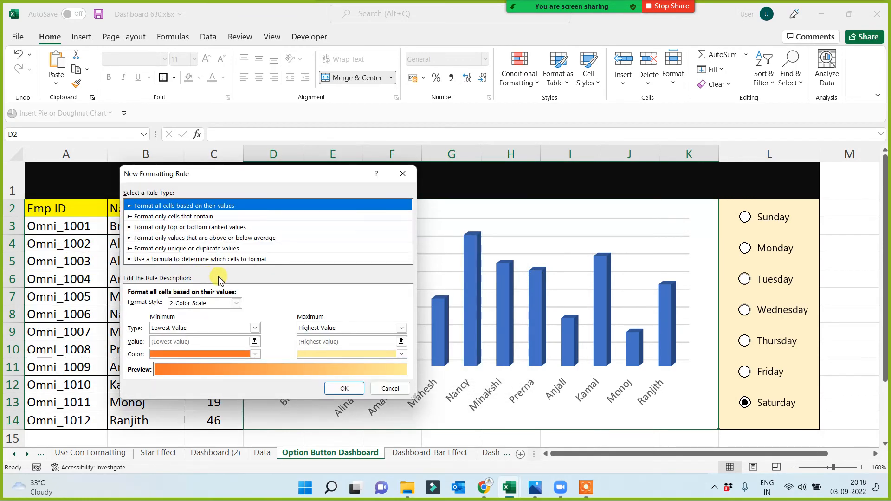
left_click(183, 261)
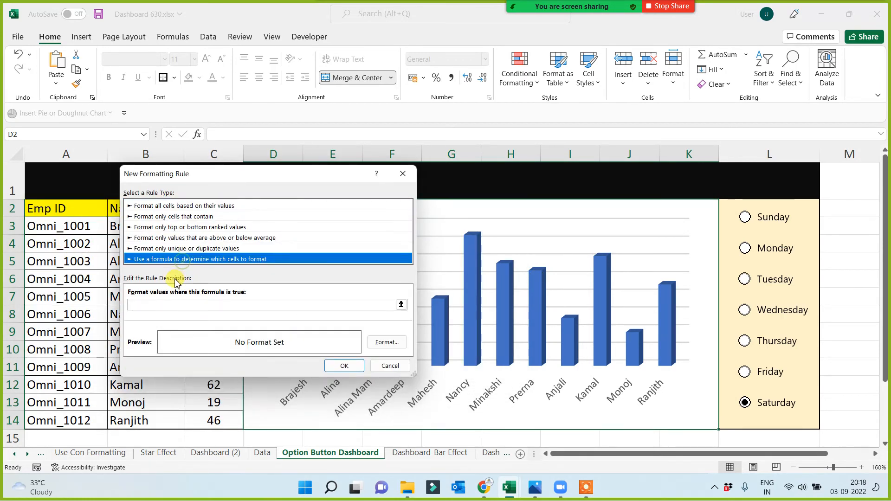
left_click(136, 304)
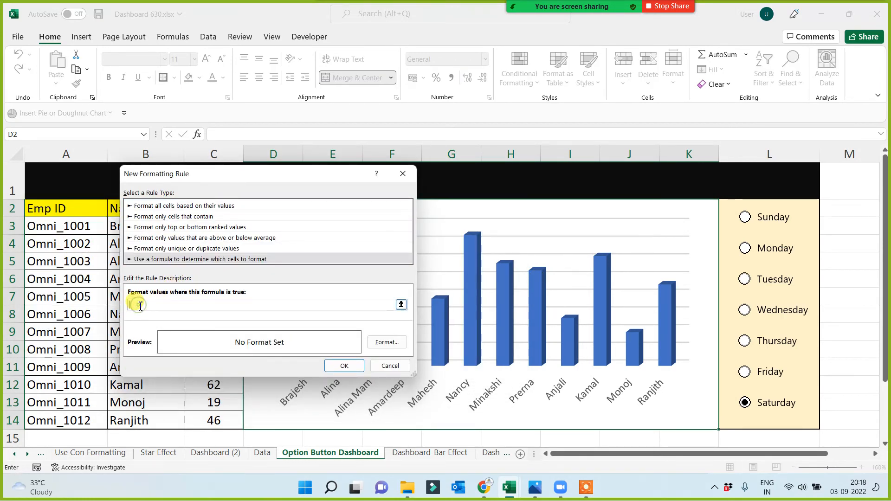
left_click(876, 454)
left_click(875, 453)
left_click(762, 183)
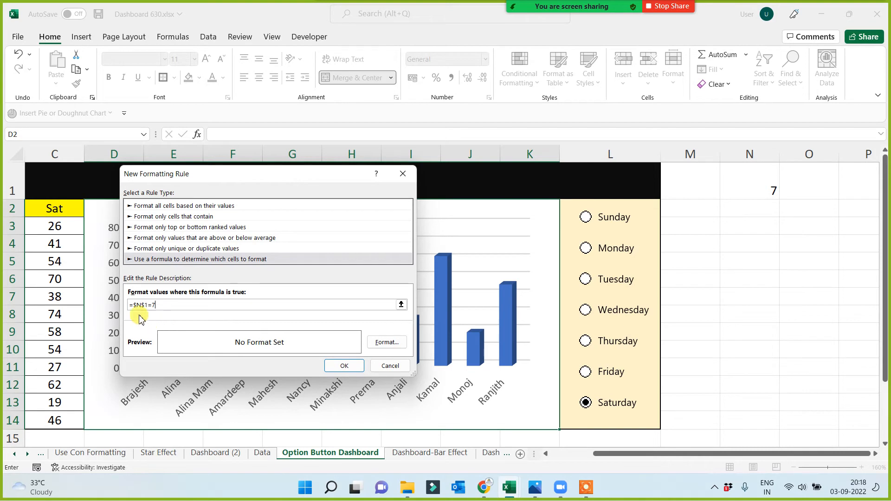
left_click(394, 342)
left_click(224, 211)
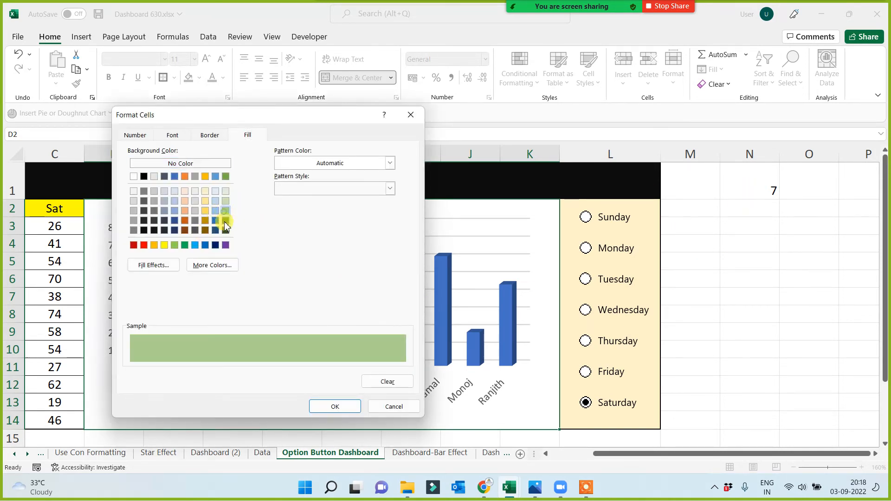
left_click(331, 406)
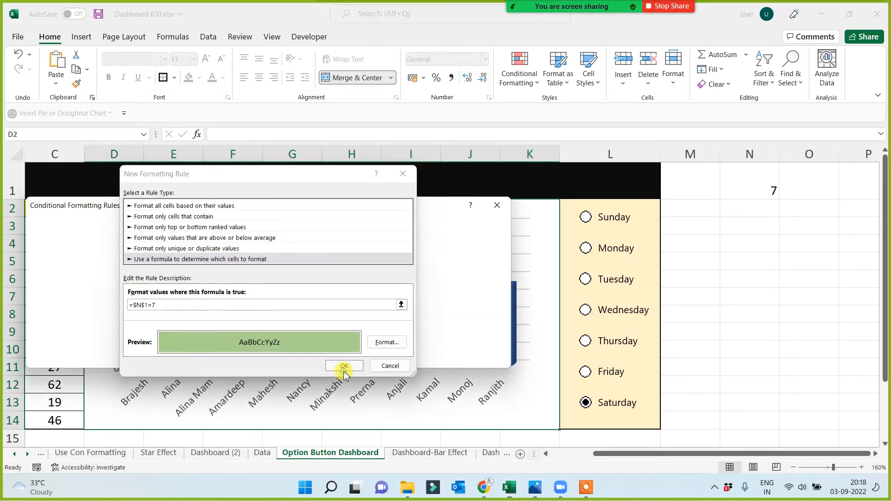
left_click(344, 366)
Add a second formula rule to the merged area using =$N$1=6 with a bright blue fill.
left_click(88, 244)
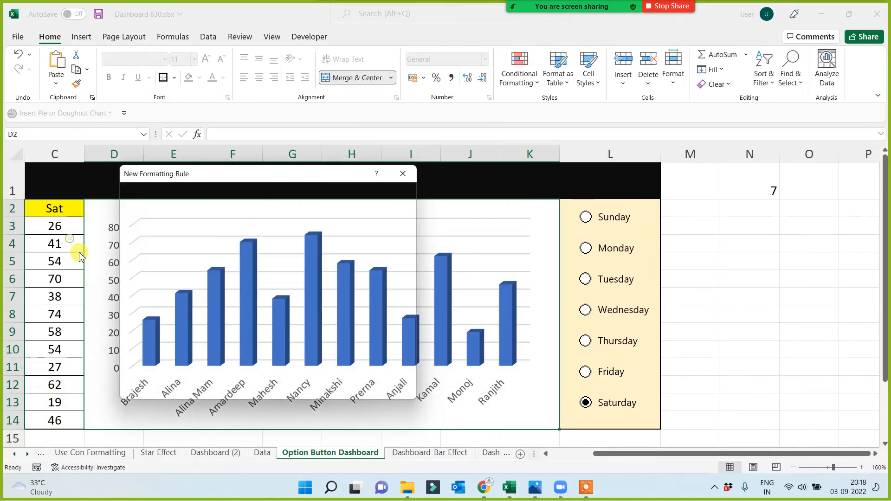
left_click(174, 259)
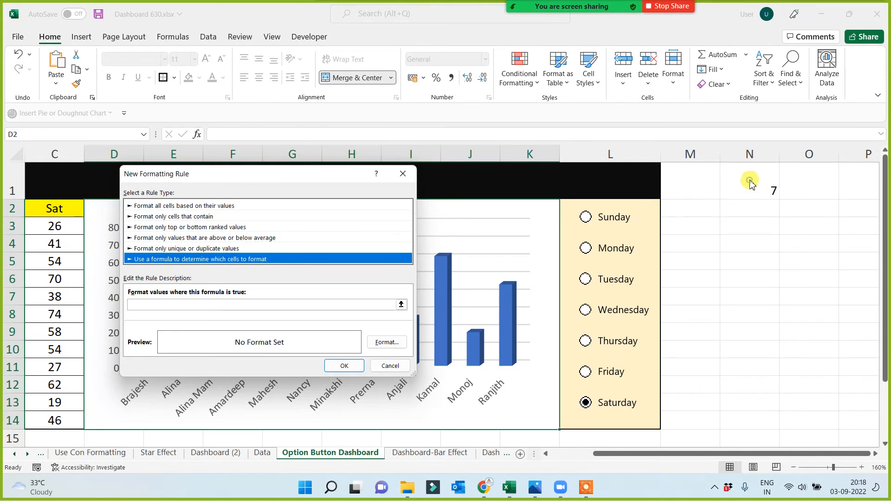
left_click(200, 300)
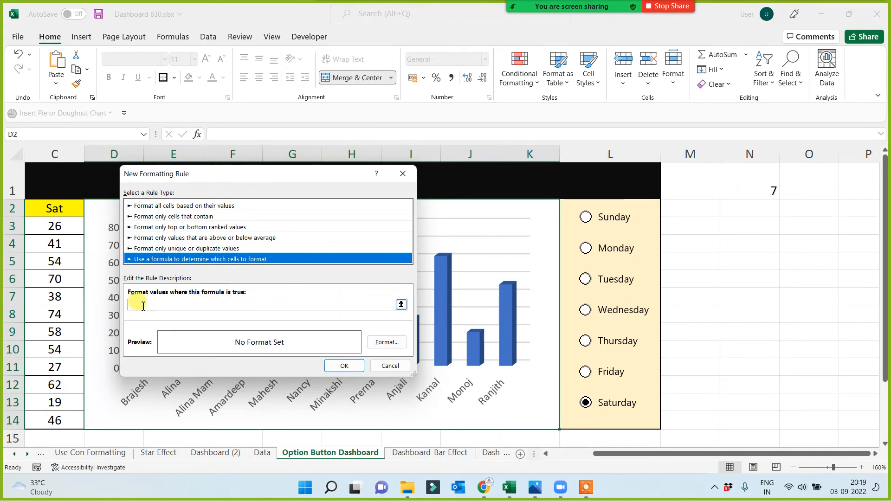
left_click(753, 193)
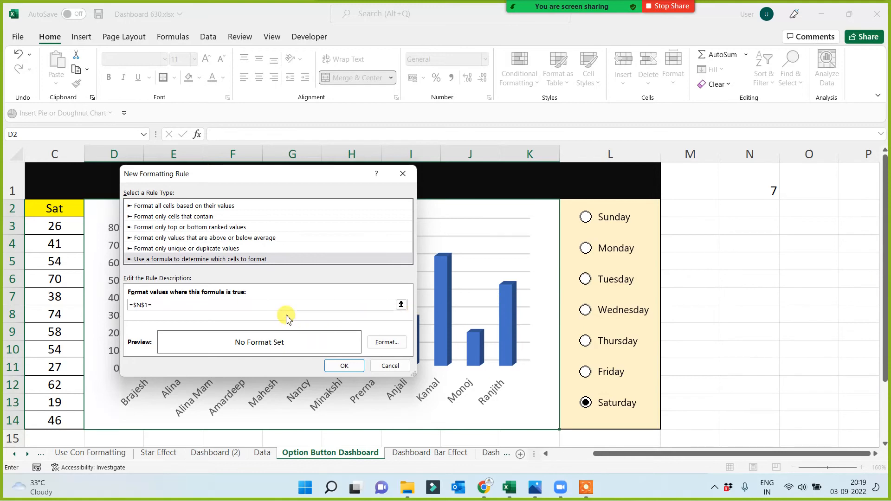
left_click(387, 343)
left_click(195, 245)
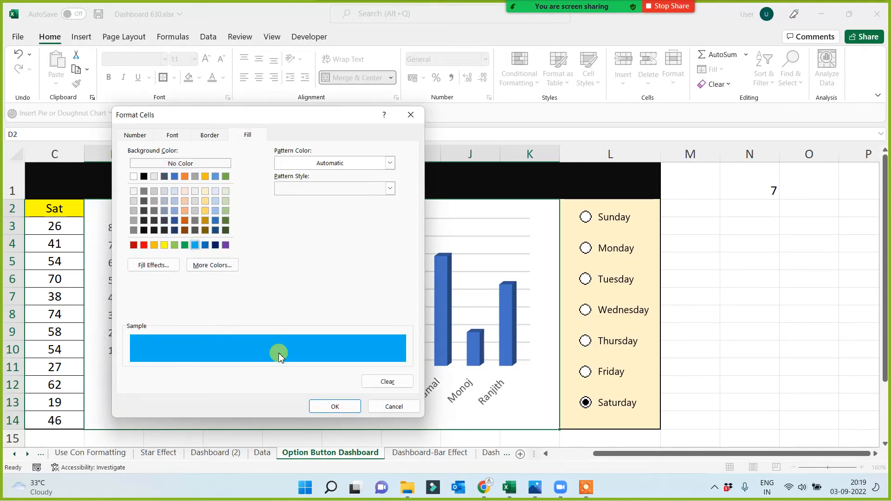
left_click(328, 407)
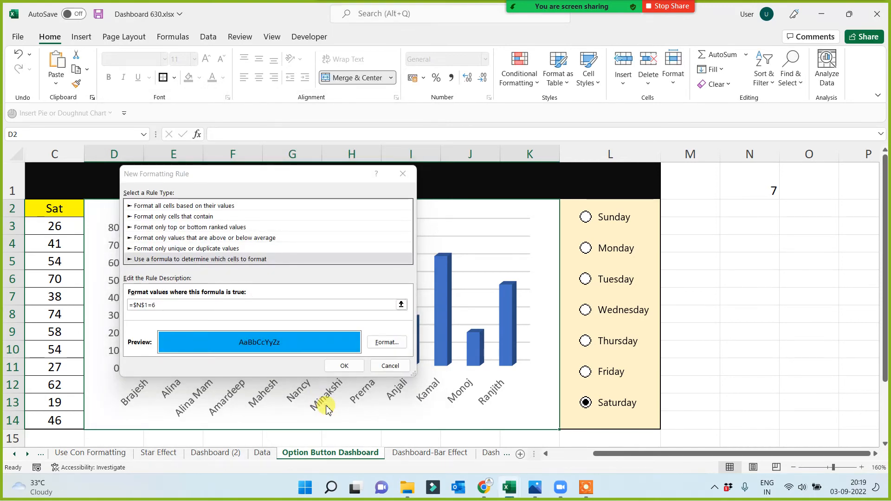
left_click(345, 366)
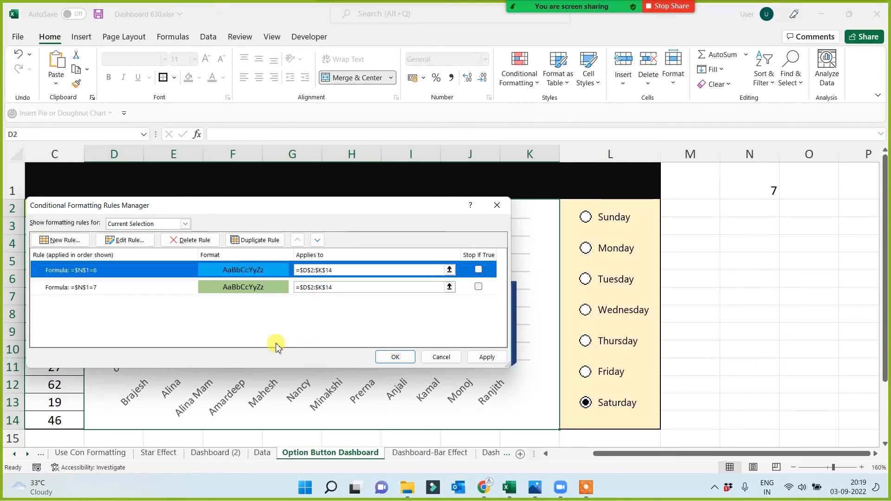
Add a formula-based conditional formatting rule to the merged D2:K14 area using =$N$1=5 with a light gold fill.
left_click(70, 241)
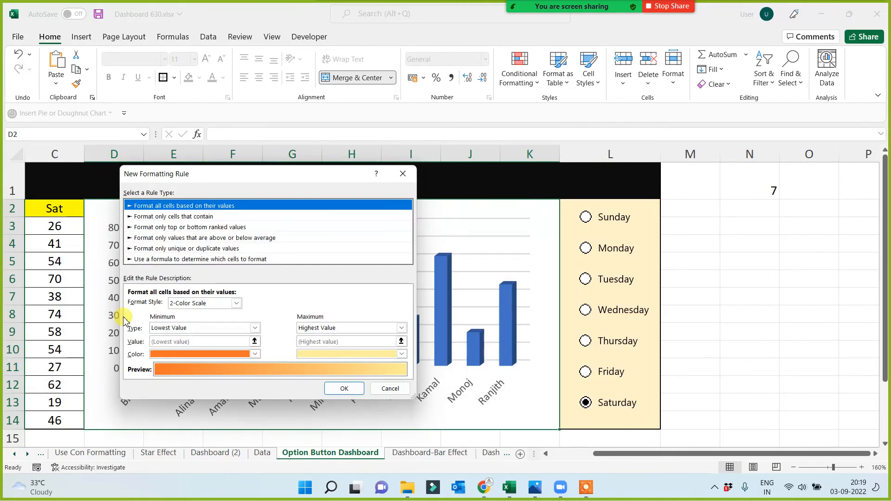
left_click(183, 260)
left_click(153, 305)
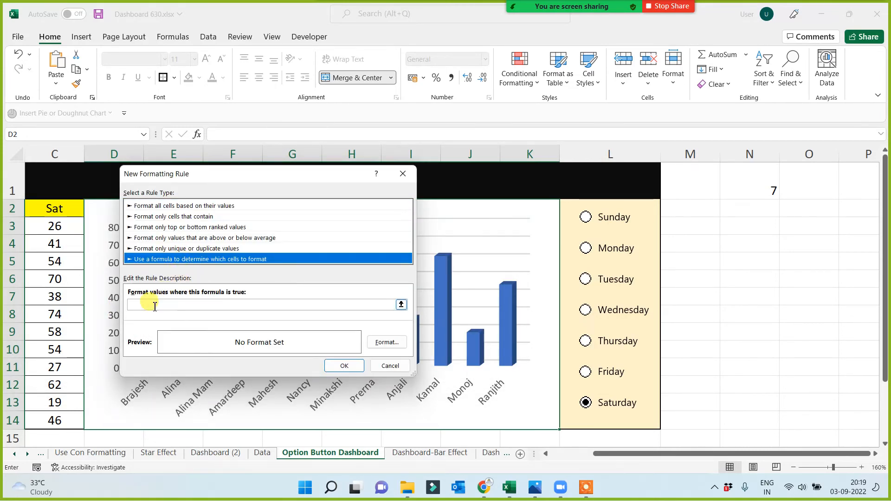
left_click(755, 195)
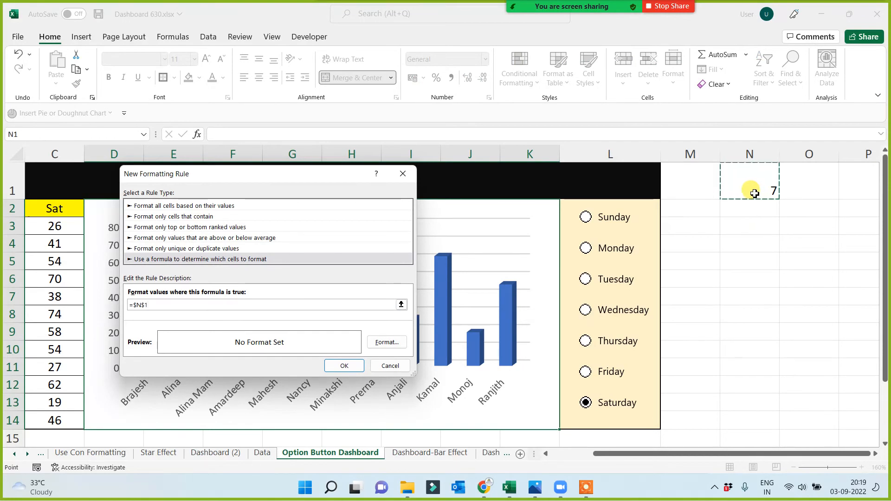
type("=5")
left_click(388, 342)
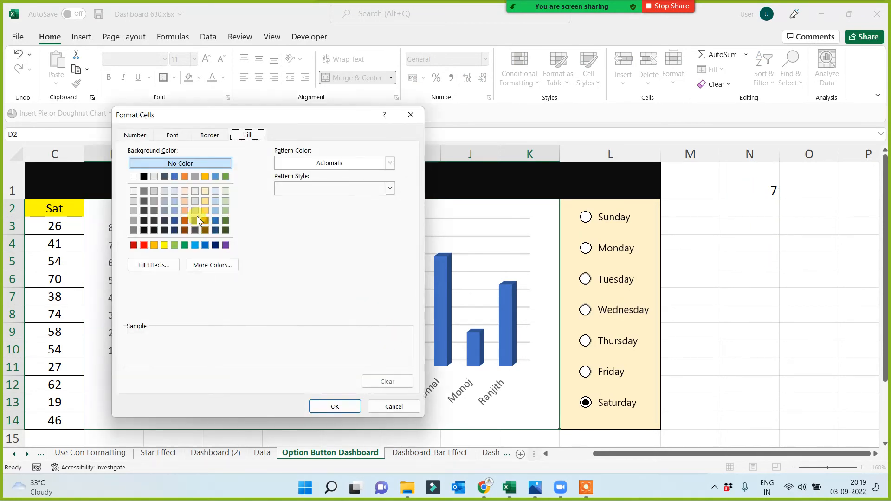
left_click(205, 201)
left_click(330, 407)
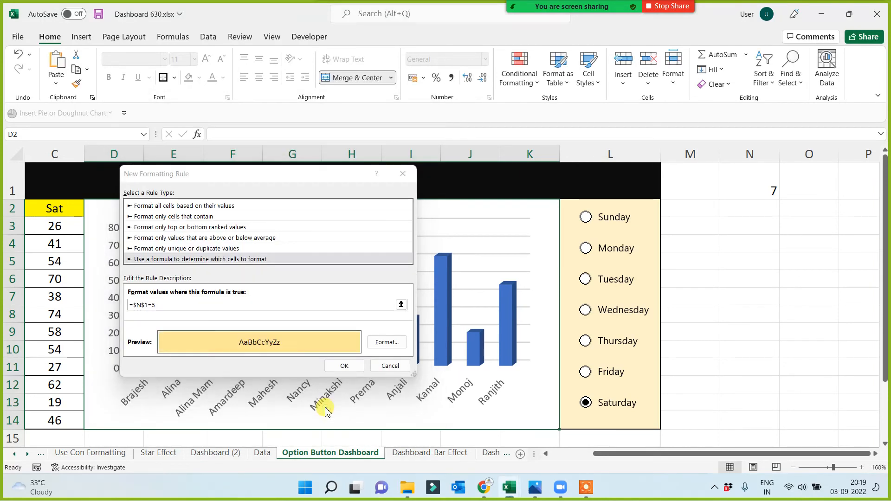
left_click(341, 366)
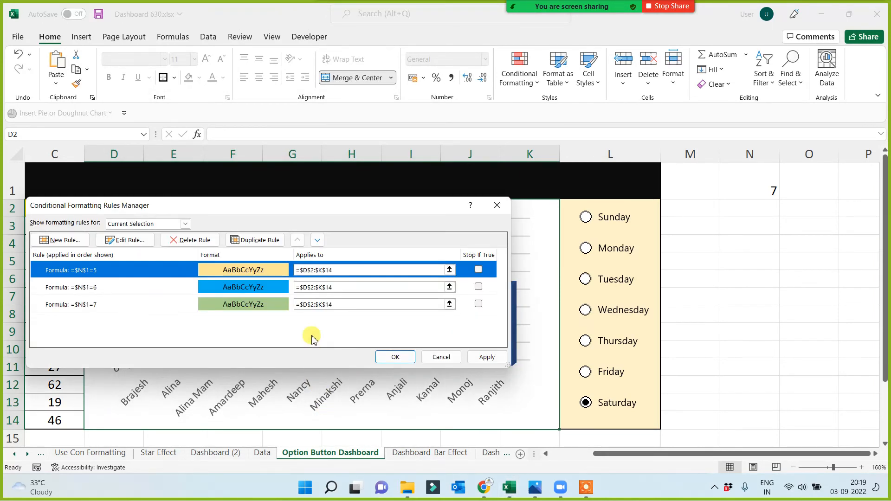
Create another formula rule for the merged chart background using =$N$1=4 with the standard light green fill.
left_click(71, 240)
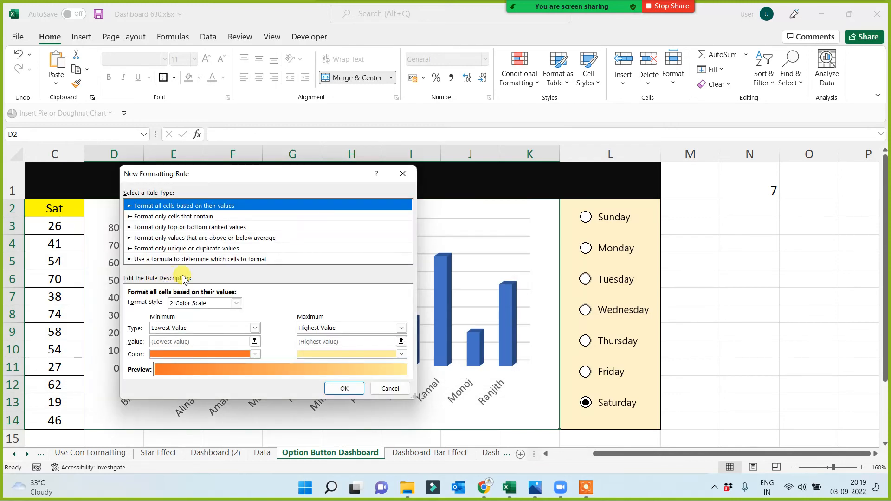
left_click(189, 259)
left_click(156, 305)
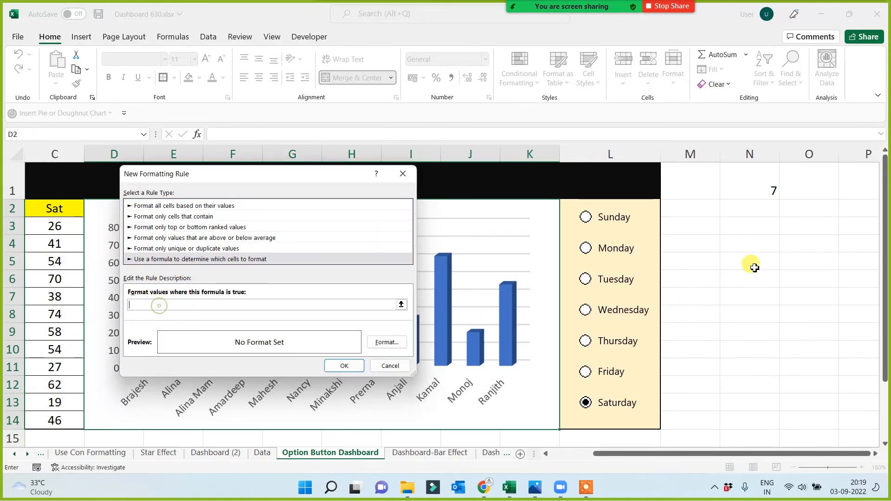
left_click(765, 190)
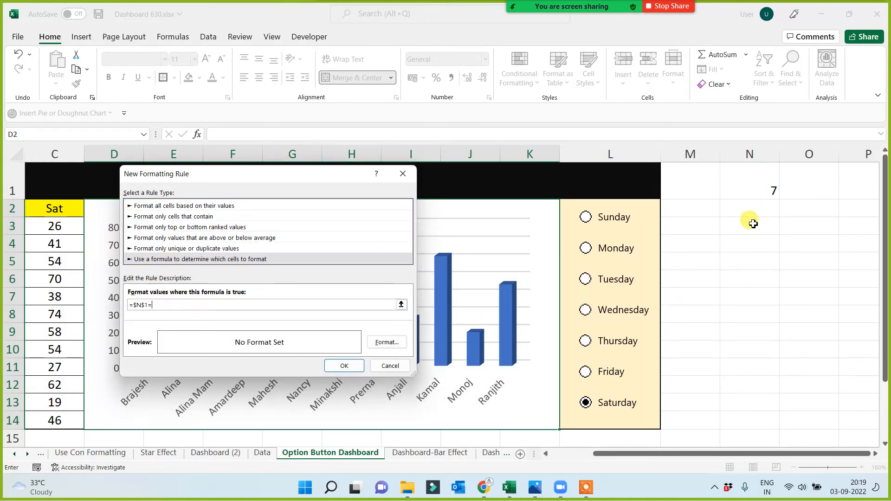
left_click(387, 342)
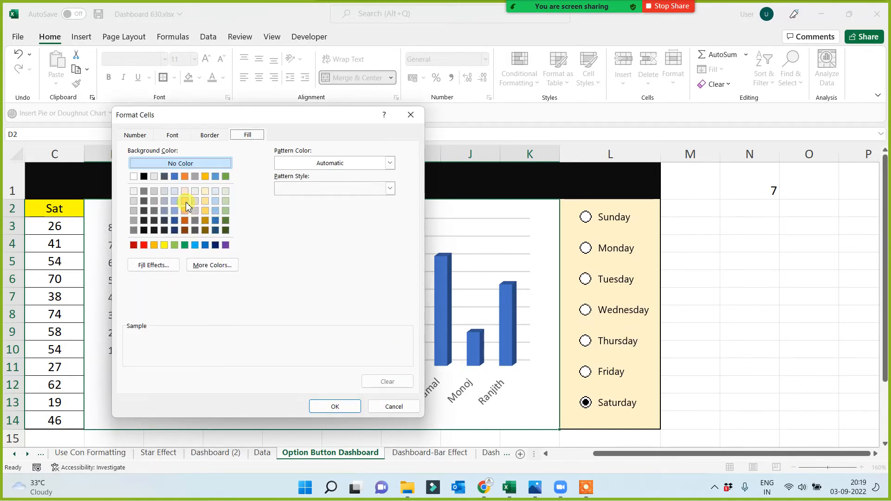
left_click(174, 246)
left_click(336, 409)
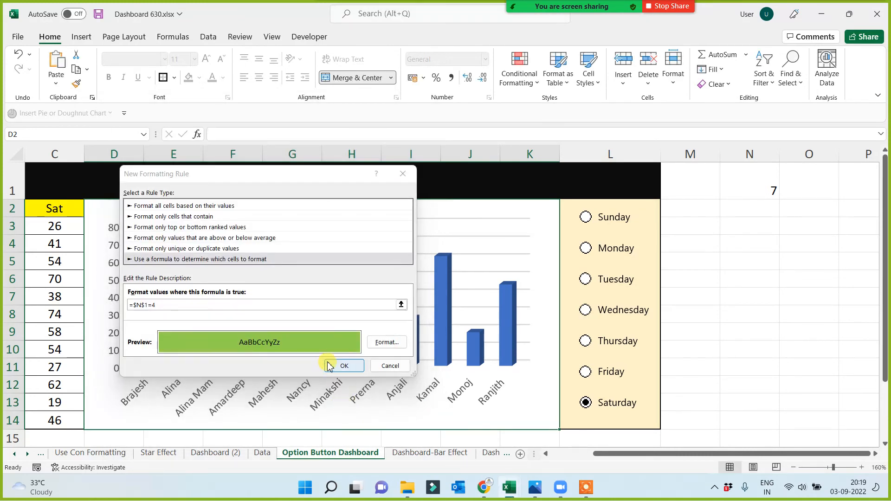
left_click(343, 367)
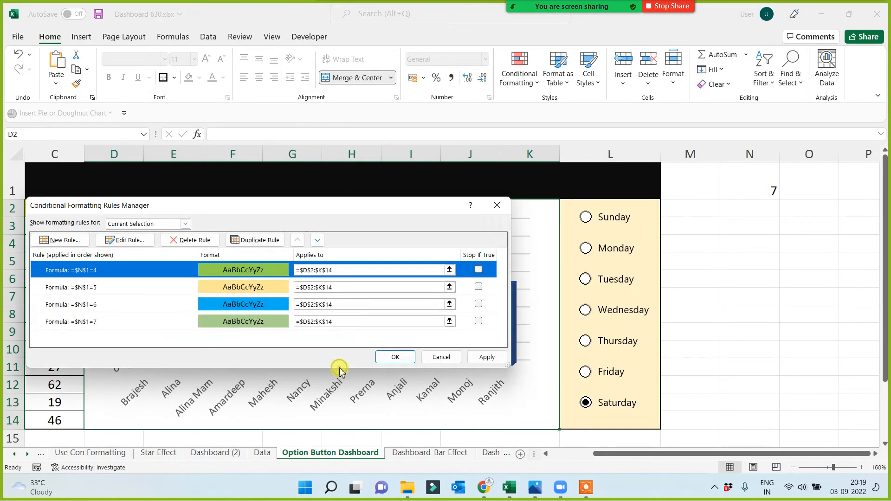
Add a formula rule =$N$1=3 to the merged area with a pink fill picked from the extended color palette.
left_click(78, 244)
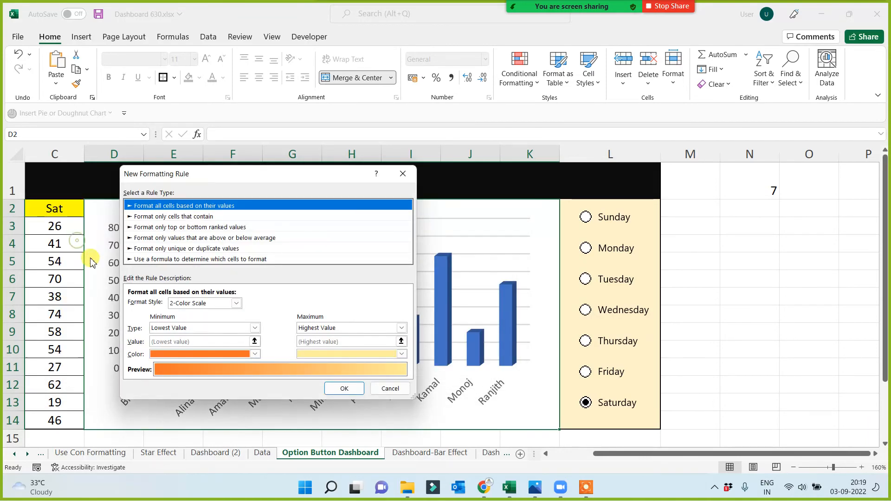
left_click(174, 259)
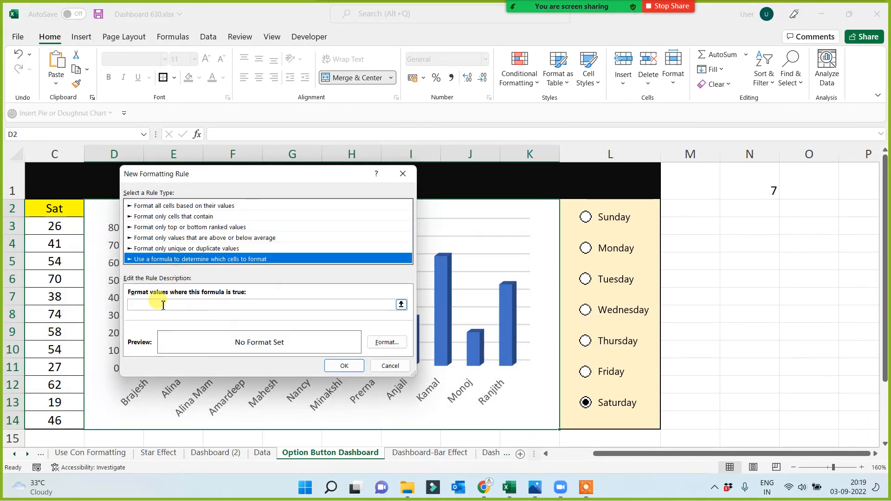
left_click(163, 305)
left_click(763, 192)
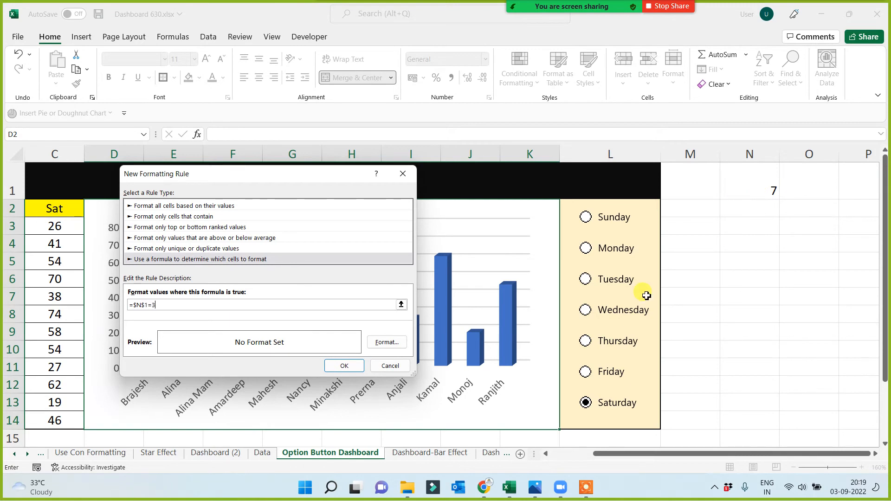
left_click(390, 342)
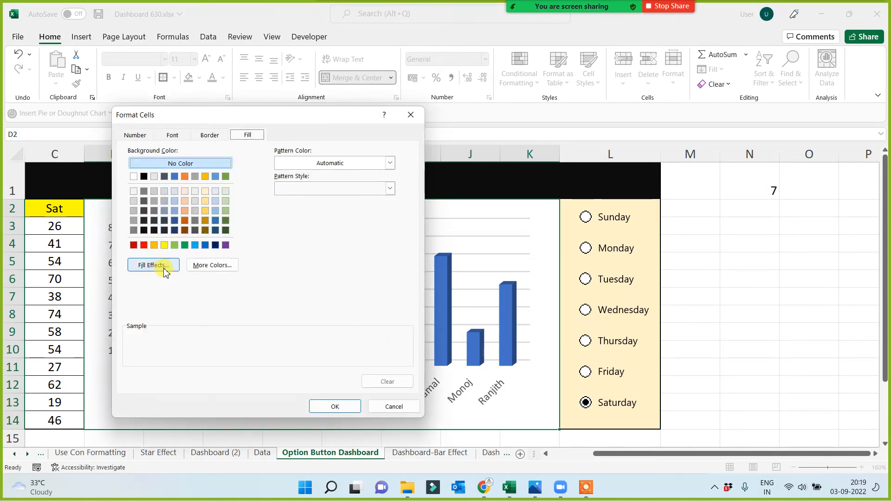
left_click(212, 266)
left_click(244, 252)
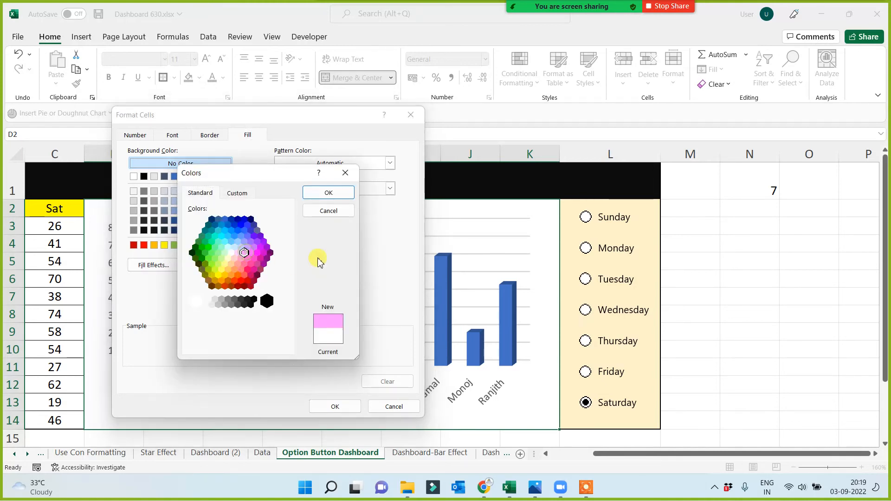
left_click(329, 193)
left_click(335, 407)
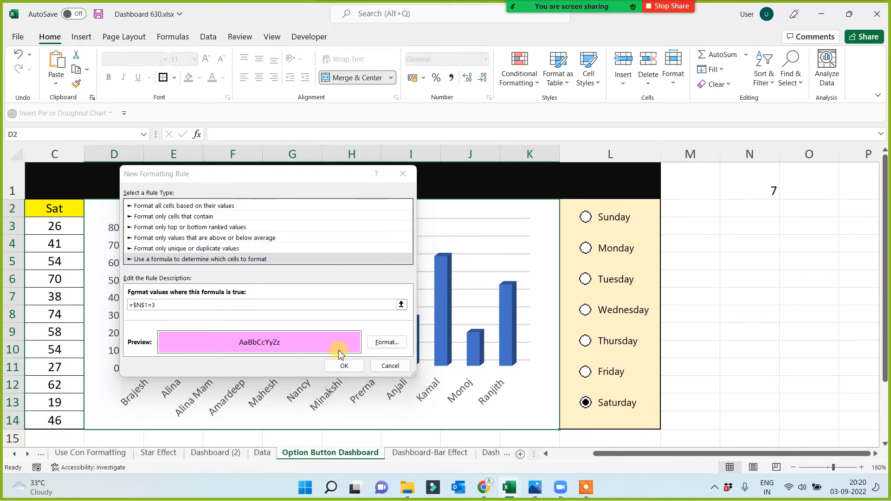
left_click(345, 366)
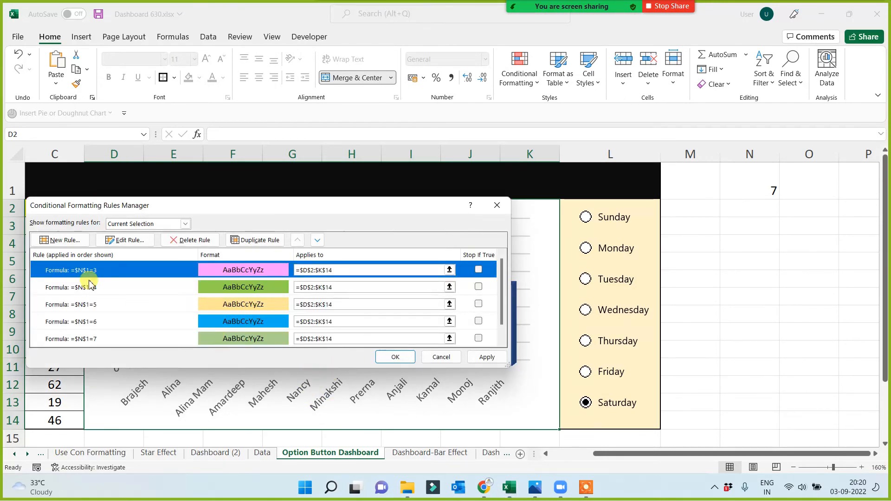
Add a formula rule =$N$1=2 to the merged area with a pale blue fill.
left_click(65, 239)
left_click(175, 258)
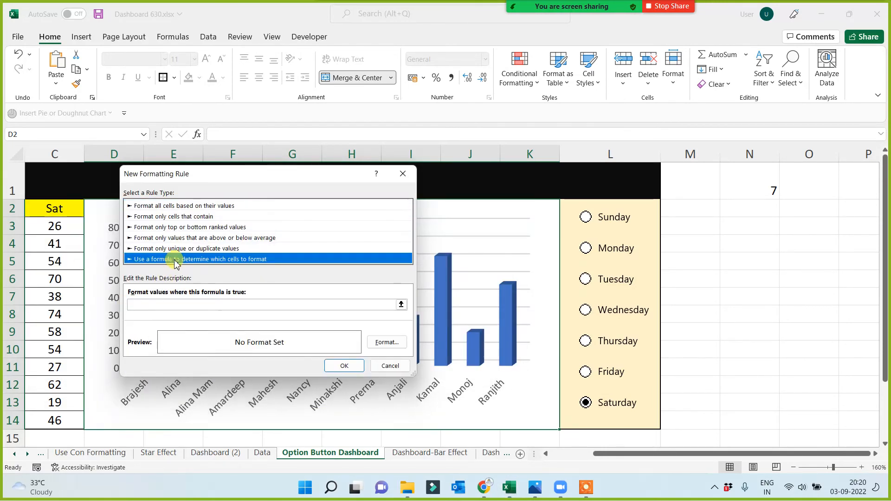
left_click(155, 304)
left_click(760, 194)
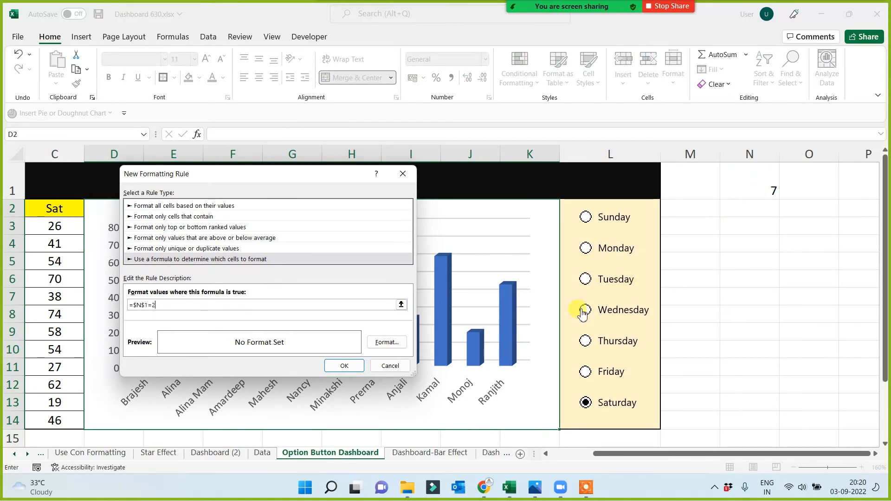
left_click(391, 343)
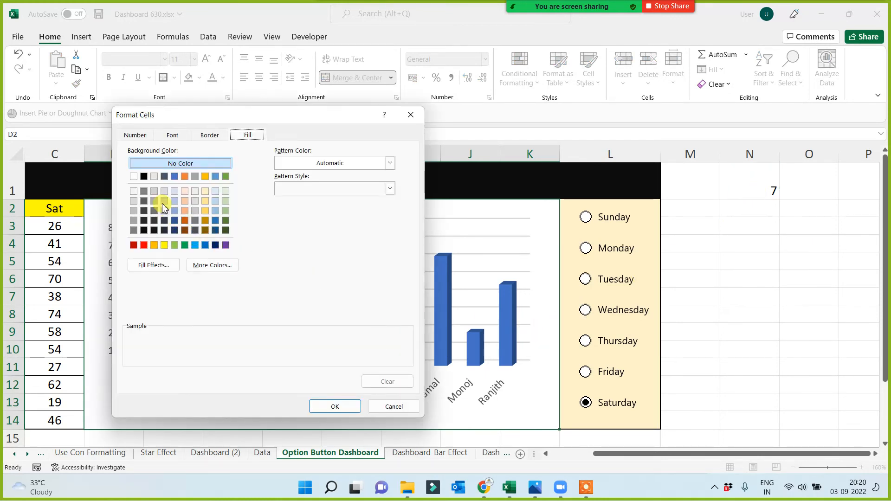
left_click(174, 191)
left_click(342, 407)
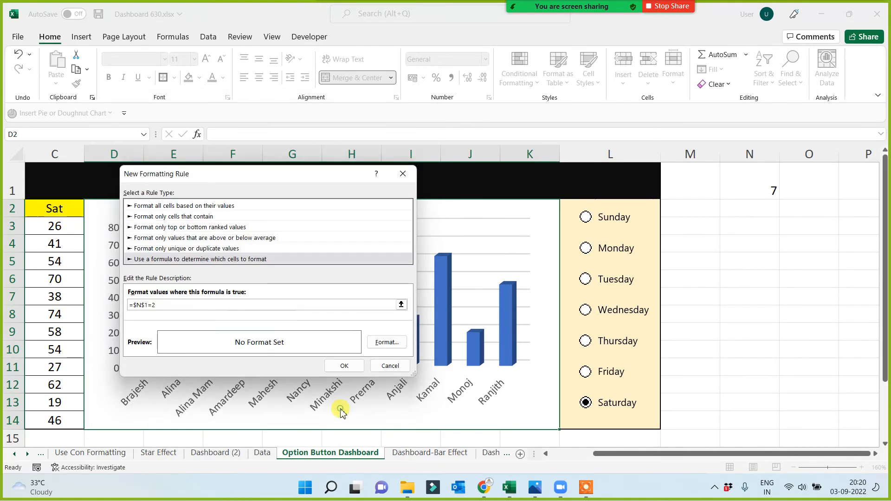
left_click(343, 365)
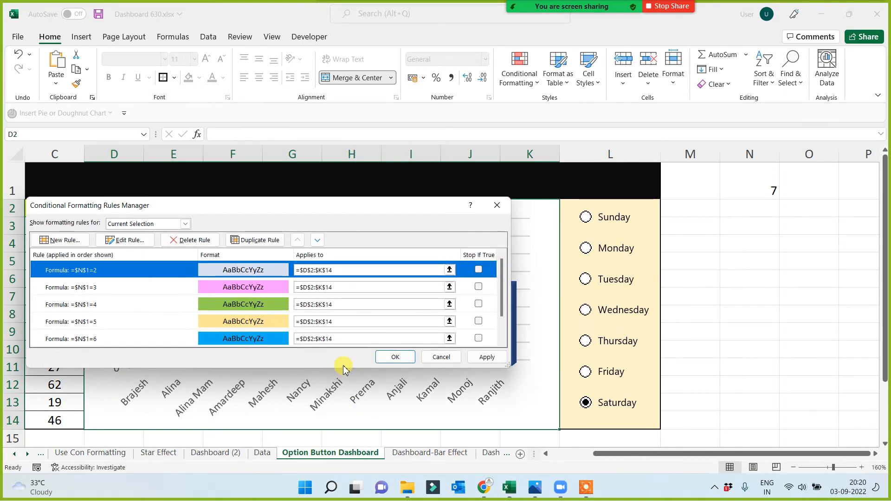
Add a final formula rule =$N$1=1 with a yellow fill and apply all the rules to the merged area.
left_click(72, 239)
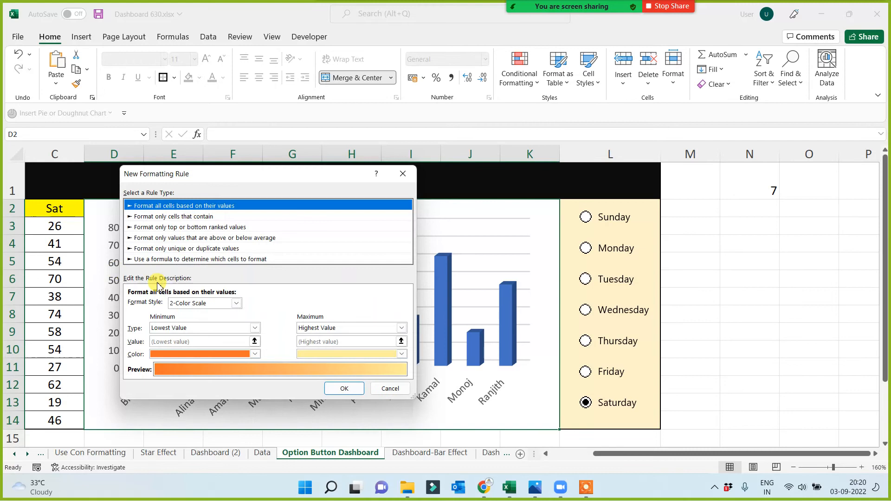
left_click(149, 259)
left_click(146, 305)
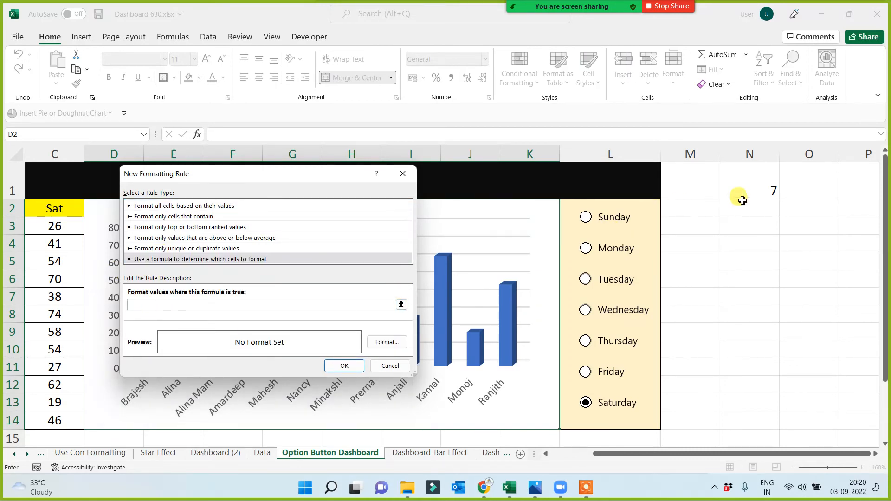
left_click(756, 186)
type("=")
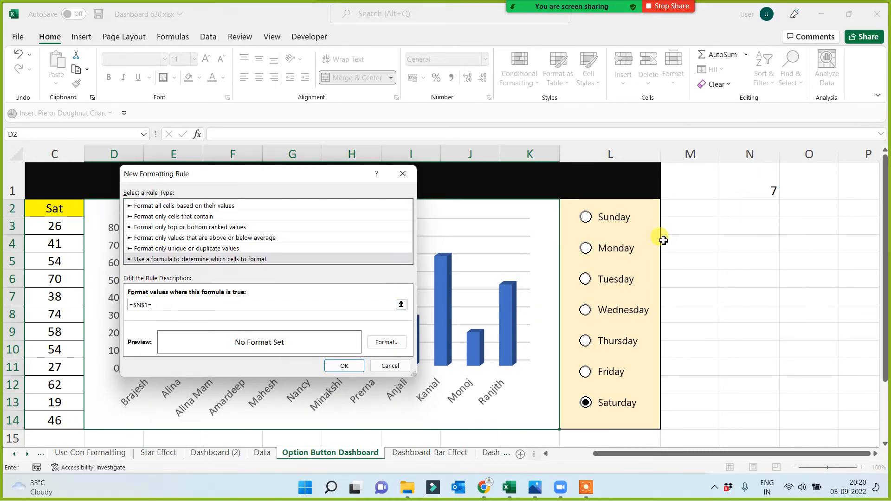
left_click(380, 345)
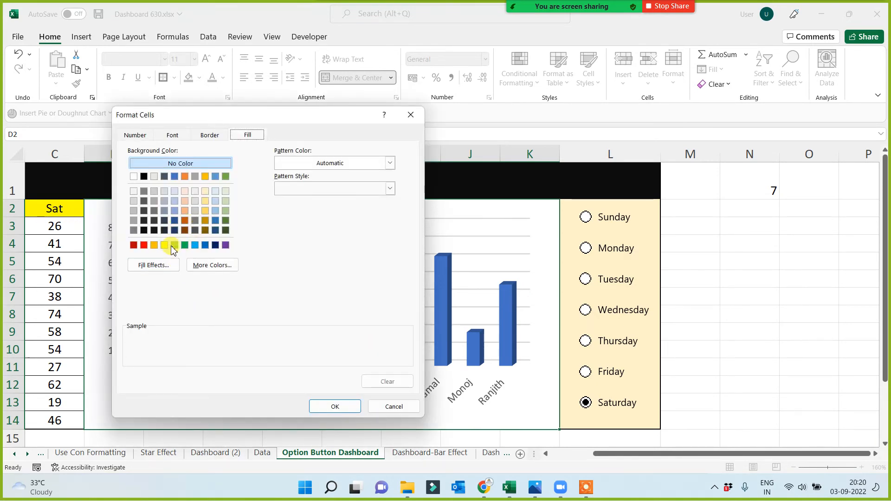
left_click(166, 246)
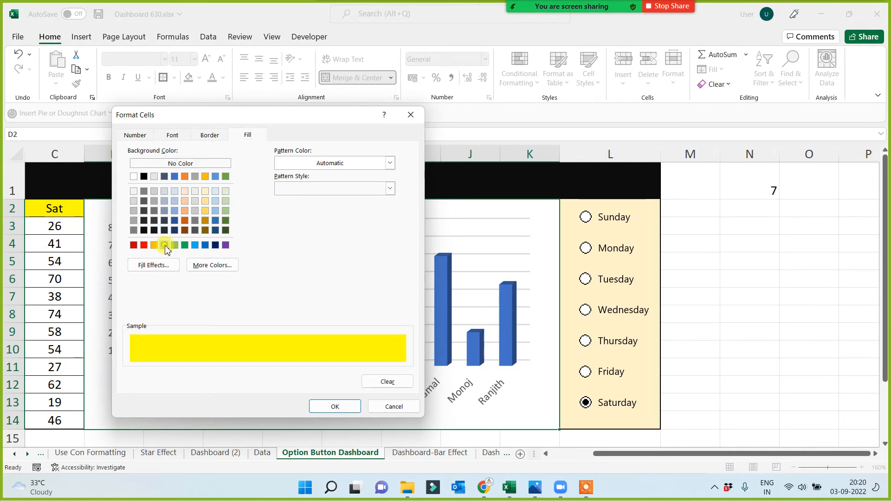
left_click(334, 406)
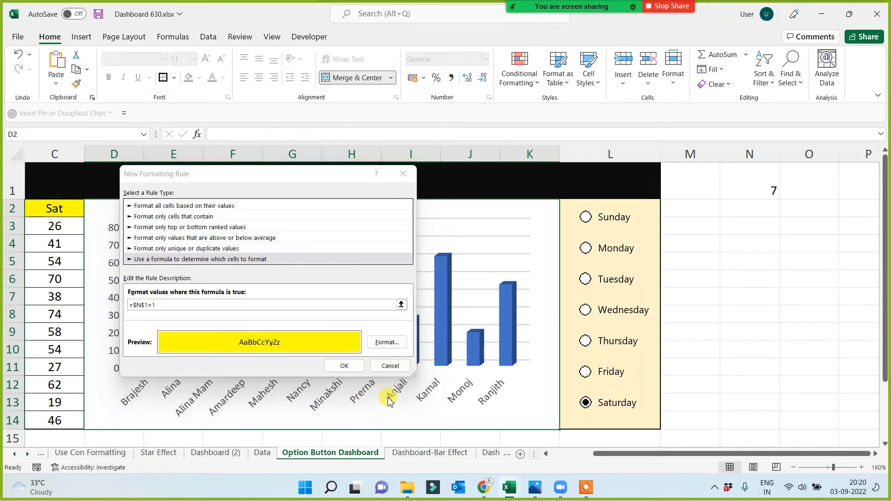
left_click(344, 366)
left_click(486, 358)
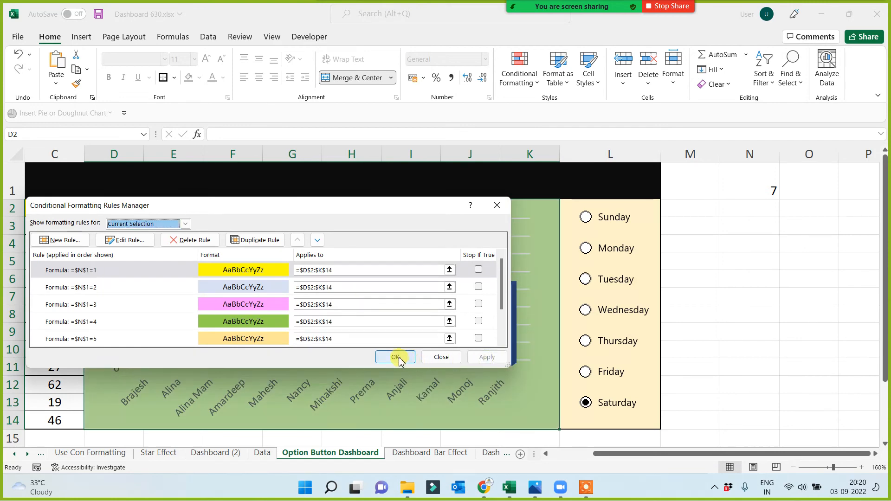
left_click(396, 357)
Select each weekday option from Sunday through Saturday to check the table data, chart and background colour.
left_click(774, 352)
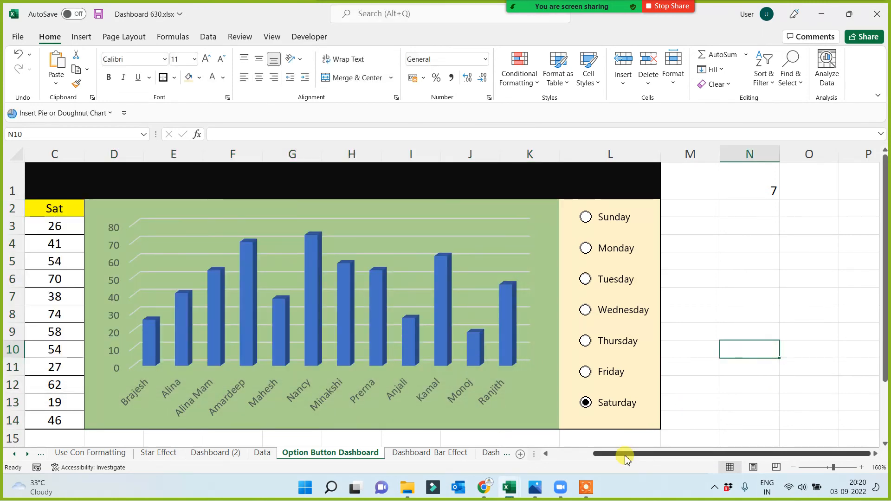
left_click_drag(625, 456, 563, 459)
left_click(856, 274)
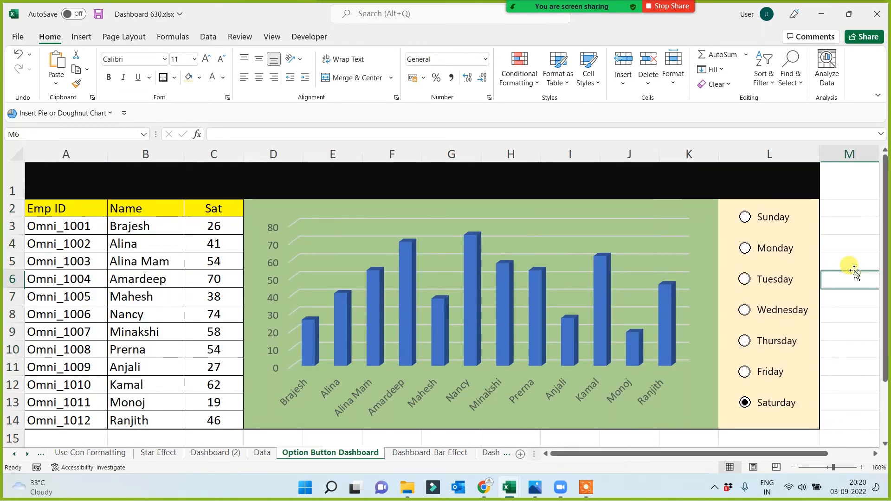
left_click(745, 217)
left_click(745, 249)
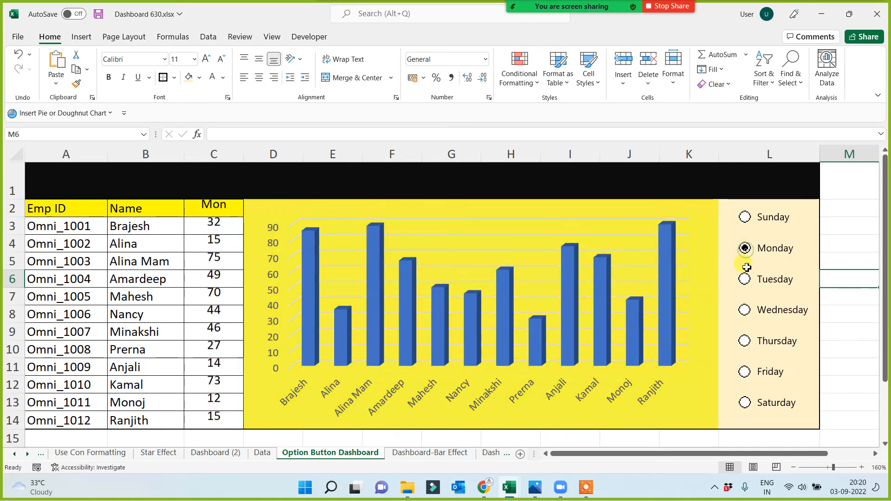
left_click(745, 280)
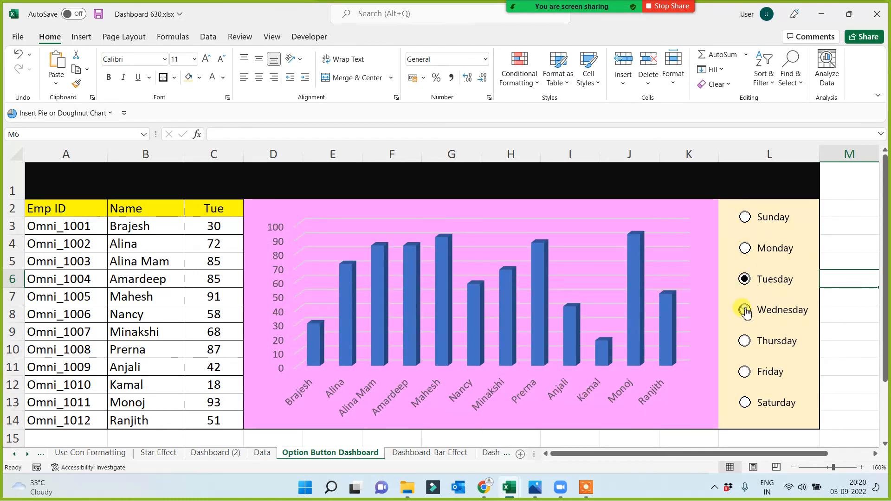
left_click(745, 310)
left_click(744, 344)
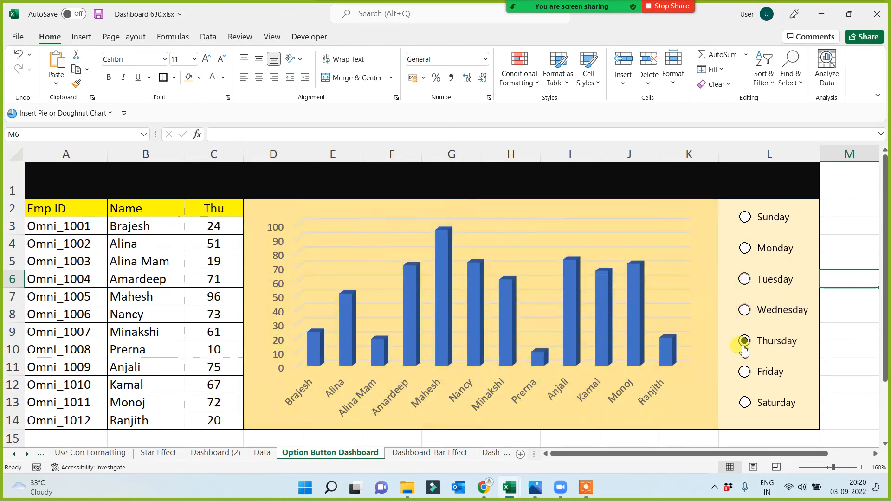
left_click(745, 371)
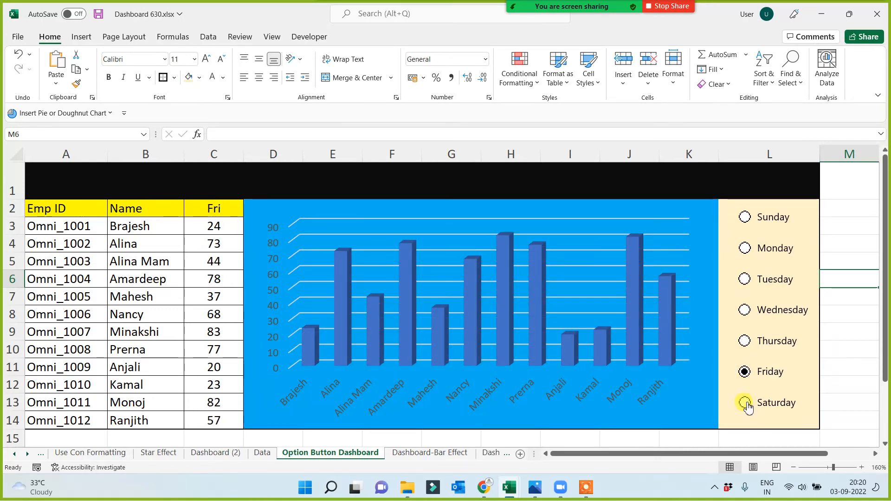
left_click(746, 404)
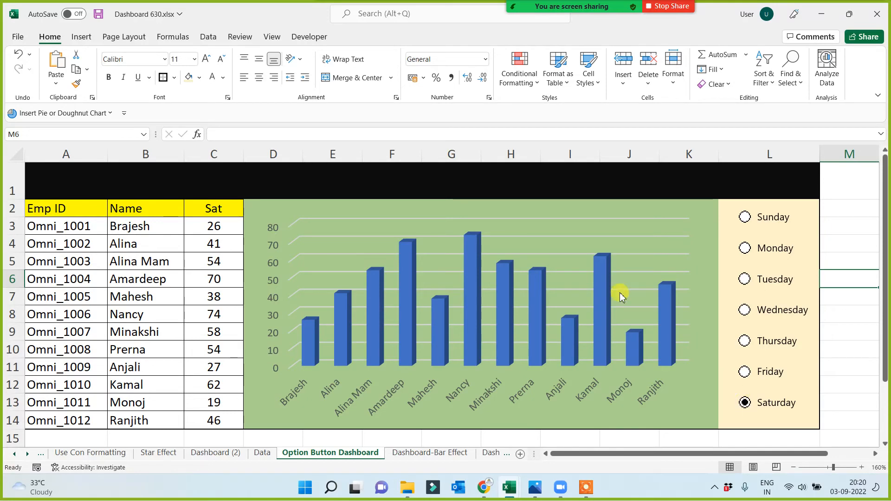
Select the Sunday option and enter ="Sales Analysis for the First Quarter First Month and First Week of Weenday "&C2 in the merged title cell A1.
left_click(219, 187)
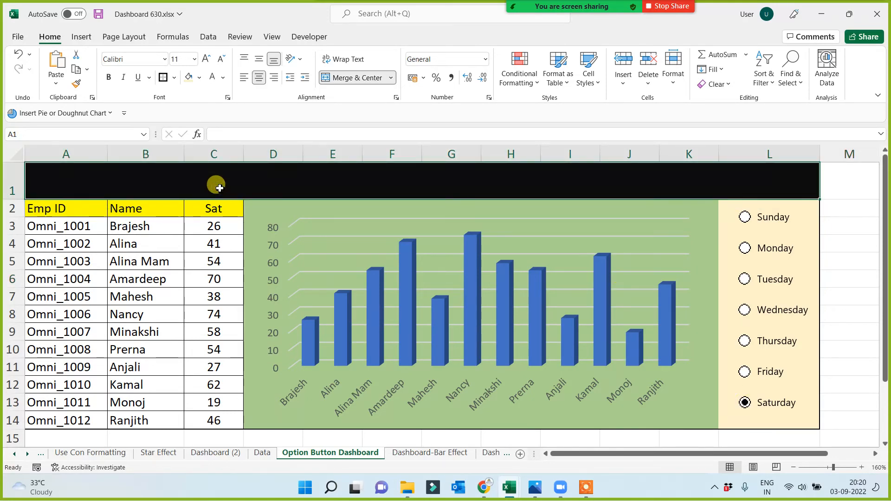
left_click(746, 218)
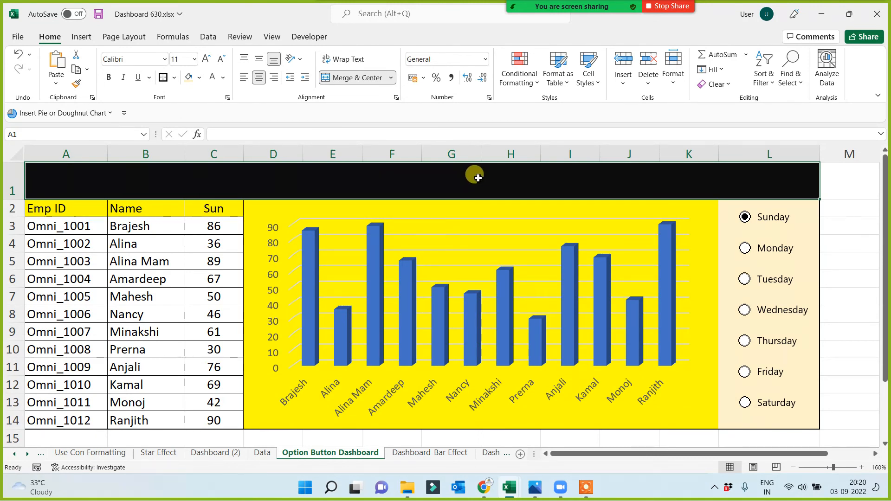
type("=")
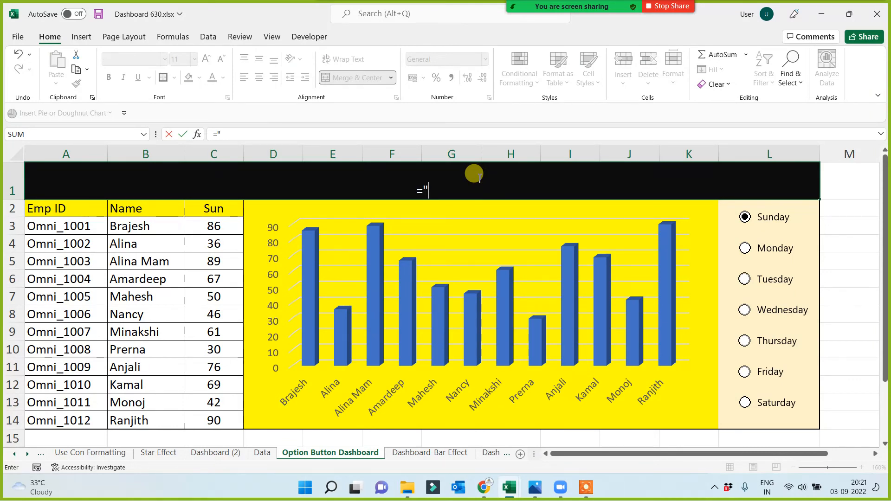
type("\"Sales An")
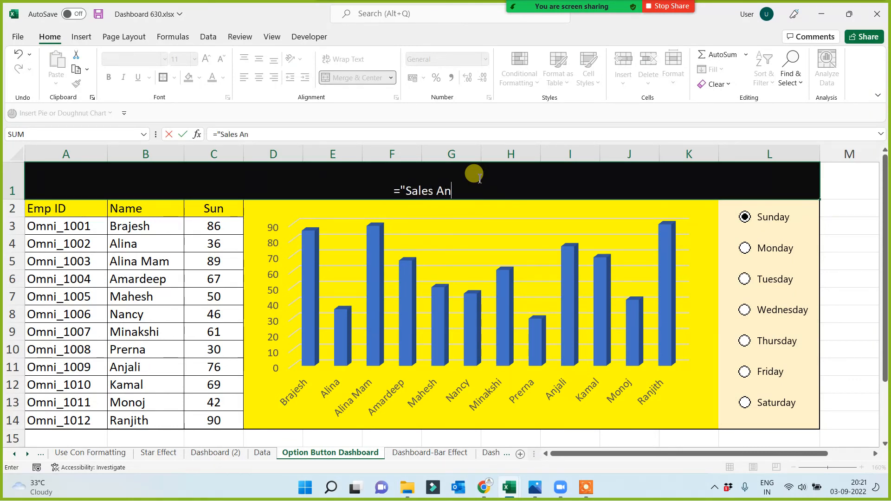
type("al")
type("ysisd")
key("BackSpace")
key("BackSpace")
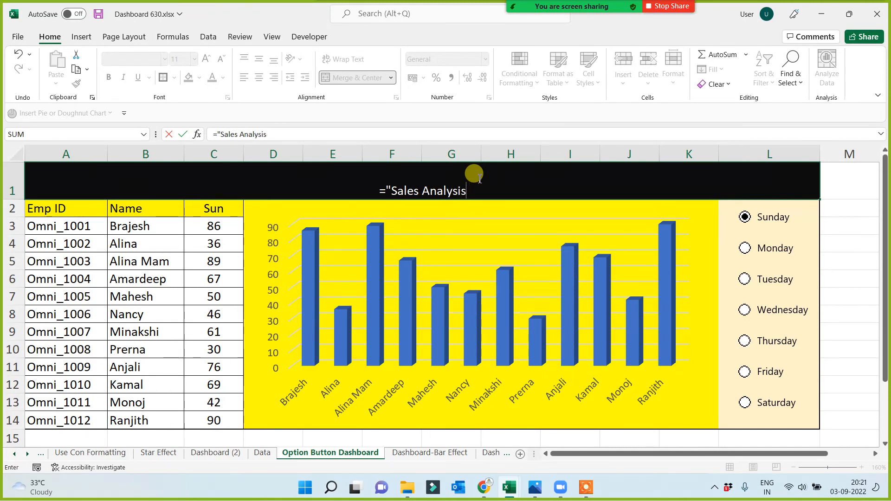
type("for the ")
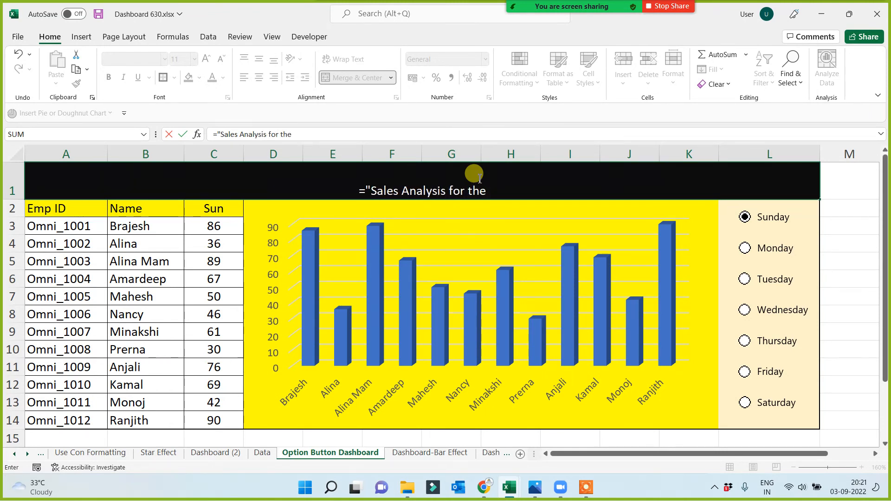
type("First")
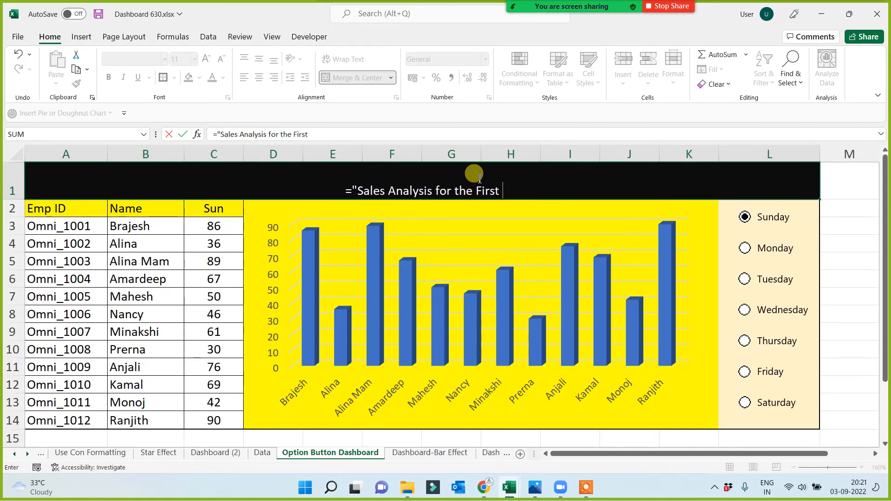
type(" Quarter First Month and First Week of Weenday \"&")
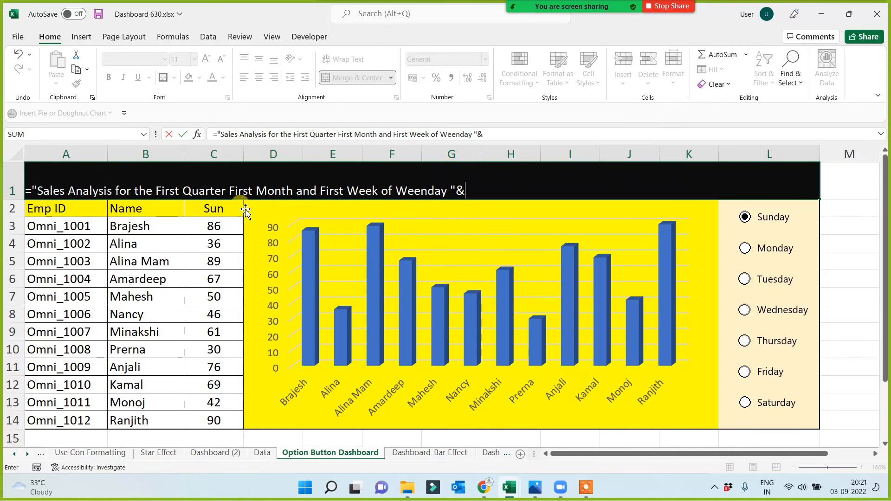
left_click(213, 210)
key("Return")
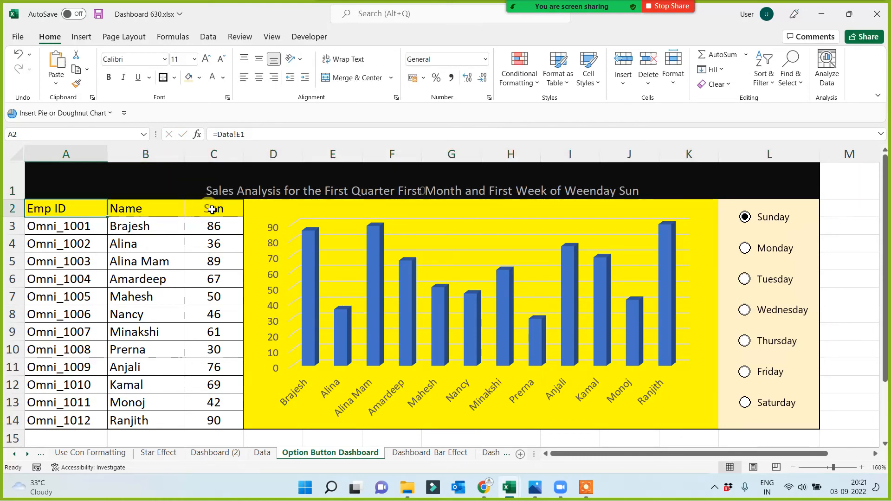
Vertically centre the title in merged cell A1 and enlarge its font to size 18.
left_click(305, 192)
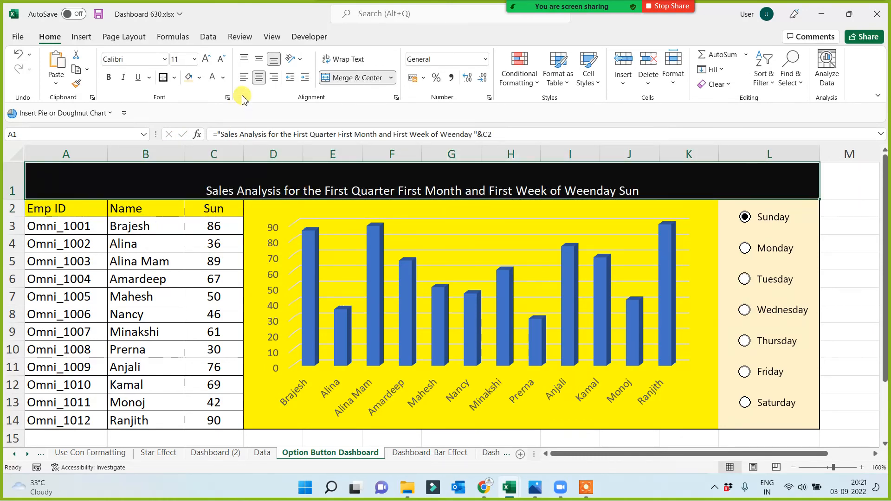
left_click(259, 59)
left_click(204, 59)
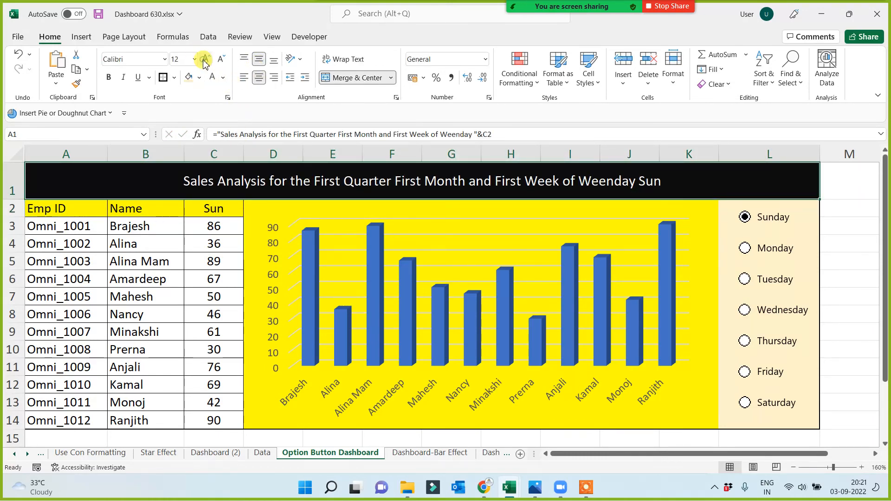
left_click(205, 59)
left_click(205, 59)
left_click(205, 59)
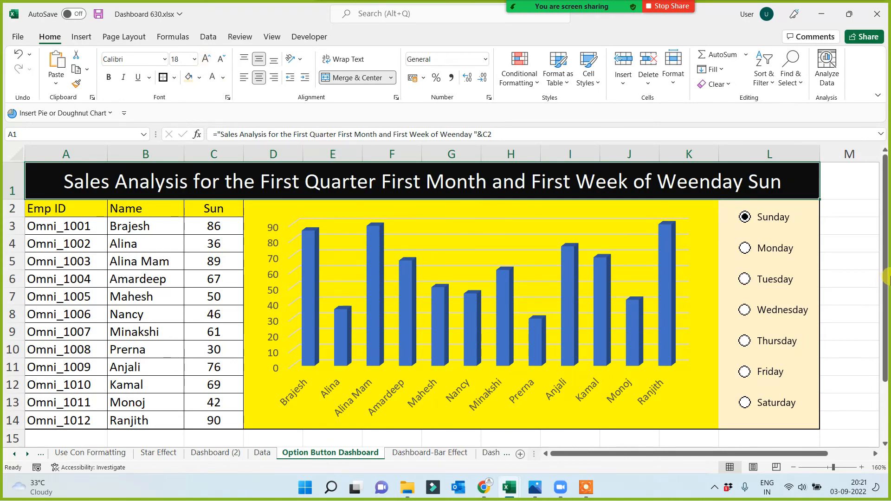
left_click(862, 258)
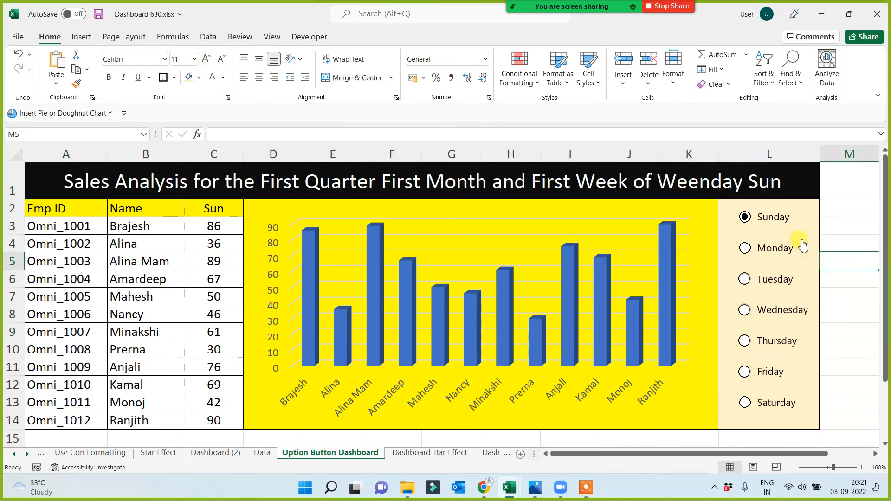
Switch through the weekday options from Monday to Saturday and back to Sunday to check the dynamic title.
left_click(745, 248)
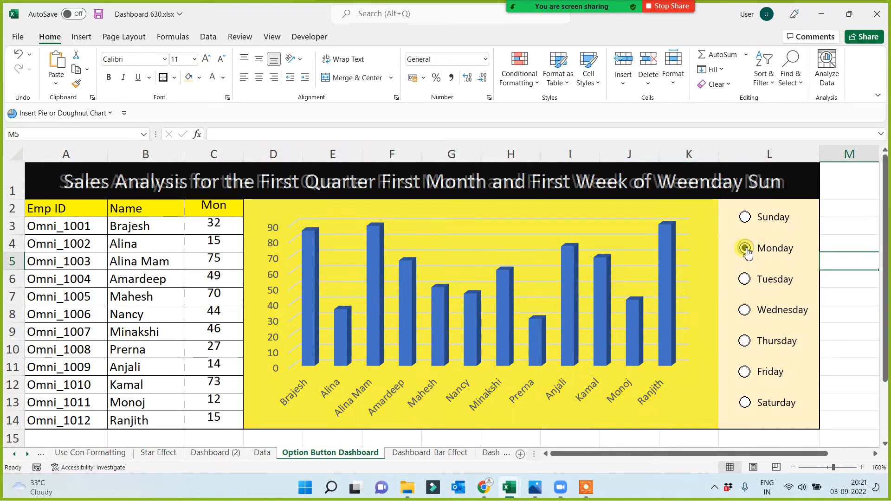
left_click(745, 280)
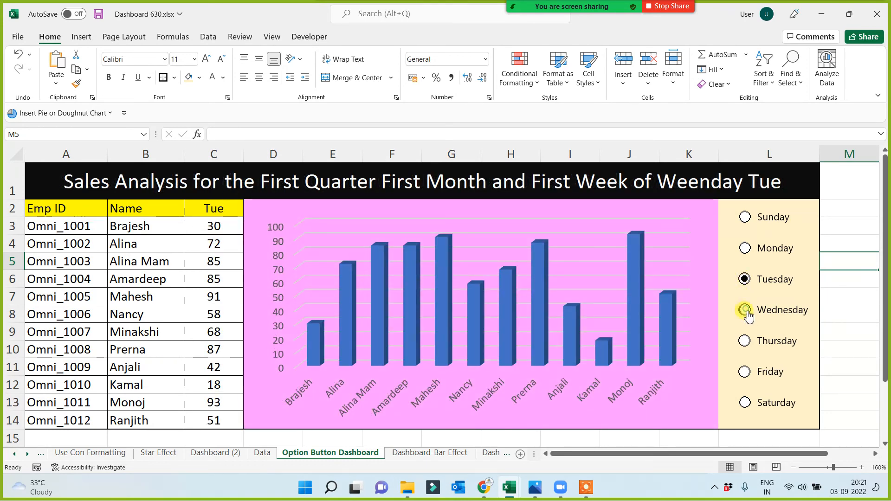
left_click(745, 310)
left_click(745, 341)
left_click(744, 372)
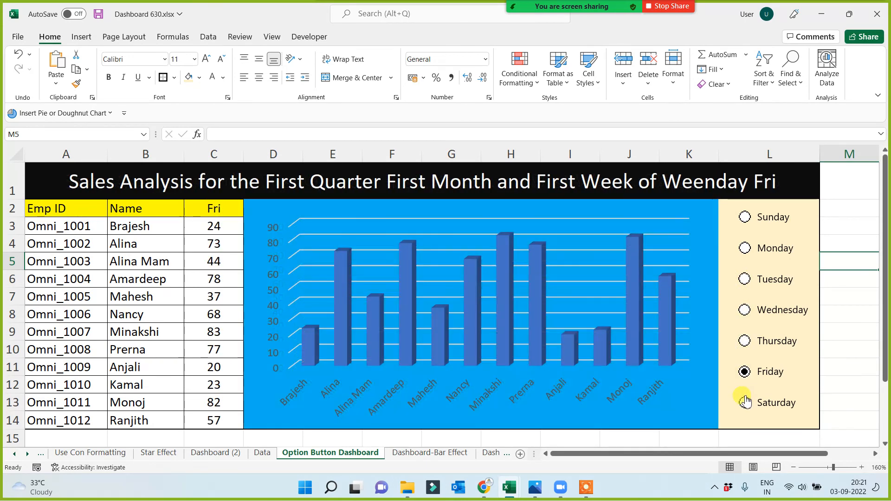
left_click(745, 402)
left_click(745, 371)
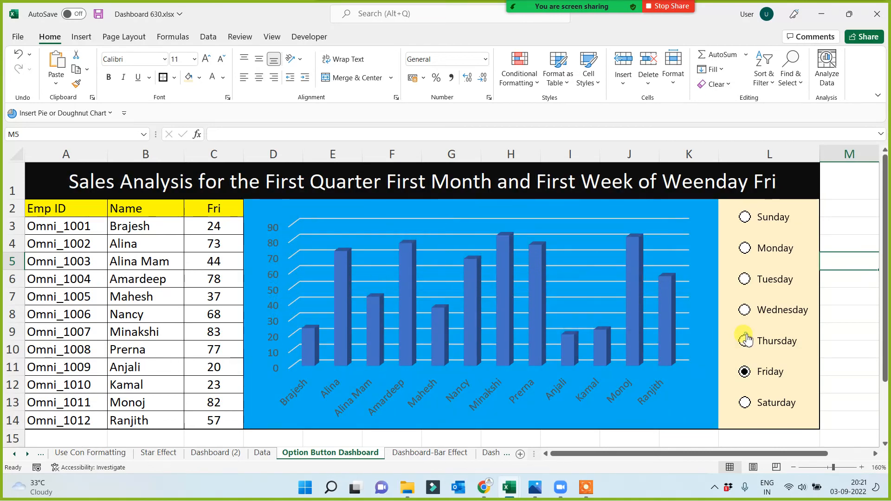
left_click(746, 341)
left_click(745, 310)
left_click(744, 279)
left_click(744, 248)
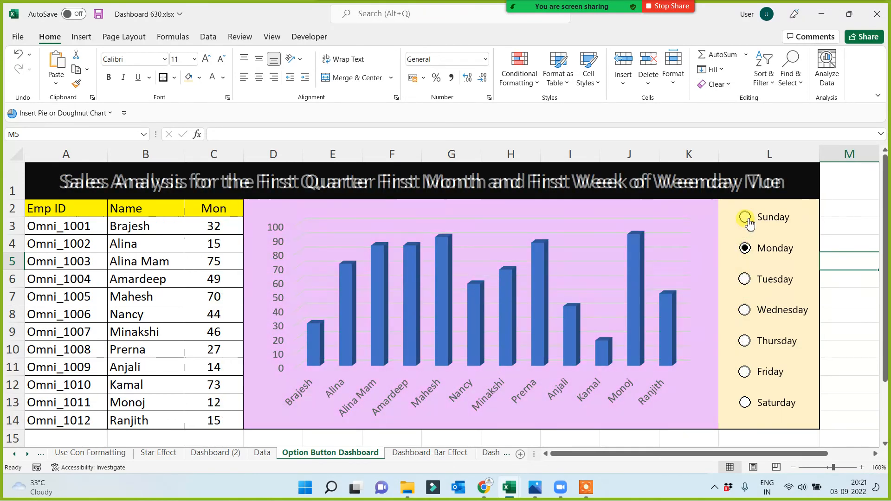
left_click(746, 218)
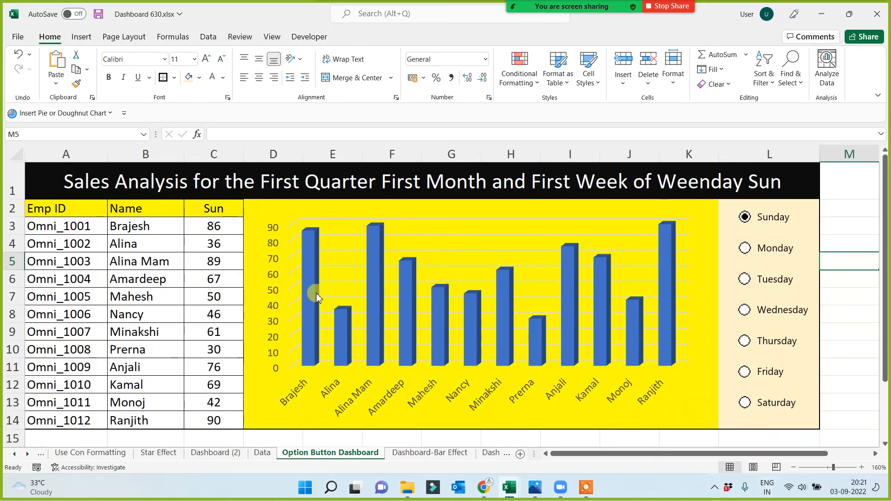
Make the table's header cells A2:C2 bold.
left_click_drag(70, 206, 202, 214)
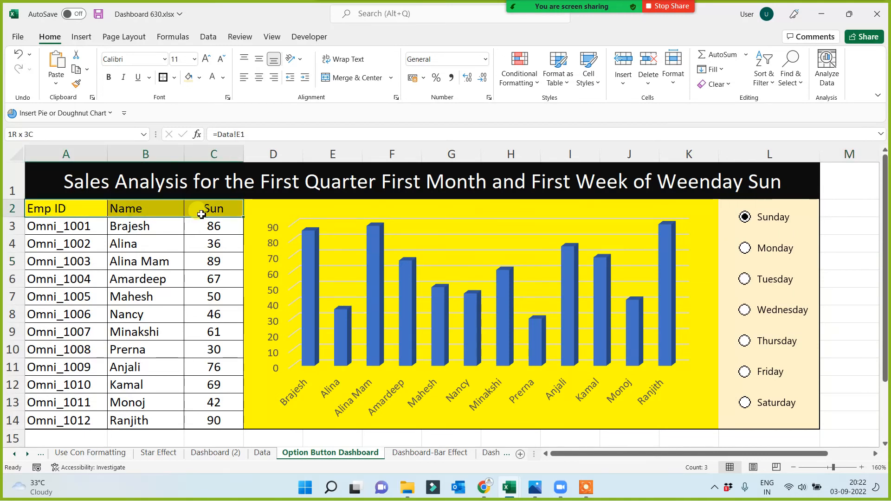
left_click(109, 77)
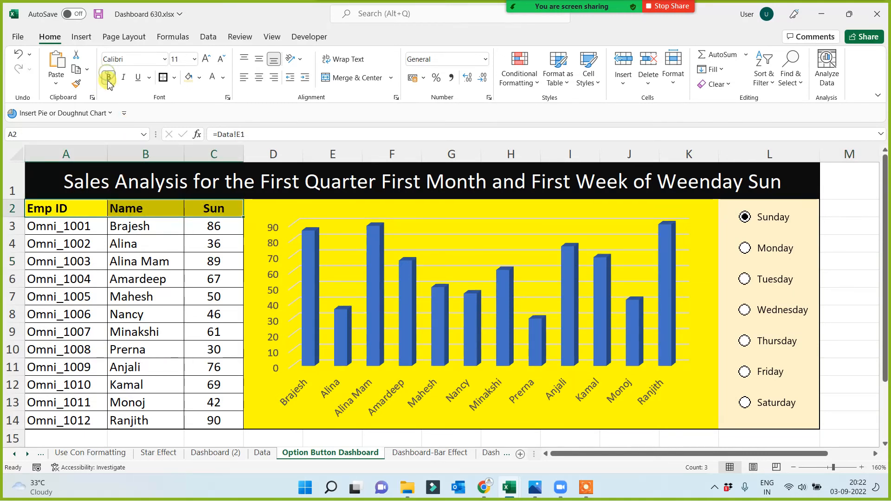
left_click(143, 285)
left_click(843, 263)
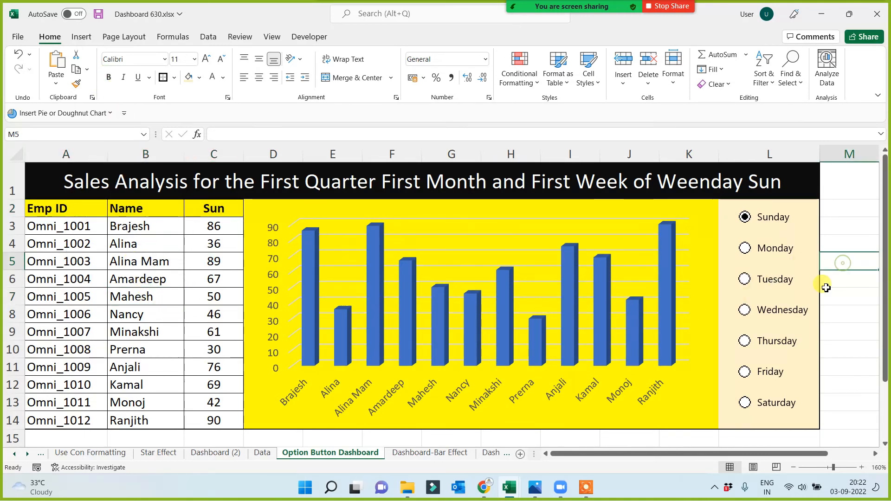
Select the options from Monday through Friday in turn to review the formatted dashboard.
left_click(744, 248)
left_click(745, 279)
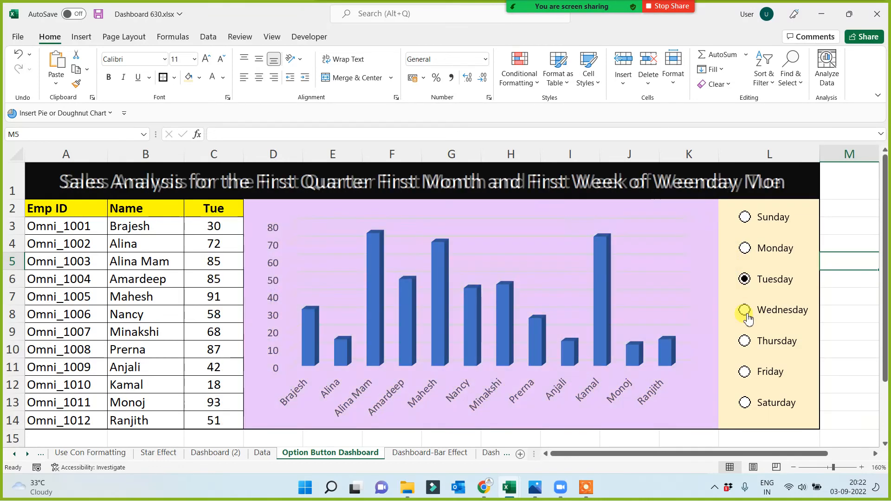
left_click(745, 311)
left_click(745, 342)
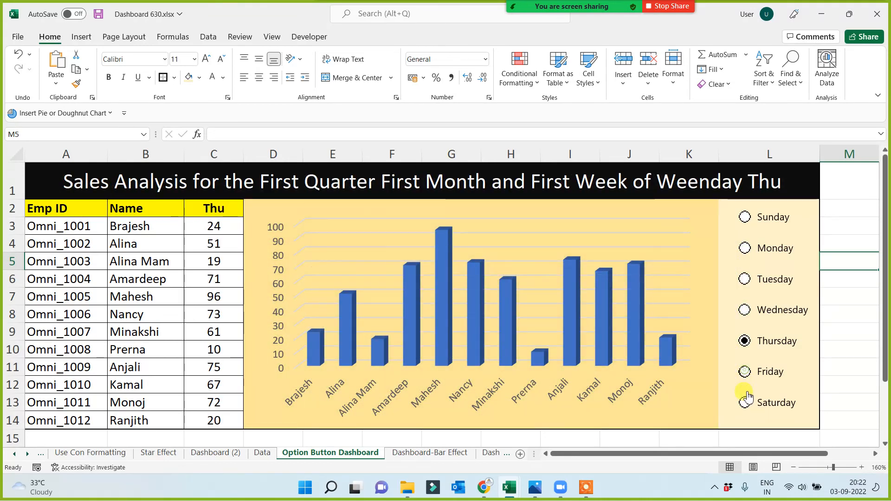
left_click(748, 393)
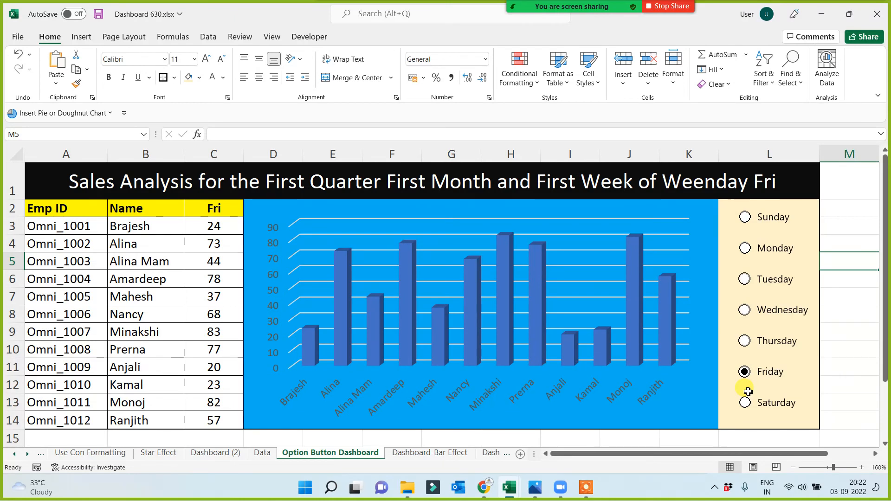
Open the conditional formatting rules manager for the merged chart background cell D2:K14.
left_click(284, 438)
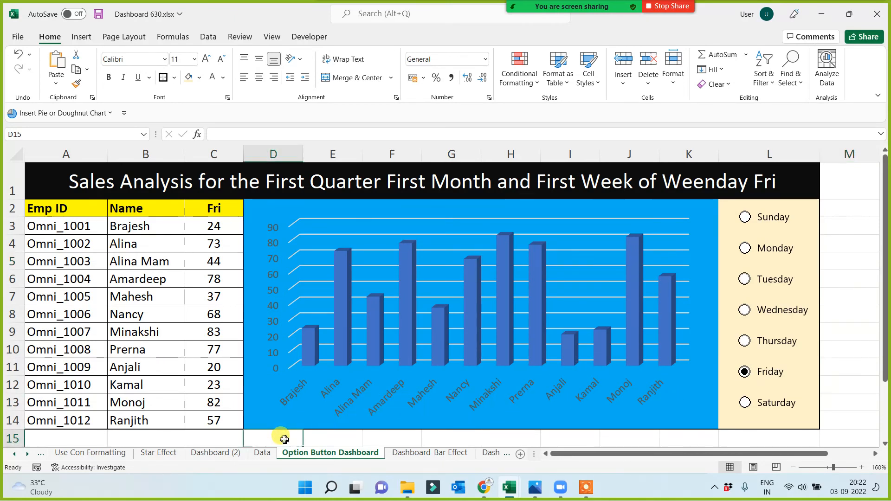
key("Up")
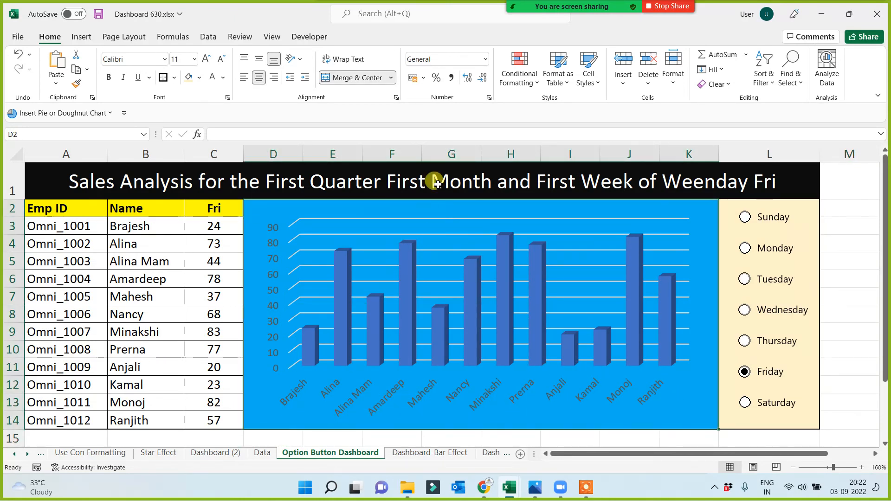
left_click(529, 81)
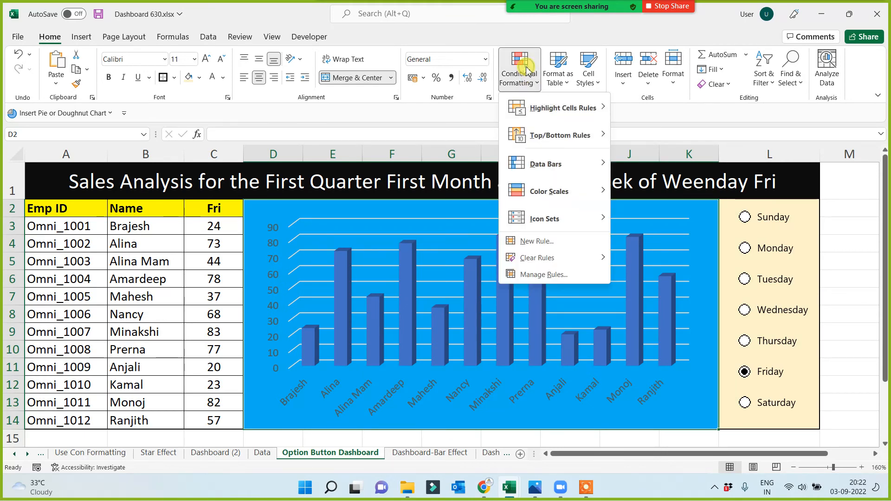
left_click(539, 274)
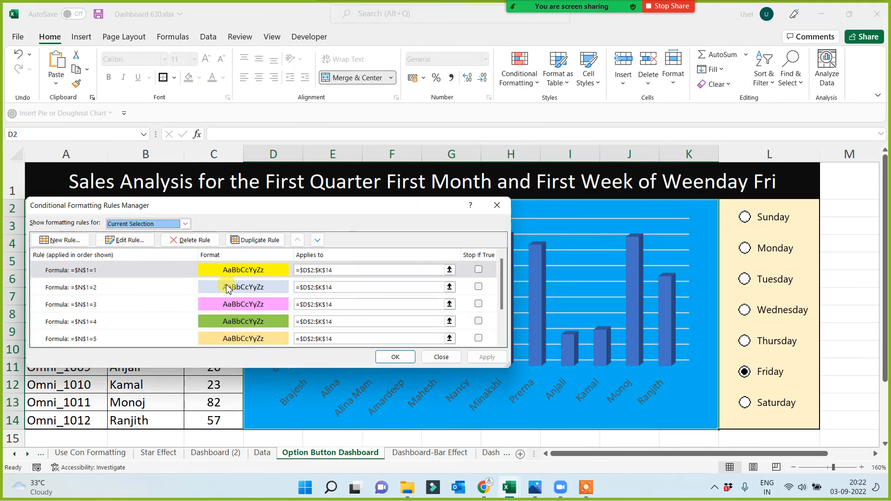
Change the fill of the rule =$N$1=1 to a horizontal two-color gradient from white to yellow.
left_click(250, 272)
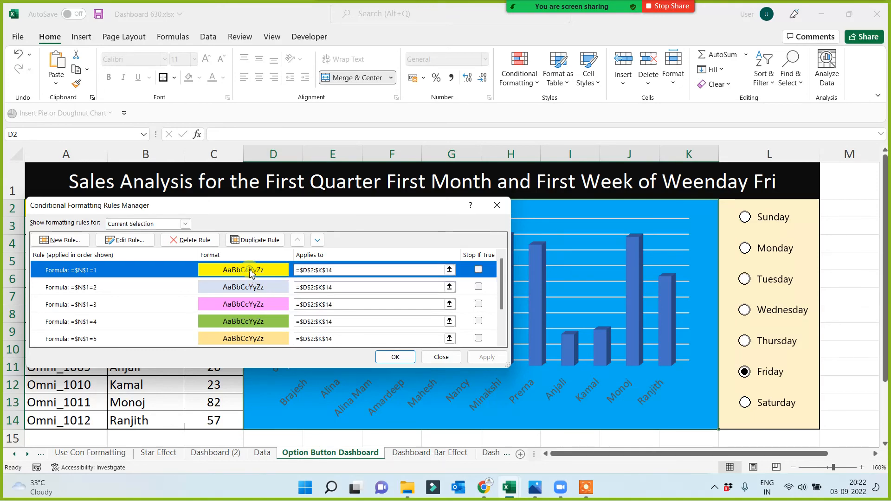
left_click(124, 240)
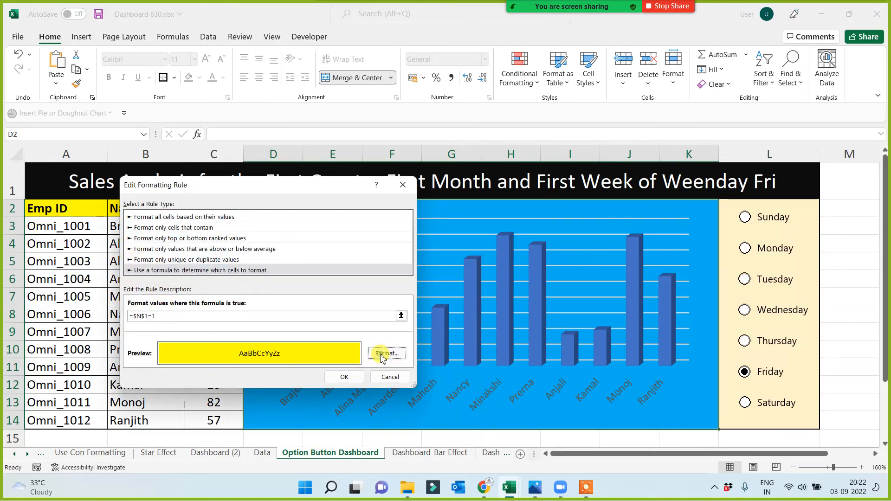
left_click(383, 354)
left_click(163, 265)
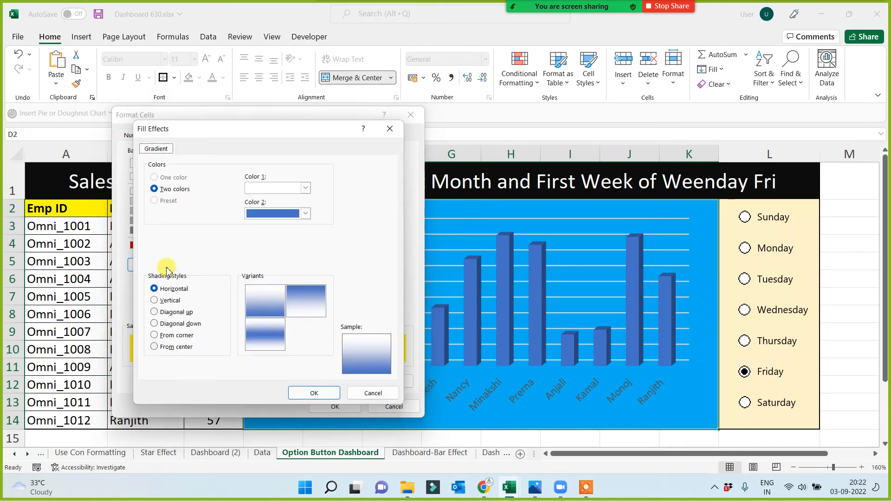
left_click(306, 214)
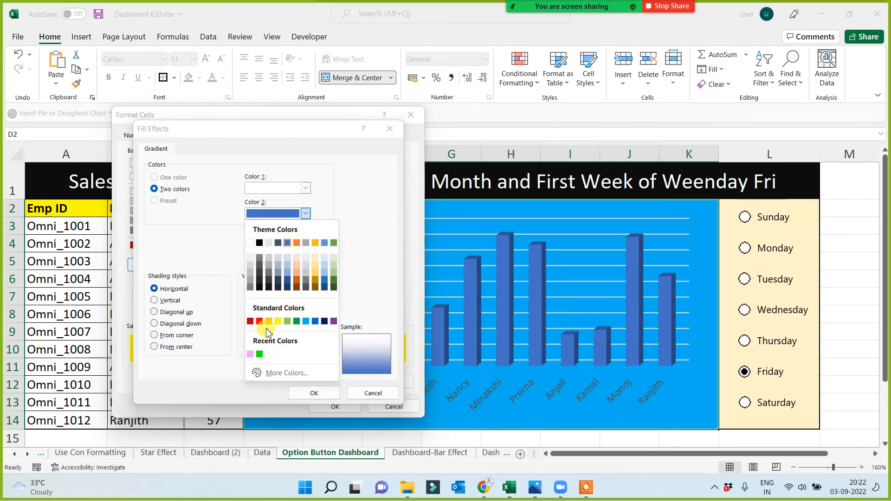
left_click(278, 321)
left_click(271, 310)
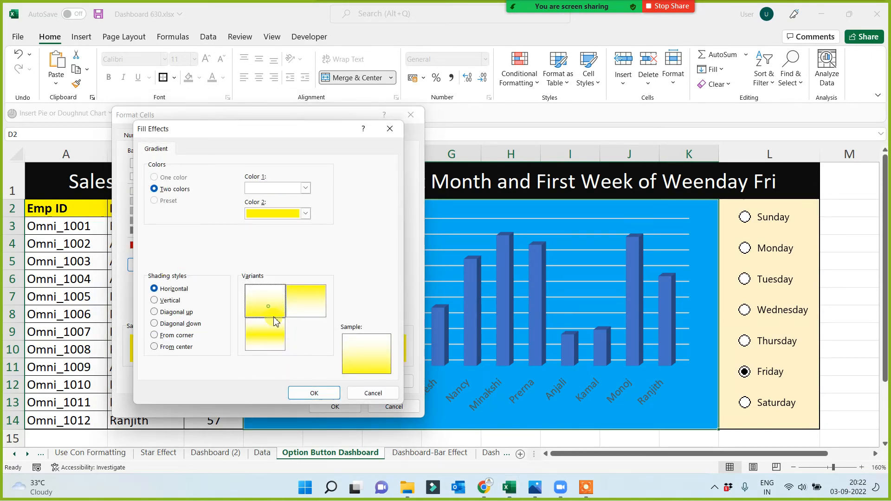
left_click(315, 393)
left_click(336, 405)
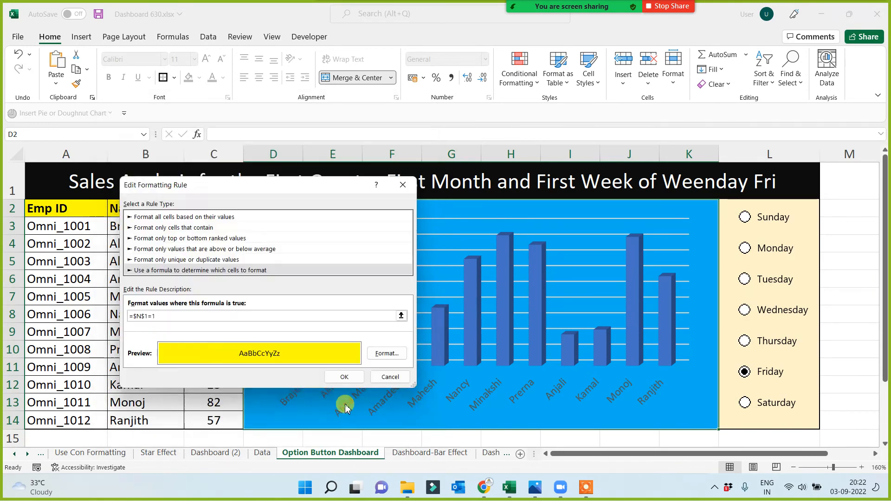
left_click(346, 376)
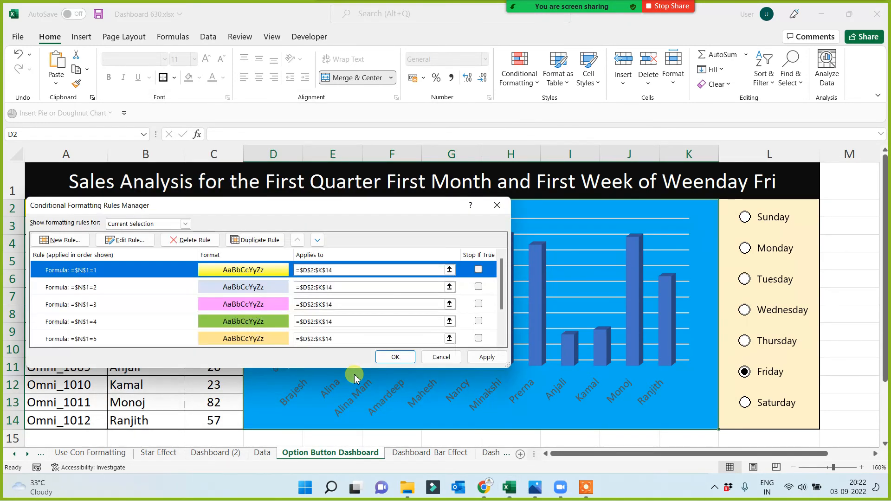
Change the fill of the rule =$N$1=2 to a horizontal two-color gradient from white to blue-gray.
left_click(237, 290)
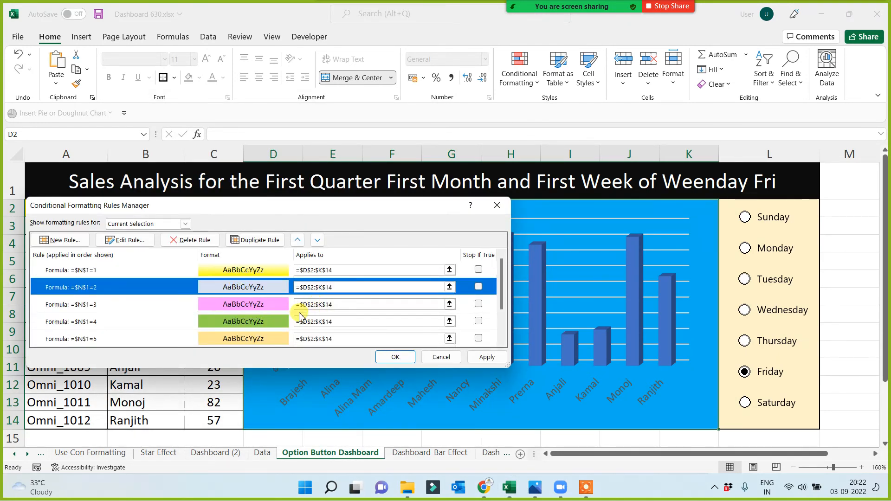
left_click(125, 240)
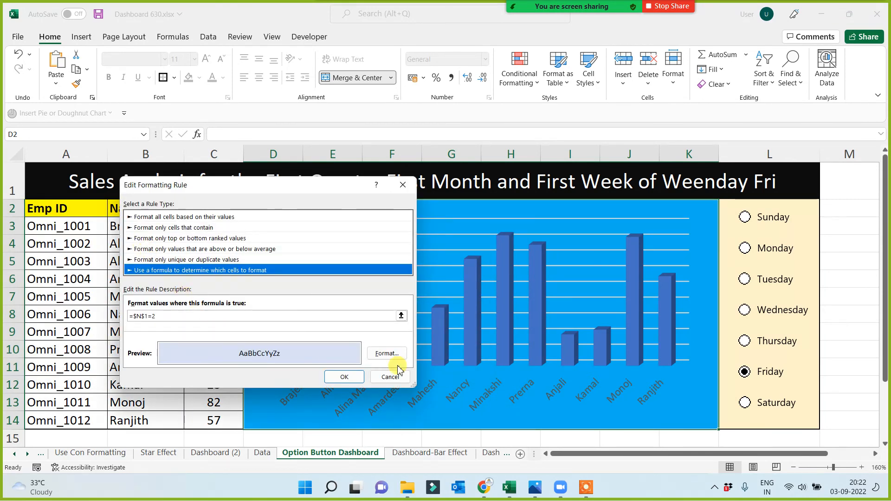
left_click(387, 354)
left_click(155, 266)
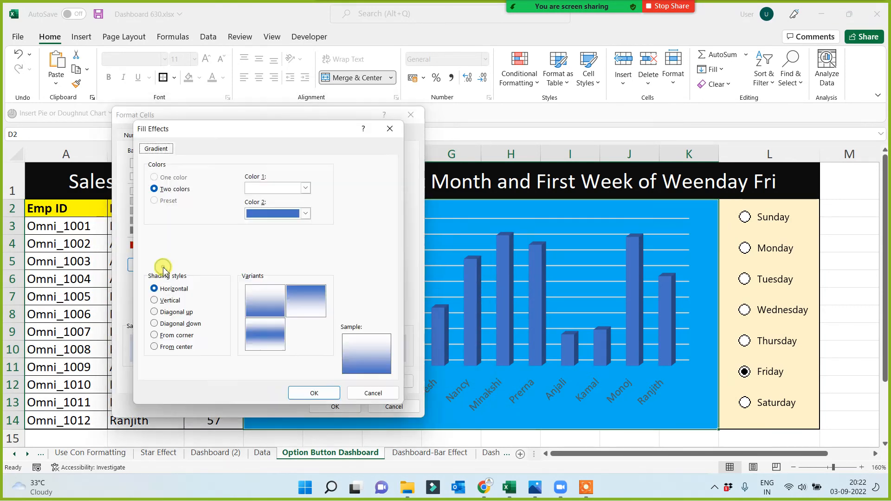
left_click(306, 214)
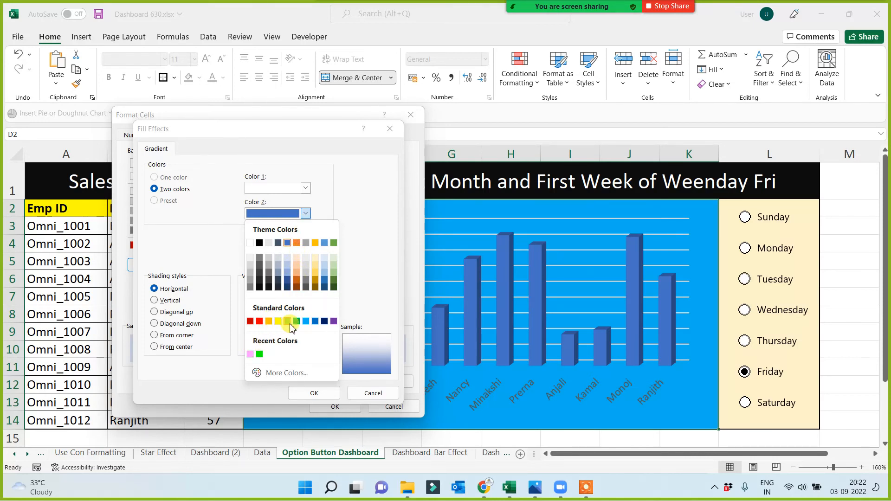
left_click(288, 262)
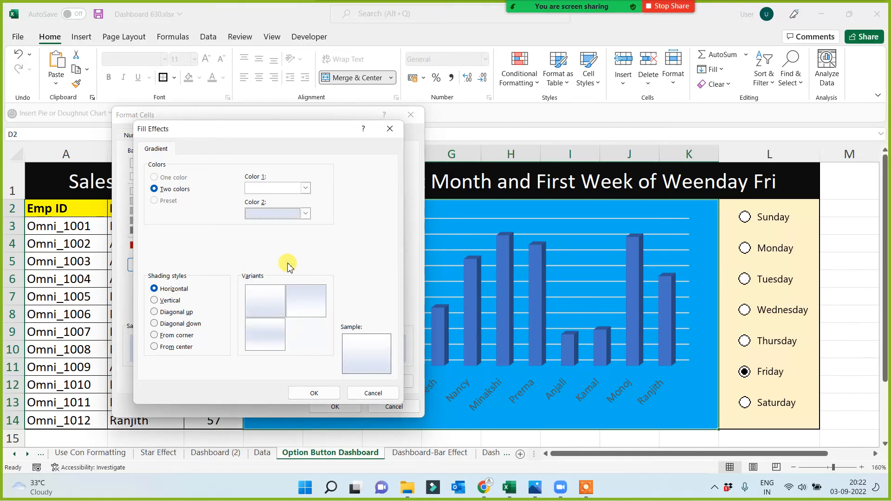
left_click(306, 214)
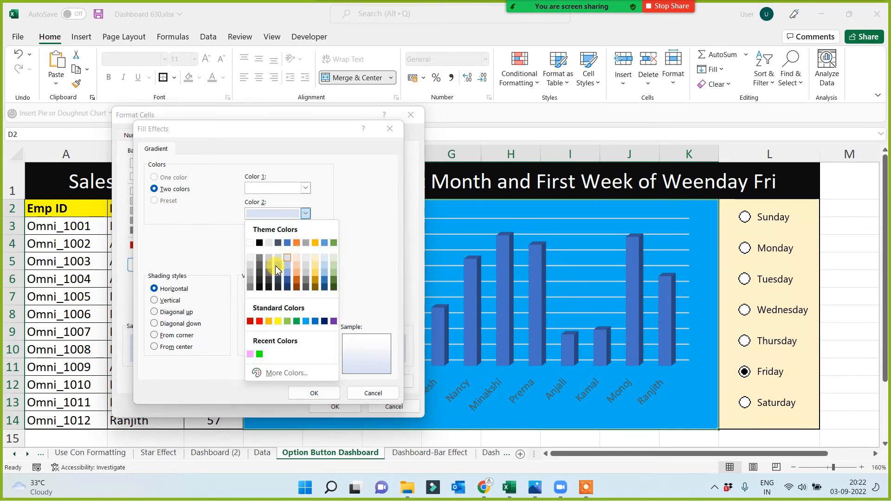
left_click(279, 269)
left_click(314, 393)
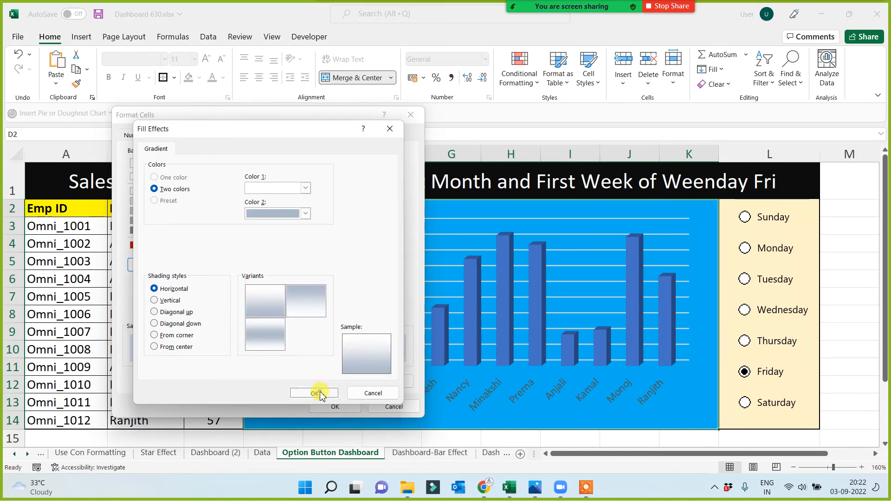
left_click(349, 409)
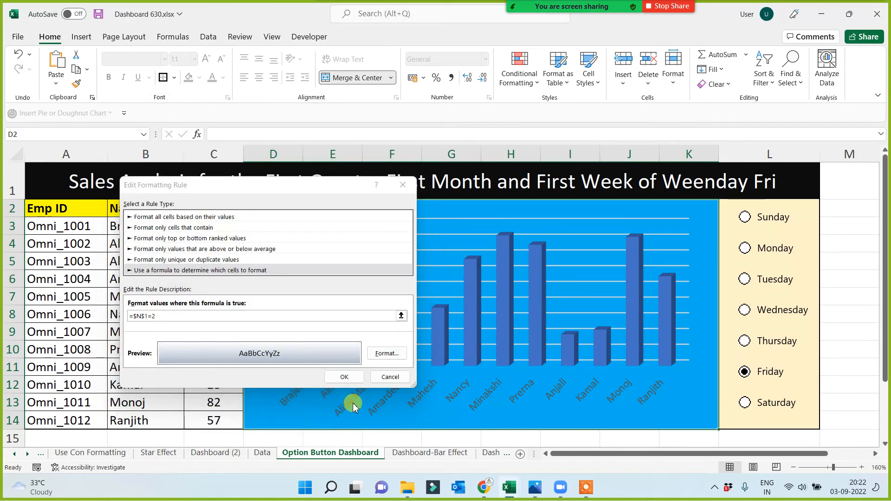
left_click(348, 376)
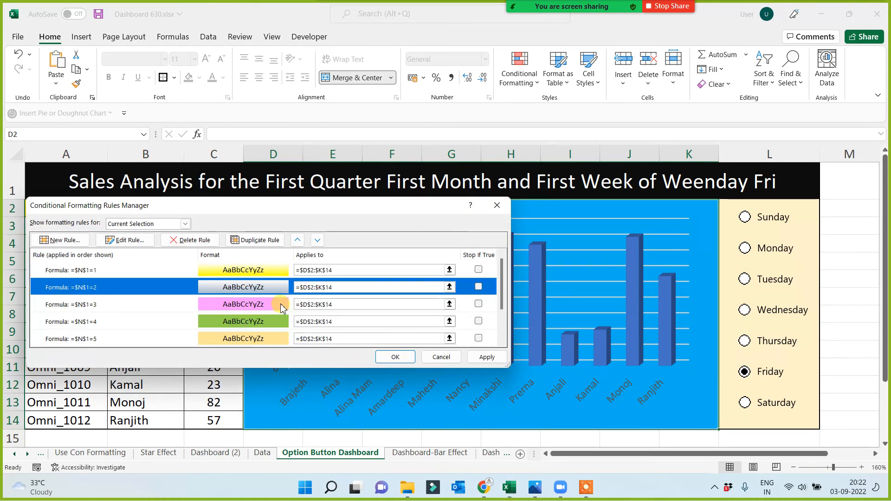
Change the fill of the rule =$N$1=3 to a horizontal gradient from white to the recently used pink.
left_click(282, 306)
left_click(125, 240)
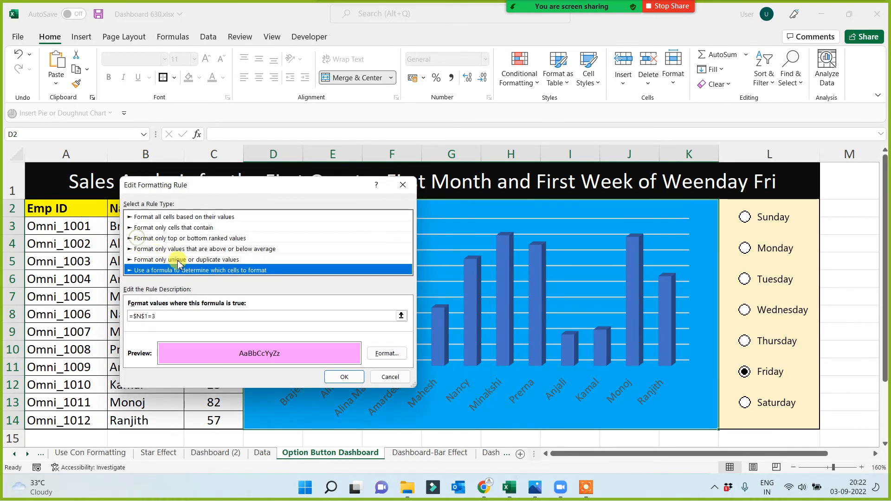
left_click(388, 353)
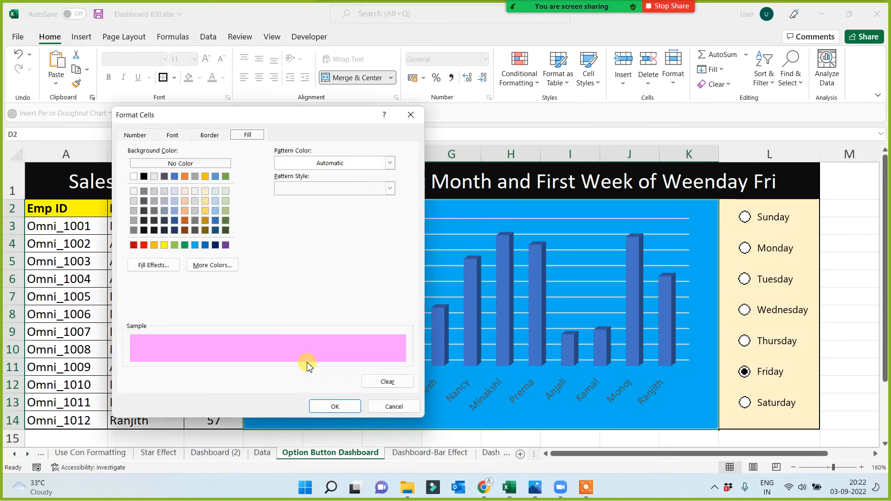
left_click(157, 266)
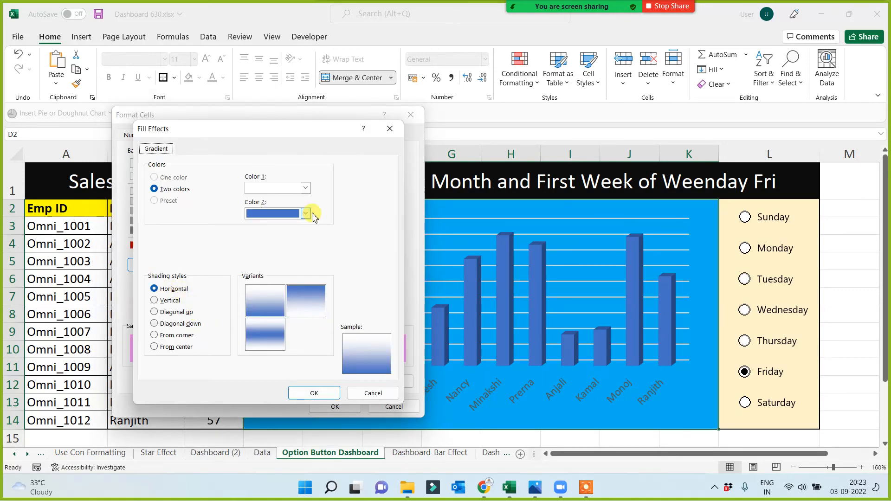
left_click(305, 214)
left_click(251, 355)
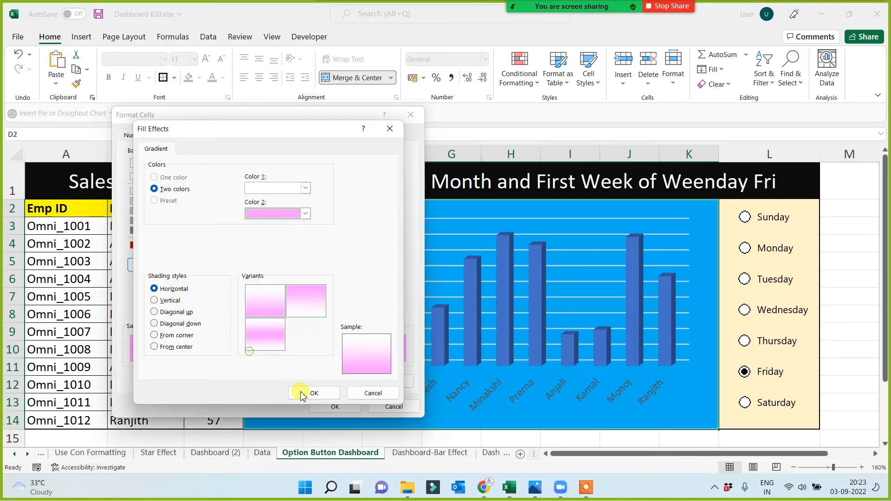
left_click(308, 393)
left_click(334, 406)
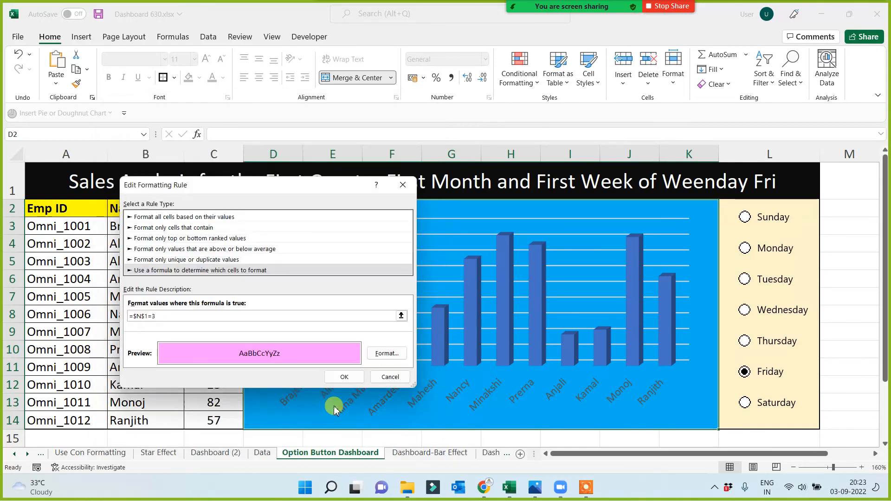
left_click(355, 380)
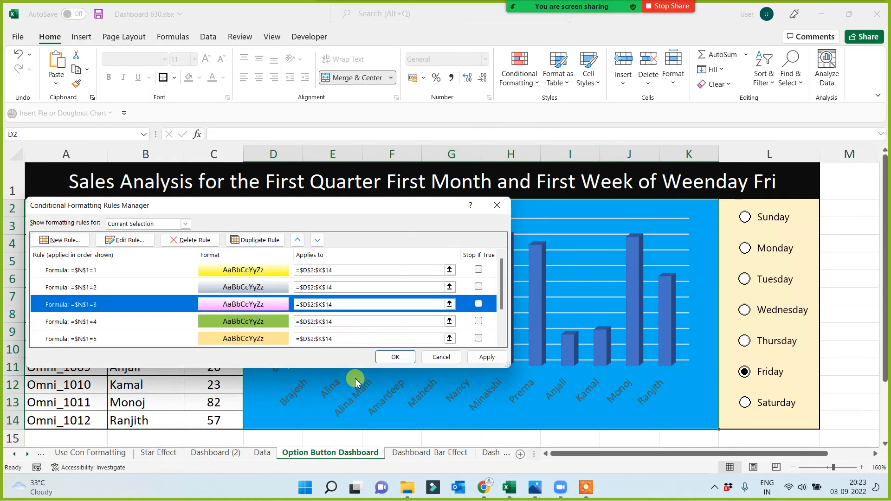
Change the fill of the rule =$N$1=4 to a horizontal gradient from white to the recently used bright green.
left_click(271, 323)
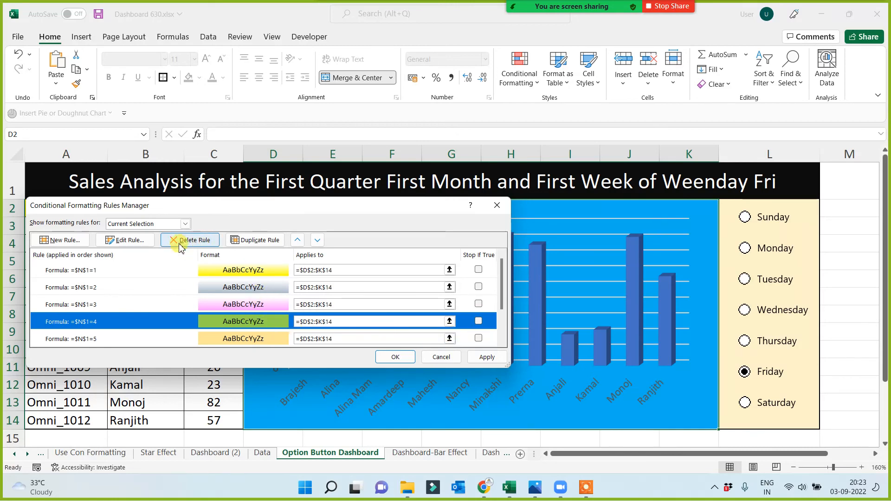
left_click(124, 240)
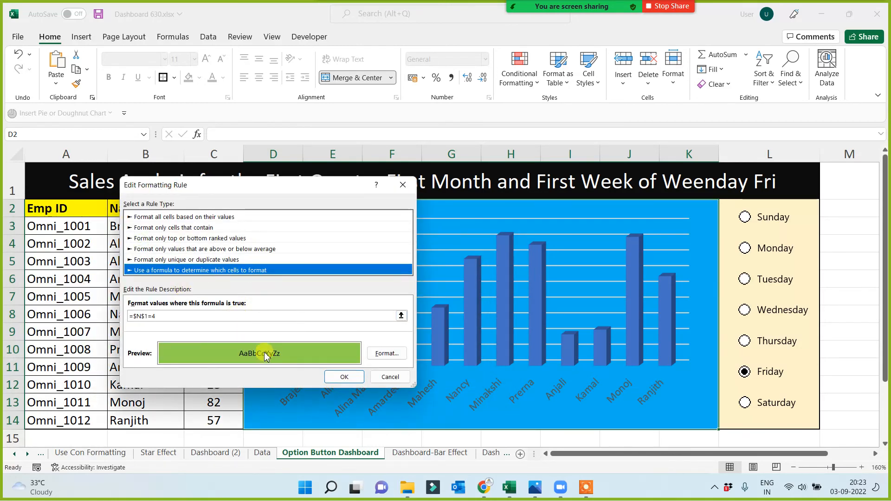
left_click(387, 353)
left_click(154, 265)
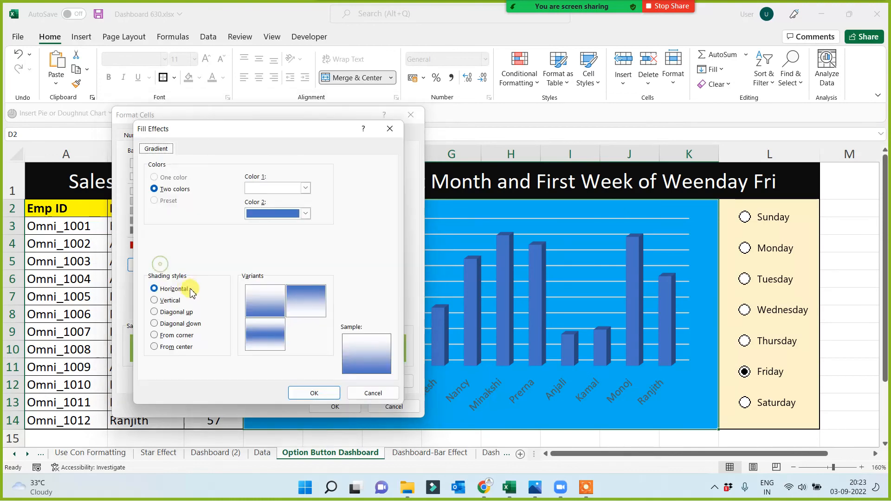
left_click(305, 214)
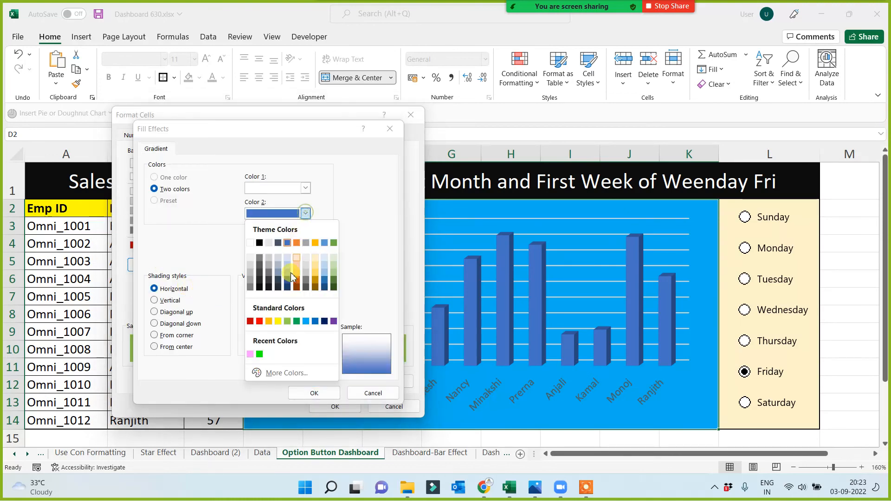
left_click(260, 354)
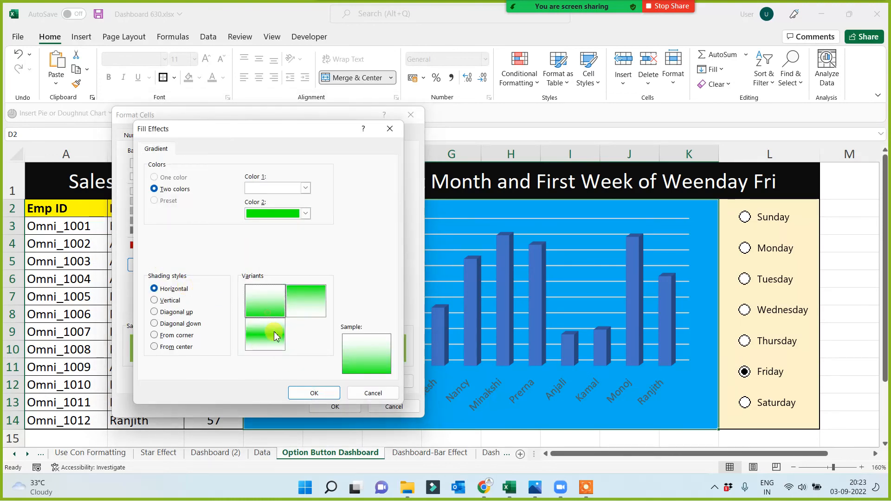
left_click(316, 392)
left_click(338, 407)
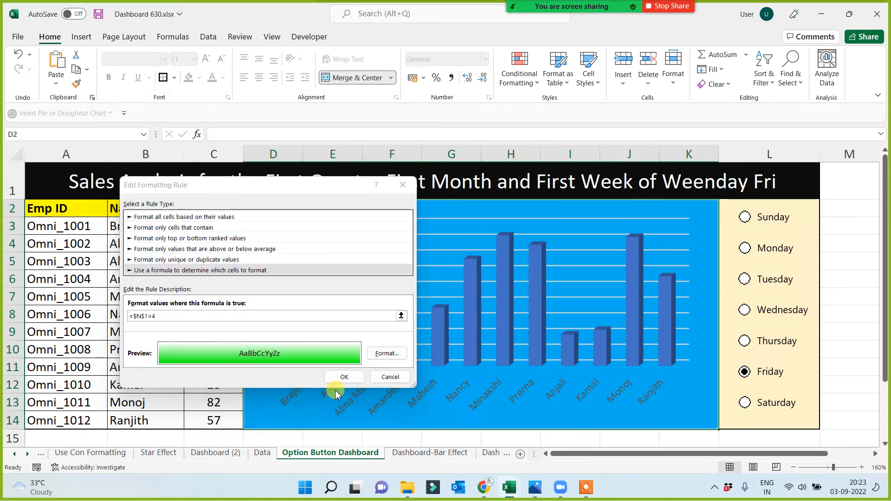
left_click(344, 377)
Change the fill of the rule =$N$1=5 to a horizontal two-color gradient from white to light gold.
left_click(254, 342)
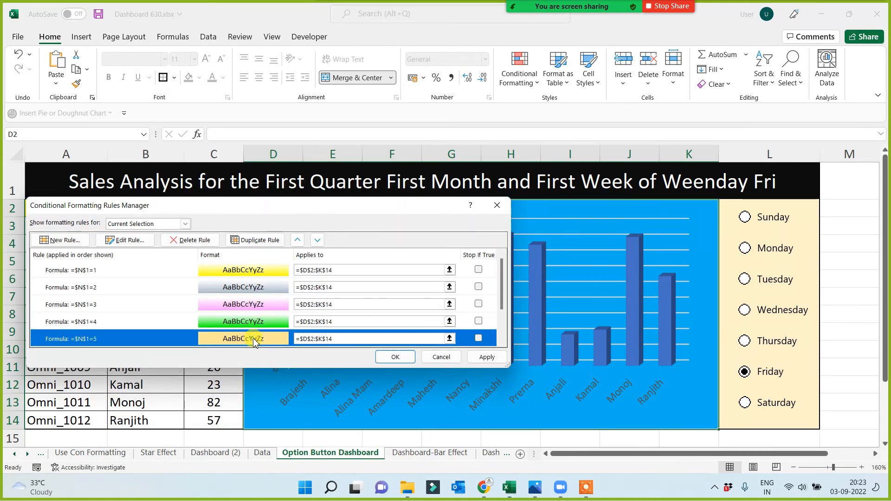
left_click(135, 241)
left_click(386, 354)
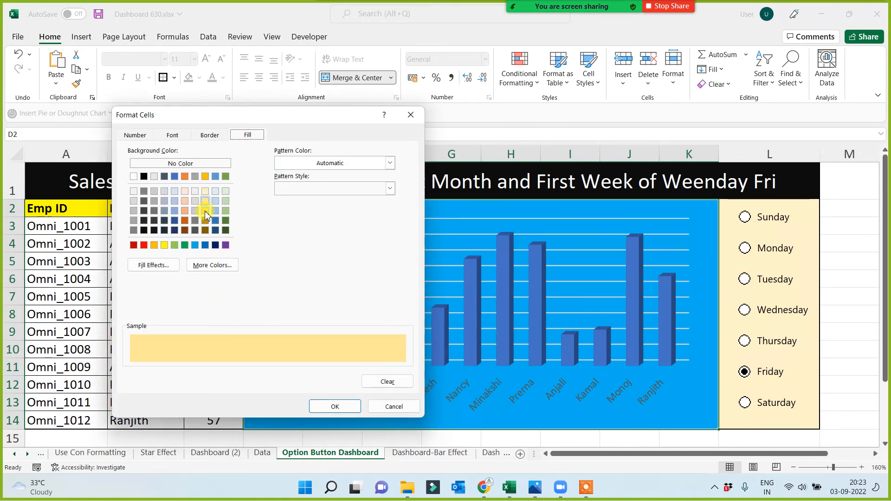
left_click(159, 265)
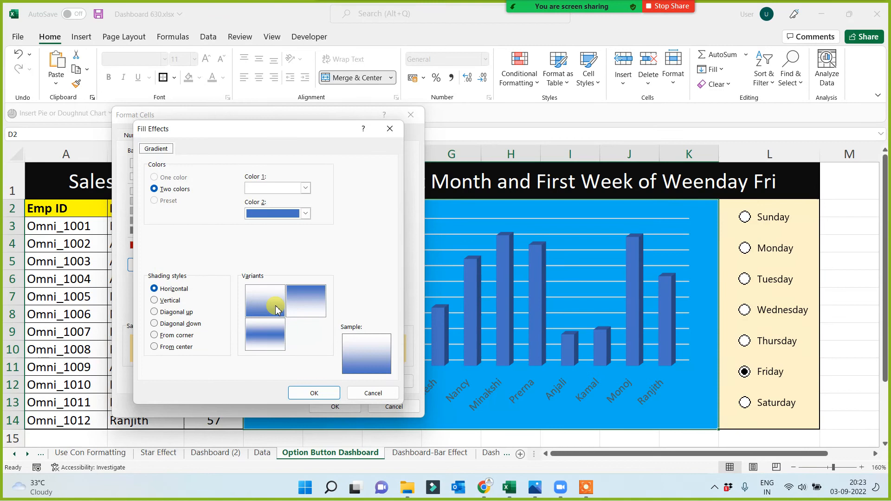
left_click(306, 214)
left_click(297, 272)
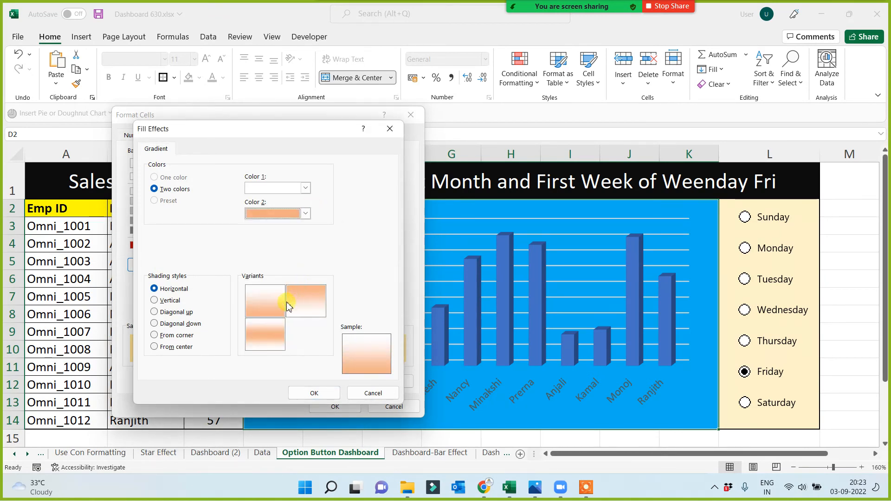
left_click(306, 213)
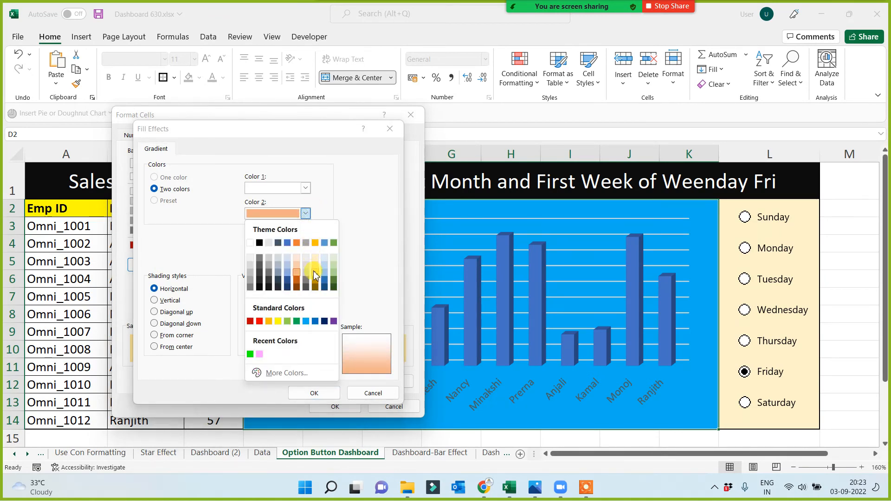
left_click(314, 275)
left_click(264, 298)
left_click(316, 393)
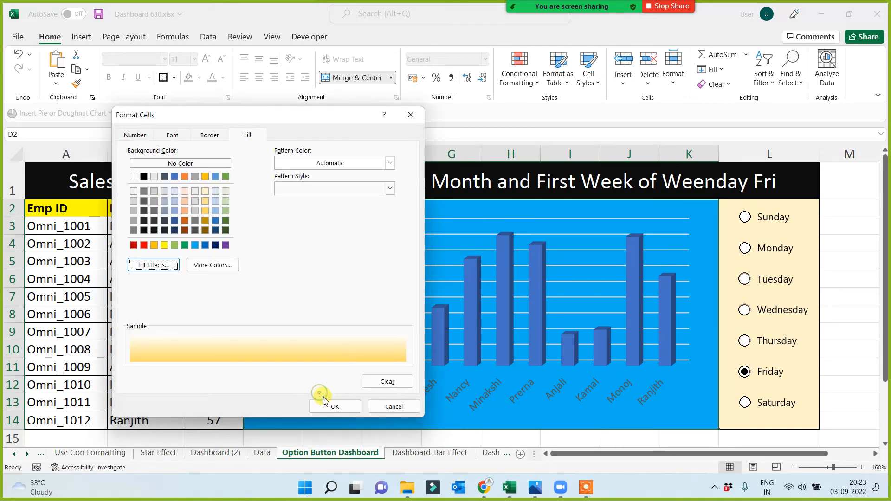
left_click(333, 406)
left_click(344, 375)
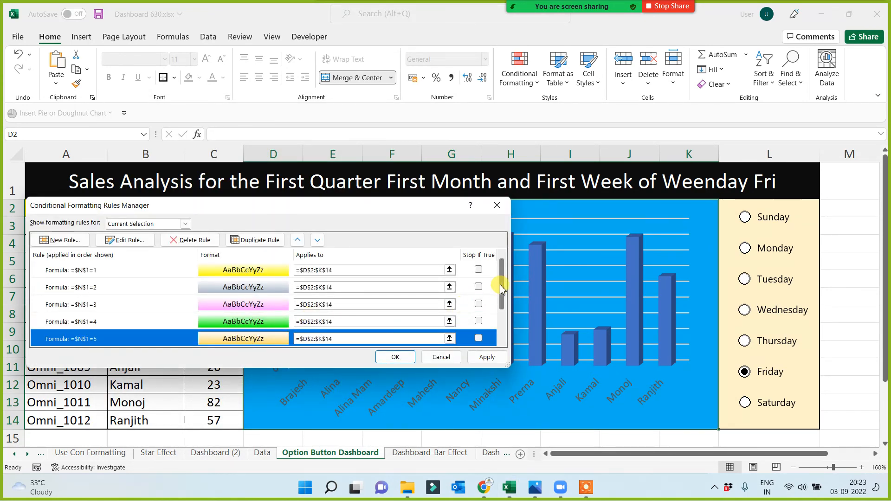
Change the fill of the rule =$N$1=6 to a horizontal gradient from white to the standard light blue.
left_click_drag(501, 287, 489, 316)
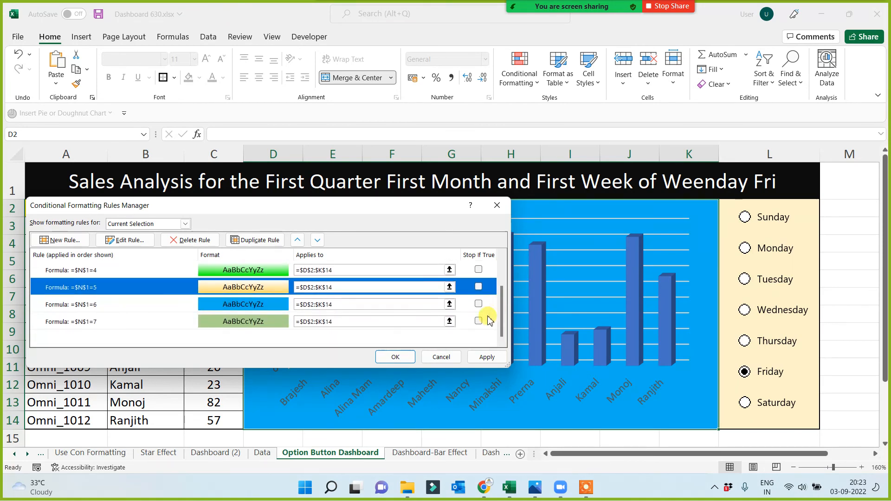
left_click(271, 311)
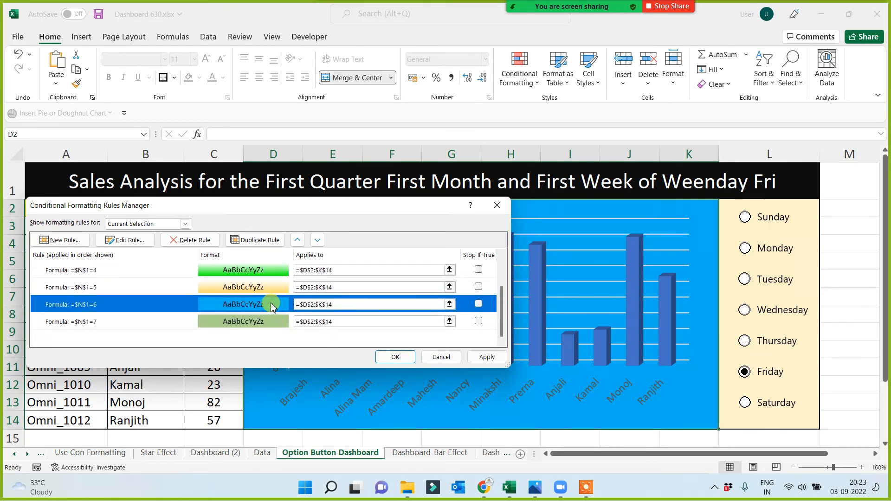
left_click(140, 241)
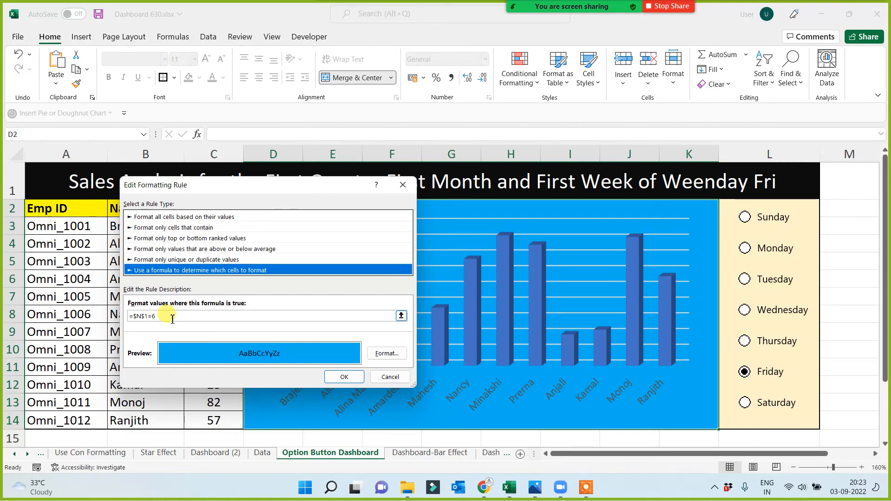
left_click(381, 354)
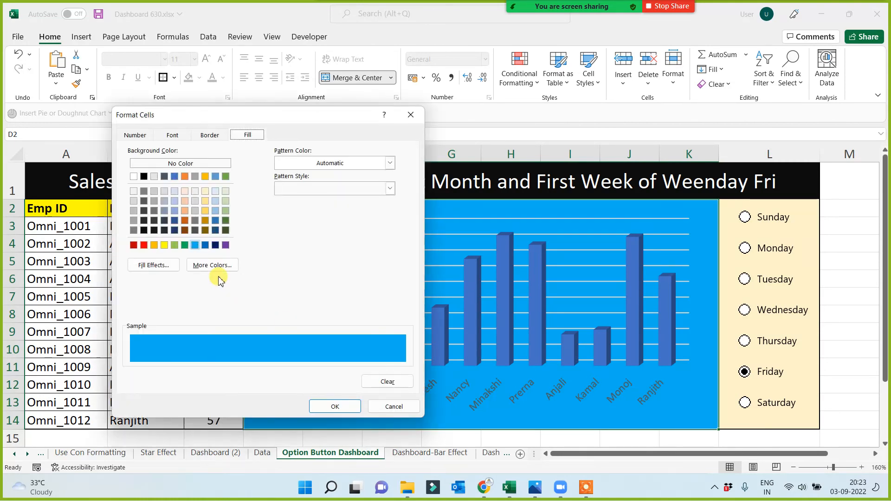
left_click(150, 264)
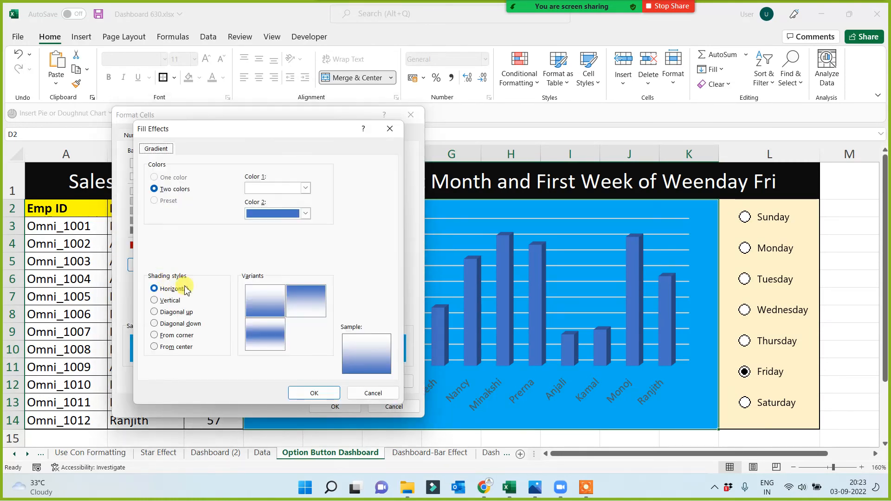
left_click(306, 213)
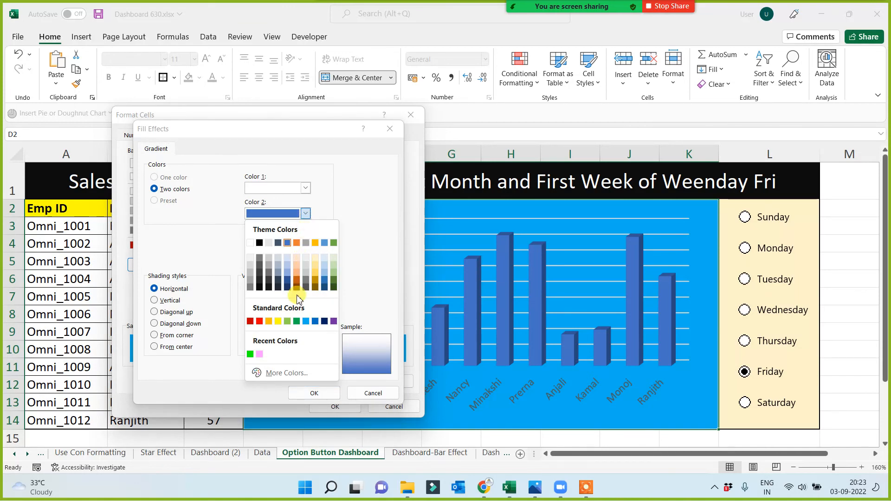
left_click(306, 322)
left_click(314, 393)
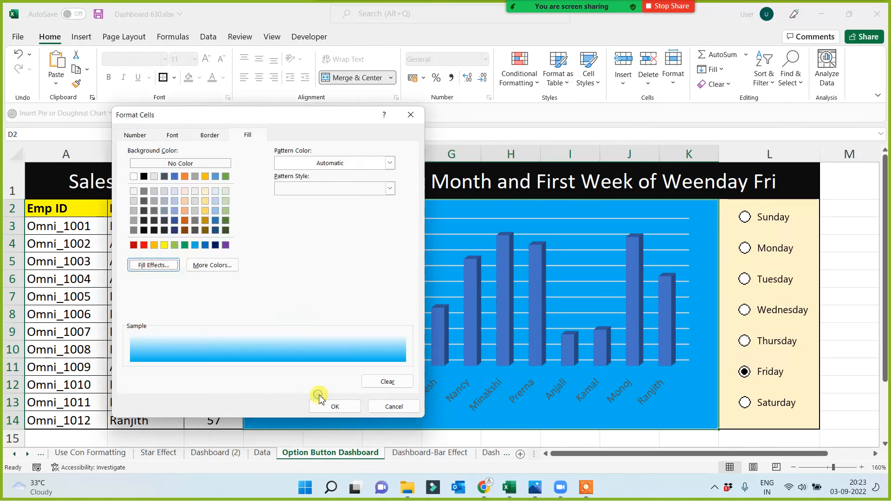
left_click(334, 406)
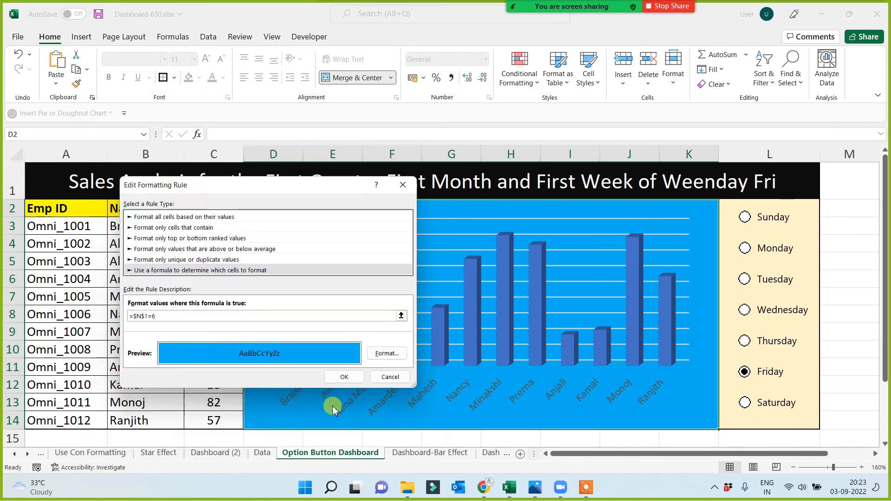
left_click(344, 377)
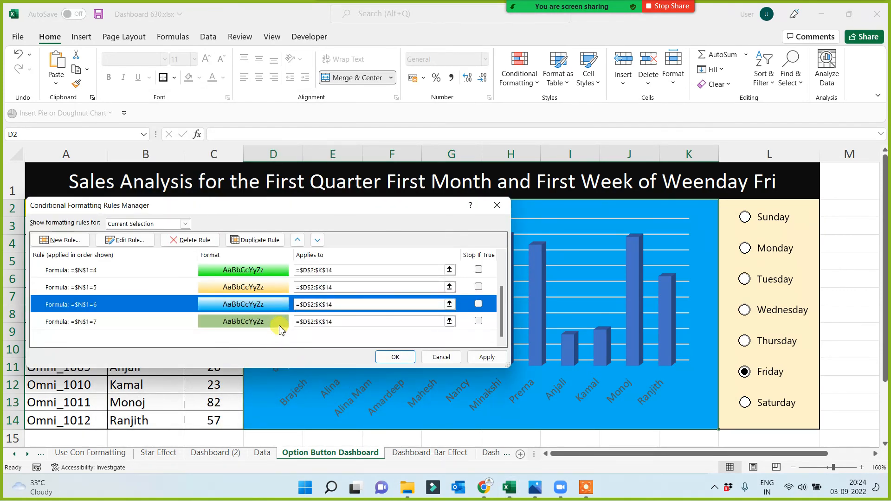
Change the fill of the rule =$N$1=7 to a horizontal gradient from white to gray, and apply all the edited rules.
left_click(280, 324)
left_click(137, 241)
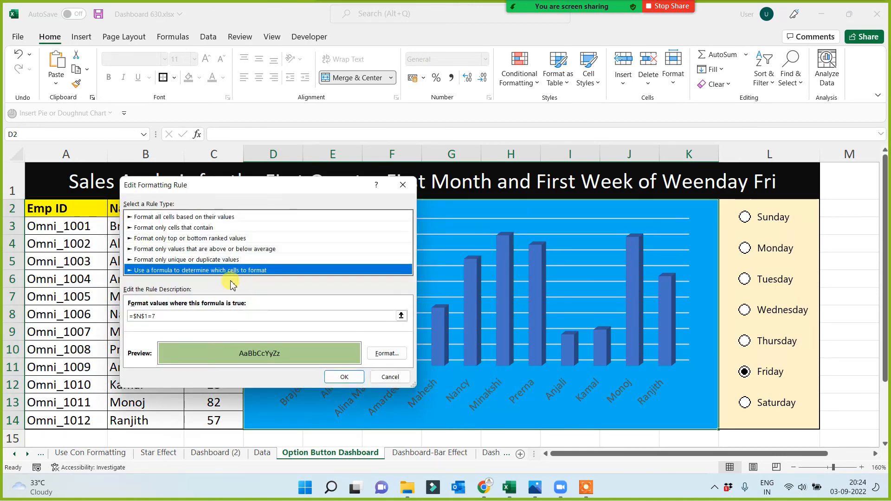
left_click(379, 354)
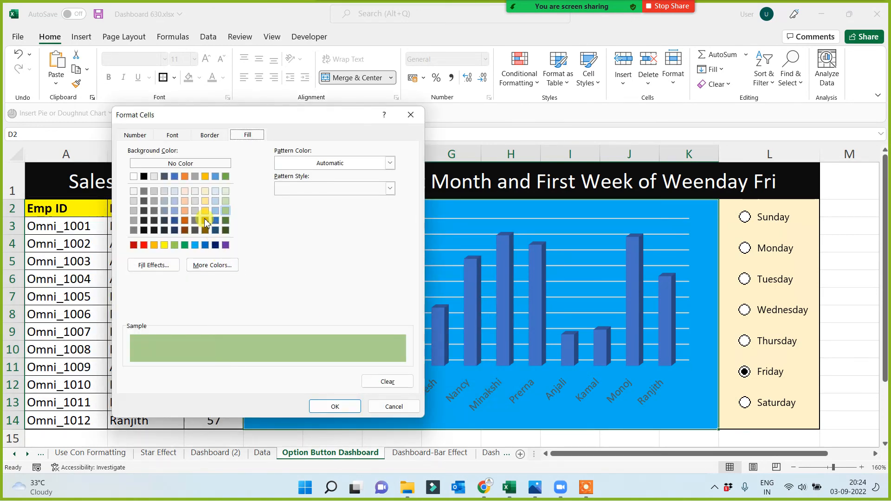
left_click(205, 211)
left_click(186, 212)
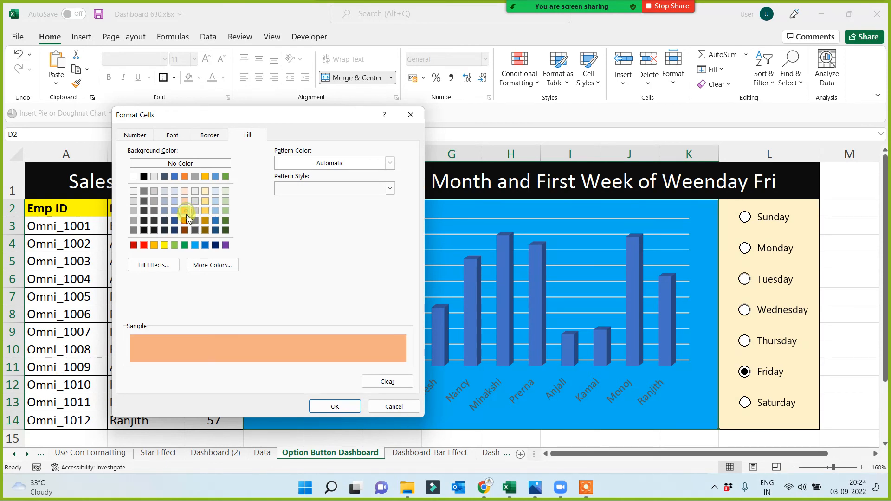
left_click(169, 266)
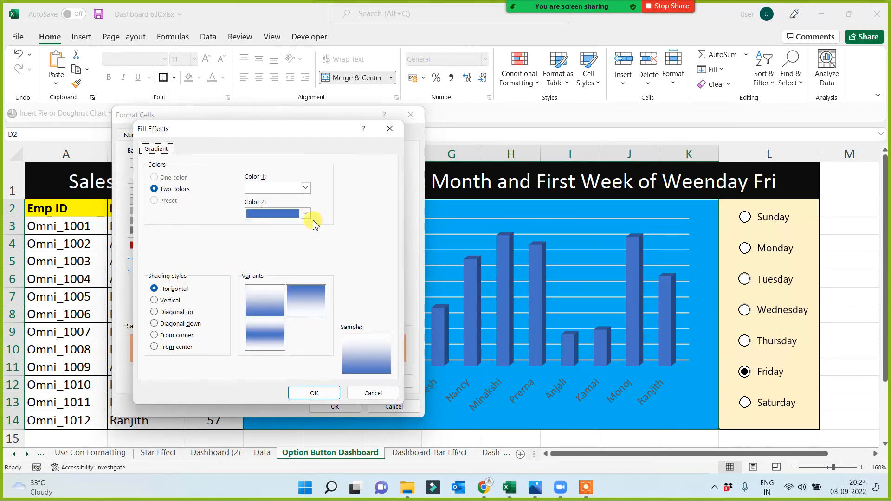
left_click(306, 214)
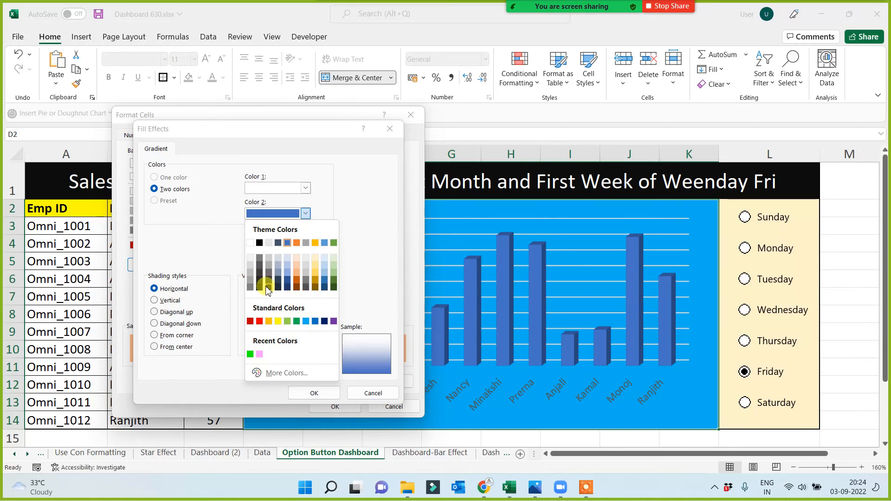
left_click(251, 280)
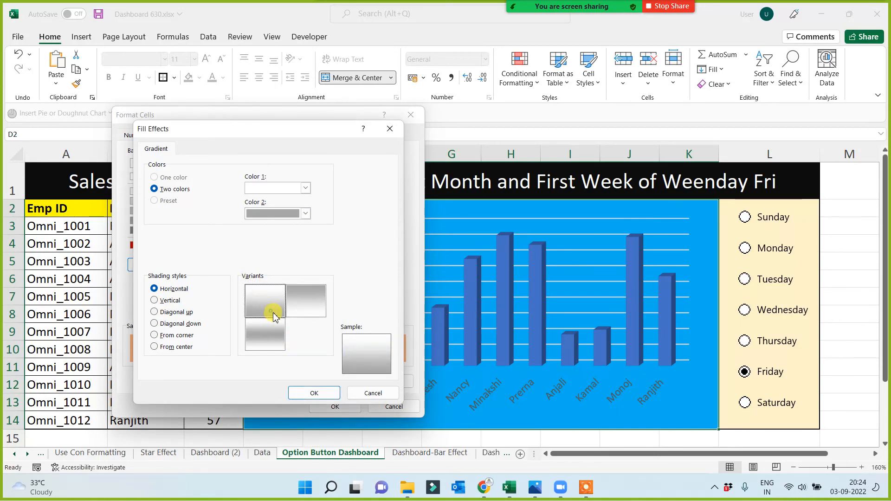
left_click(312, 392)
left_click(335, 407)
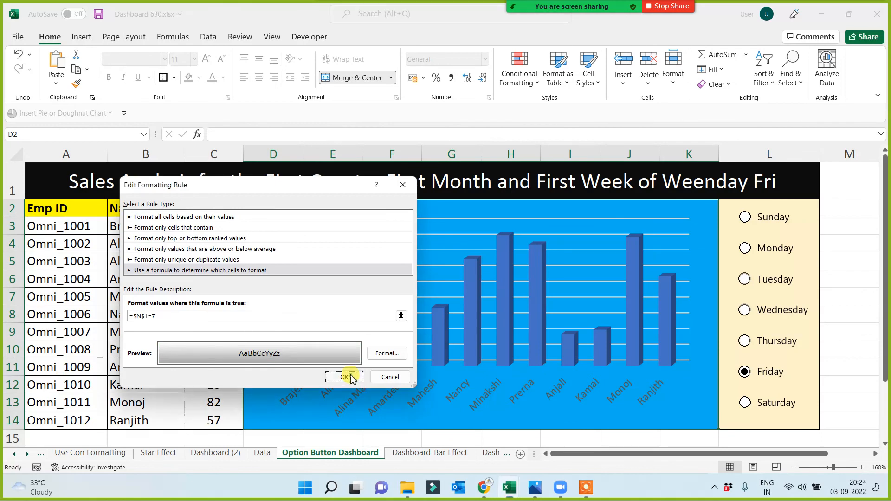
left_click(345, 377)
left_click(484, 358)
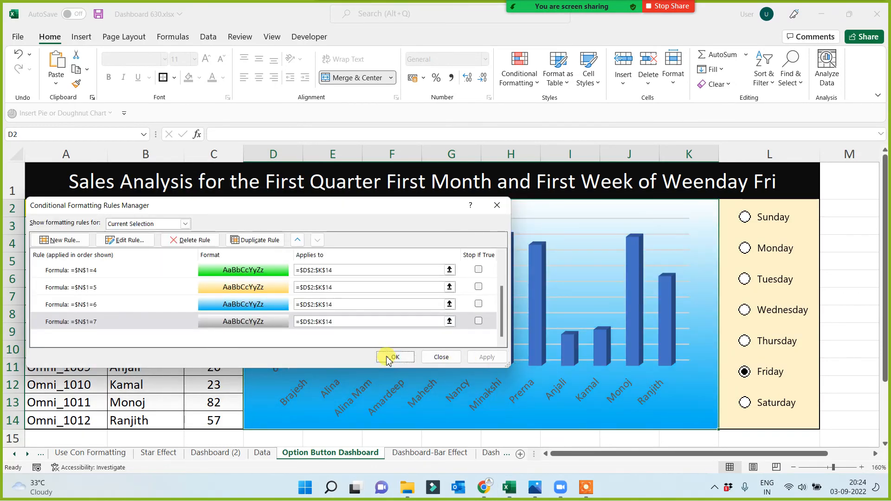
left_click(393, 357)
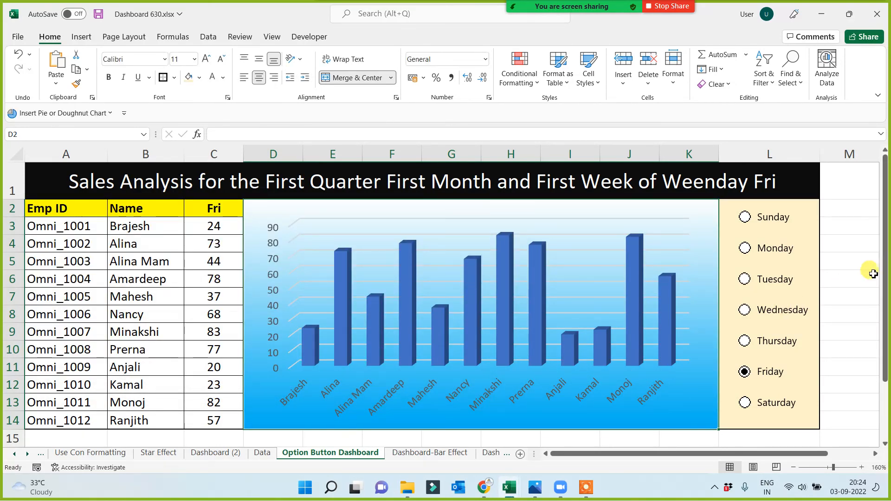
Cycle through the weekday option buttons to check the chart, title and gradient background, ending on Sunday.
left_click(746, 280)
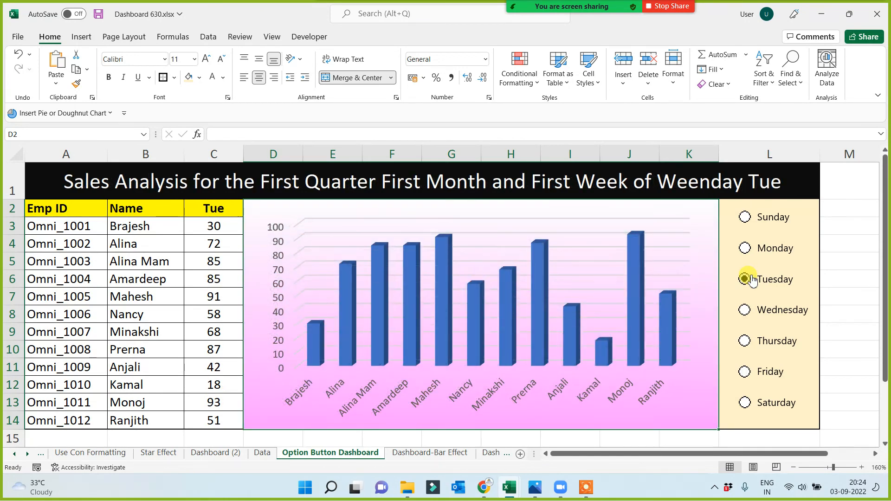
left_click(746, 250)
left_click(745, 218)
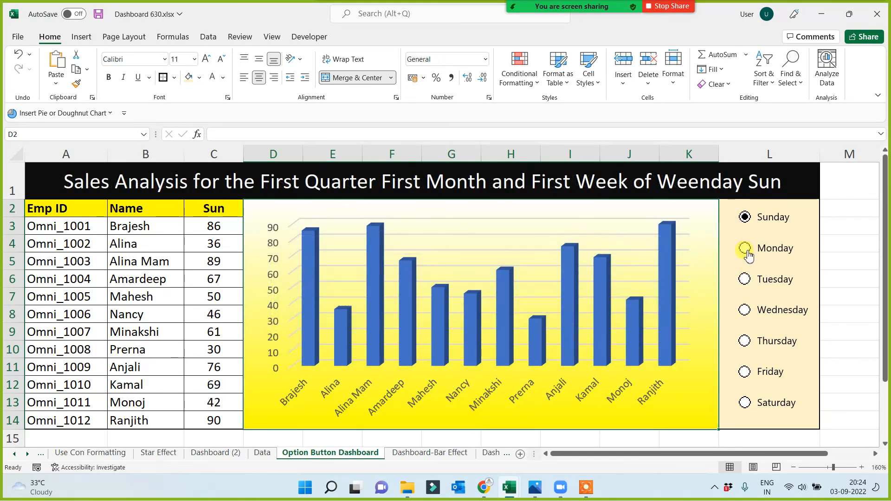
left_click(746, 278)
left_click(744, 310)
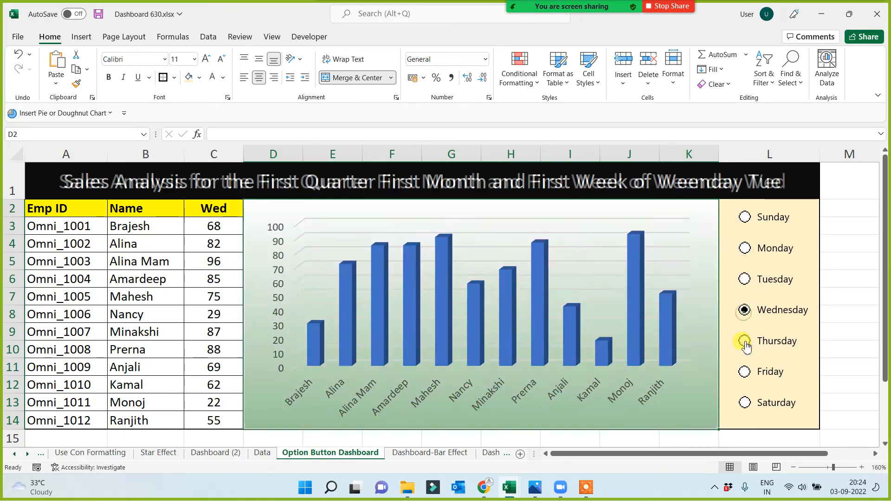
left_click(744, 340)
left_click(745, 371)
left_click(745, 402)
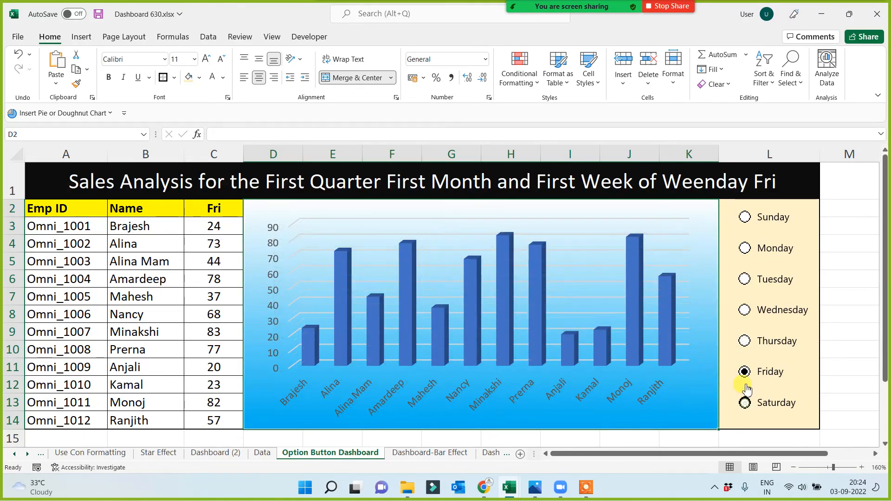
left_click(745, 371)
left_click(745, 340)
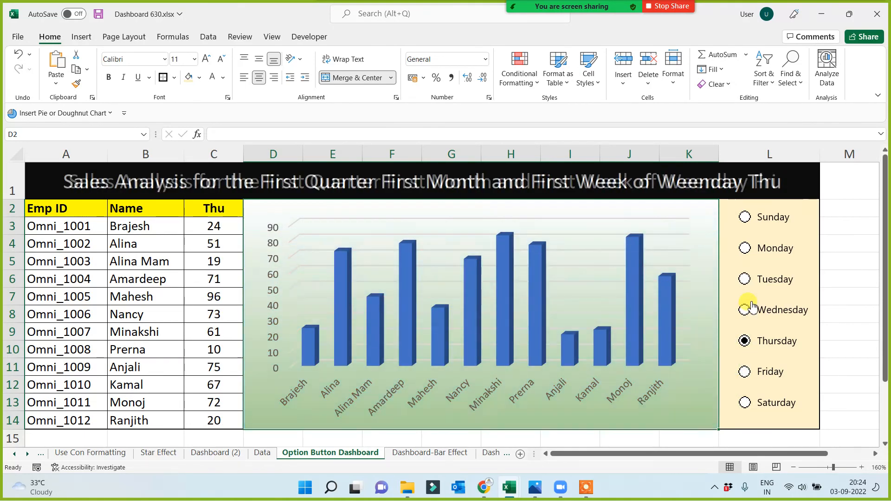
left_click(745, 310)
left_click(744, 279)
left_click(744, 248)
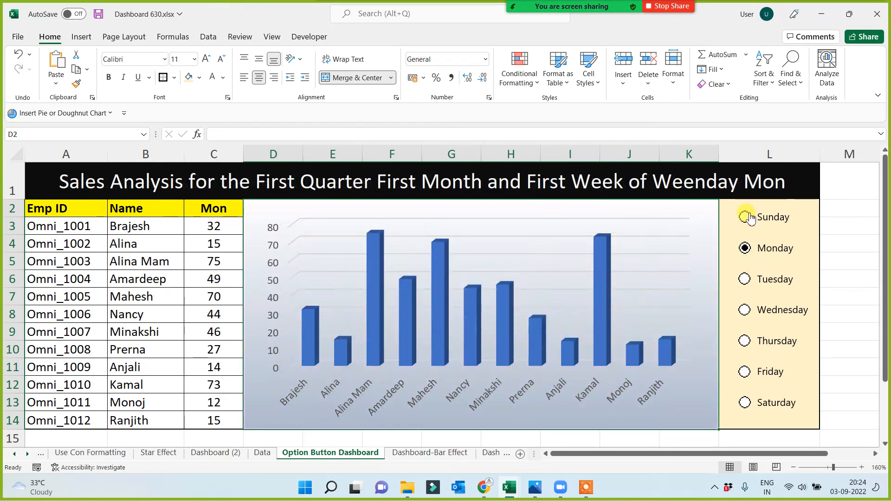
left_click(745, 217)
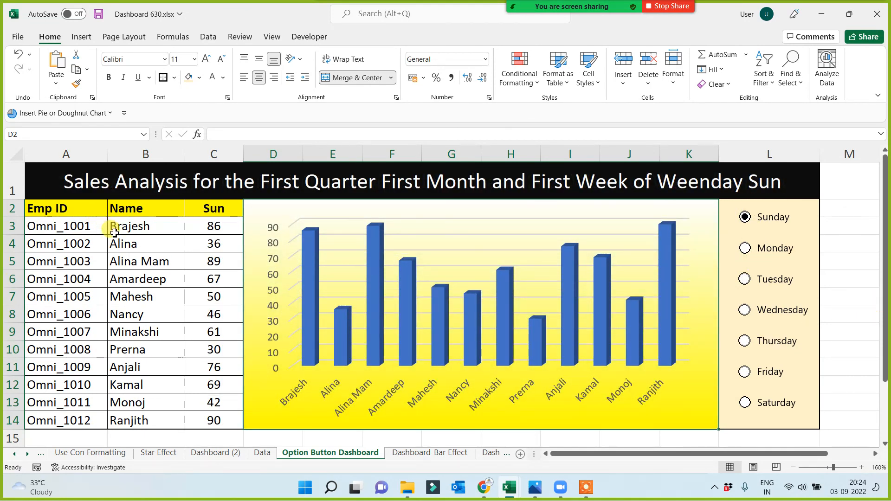
Center-align the headers and data of the Emp ID, Name and weekday columns in A2:C14.
left_click_drag(117, 226, 169, 417)
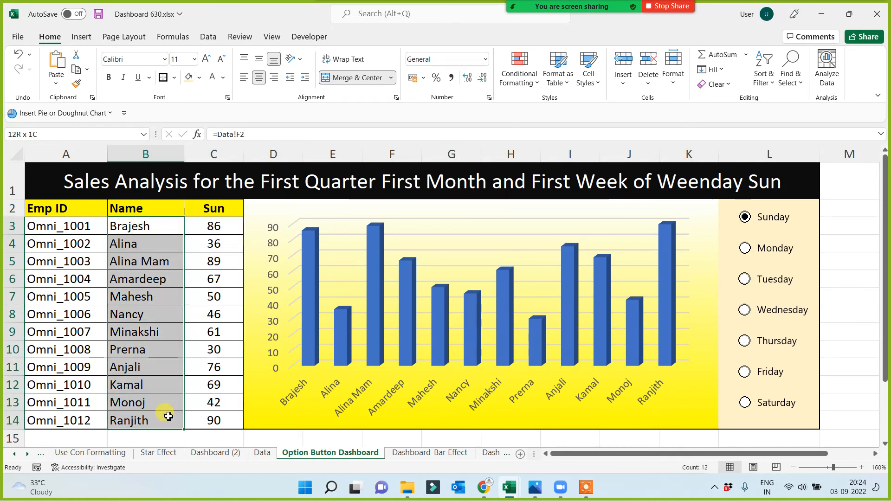
left_click(259, 77)
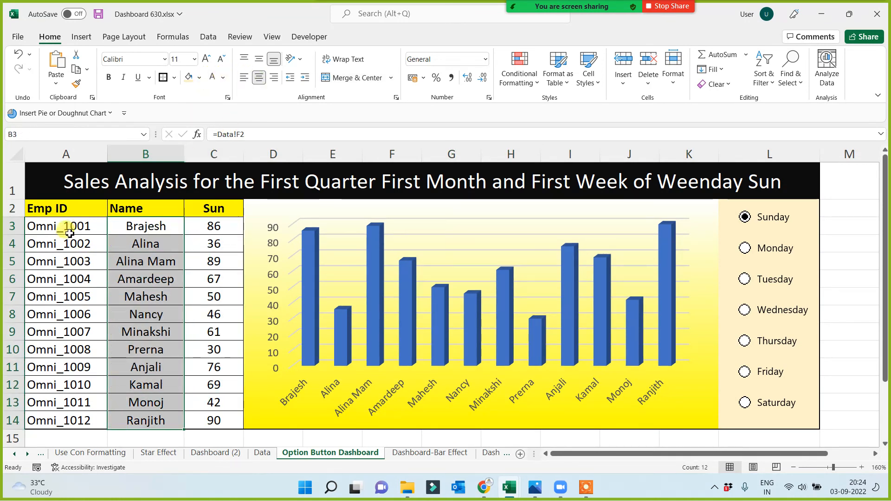
left_click_drag(65, 205, 198, 418)
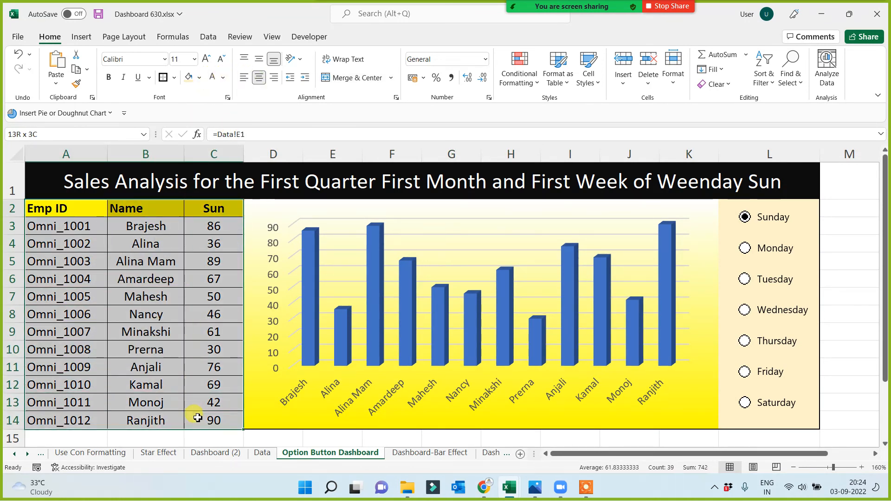
left_click(259, 77)
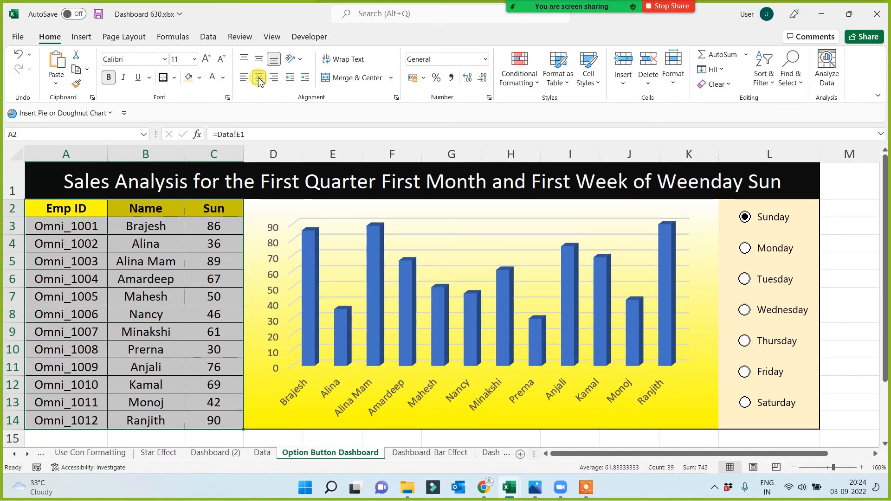
Fill the data cells A3:C14 with a horizontal two-color gradient from white to the recent pink.
left_click(161, 293)
left_click_drag(69, 227, 211, 419)
right_click(162, 296)
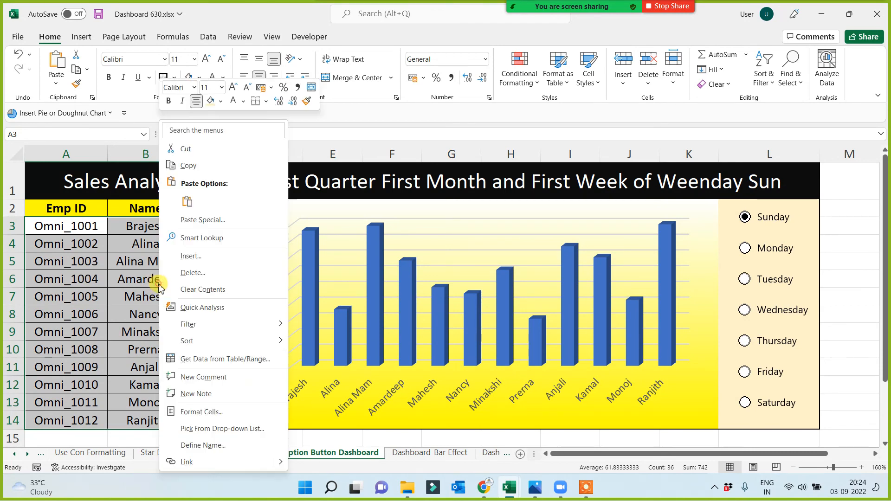
left_click(194, 414)
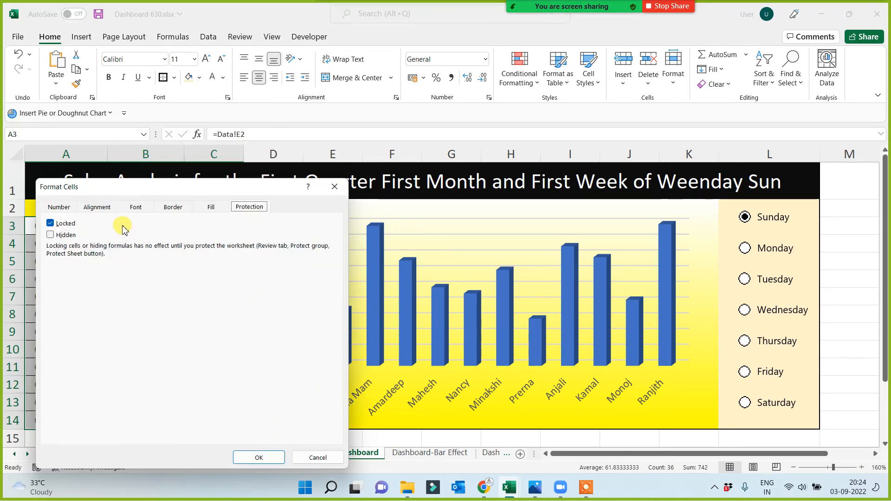
left_click(210, 207)
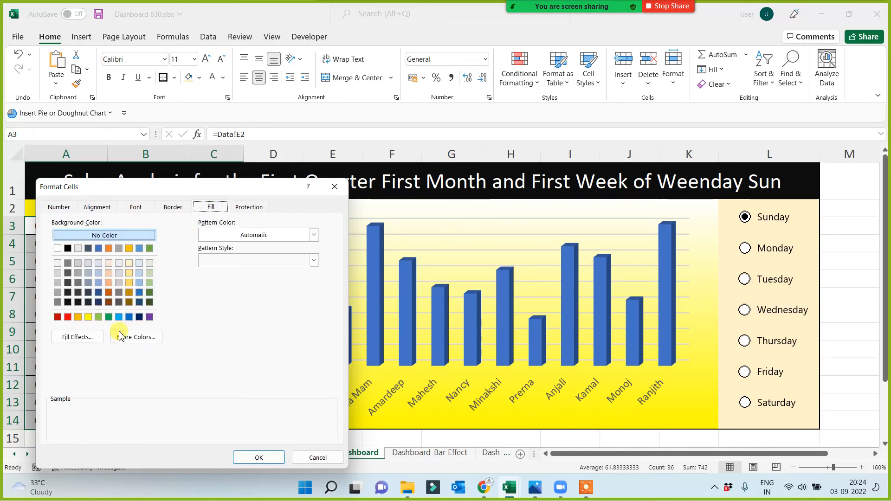
left_click(86, 337)
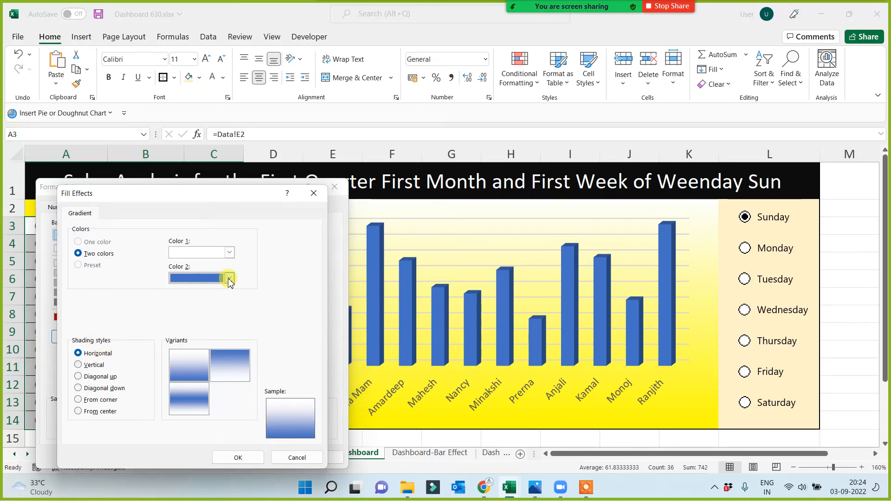
left_click(229, 278)
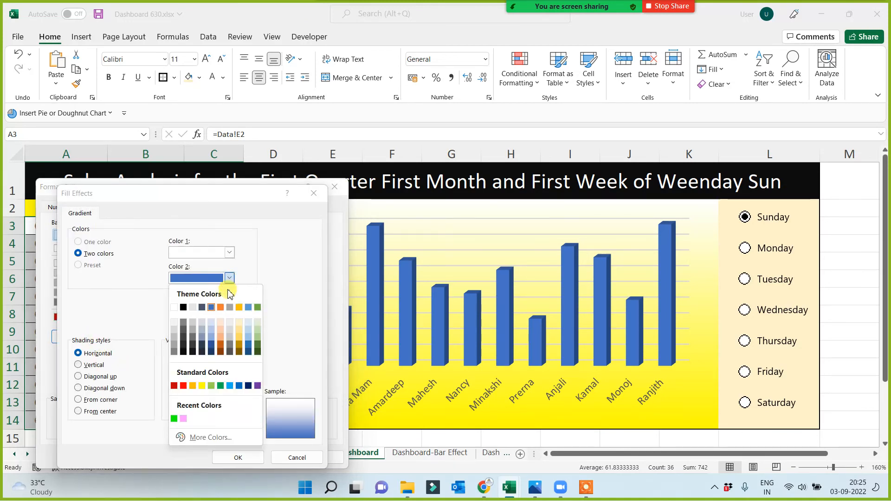
left_click(183, 419)
double_click(189, 369)
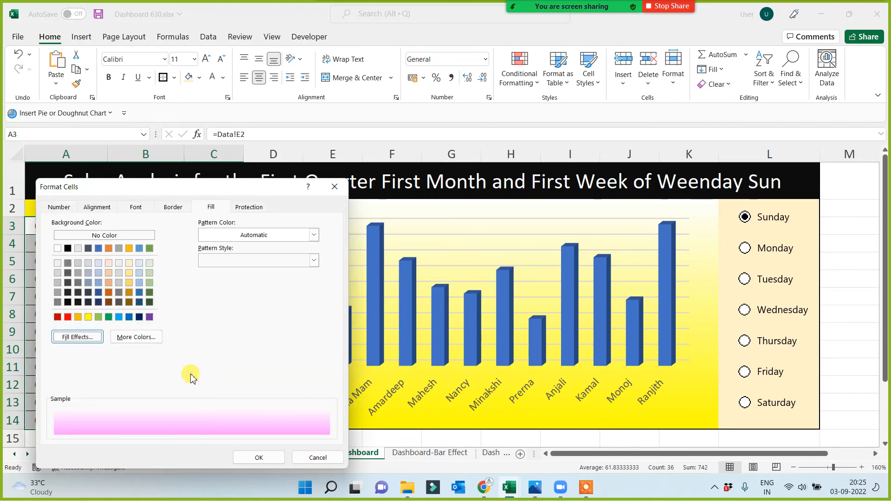
left_click(271, 461)
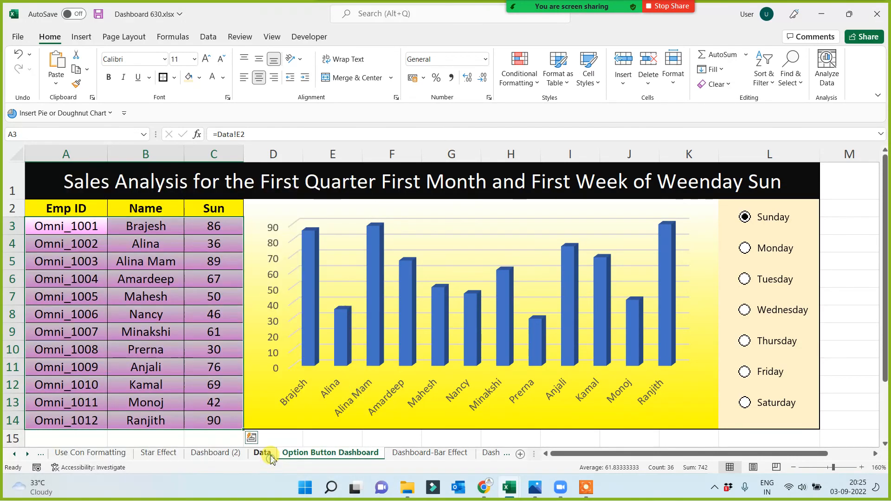
left_click(575, 439)
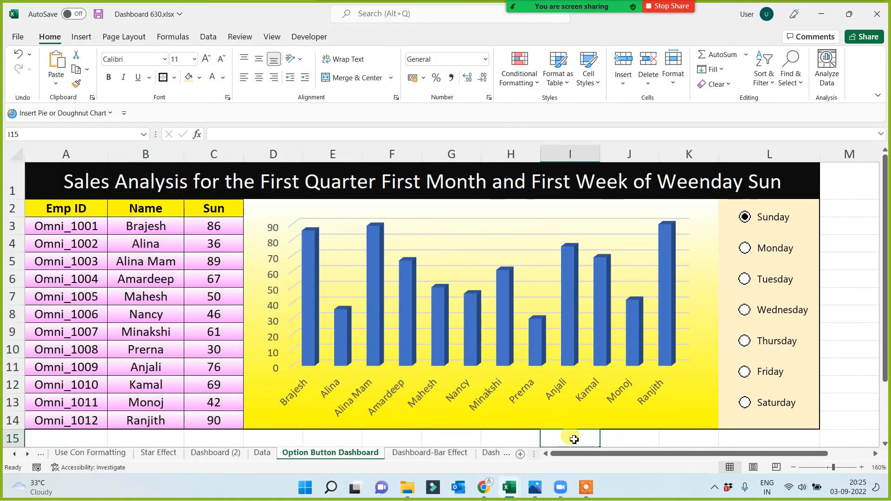
Cycle through the weekday option buttons to check the dashboard with the filled data table, ending on Wednesday.
left_click(744, 248)
left_click(743, 286)
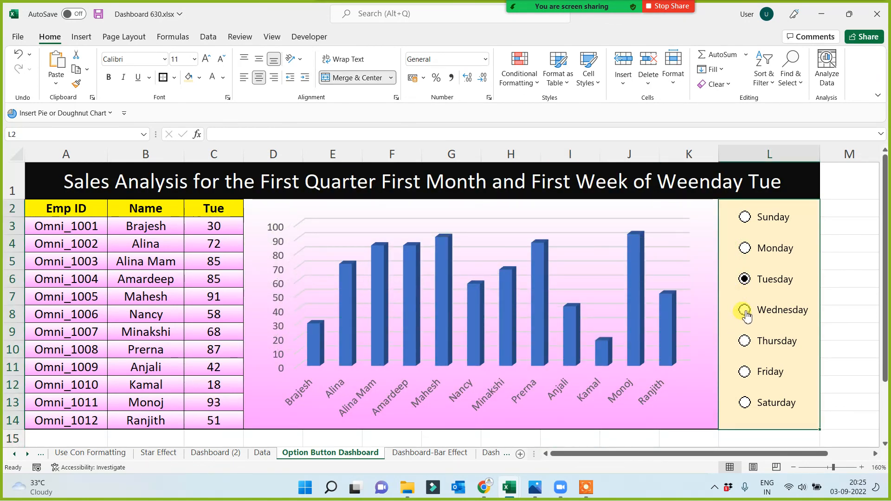
left_click(746, 312)
left_click(745, 346)
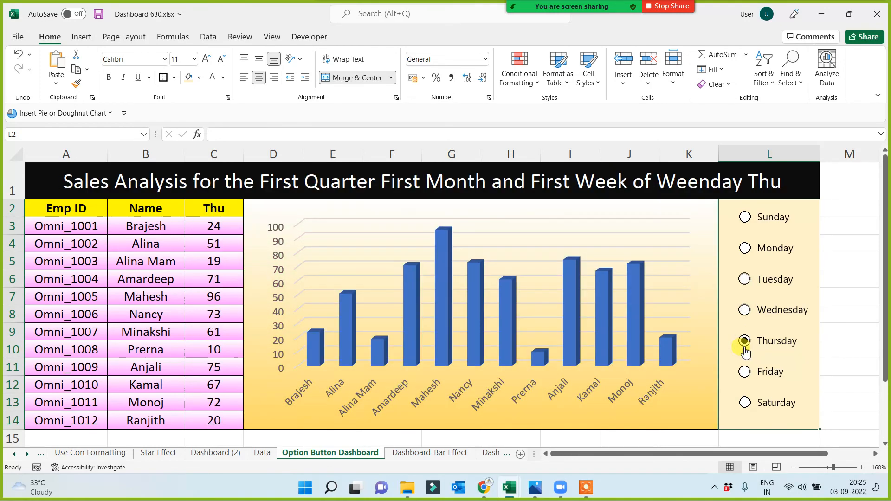
left_click(745, 372)
left_click(746, 403)
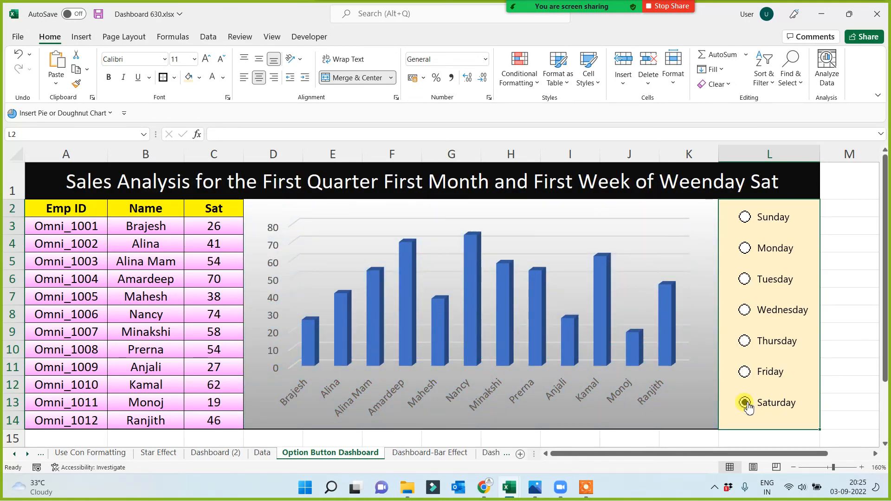
left_click(744, 222)
left_click(745, 247)
left_click(745, 279)
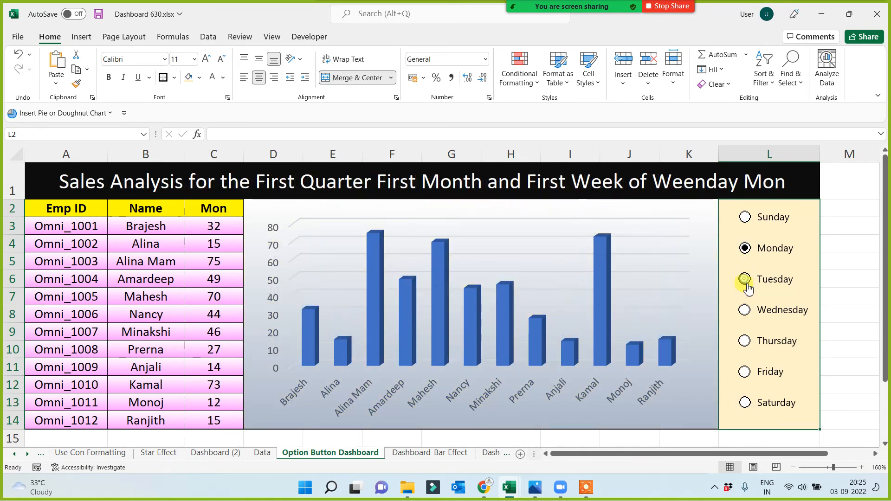
left_click(745, 310)
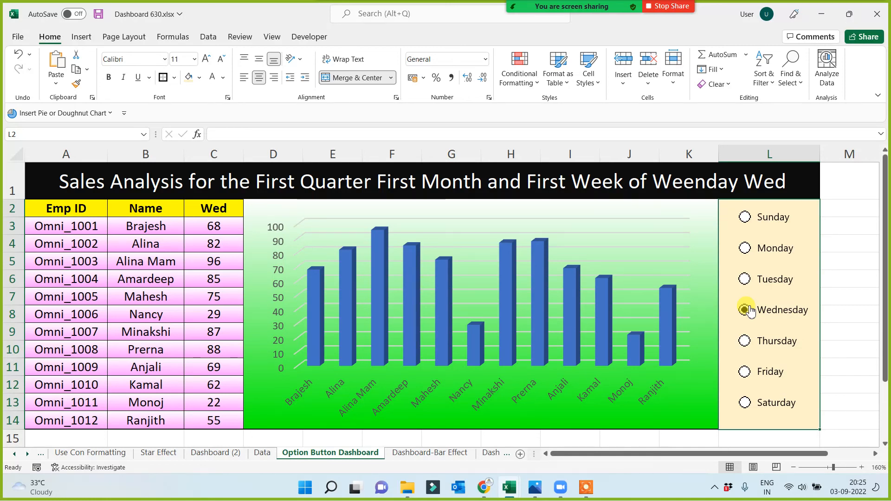
Make the dashboard title in A1 bold and set its font to Agency FB.
left_click(420, 184)
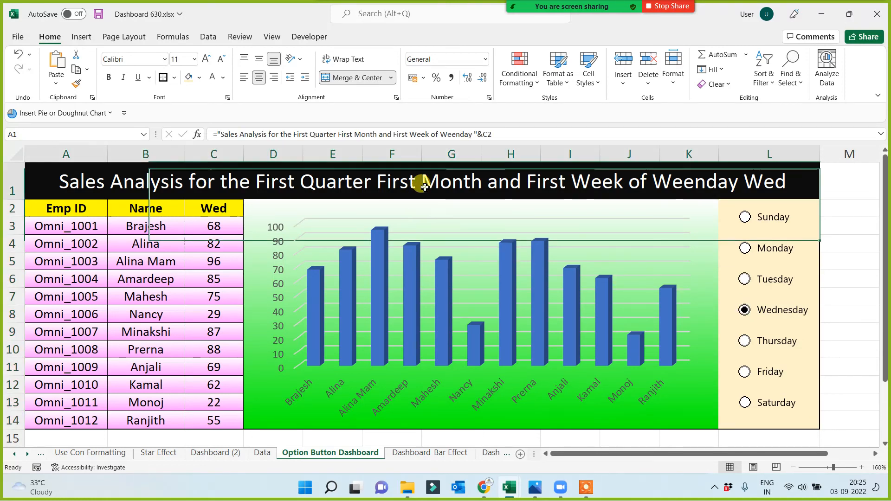
left_click(109, 78)
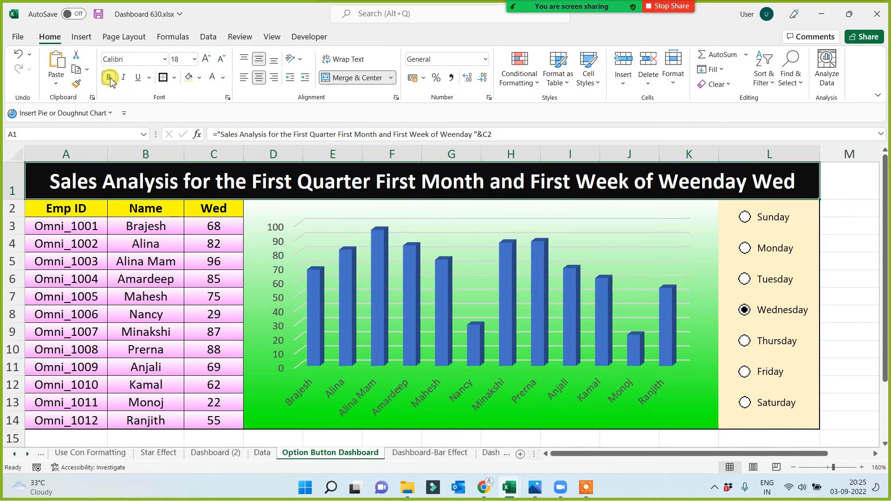
left_click(164, 60)
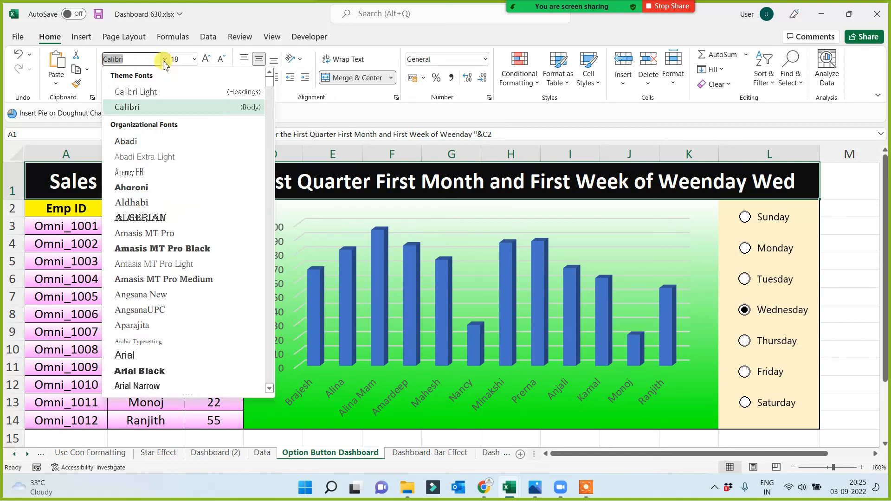
left_click(155, 173)
left_click(851, 281)
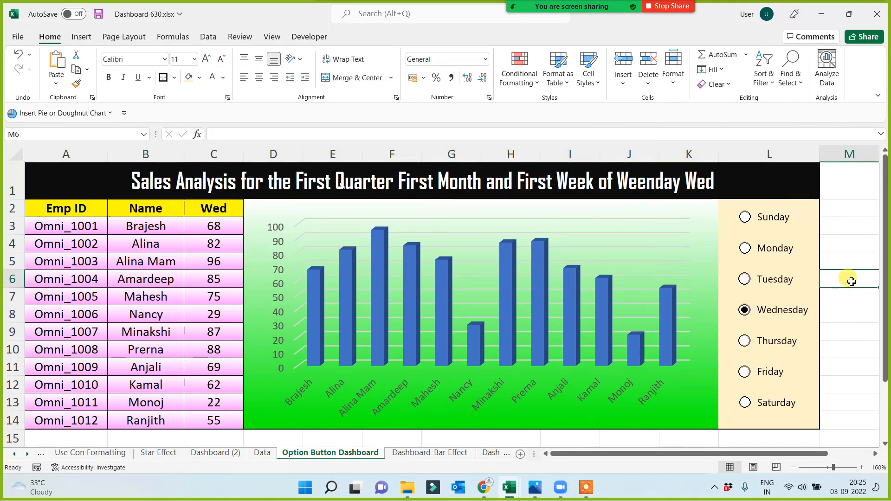
Switch between the weekday option buttons to check the restyled title and chart, ending on Saturday.
left_click(745, 279)
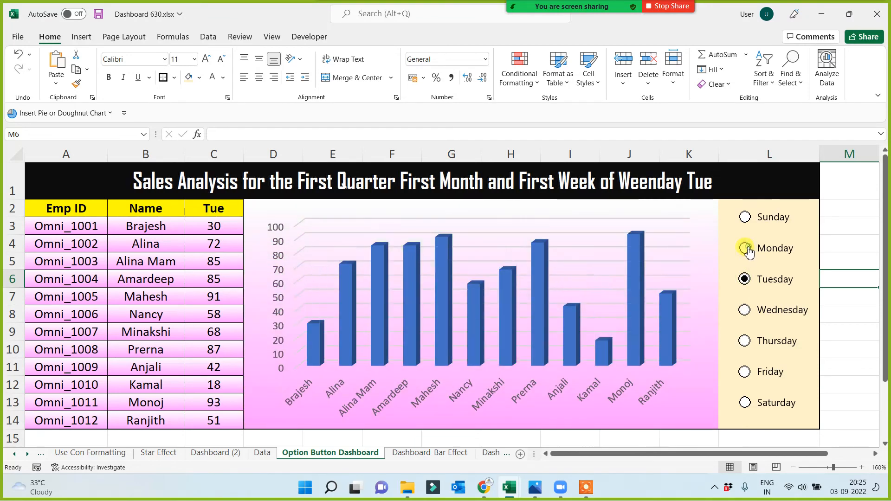
left_click(745, 249)
left_click(844, 257)
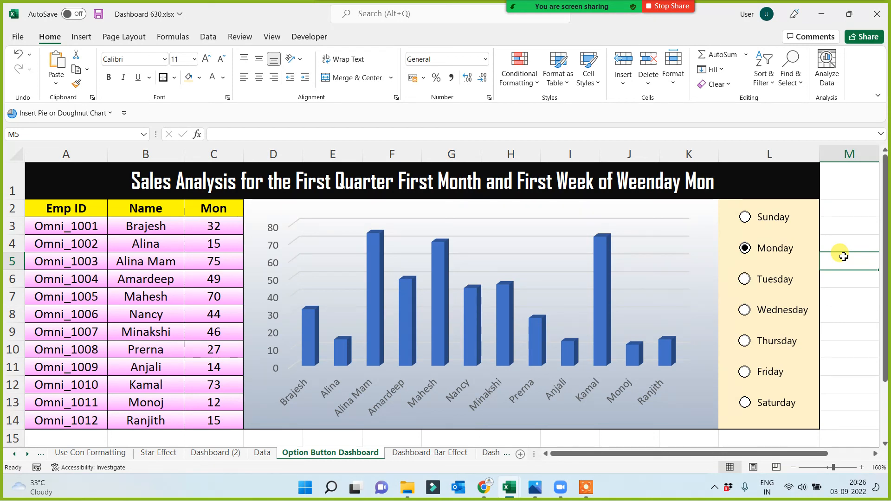
left_click(744, 280)
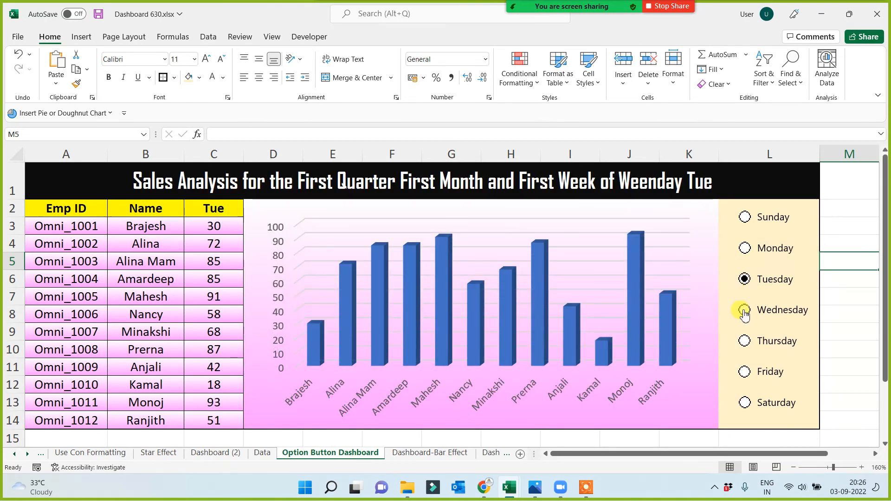
left_click(745, 312)
left_click(744, 342)
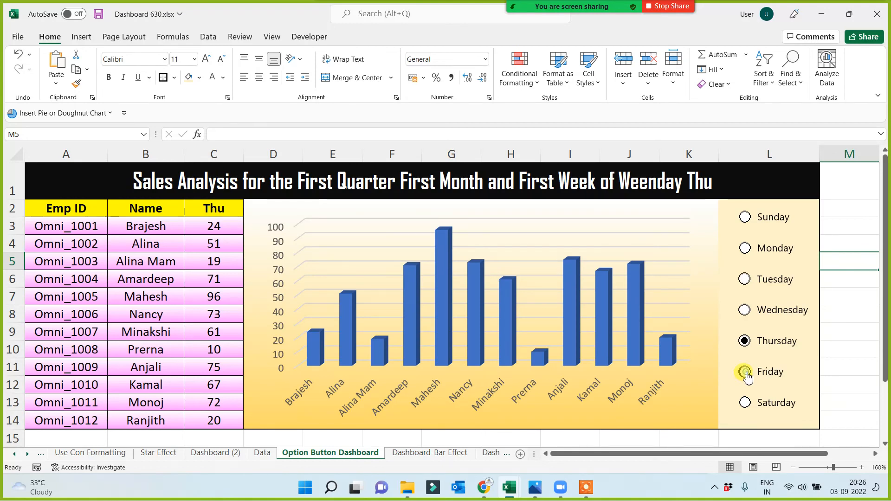
left_click(746, 374)
left_click(746, 403)
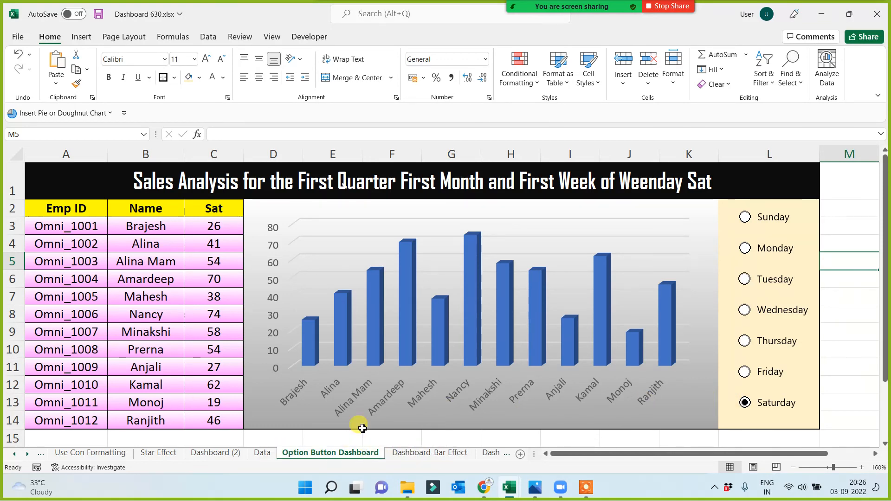
Look through the Data, Dashboard (2) and Star Effect sheets, ending on the Use Con Formatting sheet.
left_click(261, 453)
left_click(234, 455)
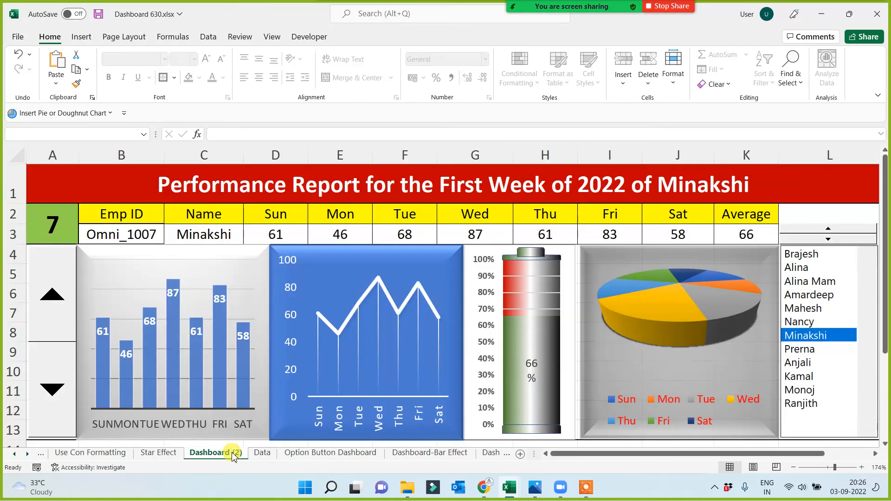
left_click(159, 454)
left_click(97, 454)
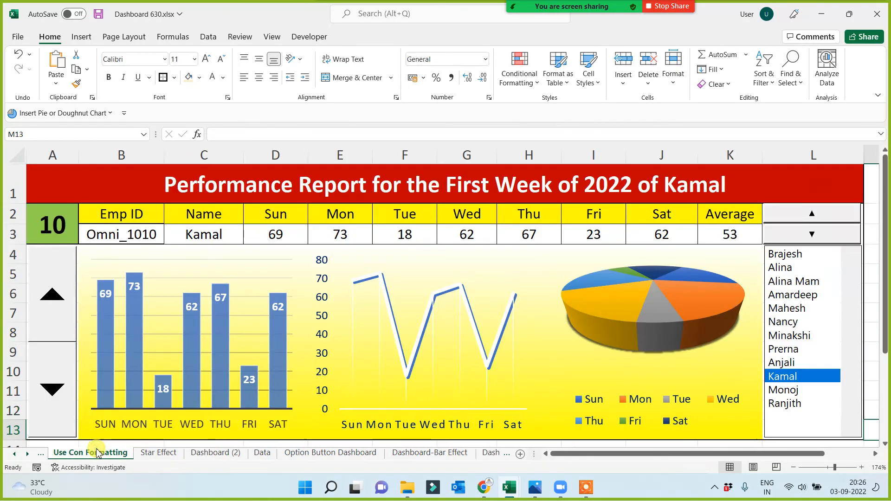
Select different employees in the list box to check the performance report's charts and background, ending on the fifth employee.
left_click(787, 309)
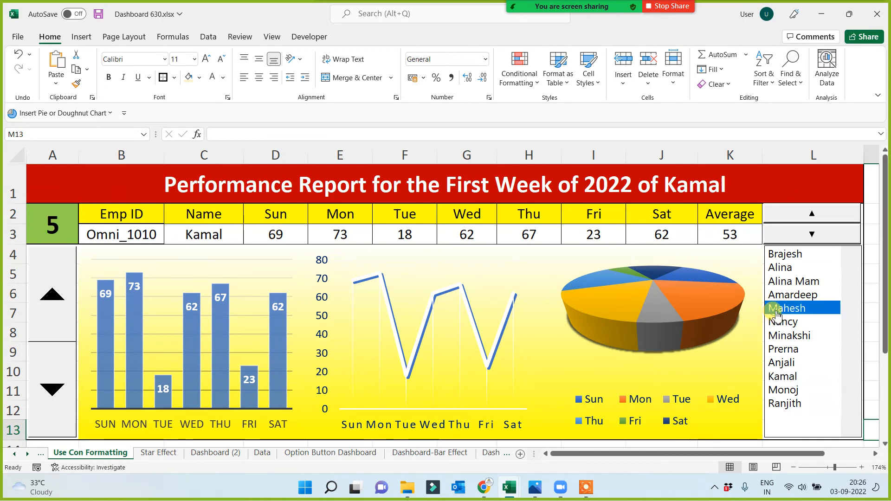
left_click(790, 282)
left_click(792, 271)
left_click(793, 282)
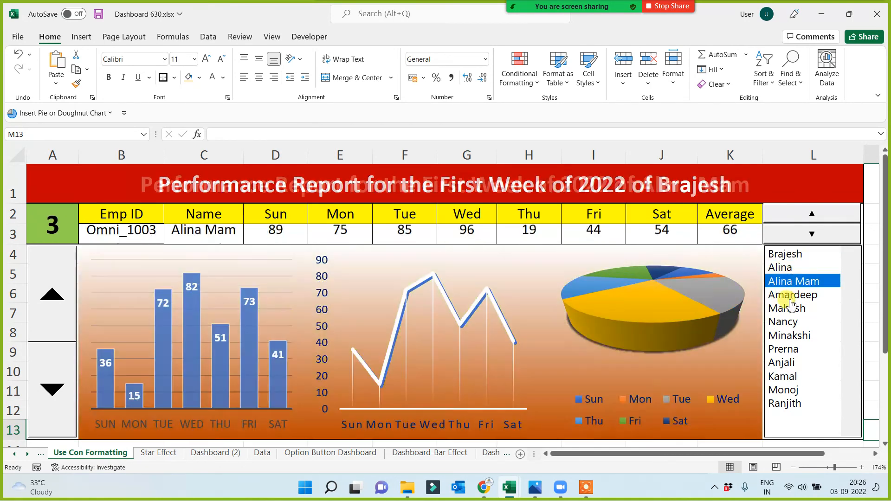
left_click(792, 295)
left_click(790, 336)
left_click(791, 350)
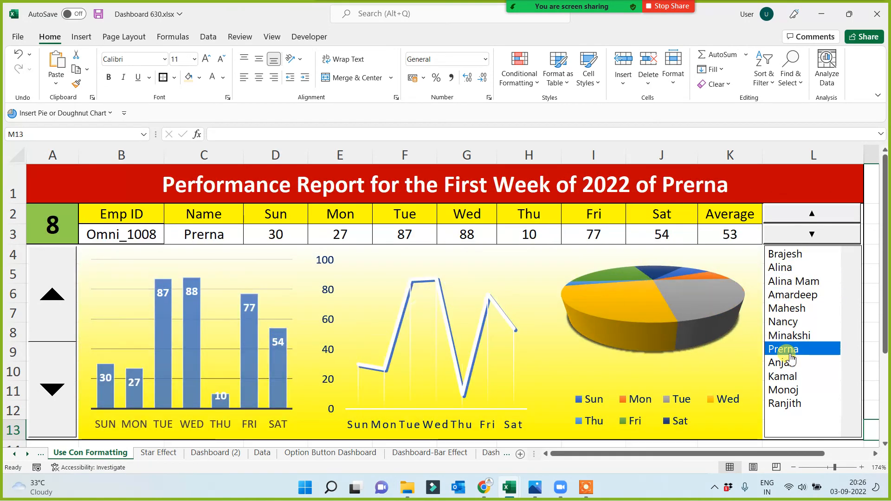
left_click(789, 376)
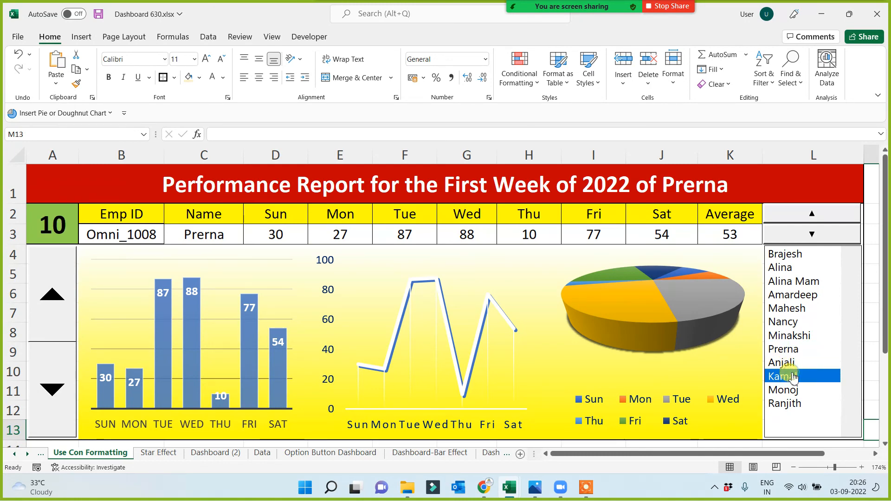
left_click(797, 308)
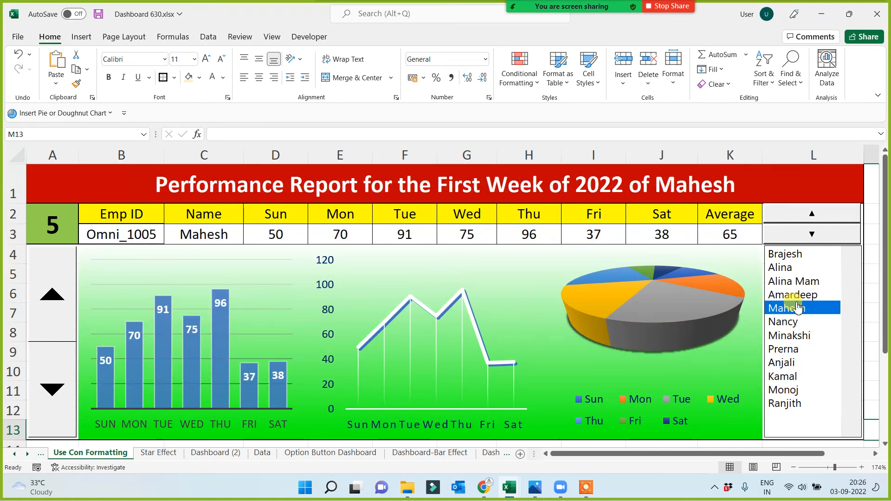
Save the Dashboard 630 workbook.
key("ctrl+s")
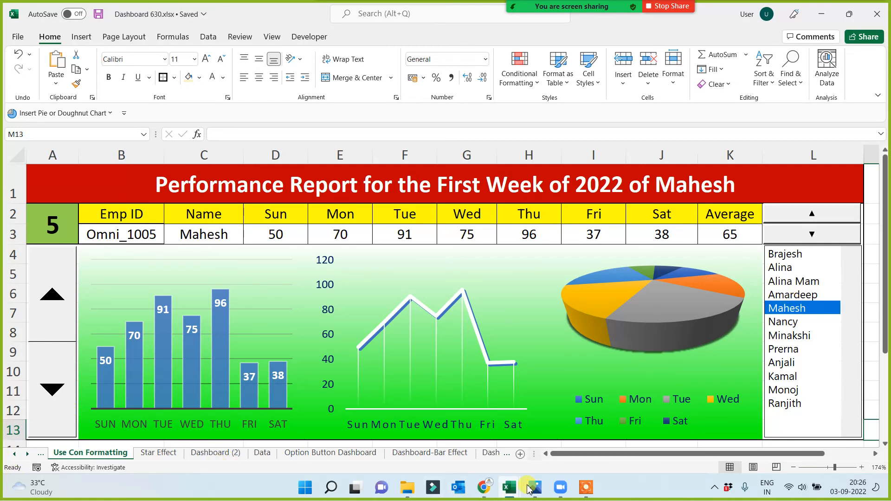
left_click(586, 487)
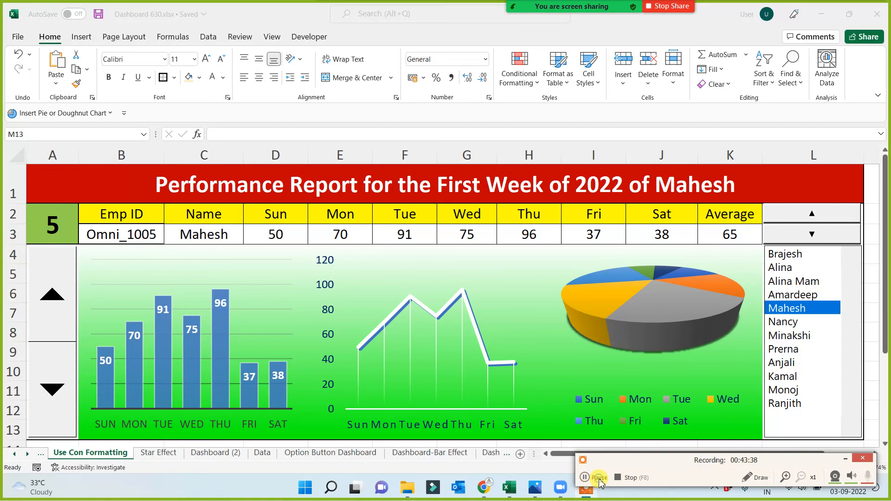